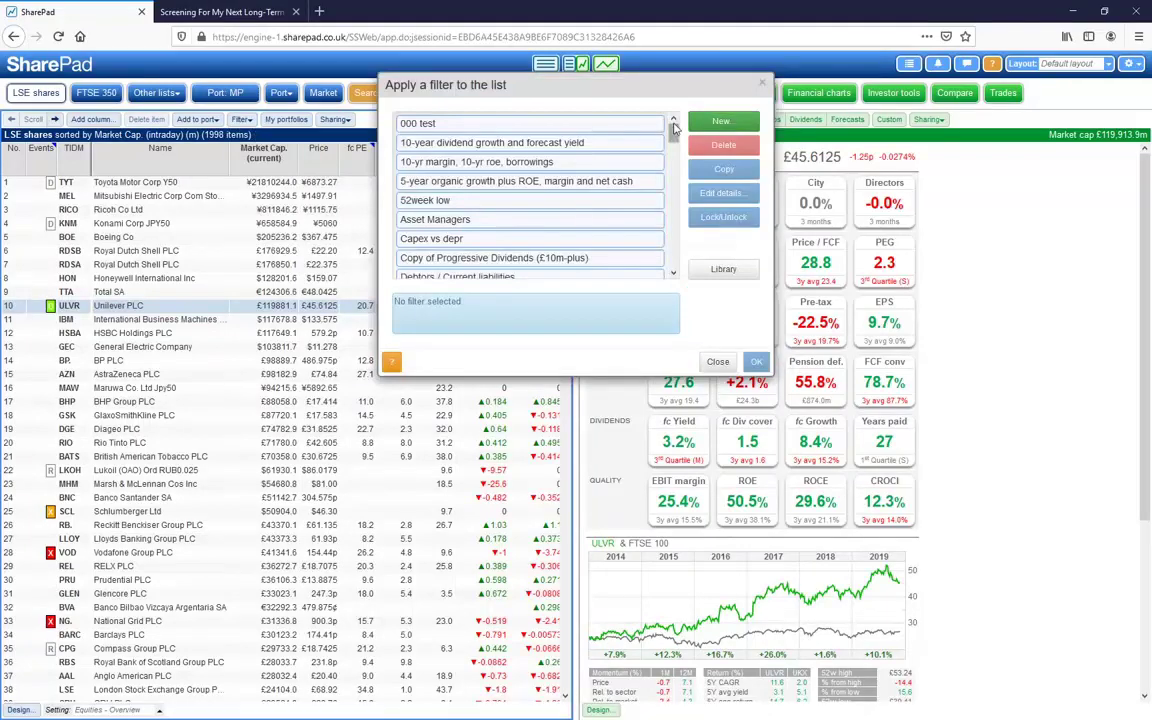
Step: Look up the 08/04/19 Renishaw filter in the filter library and apply the installed filter to the LSE shares list
left_click_drag(674, 128, 674, 176)
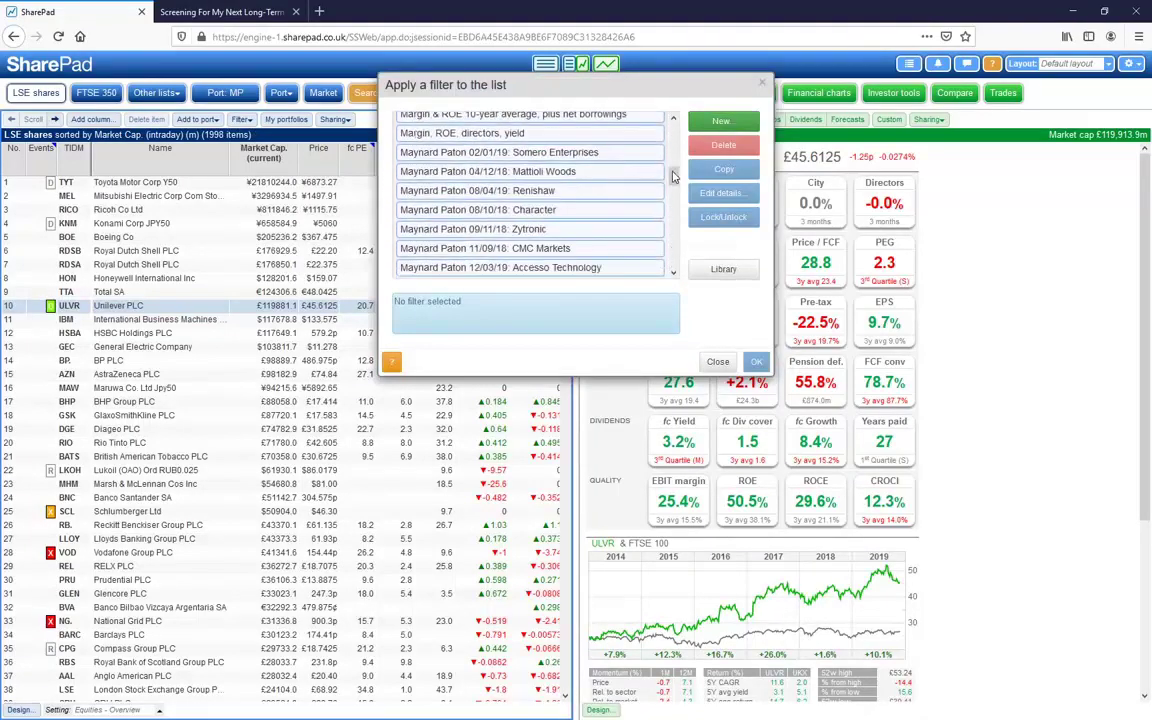
left_click(716, 276)
left_click_drag(687, 196, 687, 243)
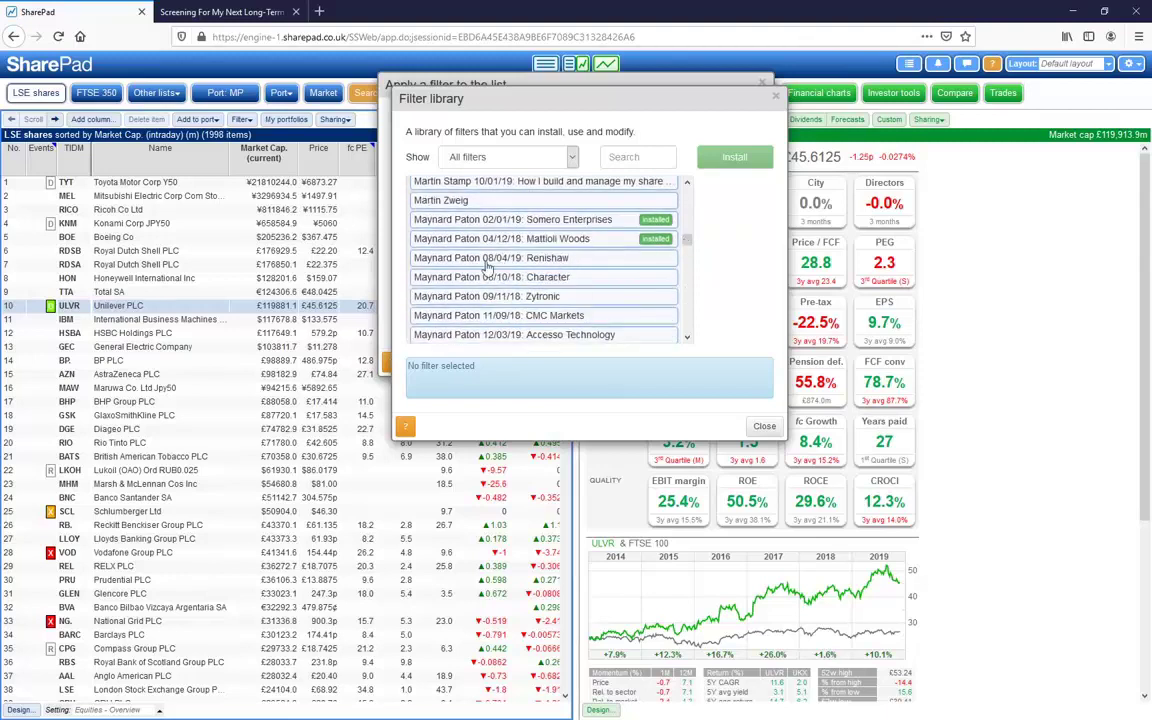
left_click(561, 261)
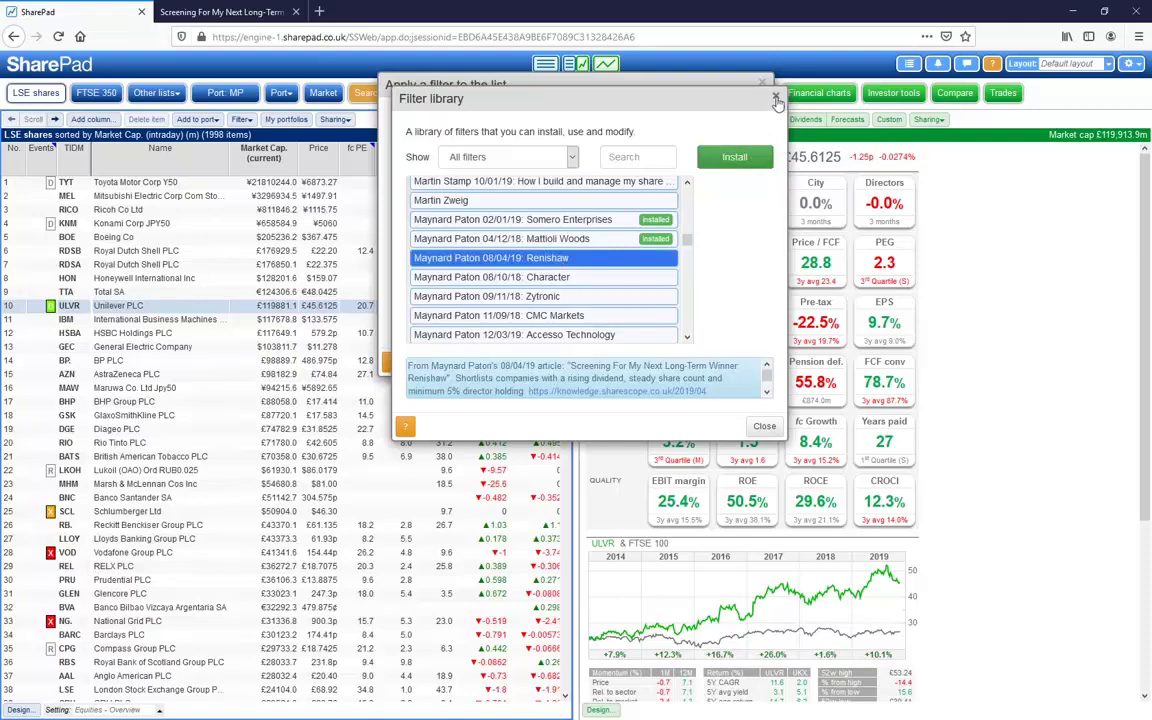
left_click(776, 99)
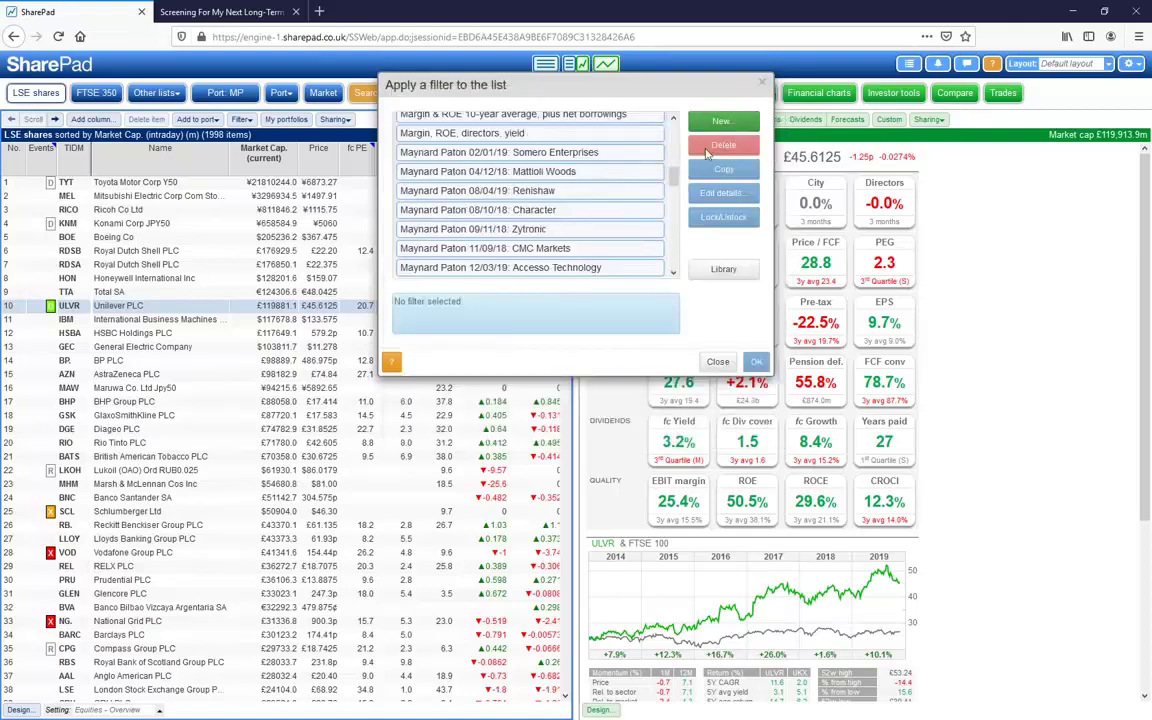
left_click(546, 192)
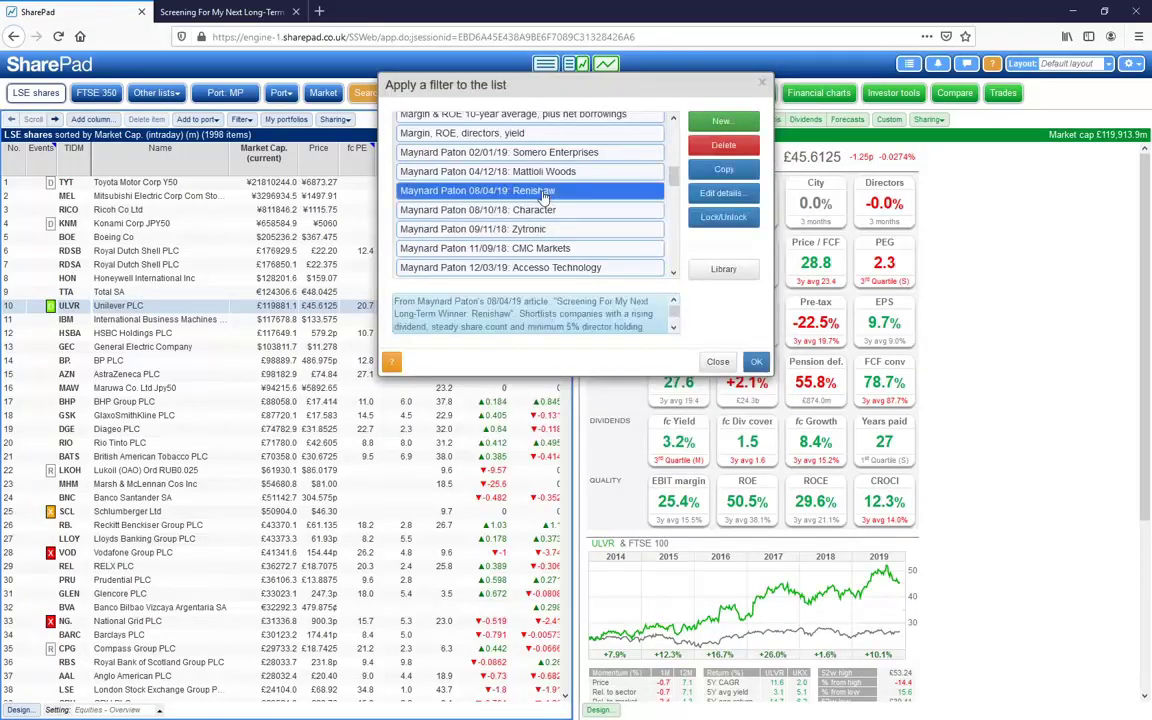
left_click(756, 364)
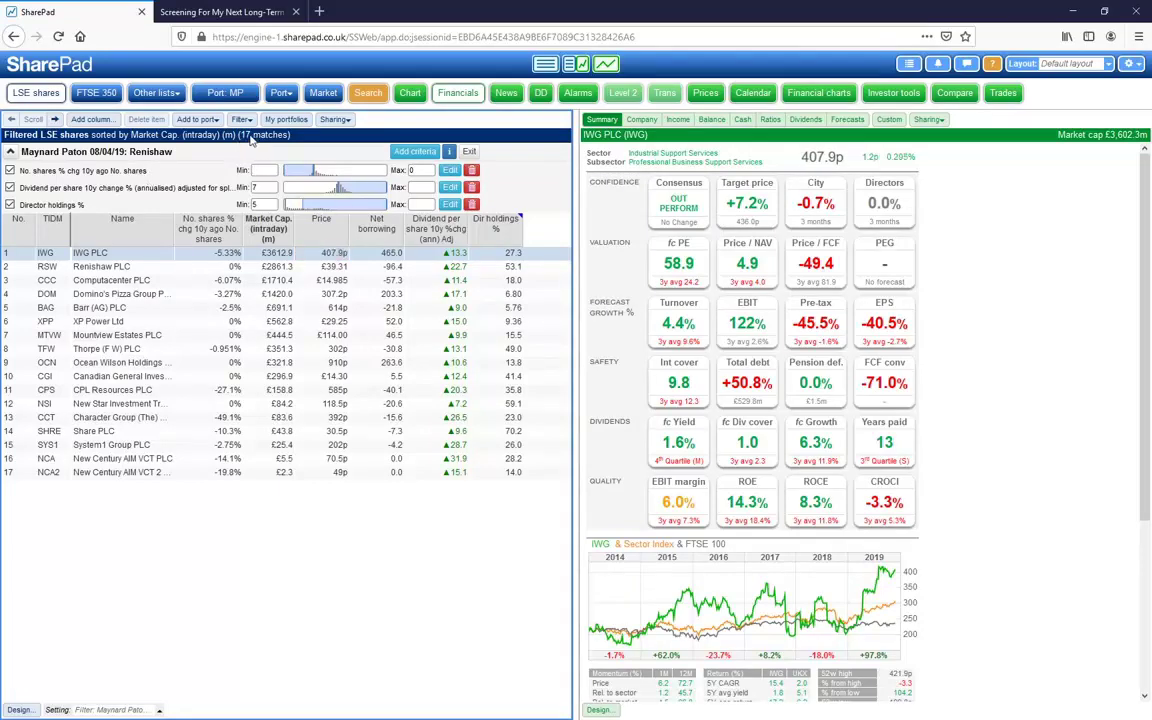
Step: Compare the financial summaries of Renishaw, XP Power, Mountview Estates and Thorpe (F W), finishing on XP Power
left_click(100, 266)
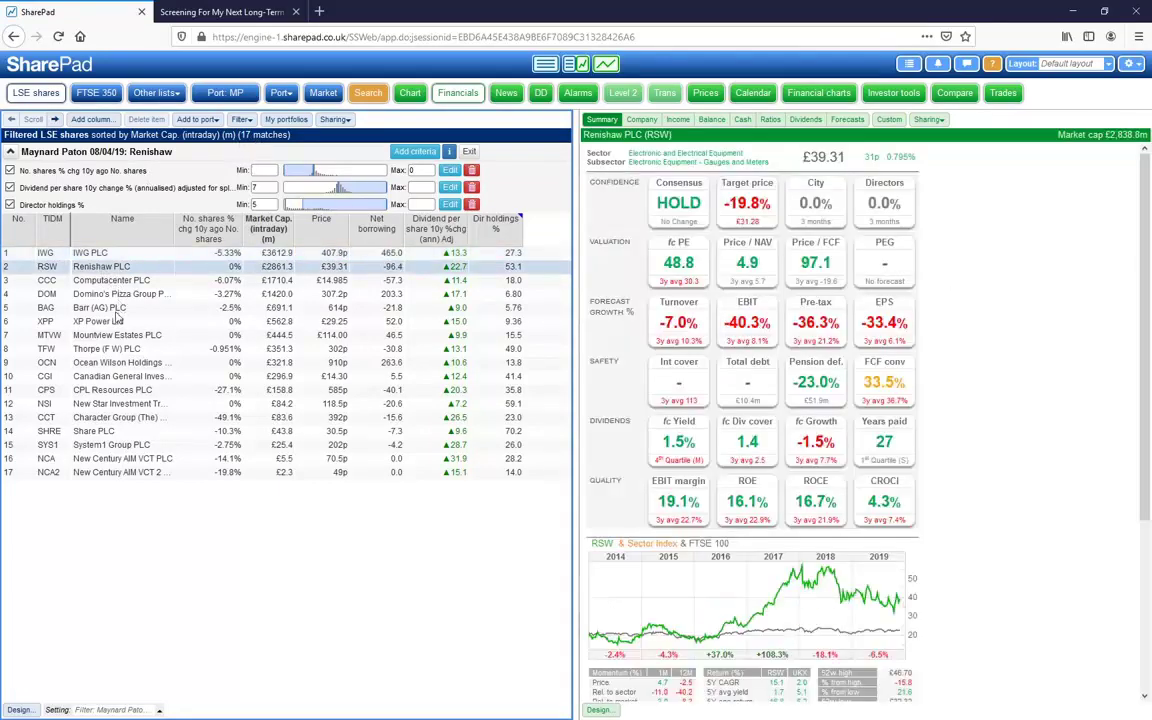
left_click(109, 323)
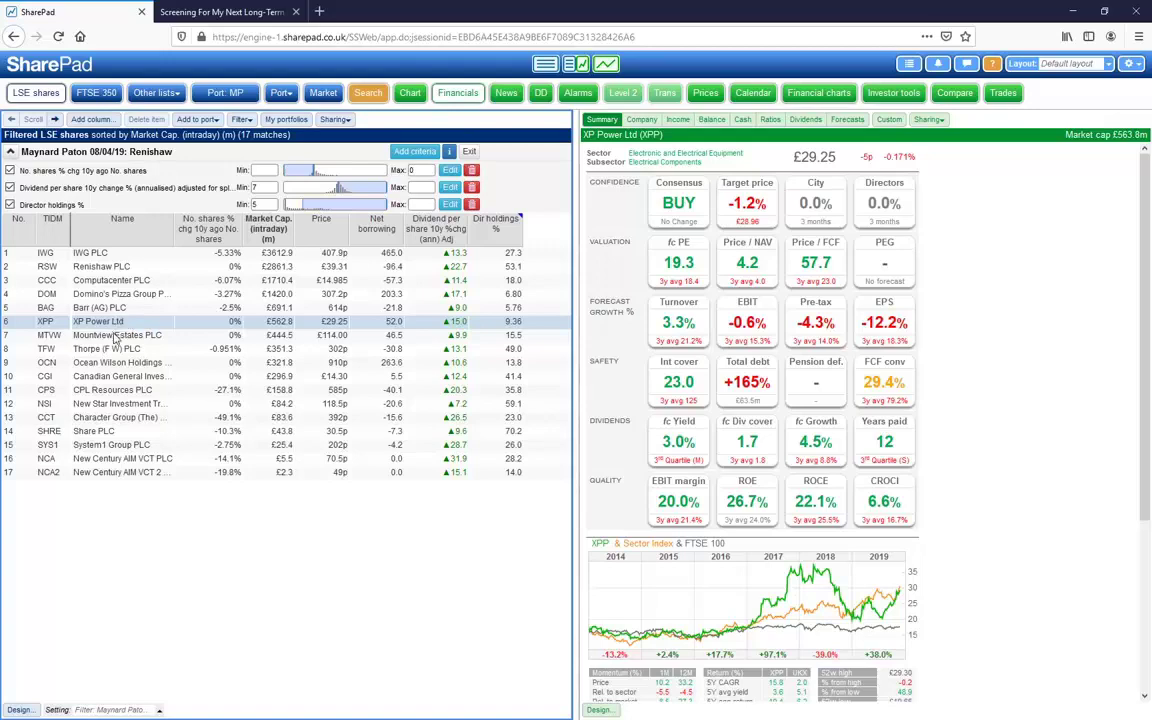
left_click(116, 337)
left_click(121, 350)
left_click(117, 337)
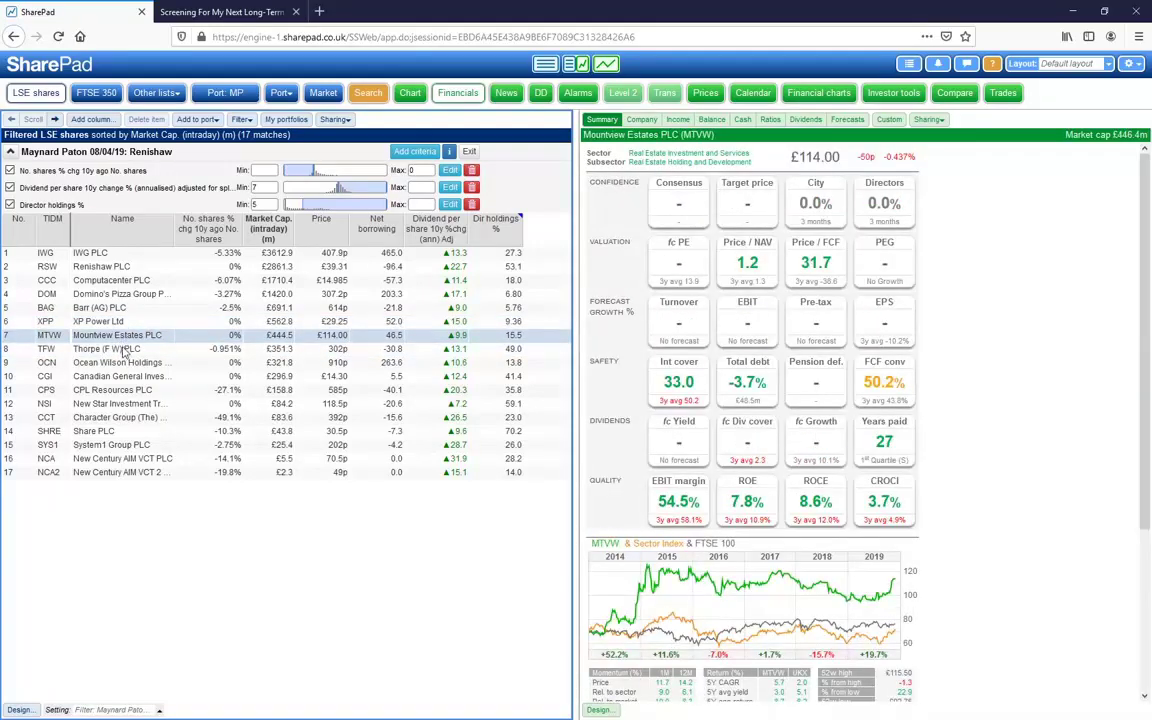
left_click(122, 349)
left_click(130, 322)
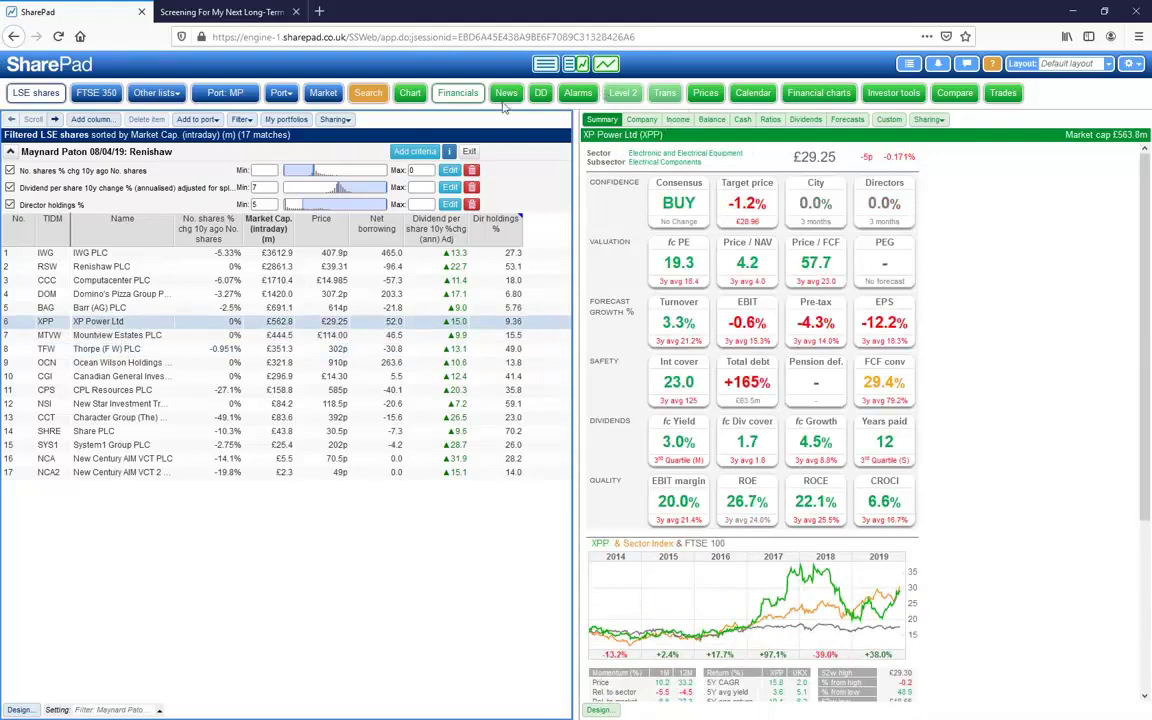
Step: View XP Power's company details and examine its activity breakdown, registered country and AGM address
left_click(643, 120)
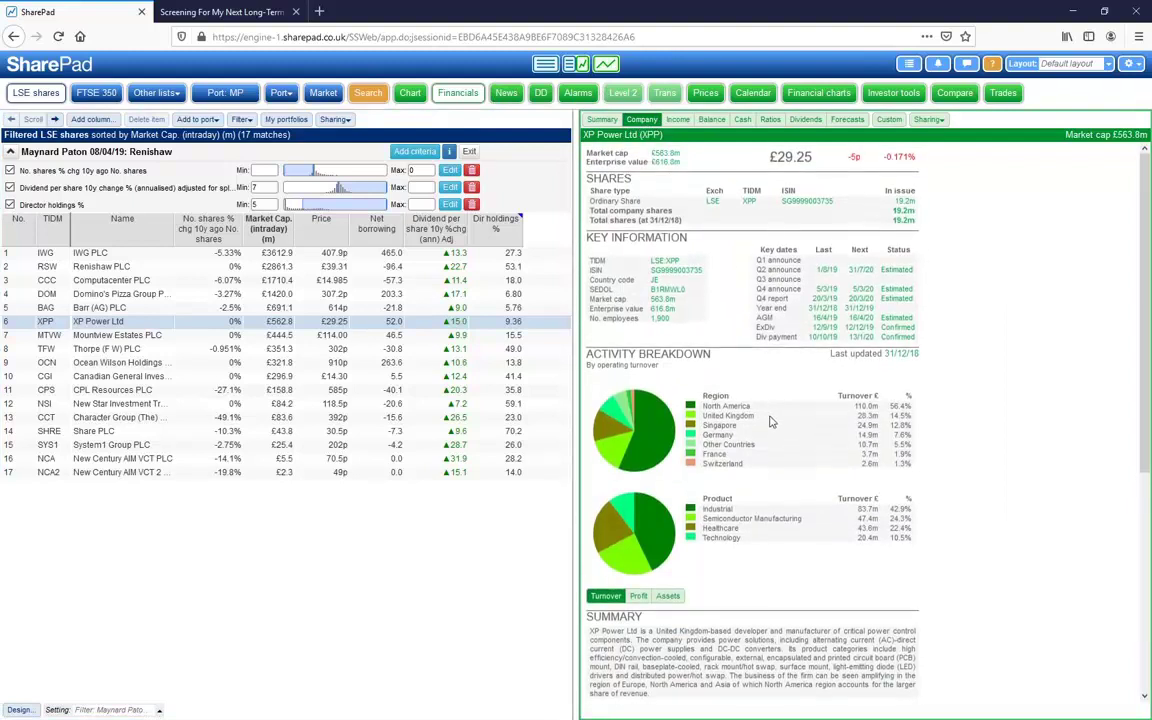
scroll(767, 424, "down", 5)
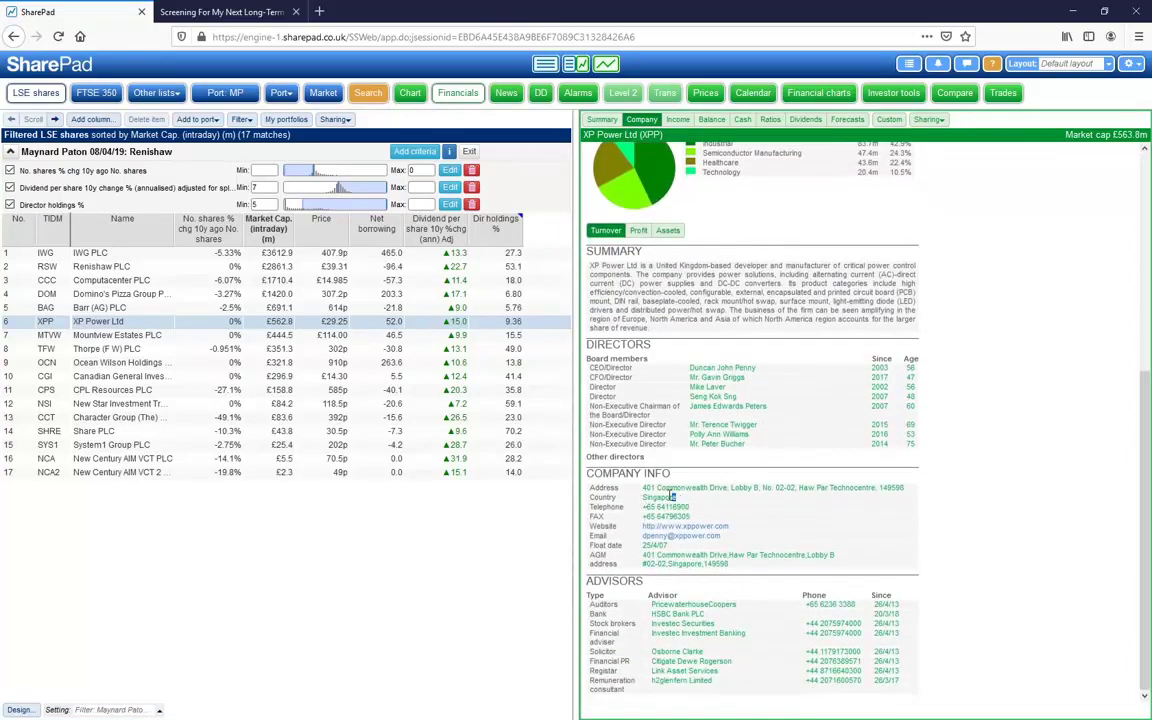
double_click(645, 497)
triple_click(645, 497)
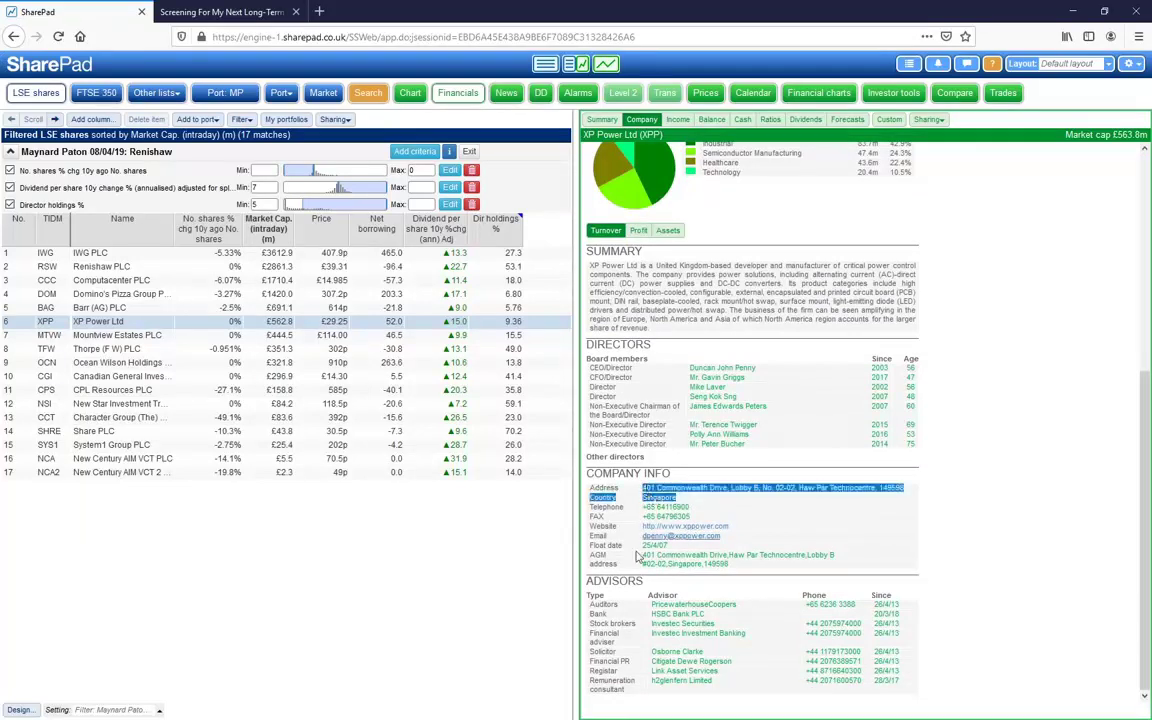
left_click(602, 555)
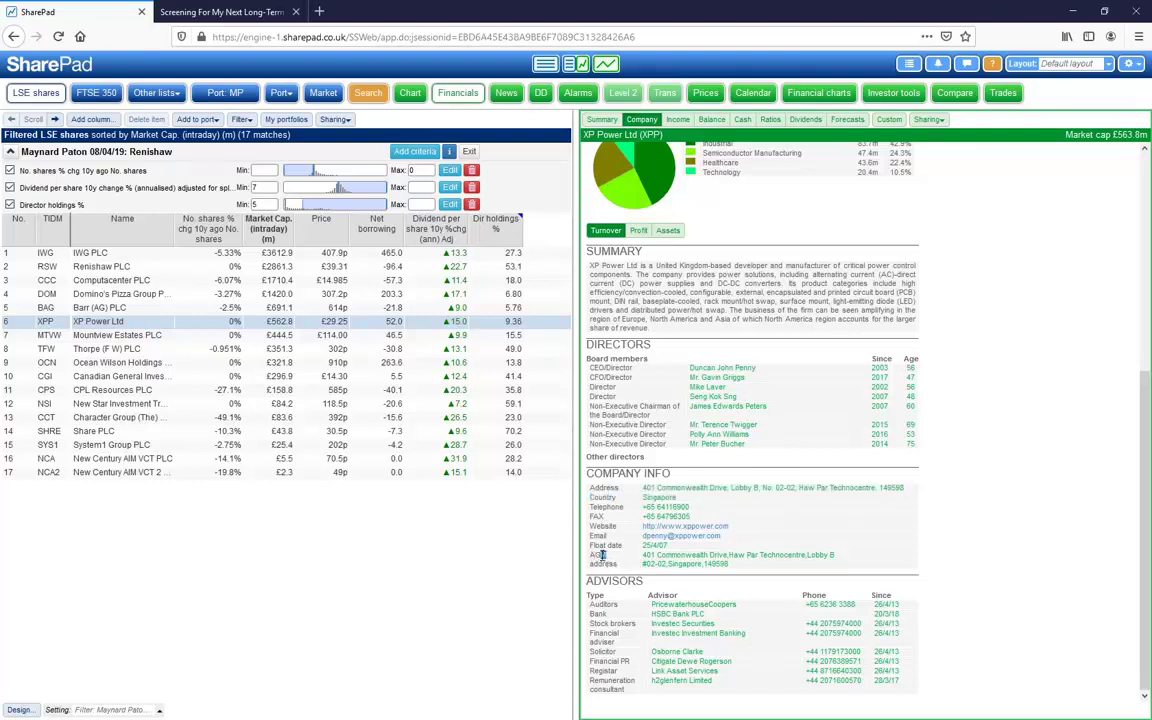
left_click_drag(738, 571, 644, 565)
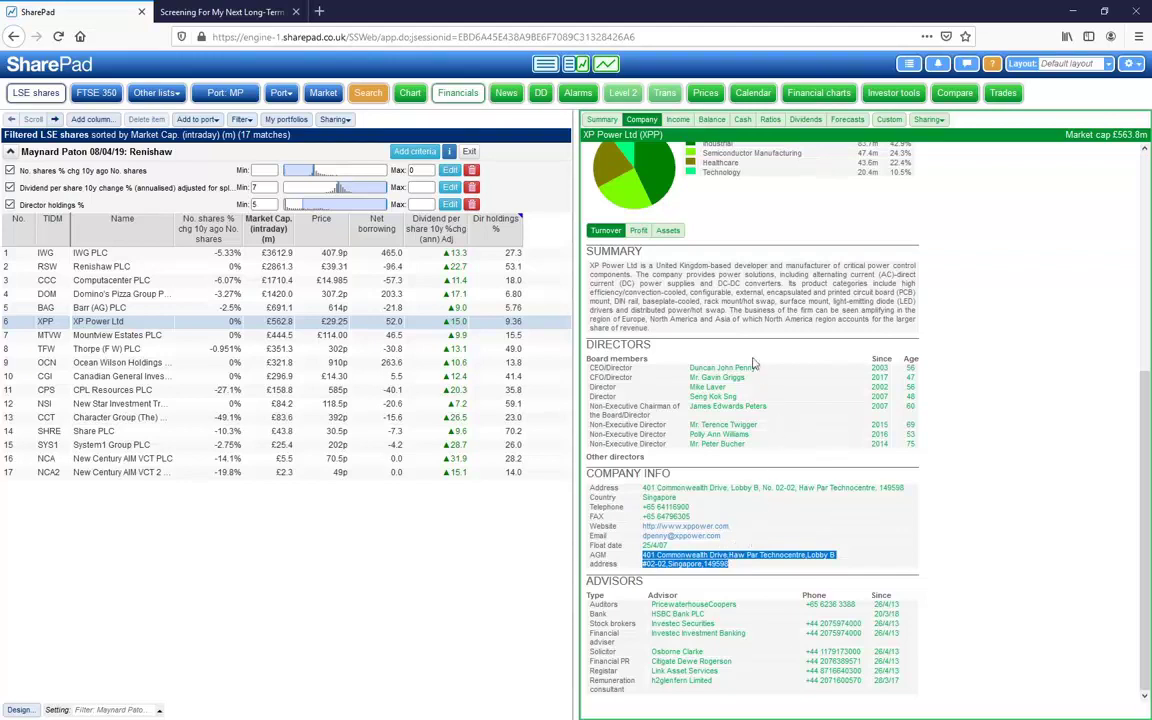
Step: Read XP Power's business summary and the chief executive's entry in the board members table
left_click(688, 268)
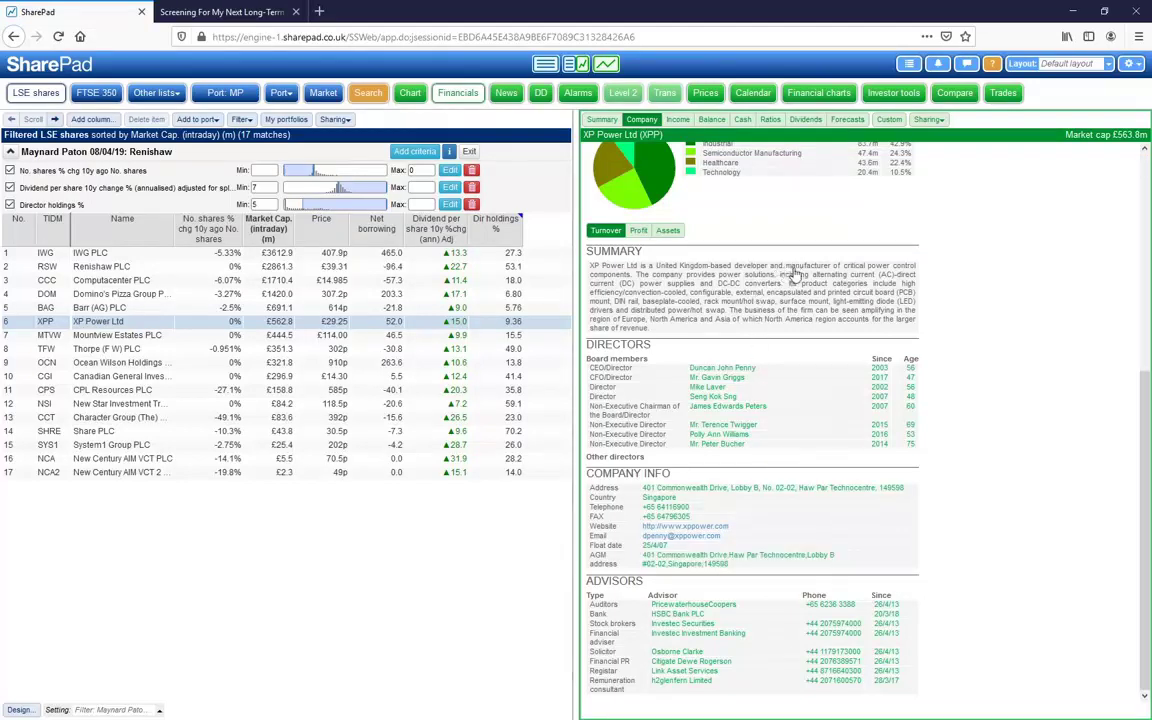
left_click_drag(800, 267, 866, 273)
left_click(602, 288)
double_click(597, 369)
left_click(875, 369)
Step: Examine XP Power's director holdings breakdown and its major shareholders and directors' dealings, viewing IWG's dealings as well
left_click(510, 325)
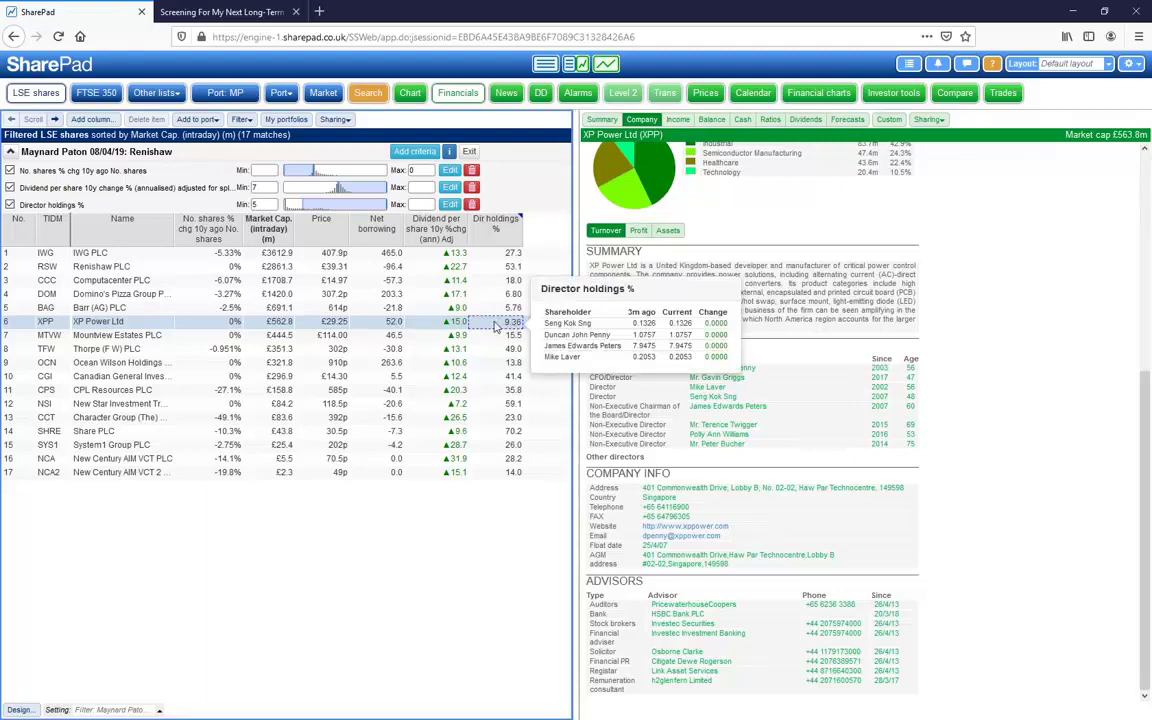
left_click(540, 92)
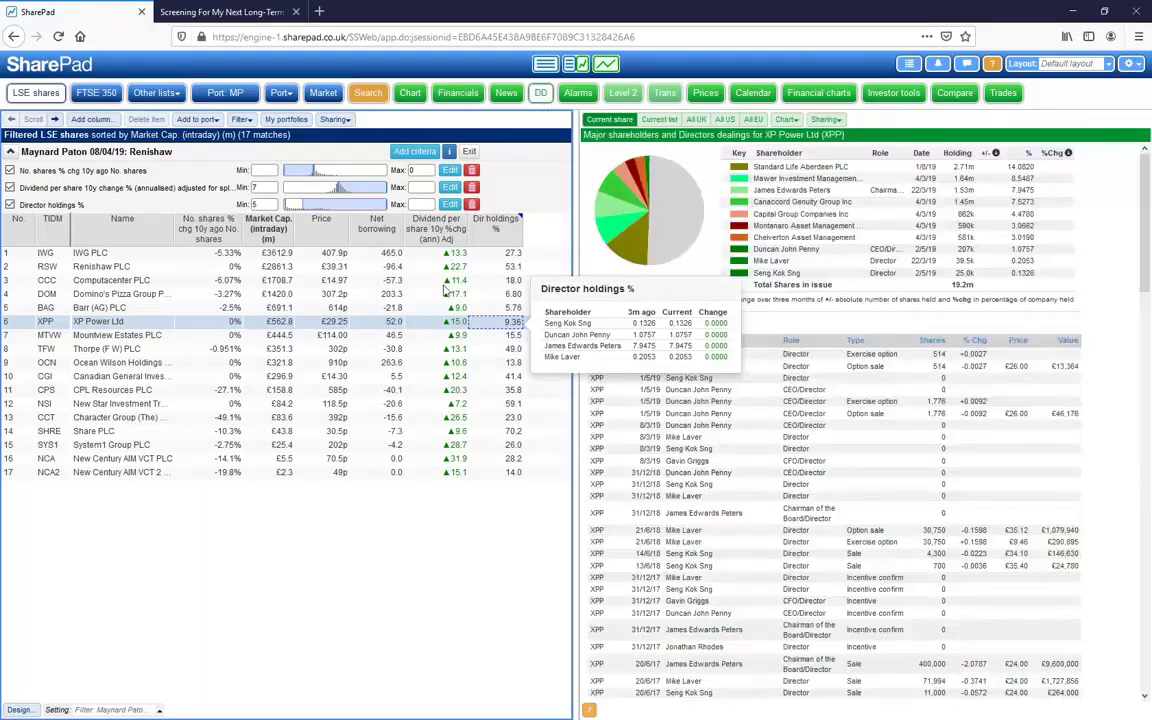
left_click(530, 253)
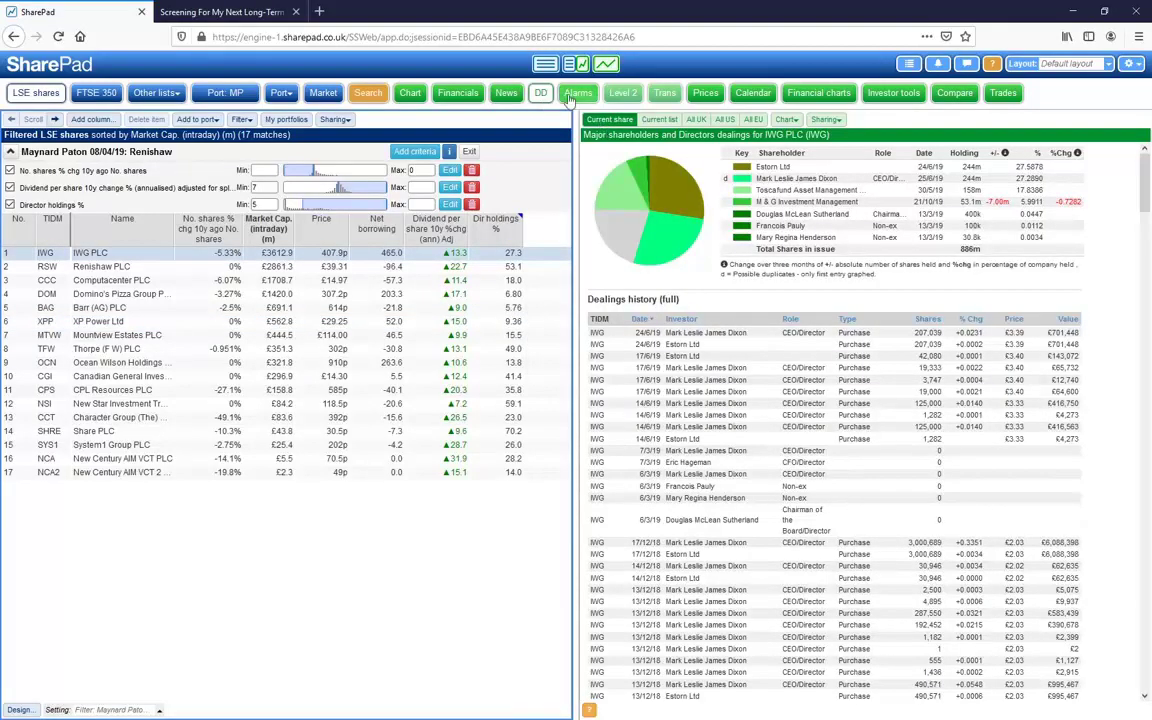
left_click(97, 322)
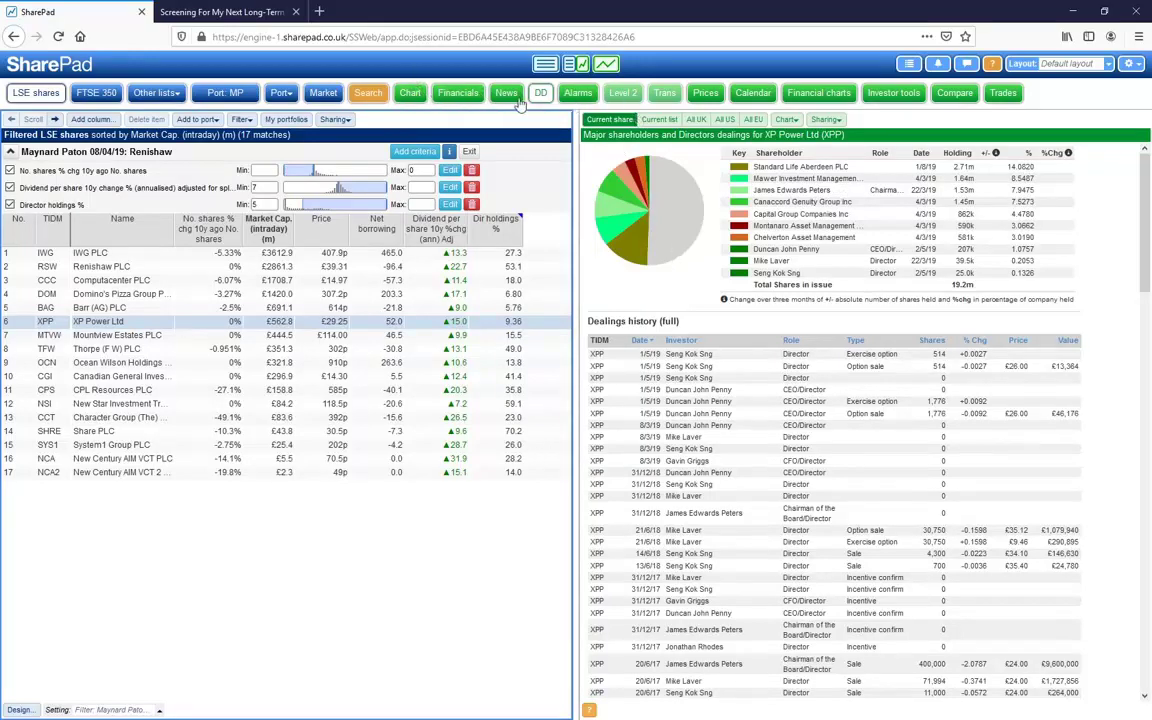
Step: Return to XP Power's financial summary and review its valuation, safety, dividend and quality figures
left_click(458, 92)
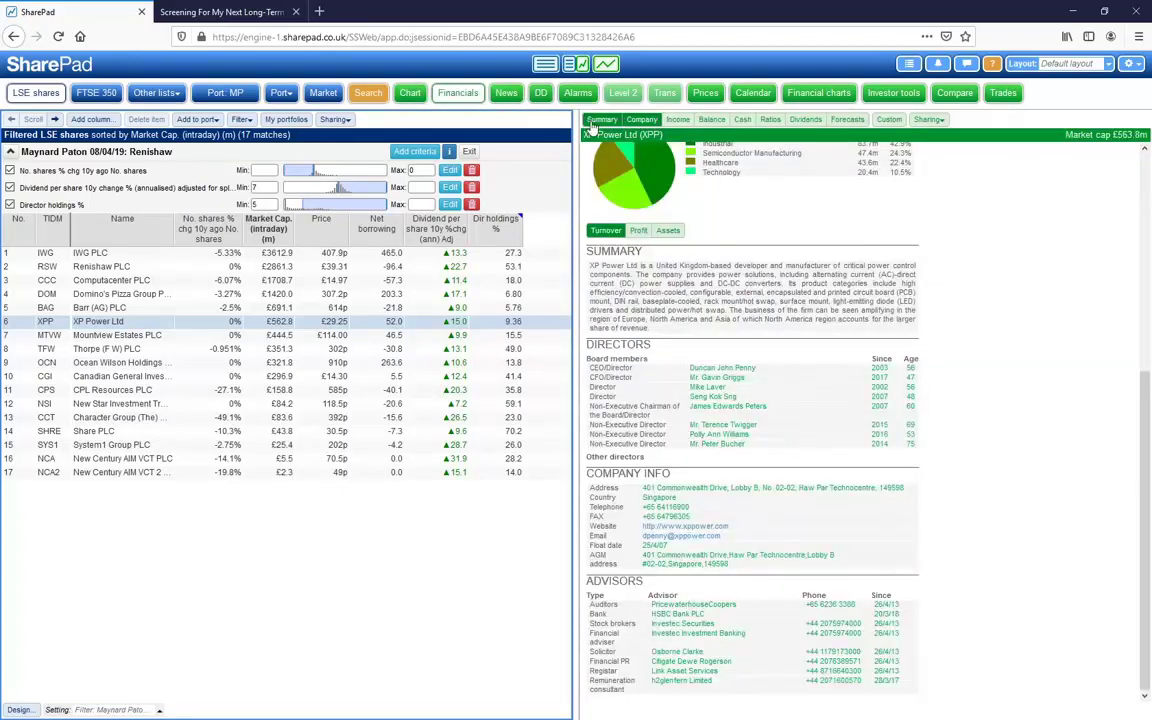
left_click(596, 121)
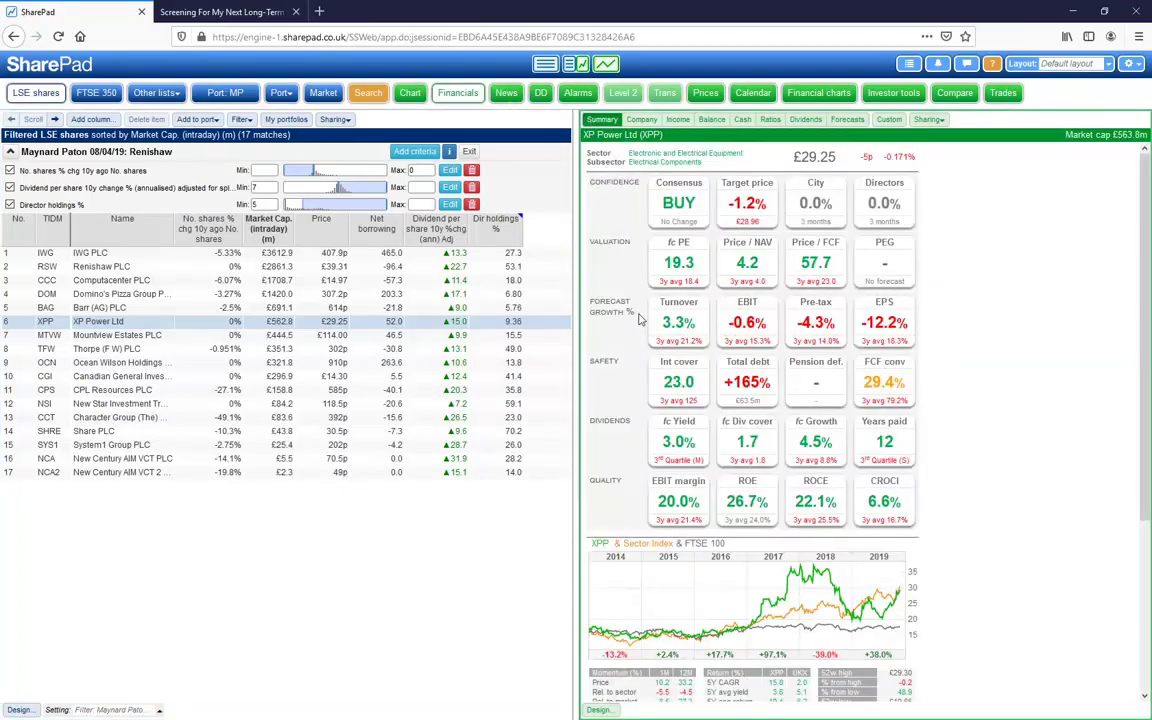
scroll(639, 318, "down", 2)
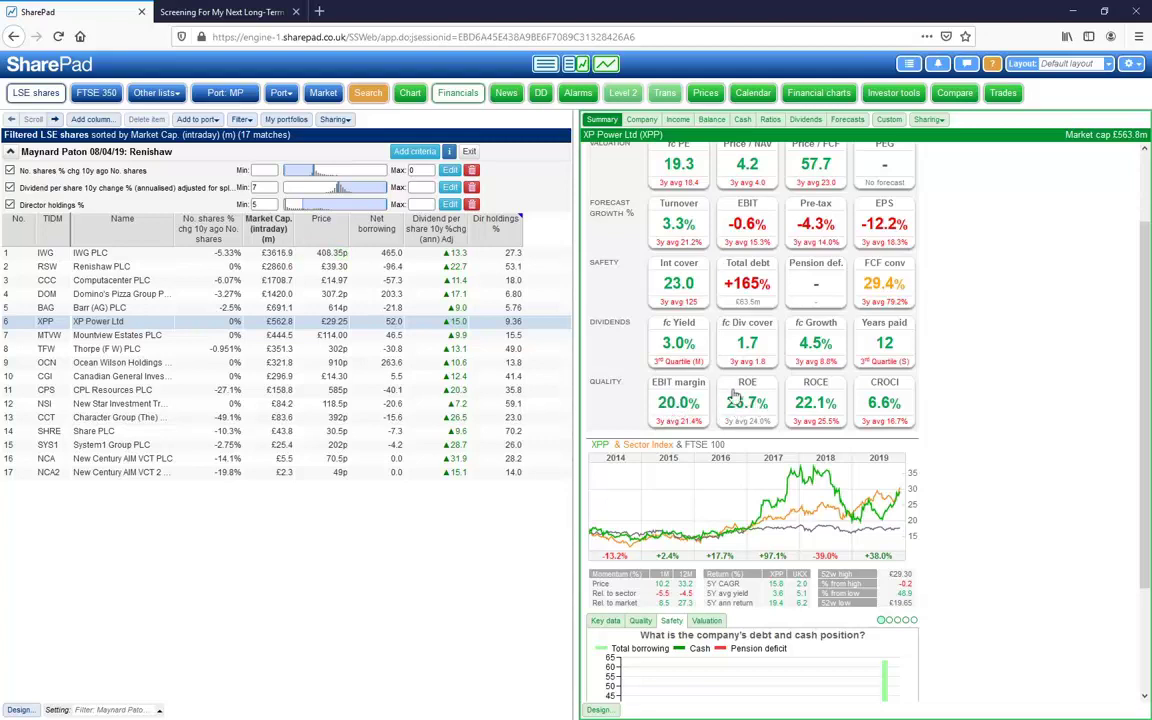
Step: Chart XP Power's annual turnover in the financial charts using the saved WEB Revenue setting
left_click(819, 98)
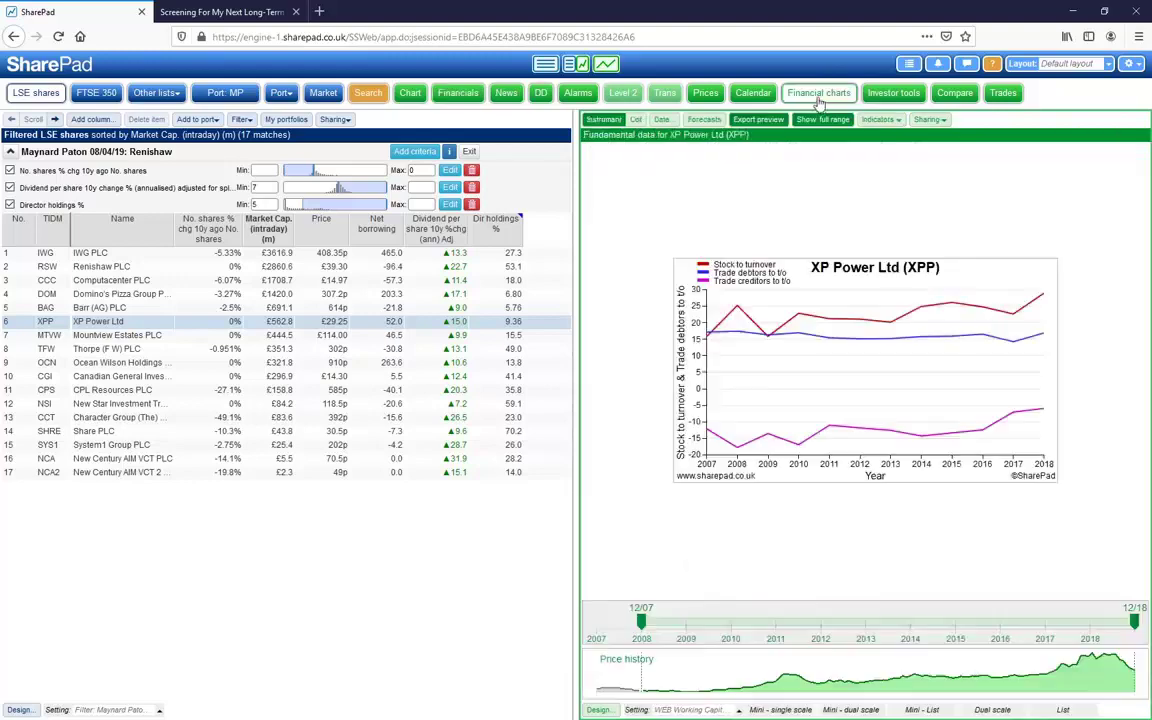
left_click(700, 711)
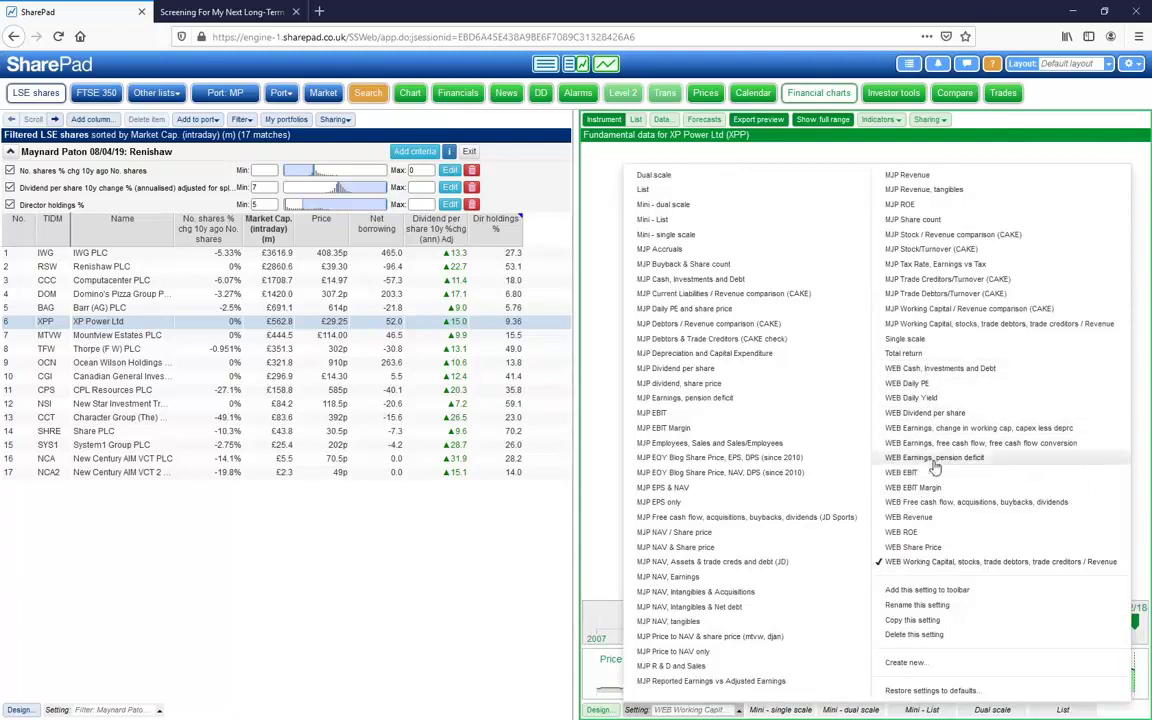
left_click(922, 518)
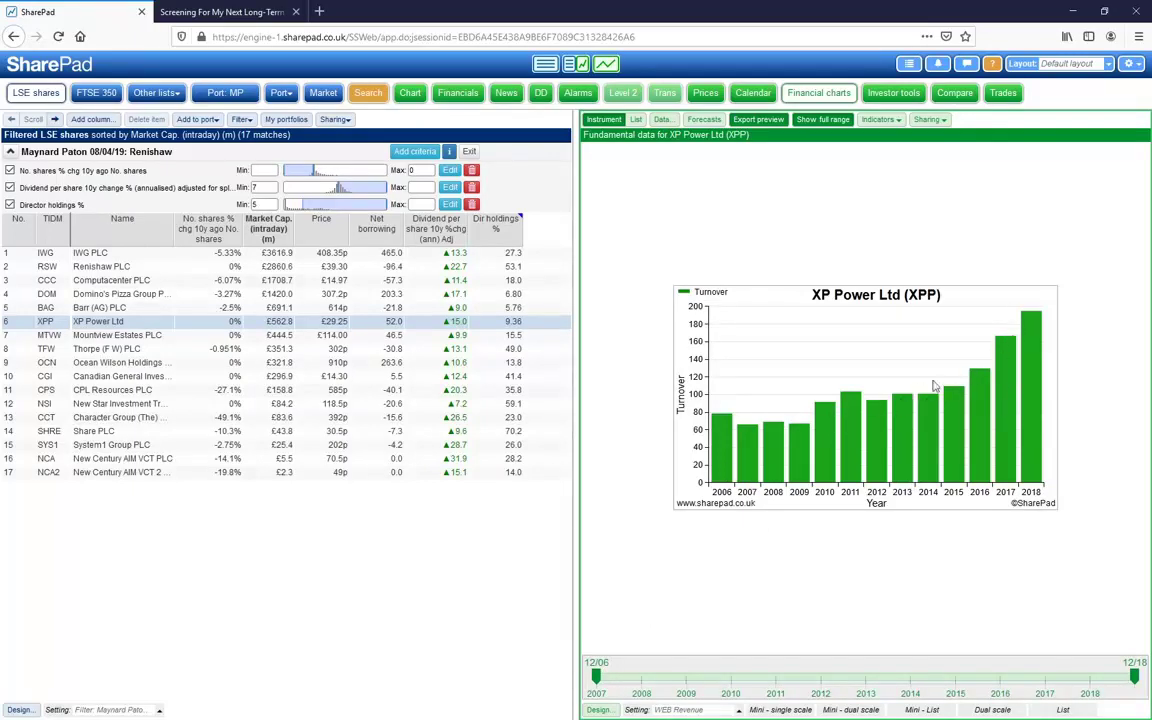
Step: Switch the financial chart to the WEB EBIT setting and extend its date range back to 12/08
left_click(690, 709)
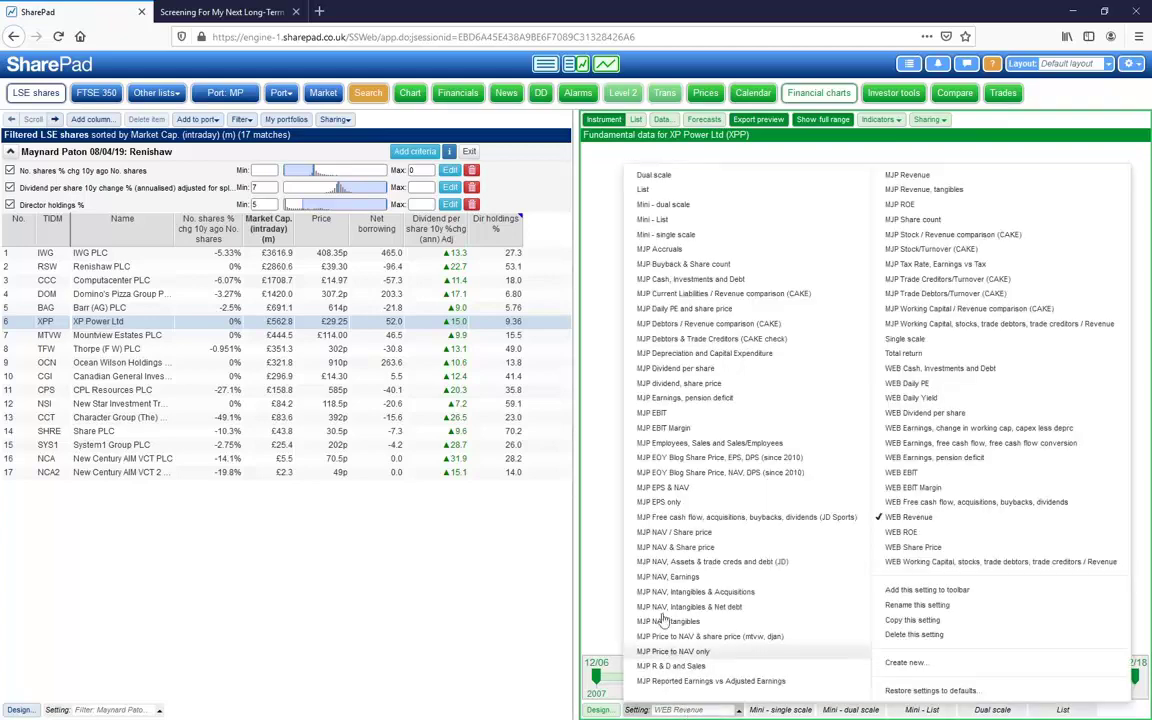
left_click(905, 531)
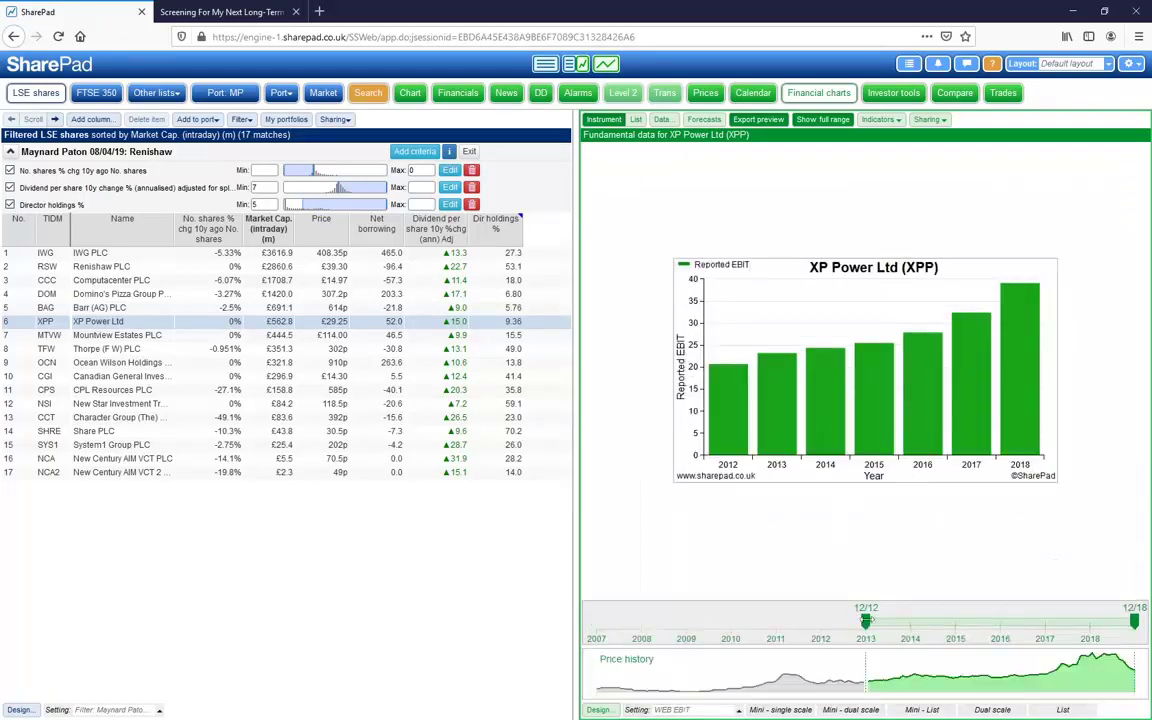
left_click_drag(868, 621, 701, 625)
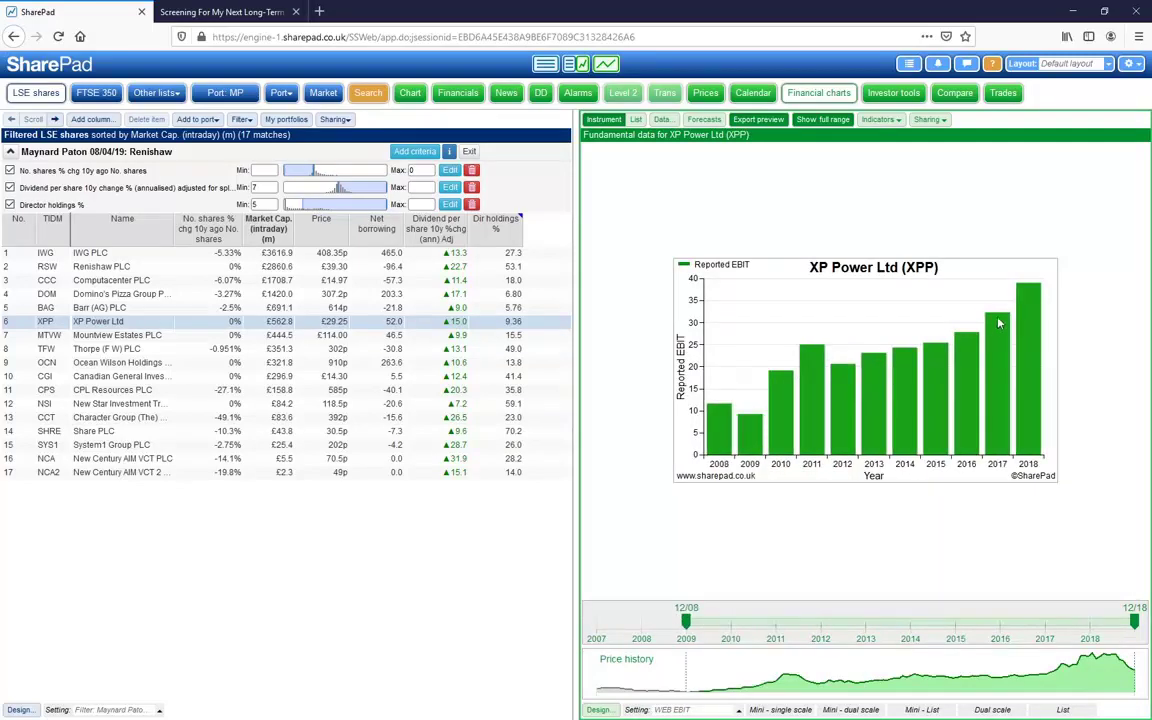
Step: Display XP Power's EBIT margin with the WEB EBIT Margin setting and start the date range at 12/07
left_click(690, 709)
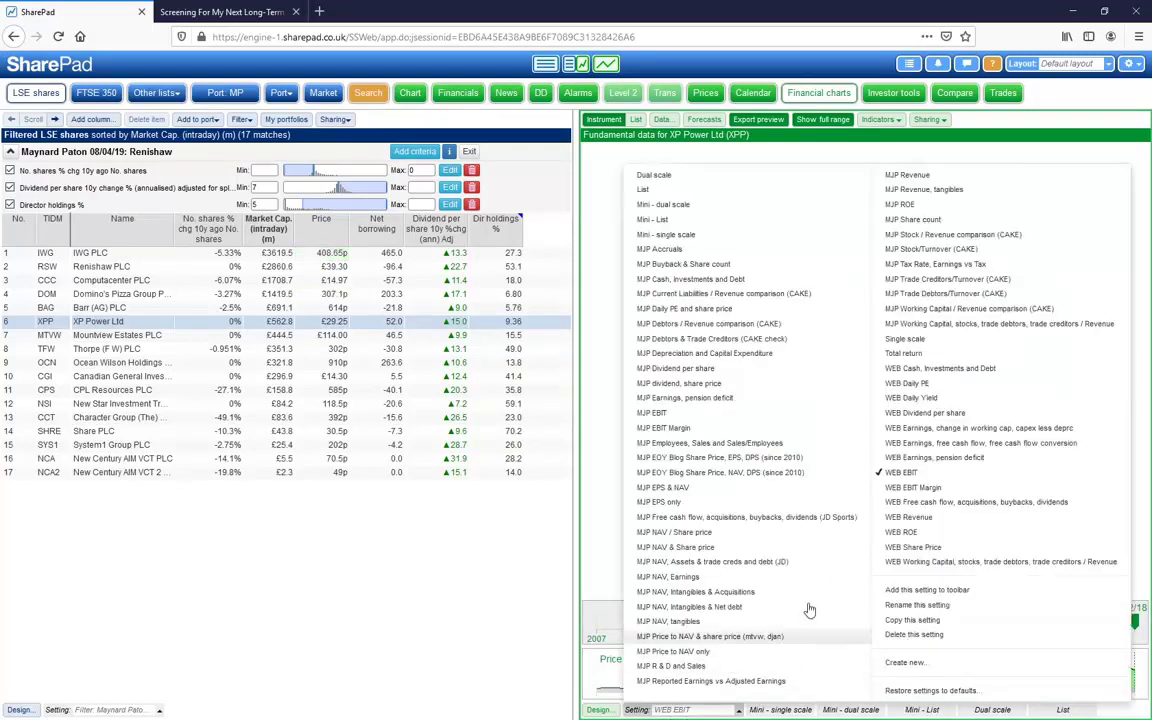
left_click(928, 488)
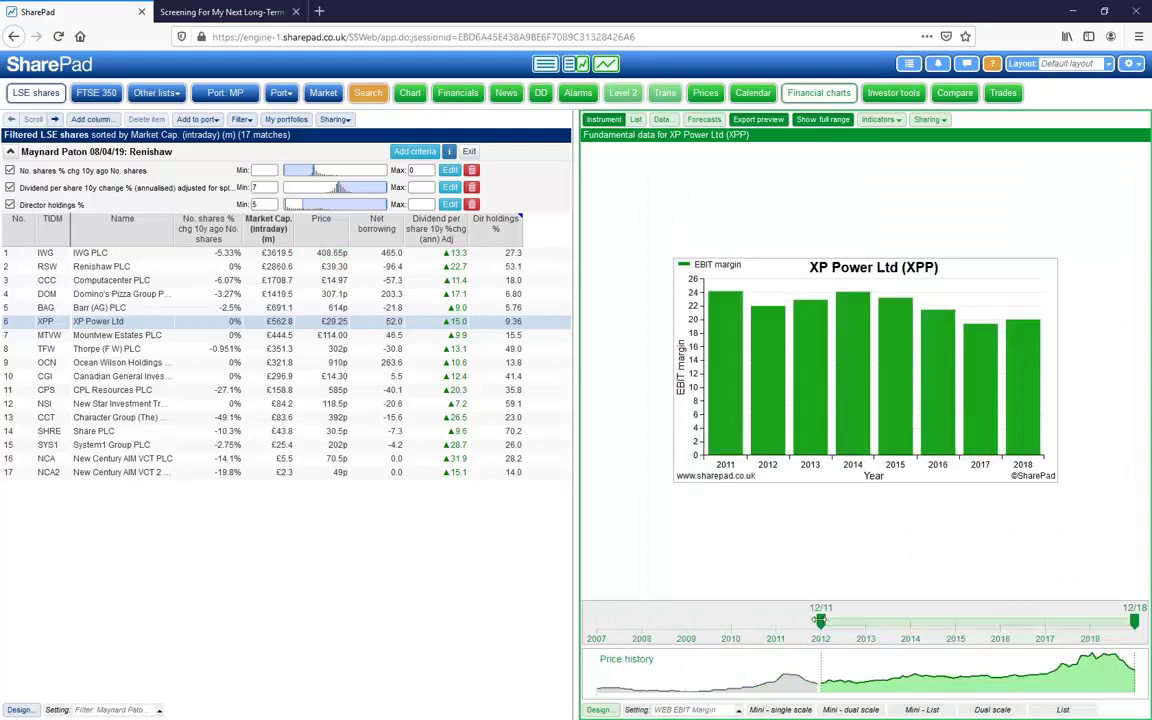
left_click_drag(820, 621, 645, 638)
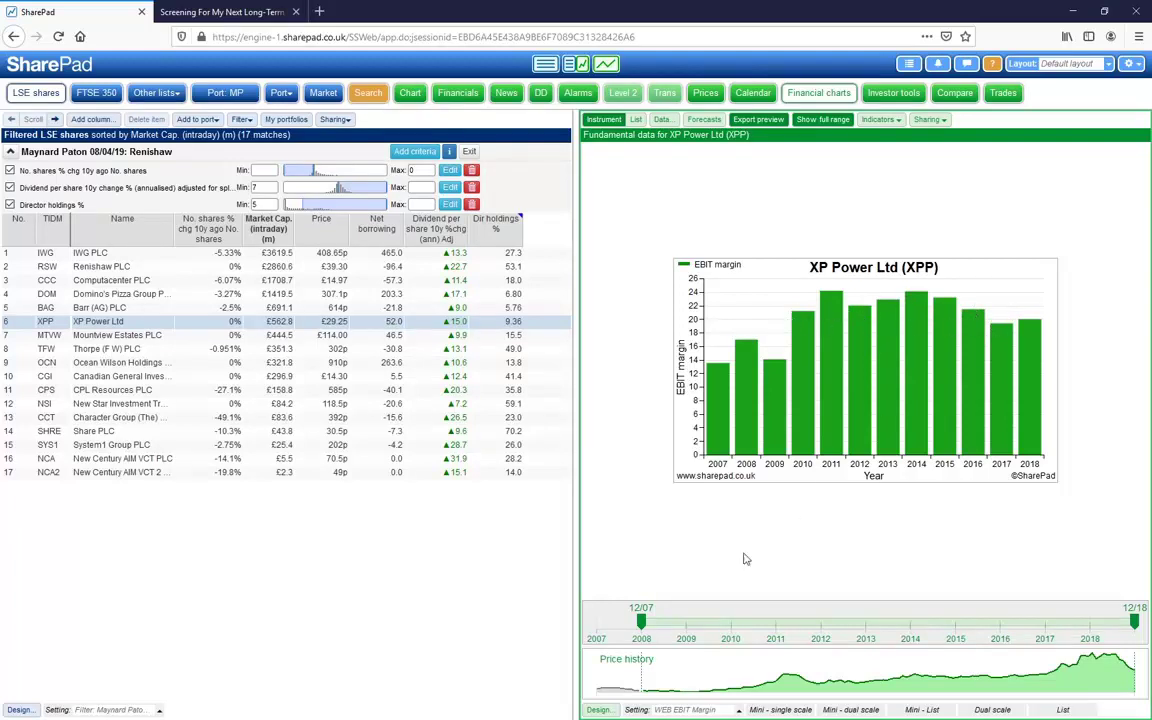
Step: Chart XP Power's return on equity with the WEB ROE setting and start the date range at 12/09
left_click(693, 710)
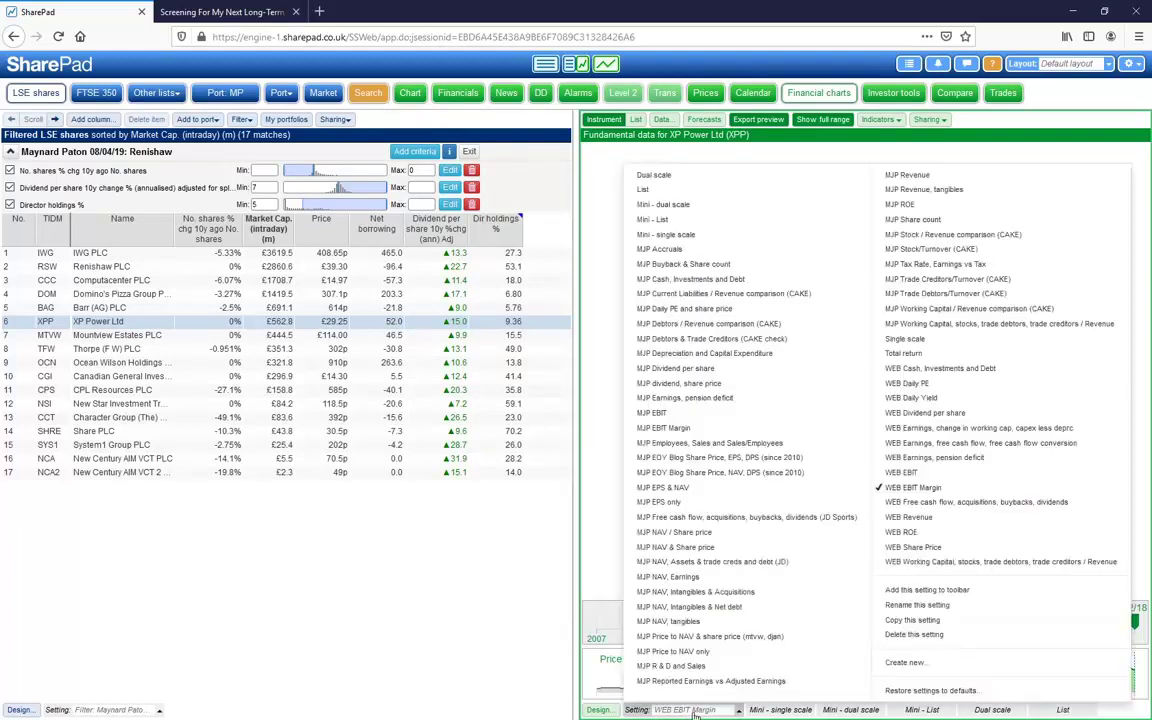
left_click(810, 487)
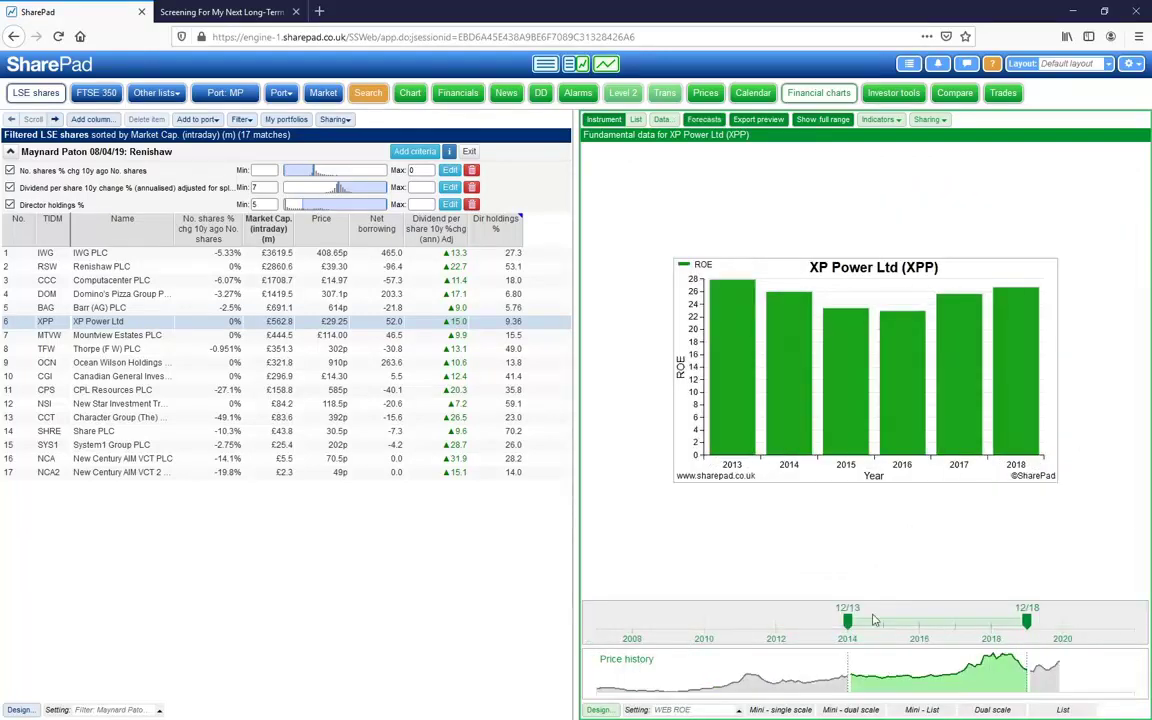
left_click_drag(847, 622, 705, 622)
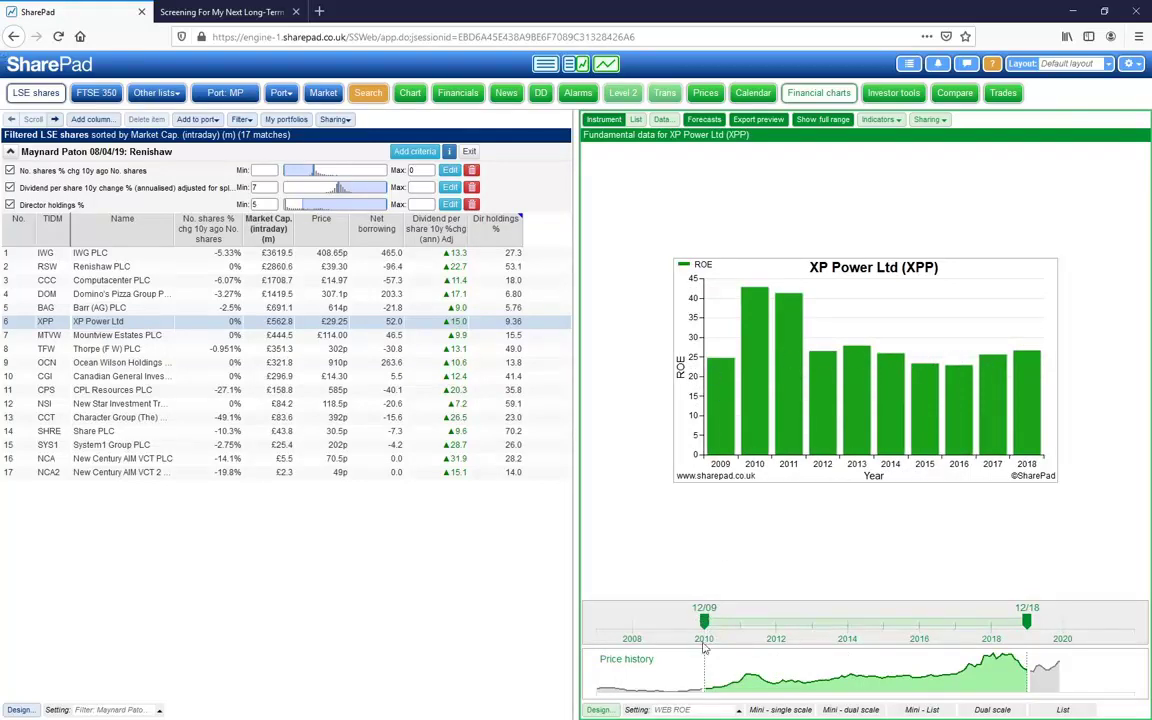
Step: Chart XP Power with the WEB Dividend per share setting, followed by the WEB Cash, Investments and Debt setting
left_click(680, 709)
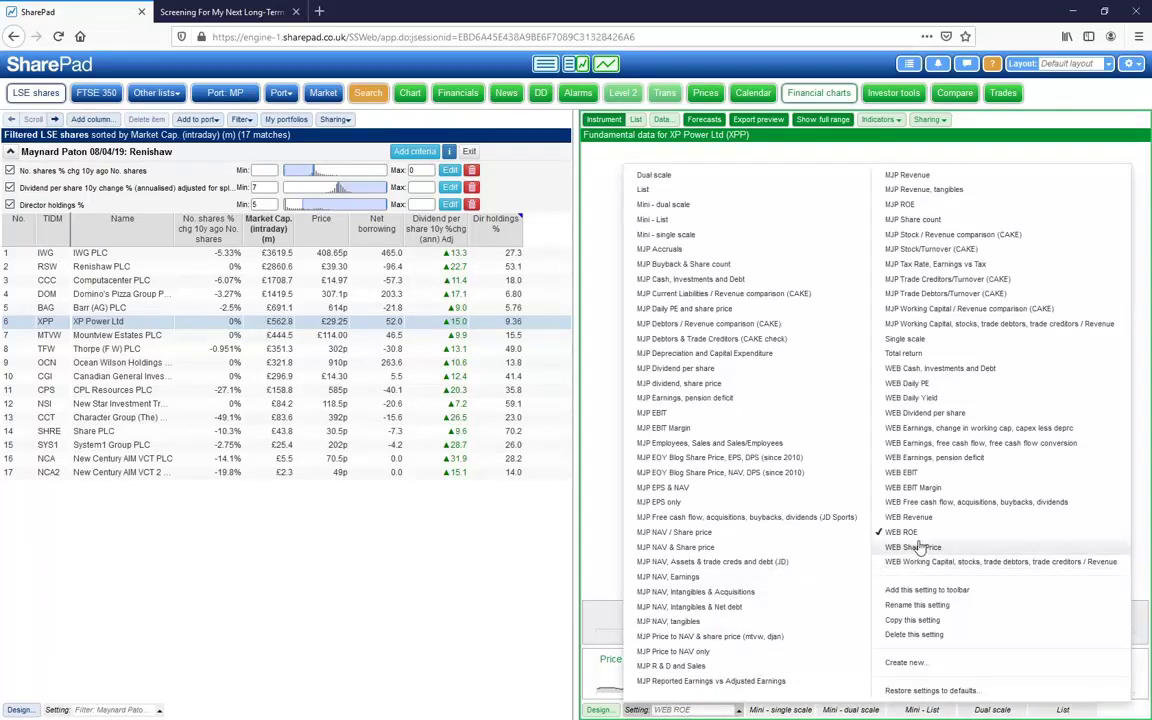
left_click(918, 413)
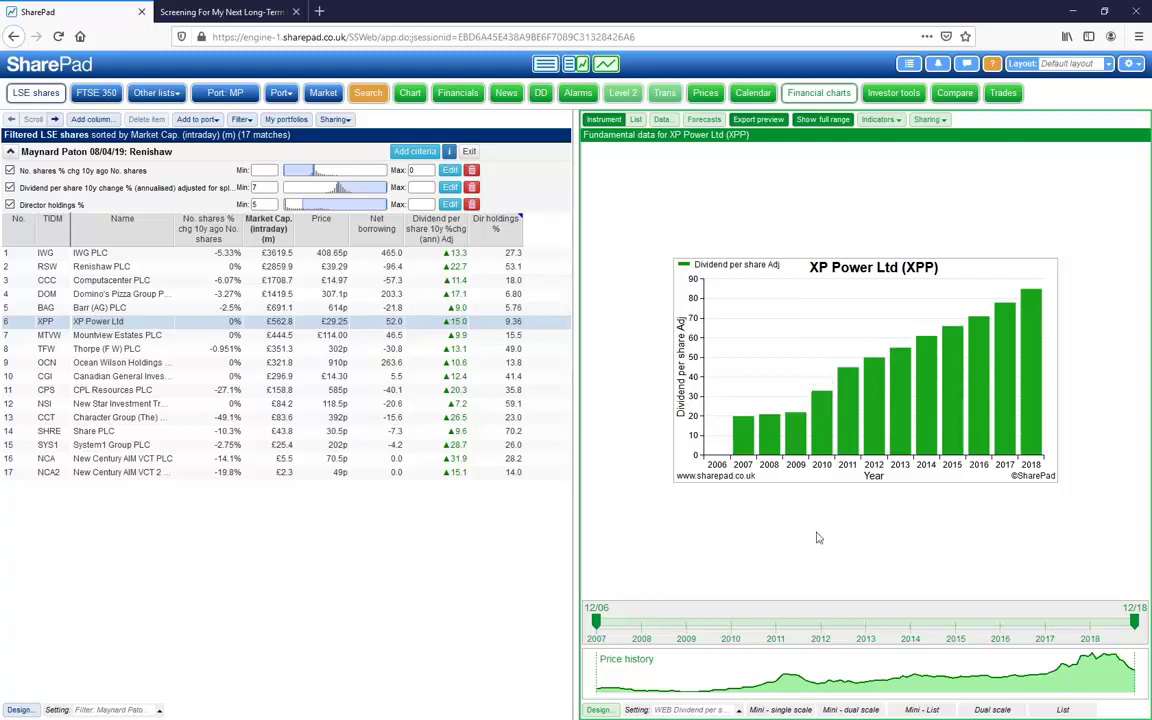
left_click(703, 711)
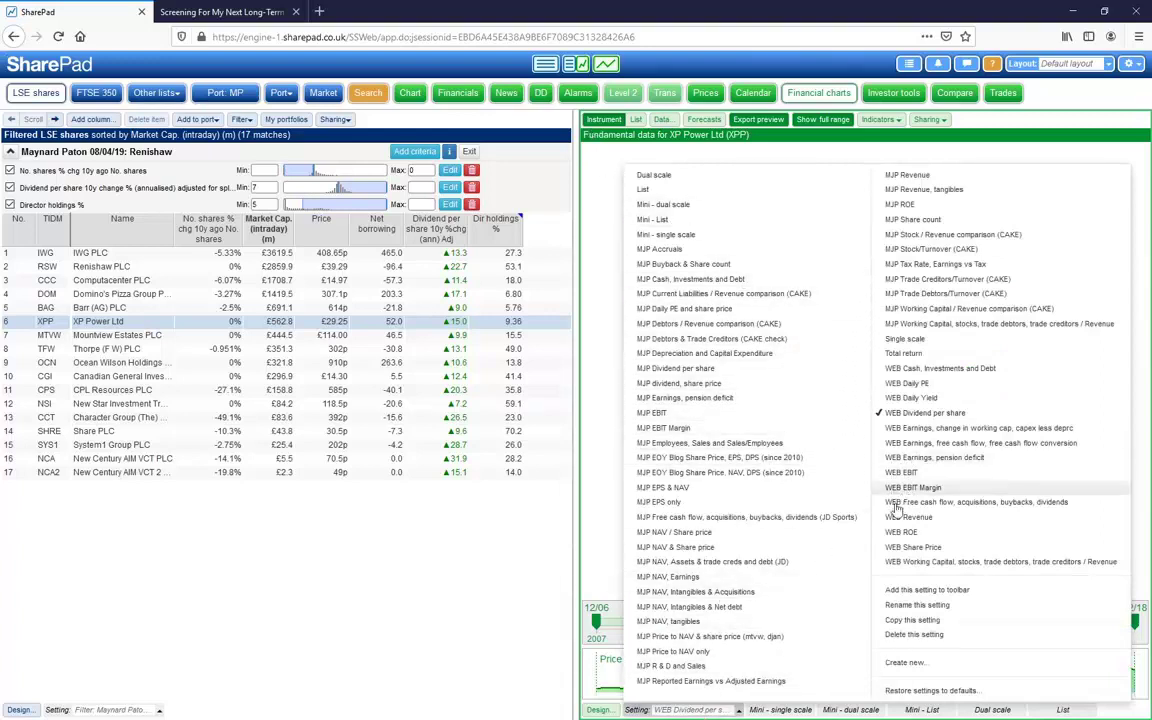
left_click(895, 369)
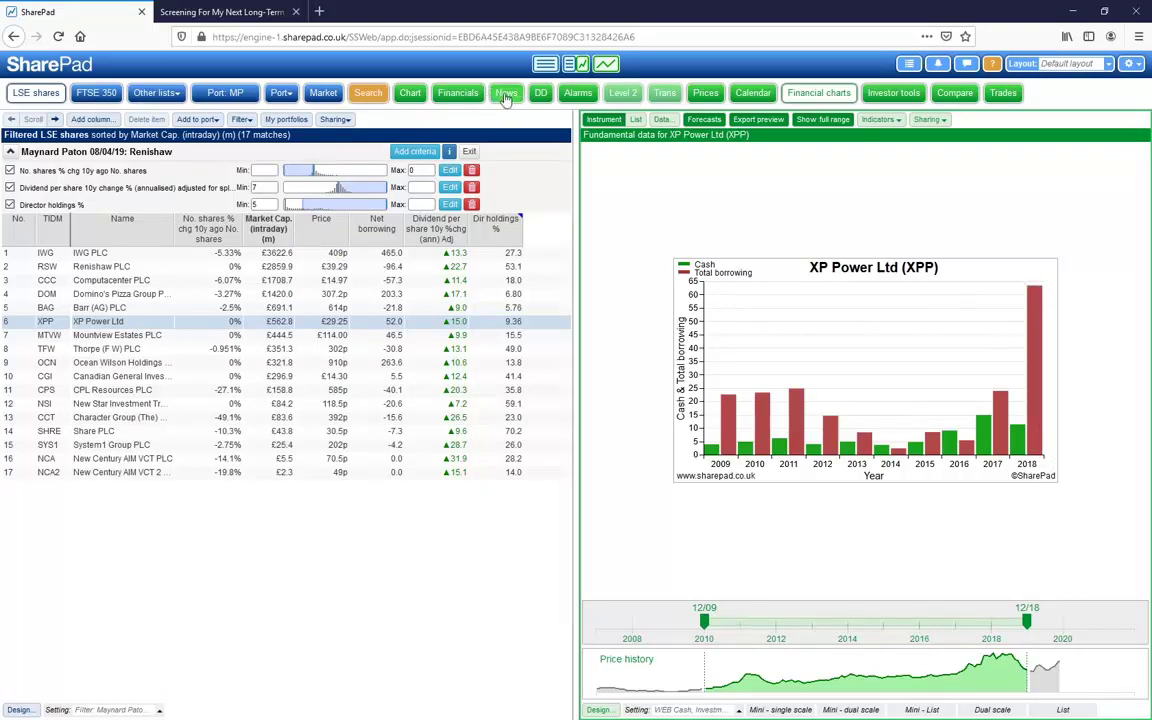
Step: Examine new borrowing and acquisitions in XP Power's annual cash flow statement by highlighting those rows
left_click(470, 95)
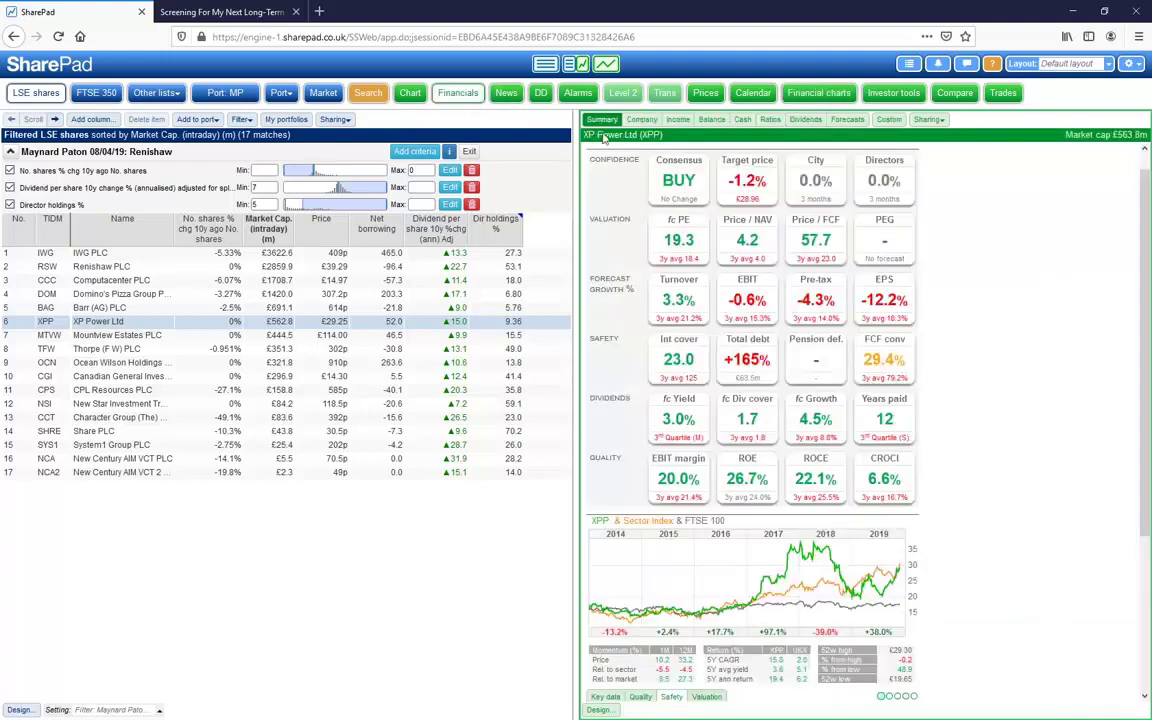
left_click(742, 120)
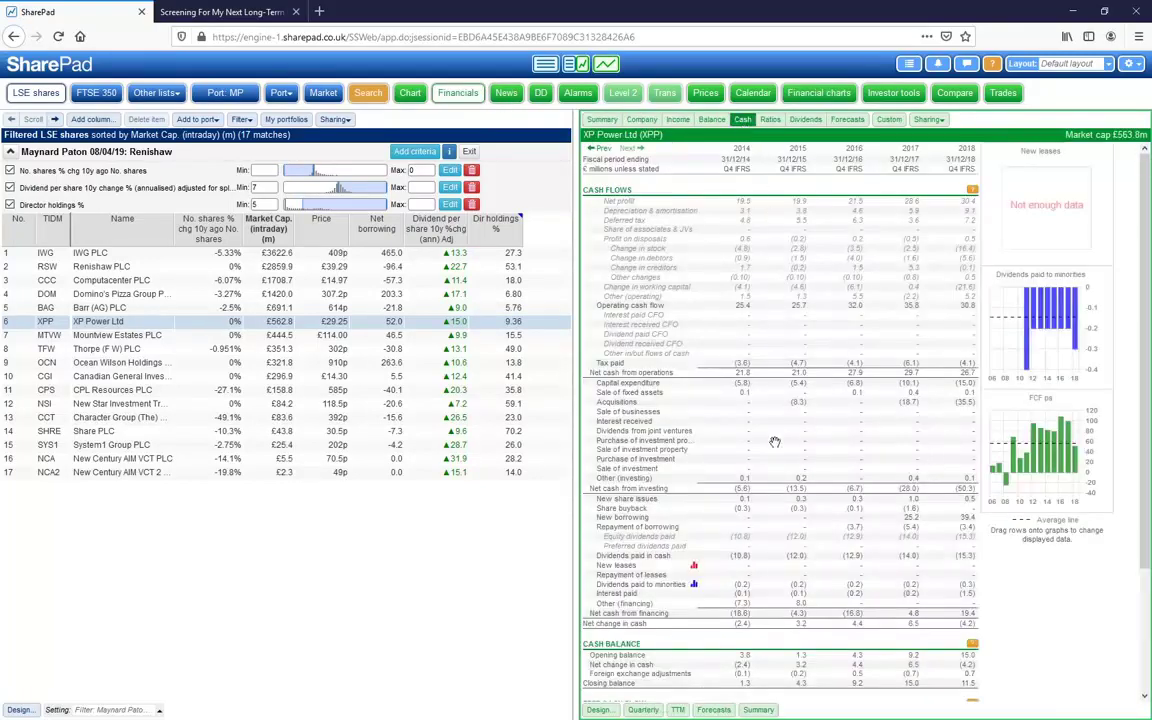
left_click_drag(612, 517, 1049, 502)
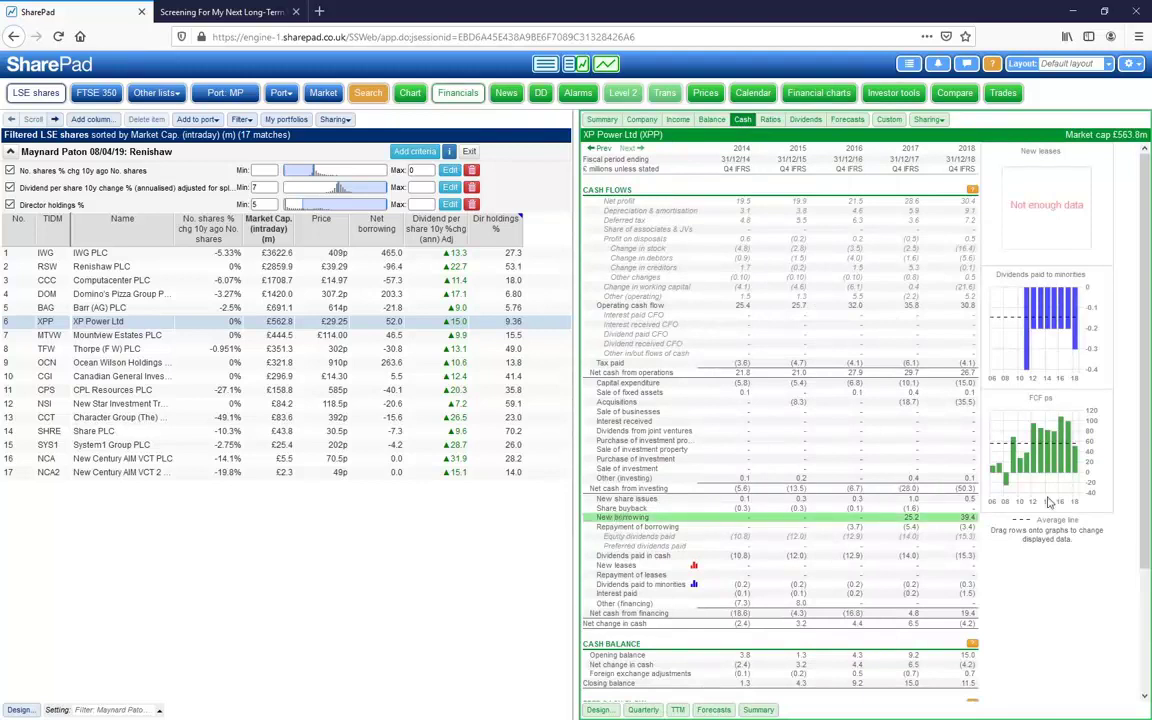
left_click_drag(927, 532, 896, 521)
left_click_drag(842, 481, 625, 408)
left_click(621, 402)
left_click_drag(621, 402, 946, 410)
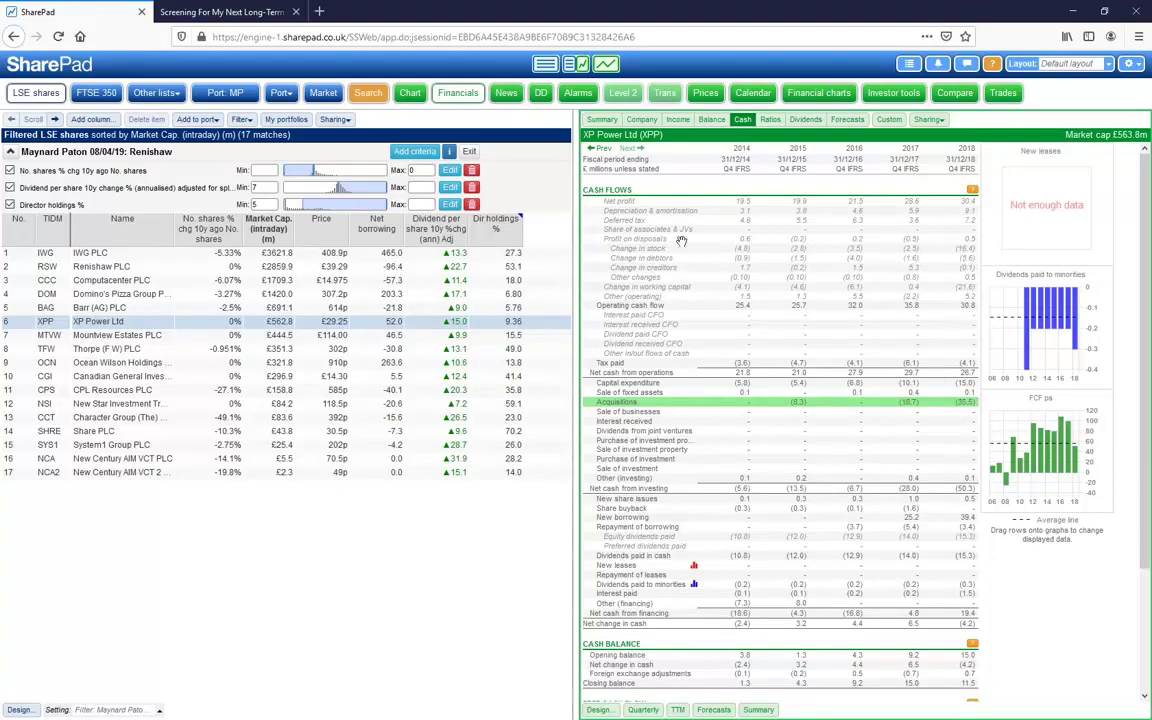
Step: Compare XP Power's net profit with its acquisition spending for 2017 and 2018 by highlighting the two cash flow rows
left_click(661, 203)
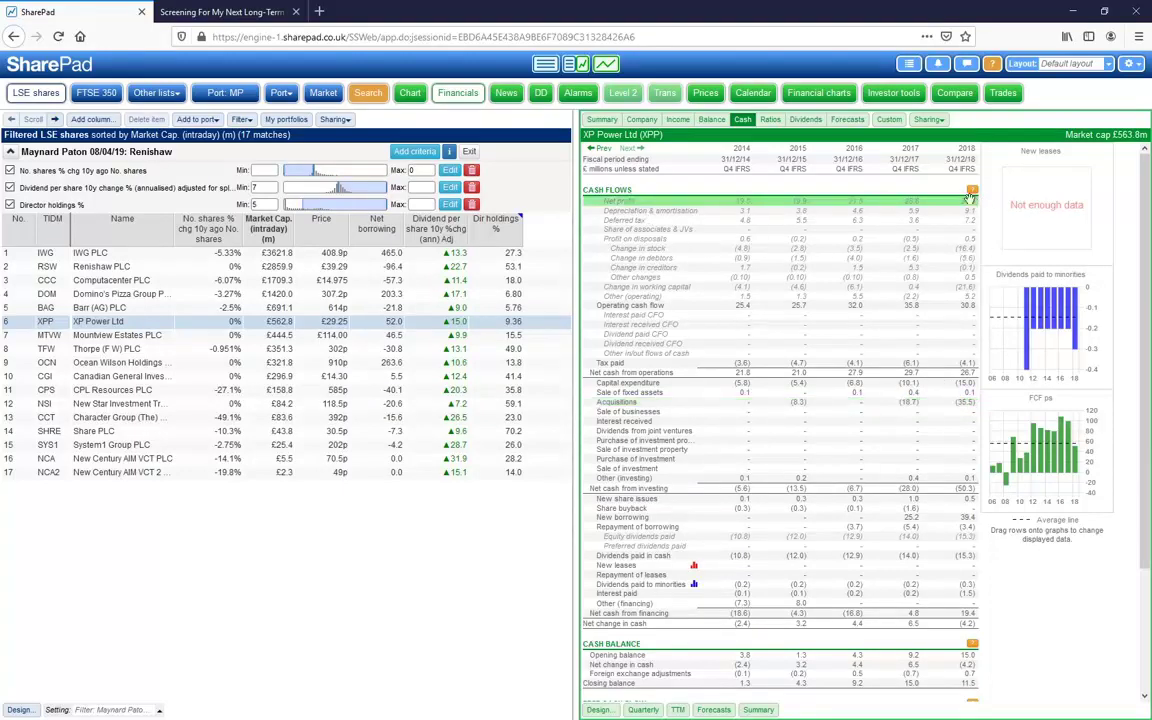
left_click(962, 409)
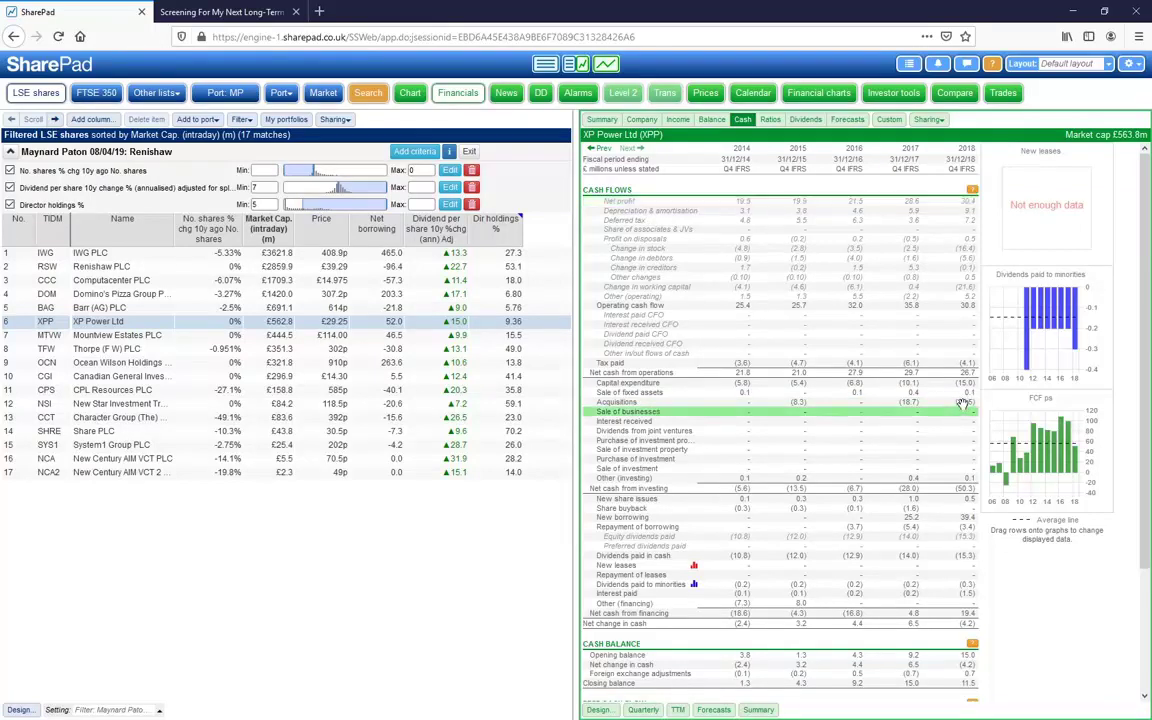
left_click(962, 402)
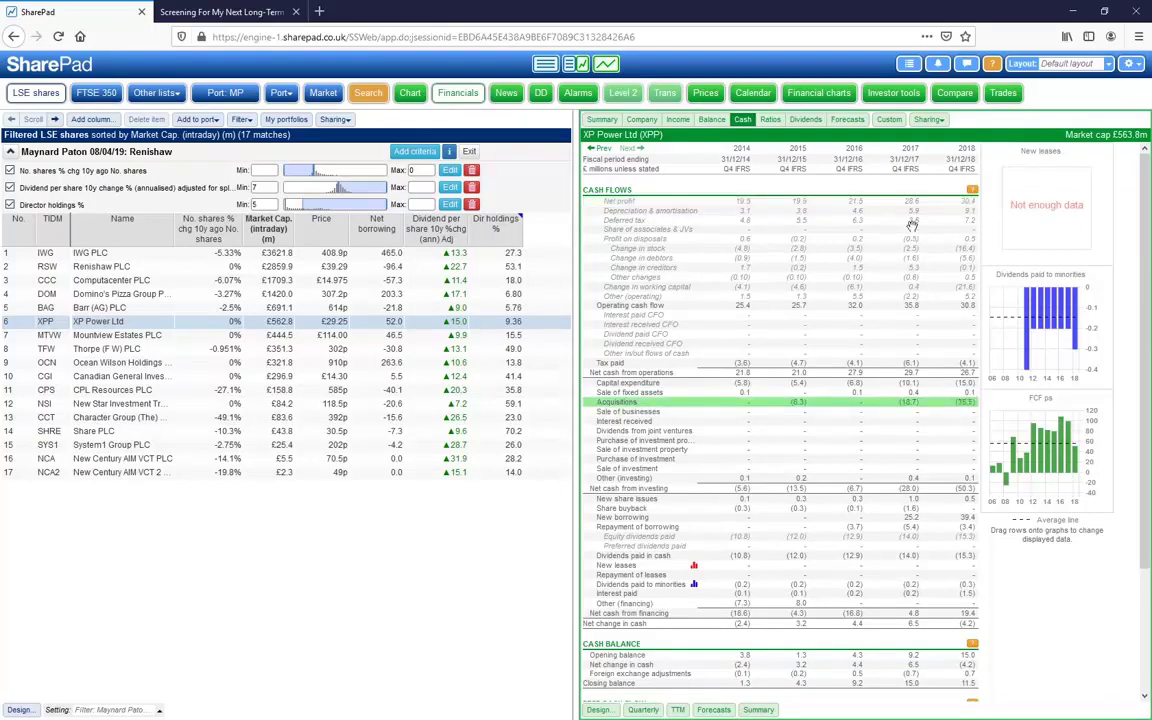
left_click(946, 201)
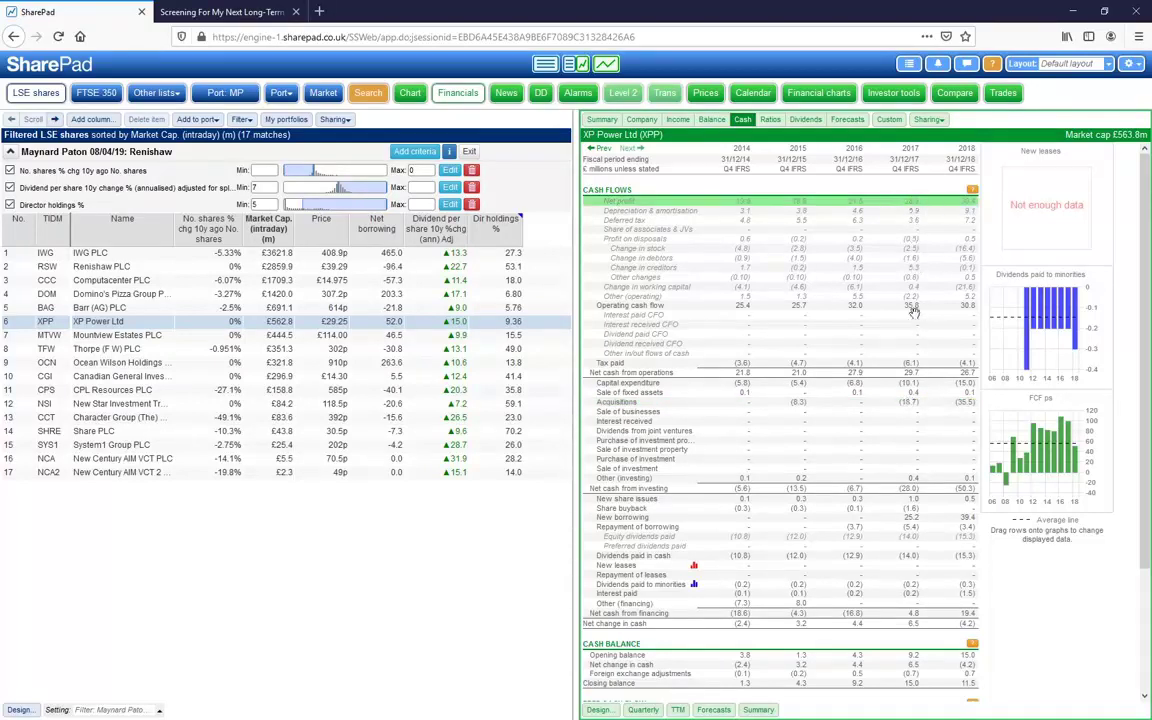
left_click(912, 402)
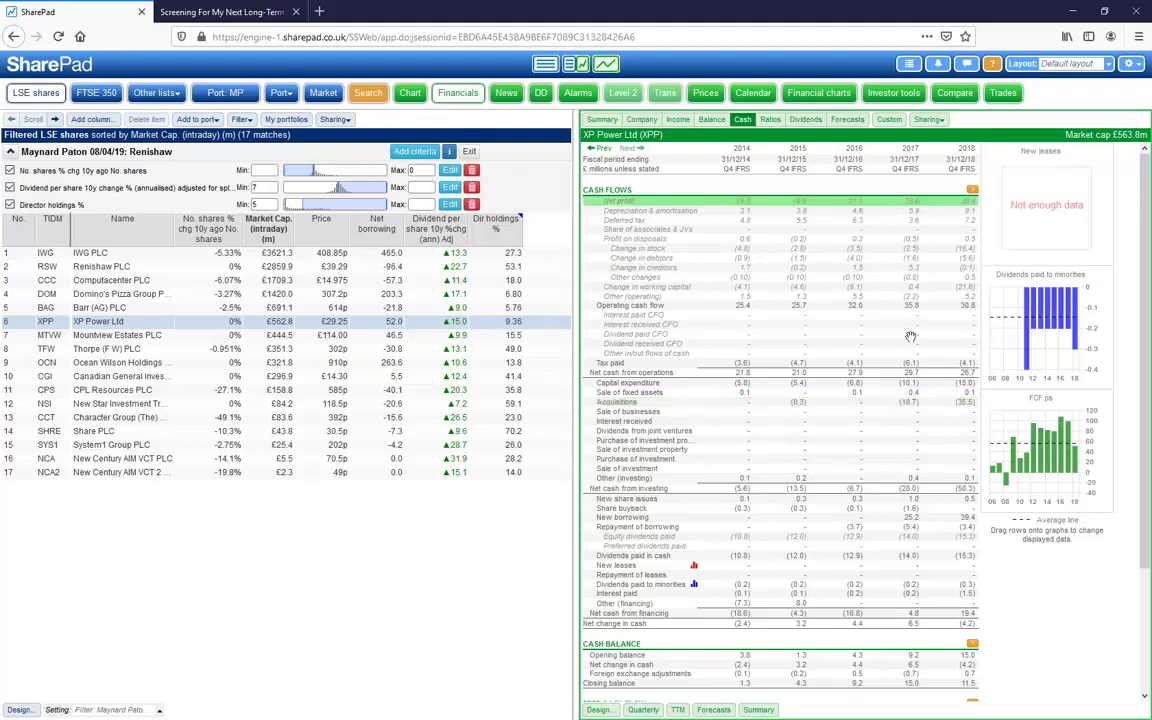
left_click(937, 403)
Step: Examine the borrowing section of XP Power's balance sheet in the quarterly view, and the interest paid in its income statement
left_click(712, 121)
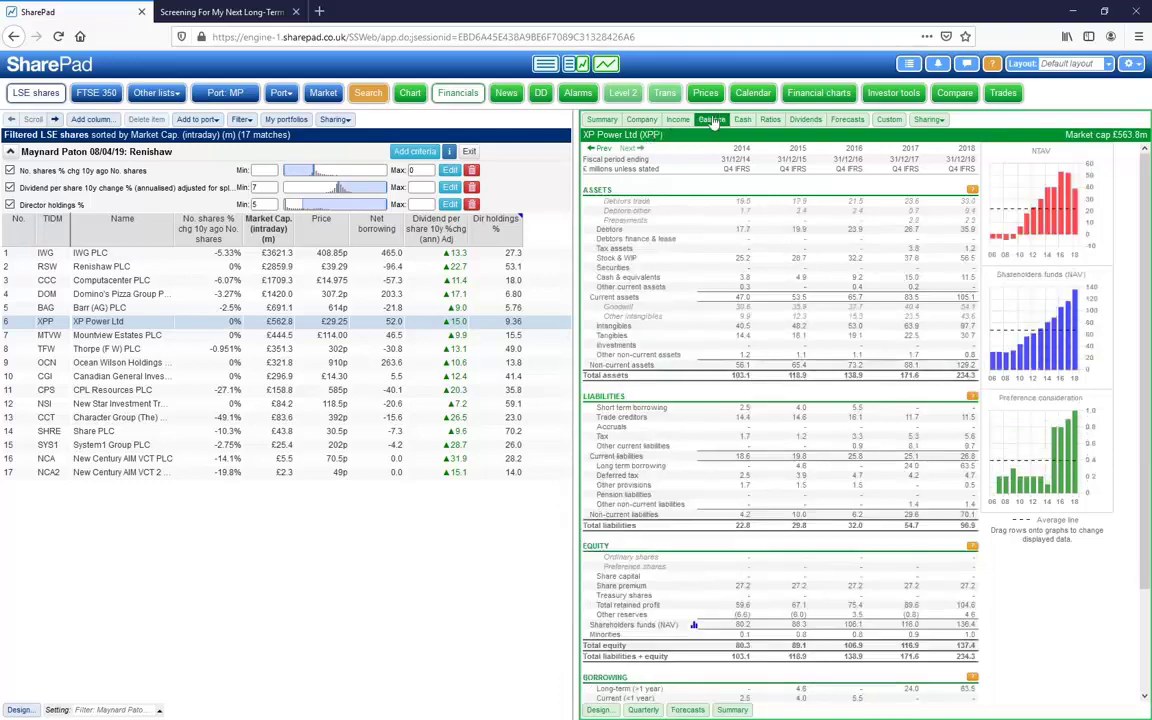
left_click(643, 710)
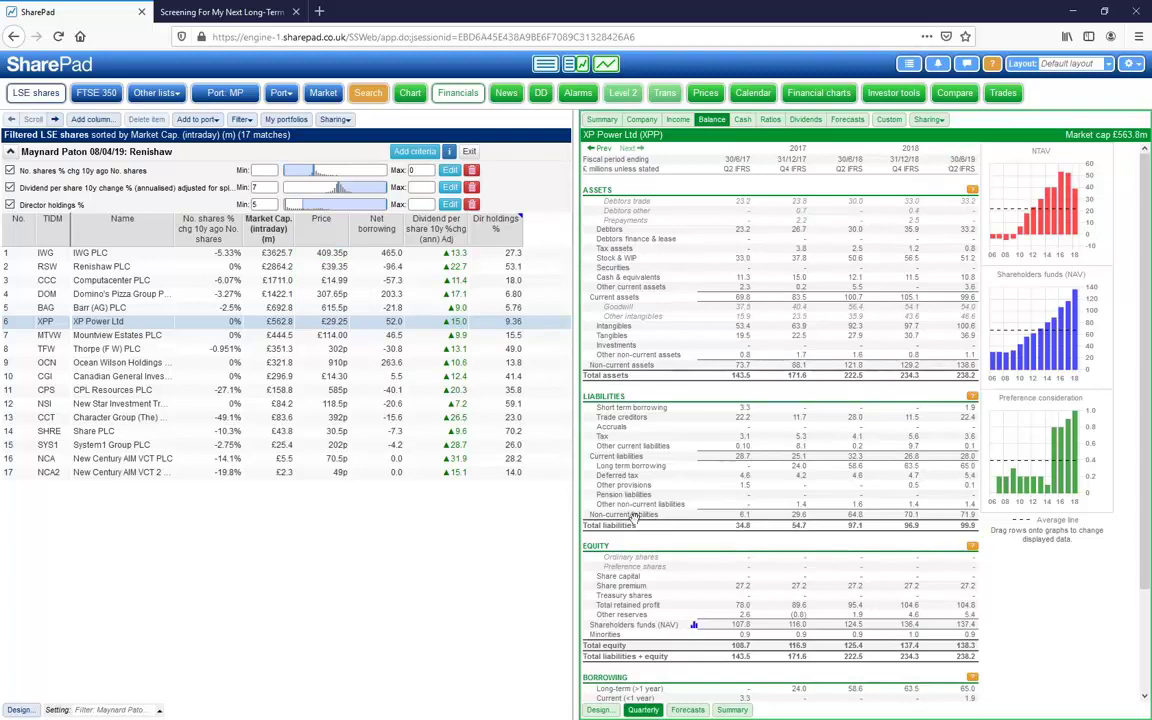
scroll(858, 524, "down", 3)
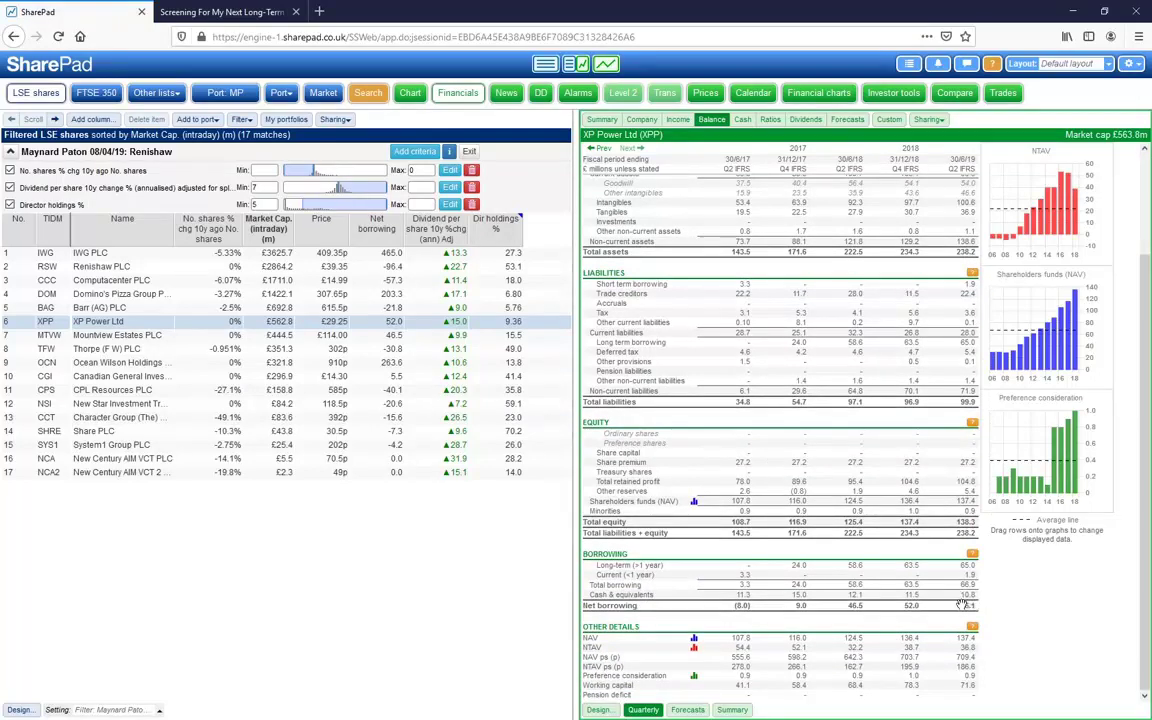
left_click(677, 119)
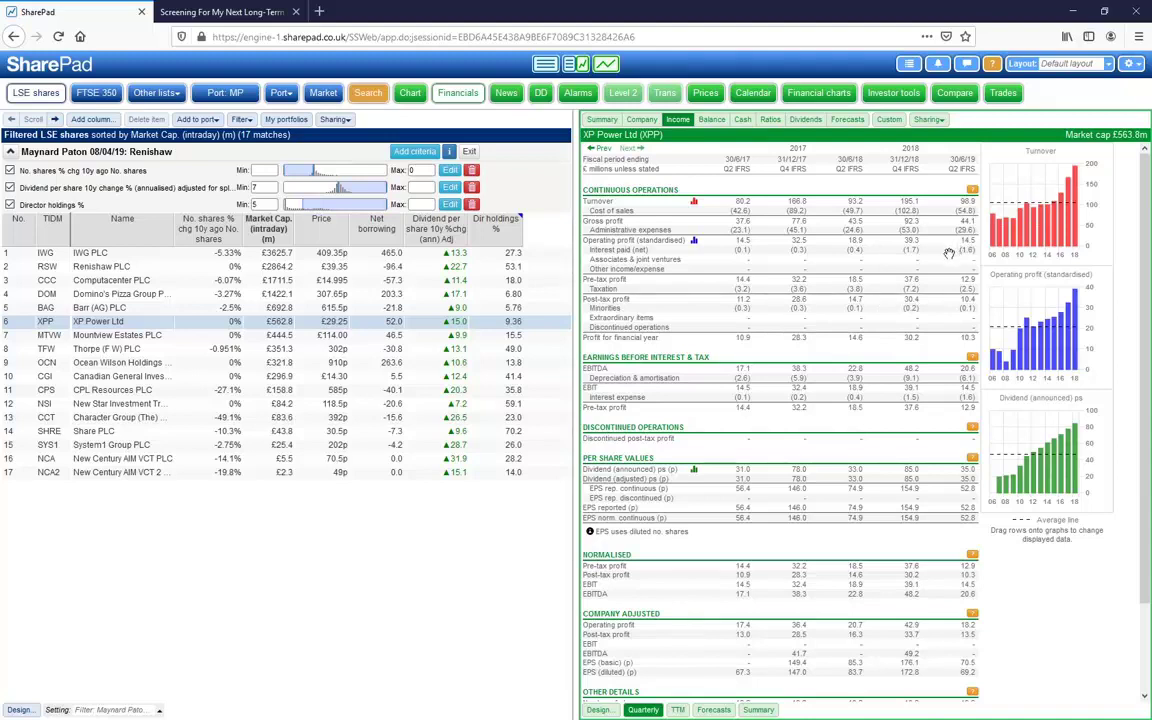
Step: Chart XP Power with the WEB Free cash flow, acquisitions, buybacks, dividends setting
left_click(820, 93)
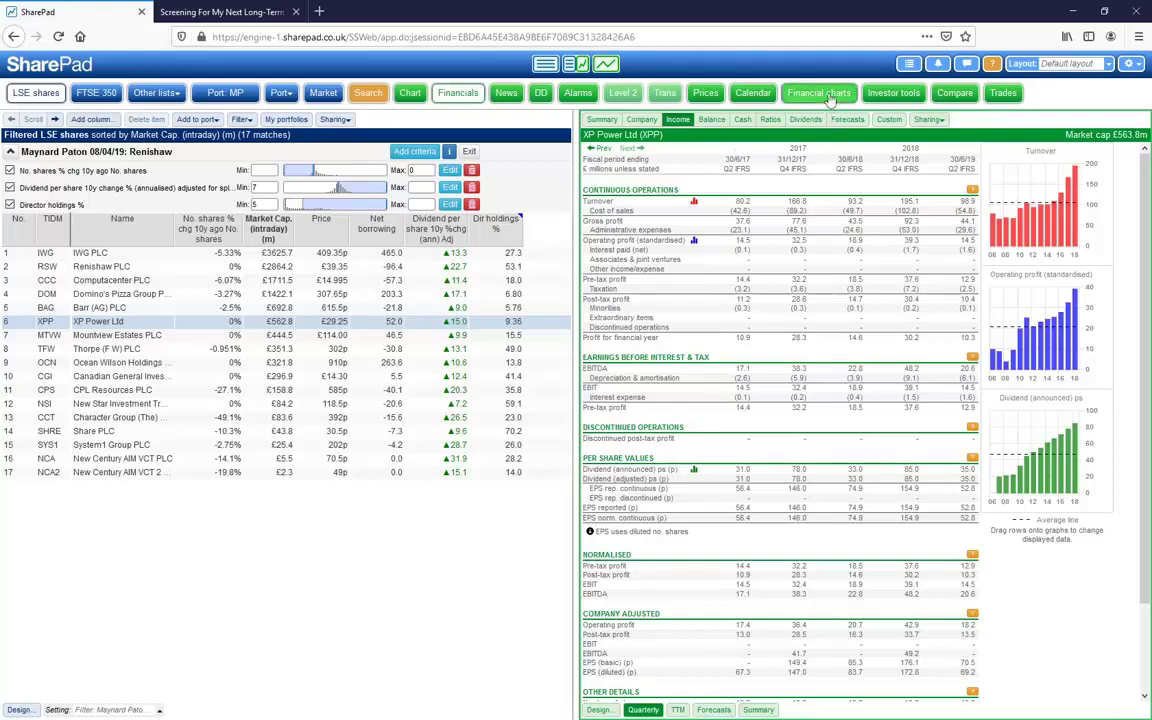
left_click(709, 708)
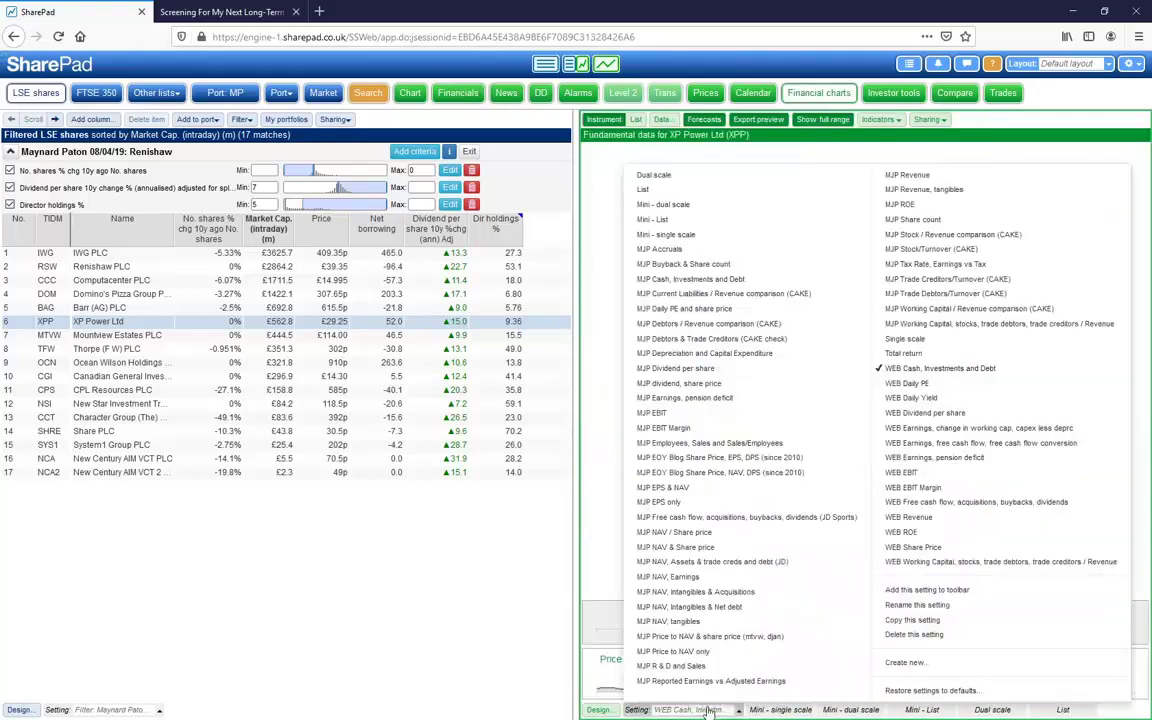
left_click(983, 503)
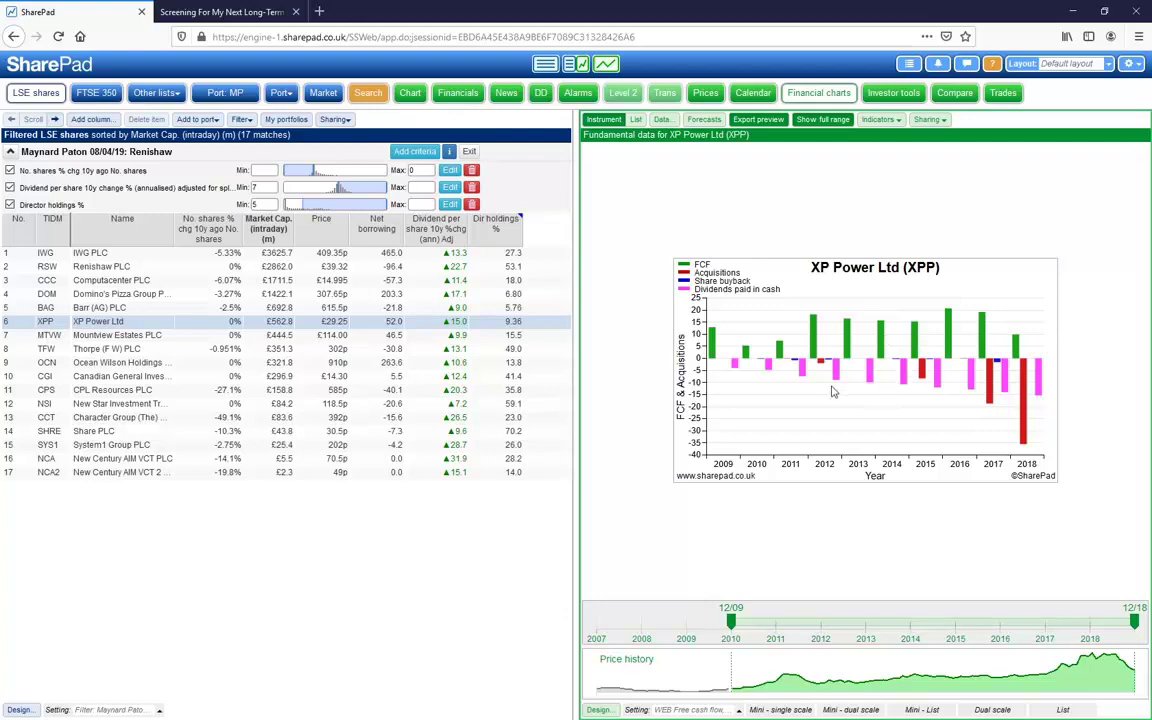
Step: Check the financial summary, and chart XP Power with the WEB Earnings, free cash flow, free cash flow conversion setting starting at 12/11
left_click(458, 93)
left_click(607, 120)
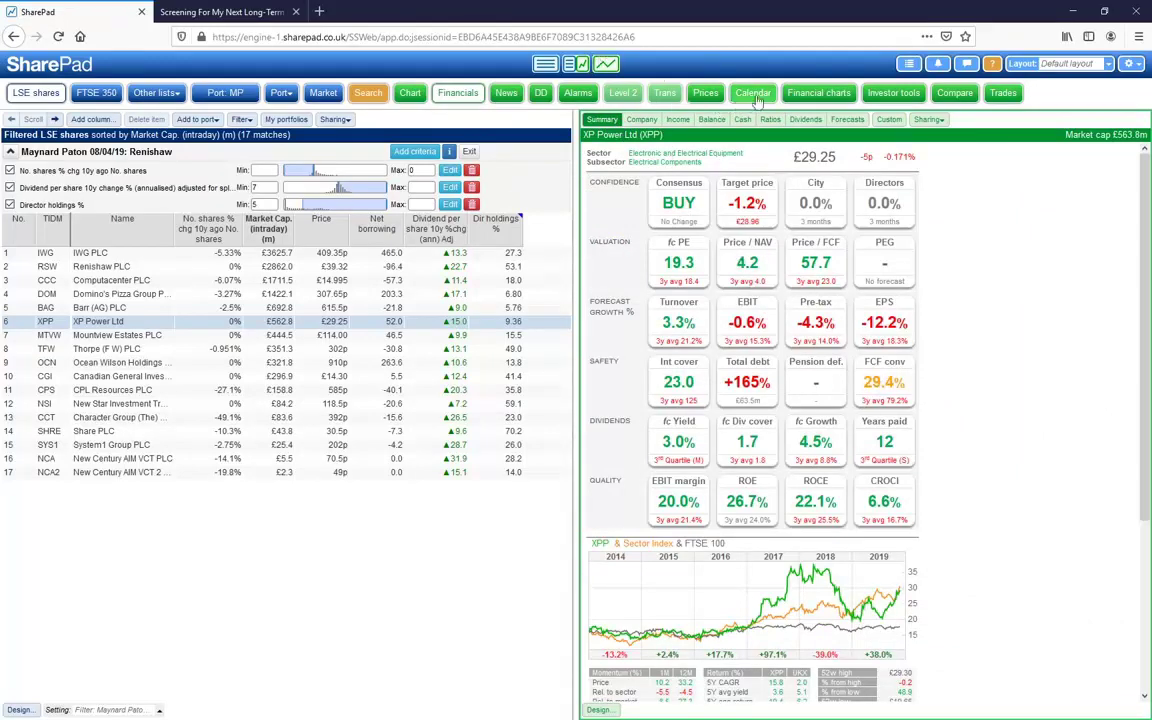
left_click(818, 92)
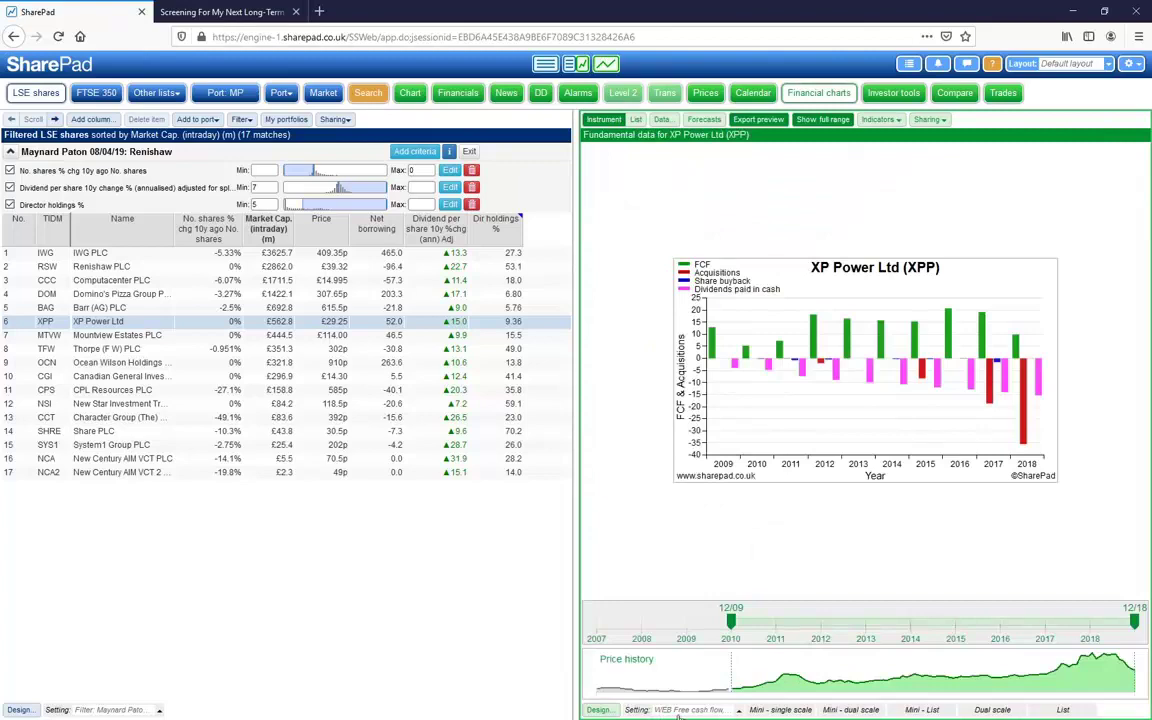
left_click(738, 709)
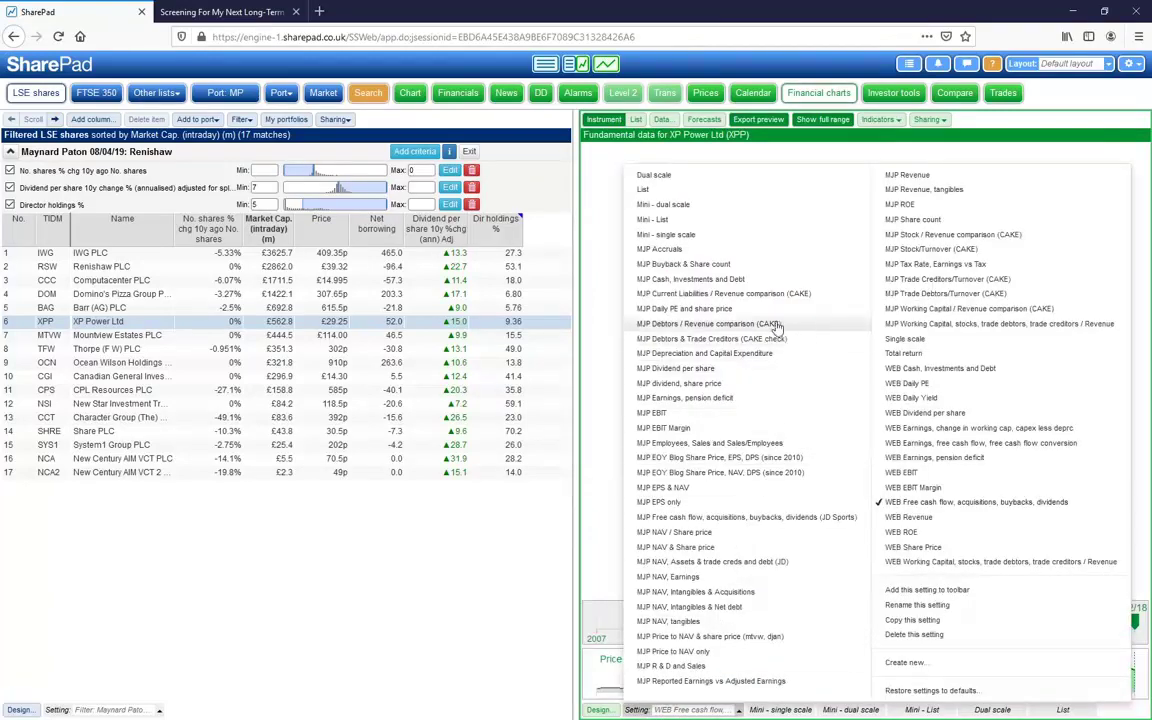
left_click(983, 443)
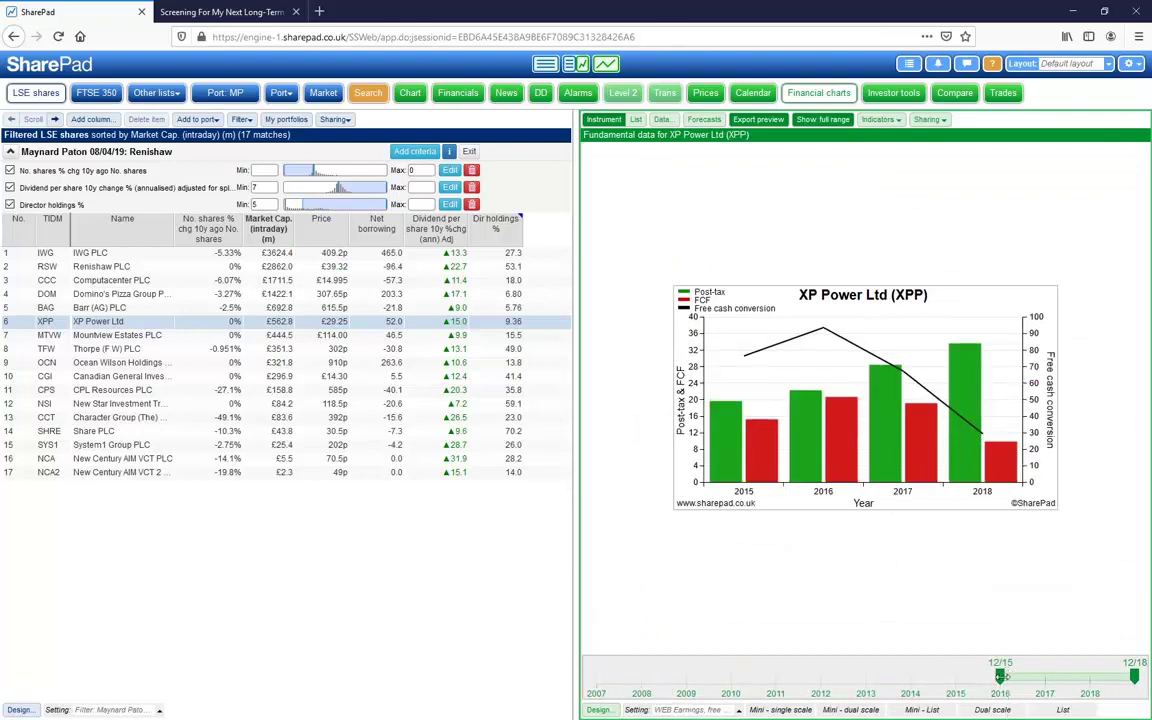
left_click_drag(995, 680, 812, 686)
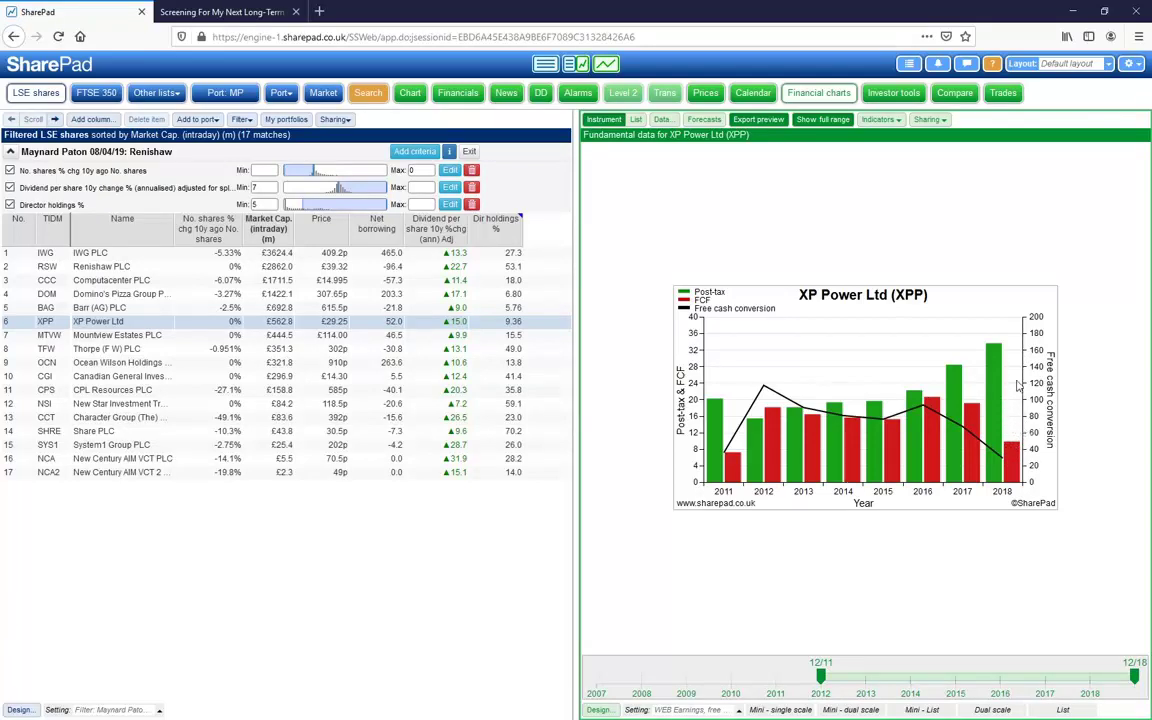
Step: Chart XP Power with the WEB Earnings, change in working cap, capex less deprec setting, and open its annual cash flow statement
left_click(637, 709)
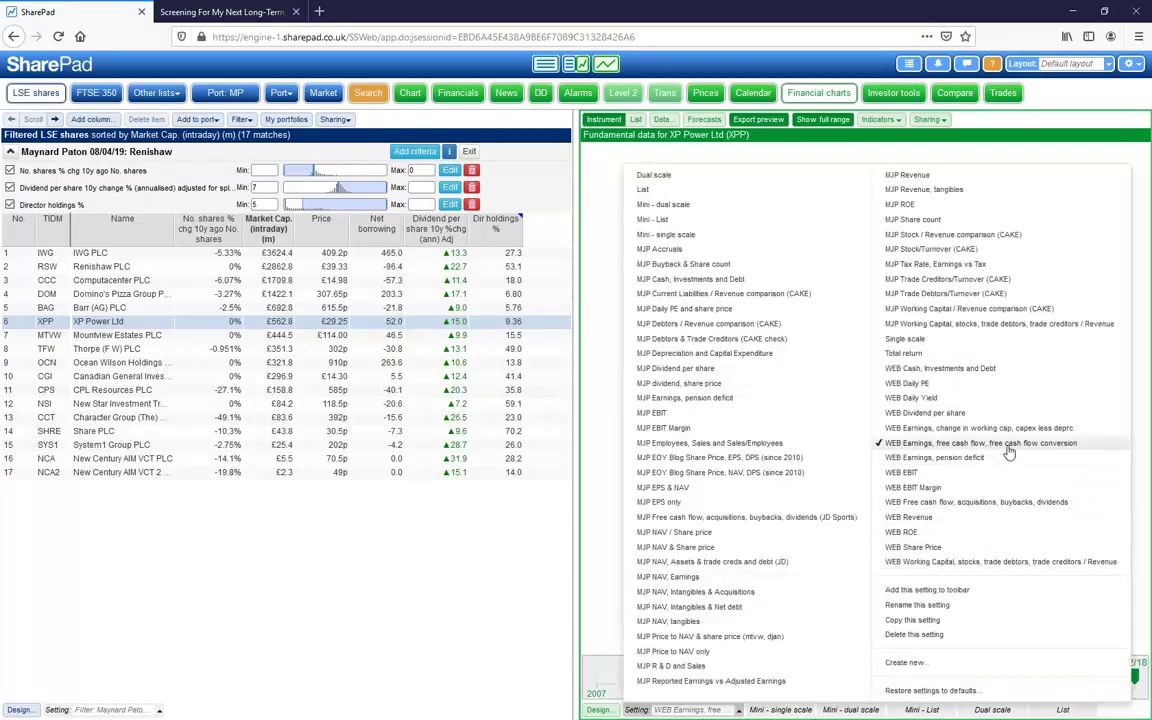
left_click(907, 427)
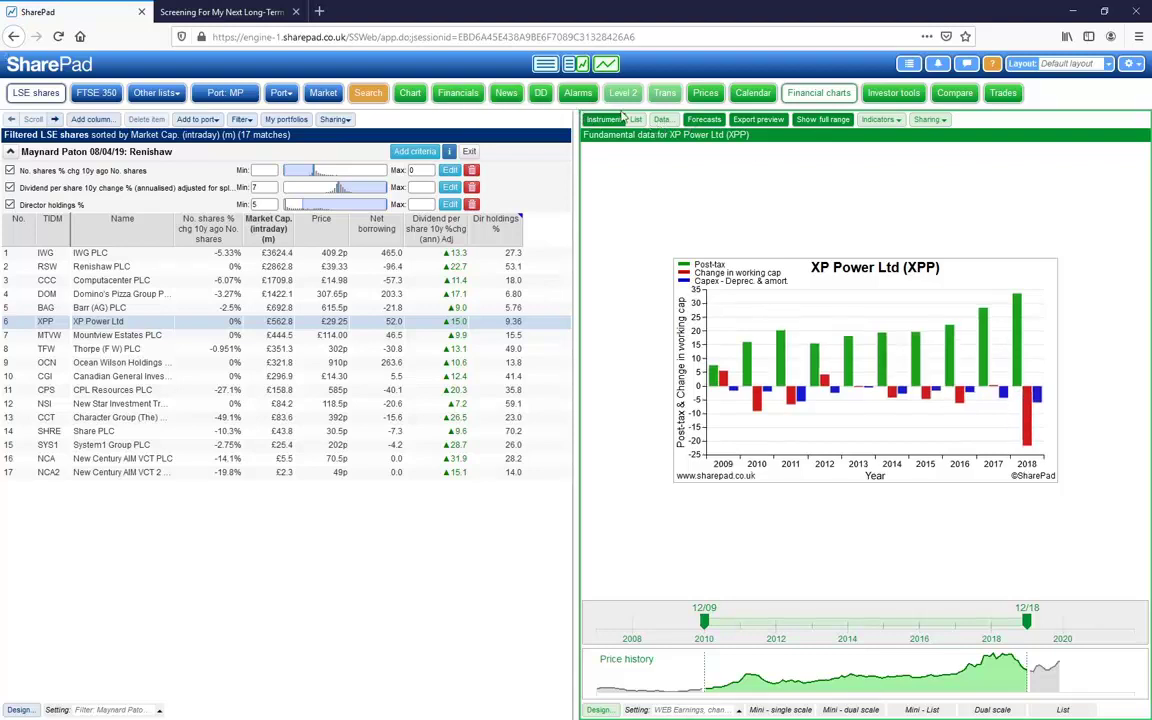
left_click(455, 93)
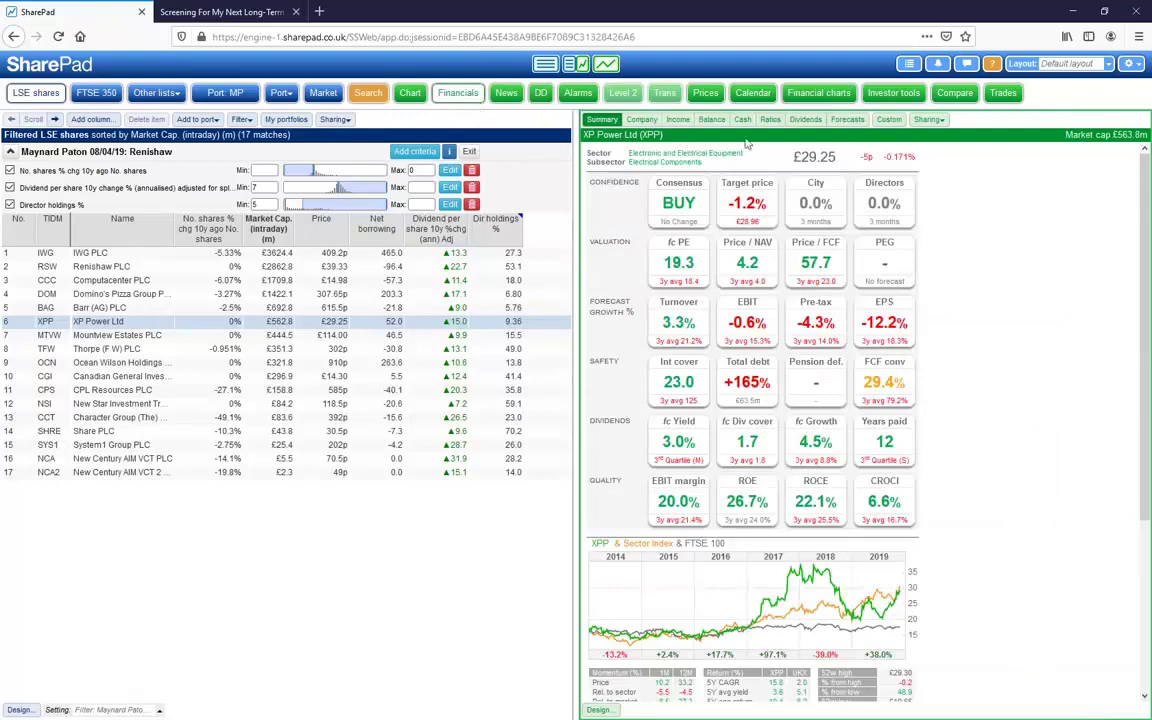
left_click(742, 119)
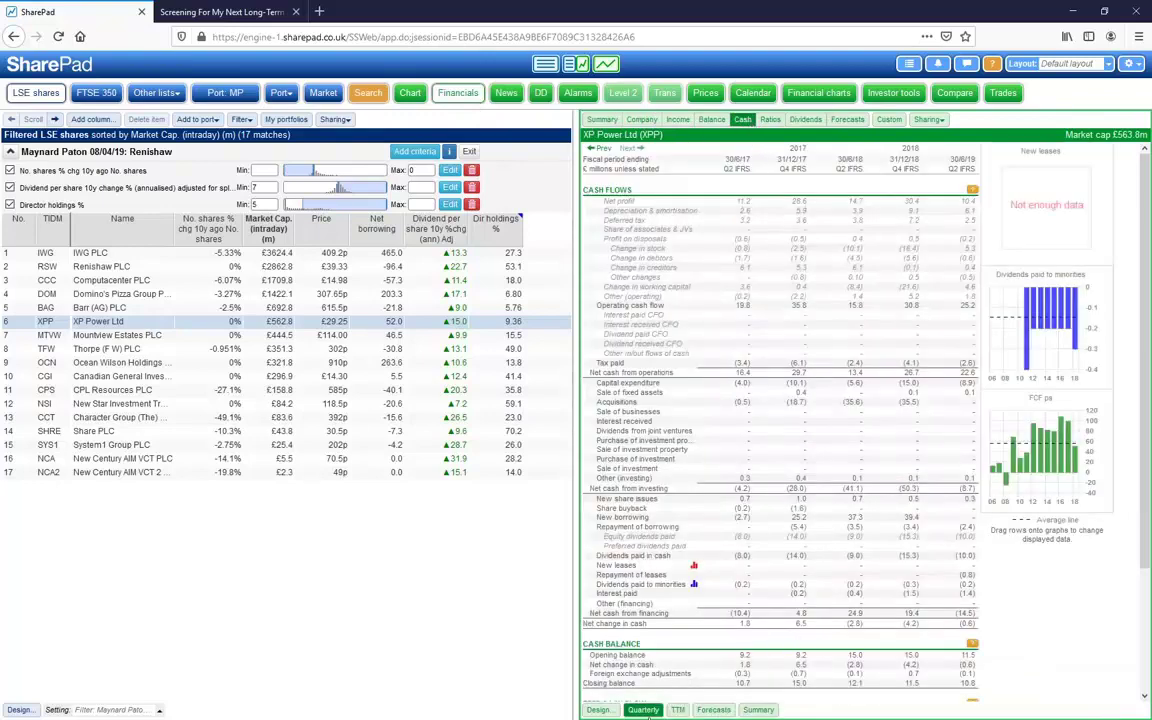
left_click(643, 709)
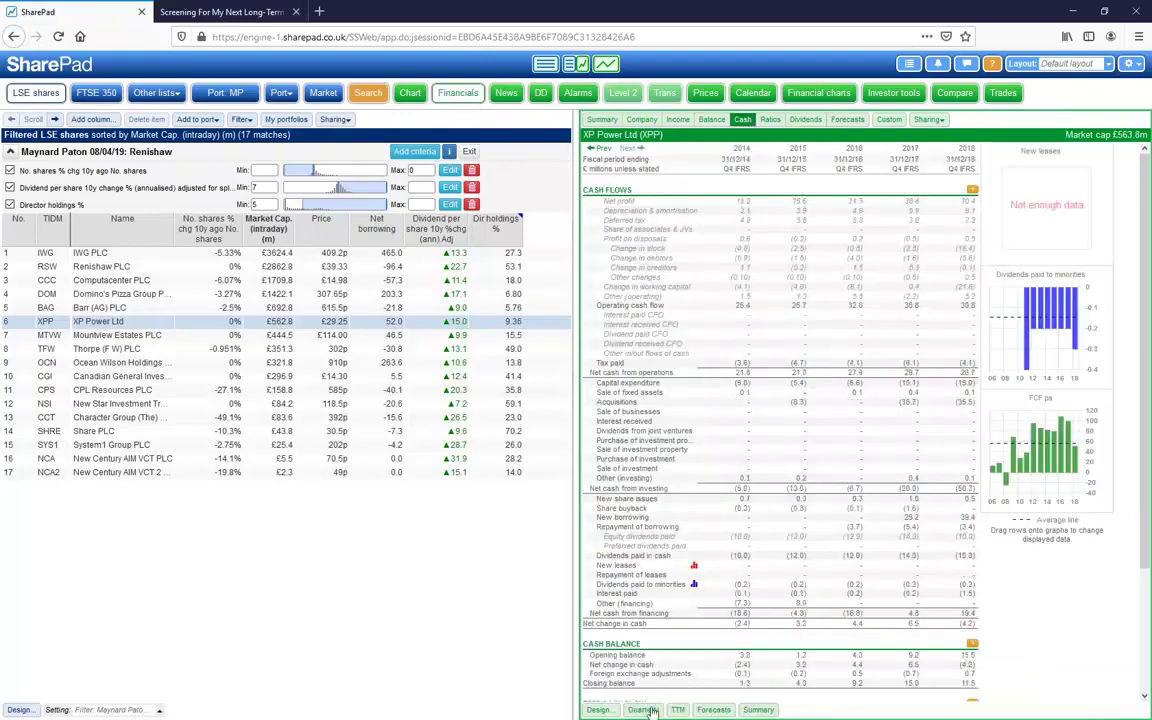
Step: Compare the change in working capital with net profit by highlighting rows in the annual cash flow statement
left_click(656, 287)
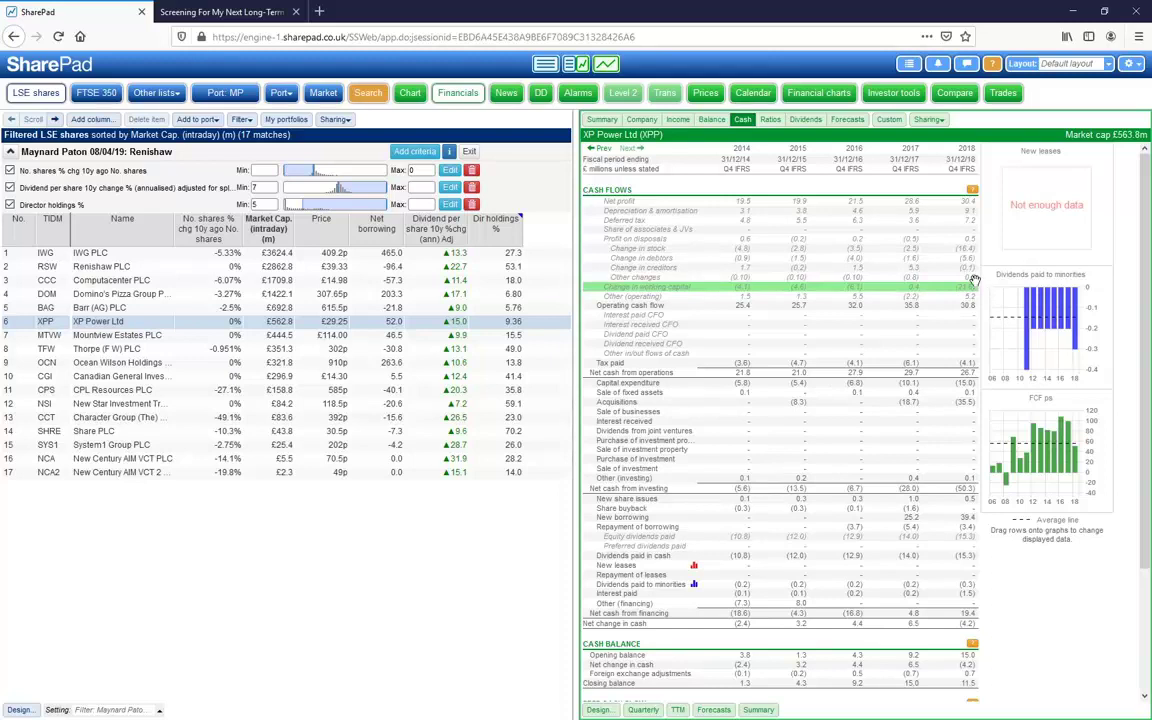
left_click(965, 203)
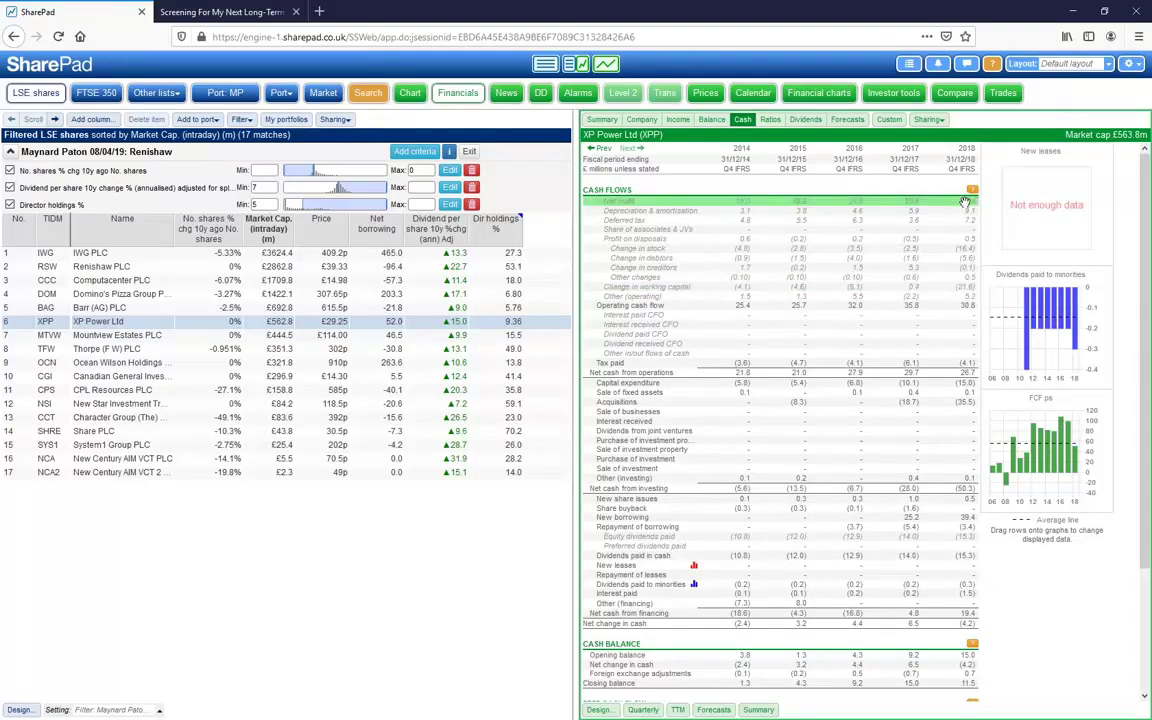
left_click(944, 287)
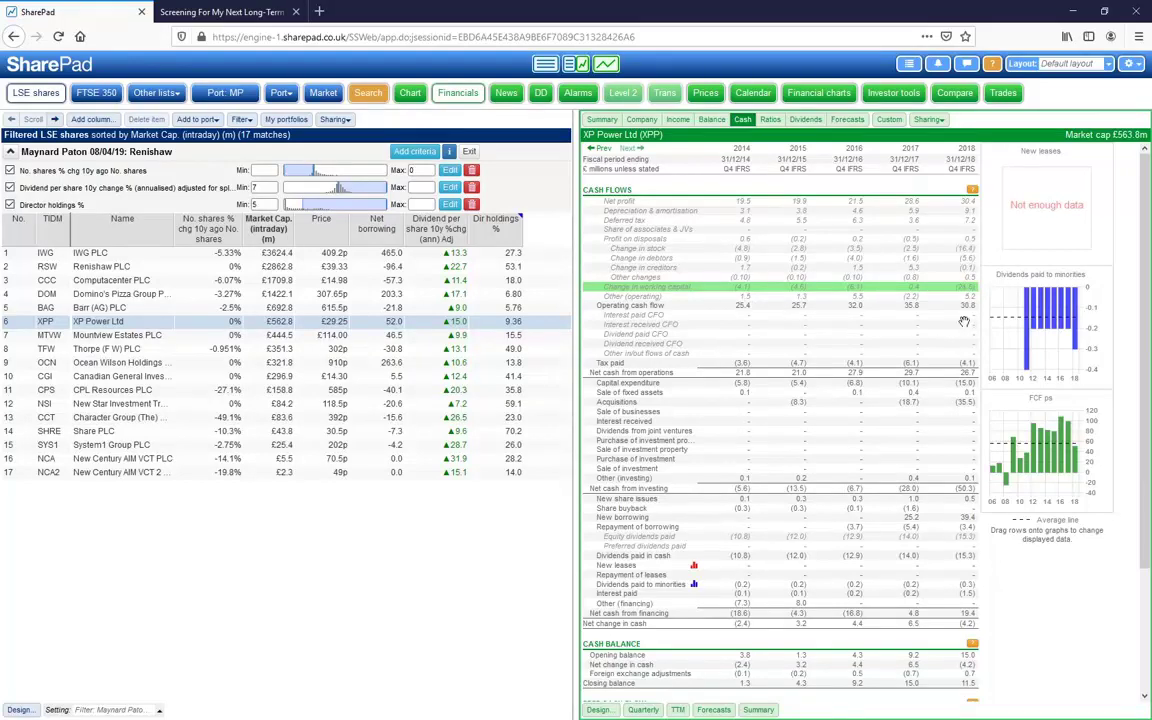
left_click(963, 208)
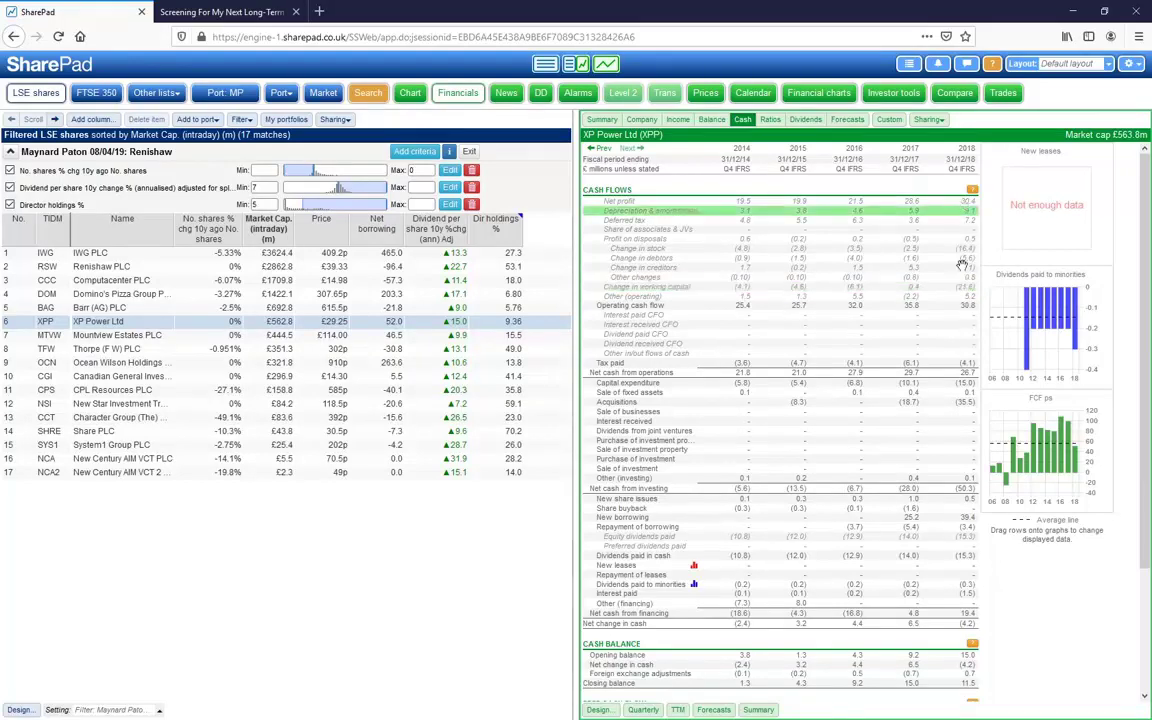
left_click(958, 290)
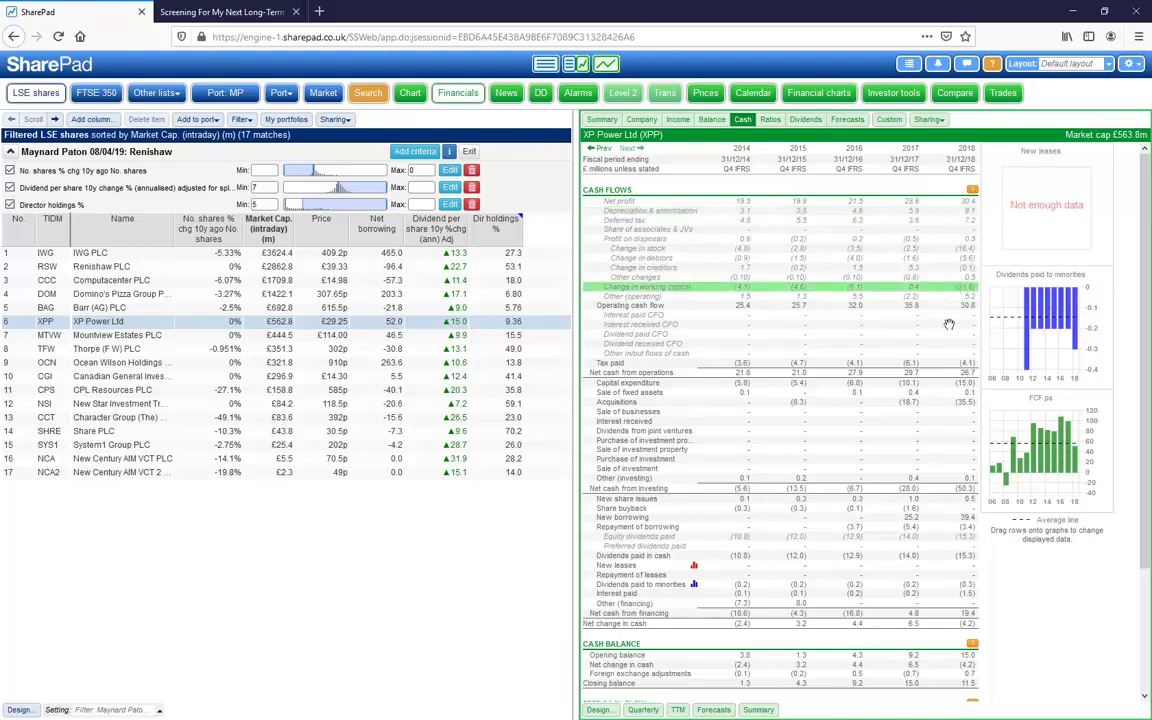
Step: Highlight Acquisitions in the cash flow statement, and open the Annual Results for the year ended 31 December 2018 at the Supply Chain section
left_click(962, 401)
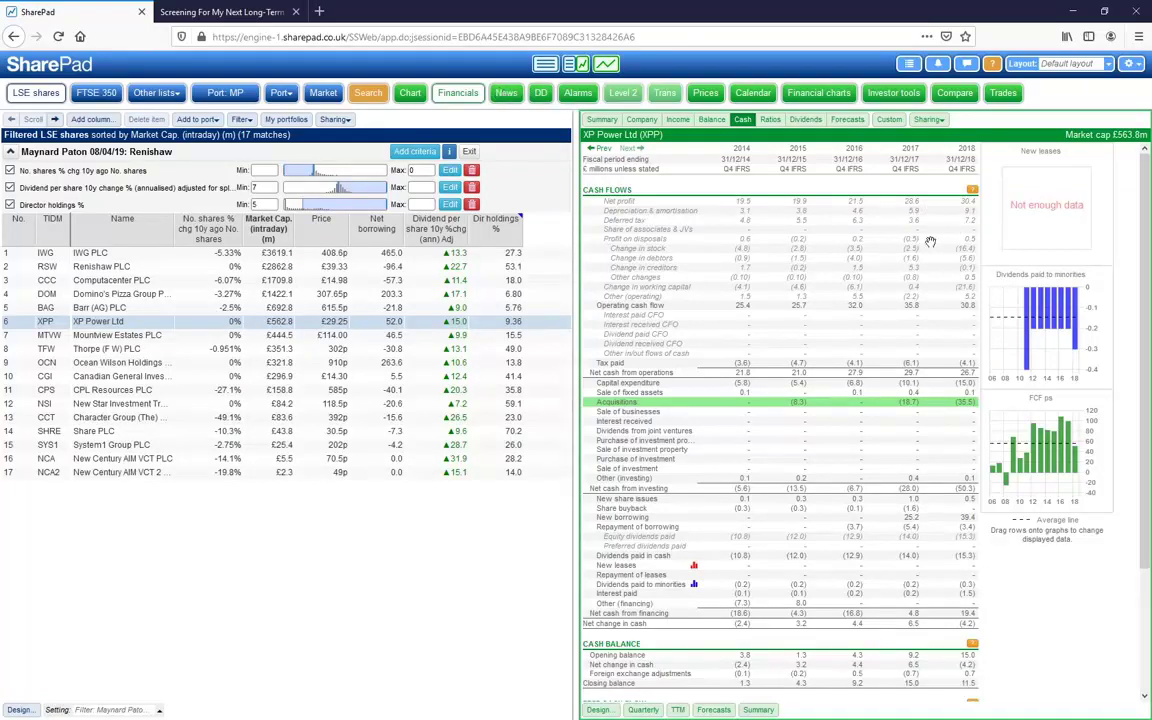
left_click(506, 93)
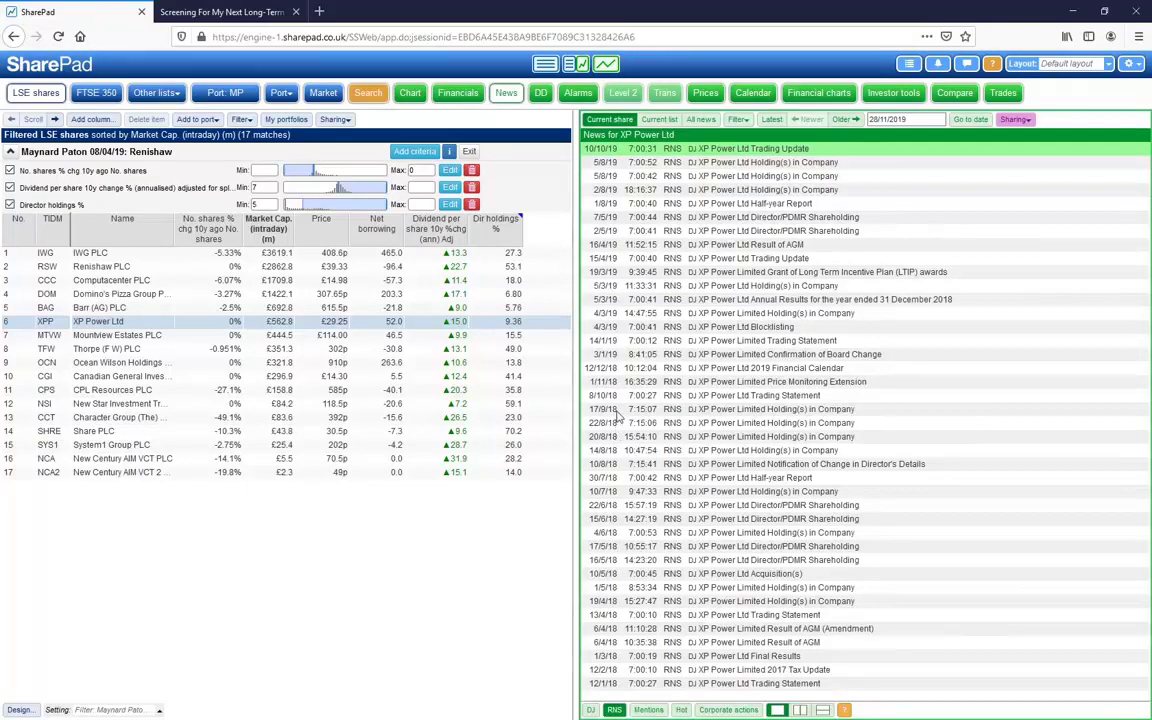
left_click(771, 303)
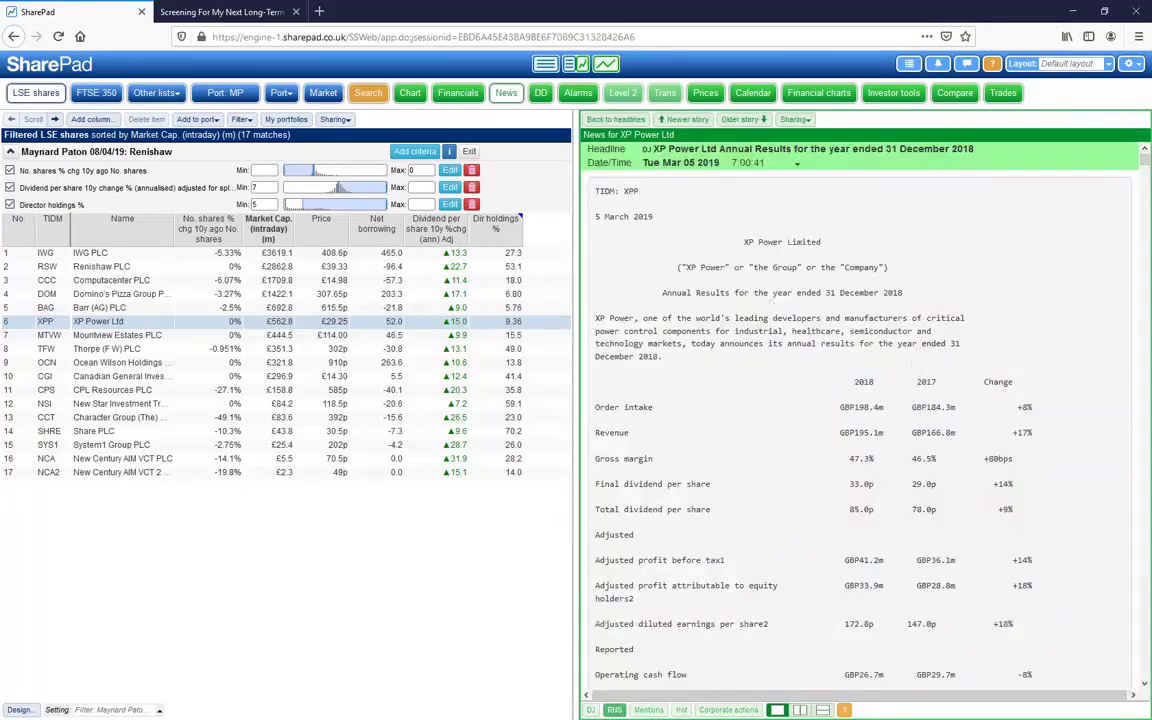
left_click_drag(1145, 162, 1116, 287)
scroll(665, 510, "up", 3)
scroll(665, 516, "down", 4)
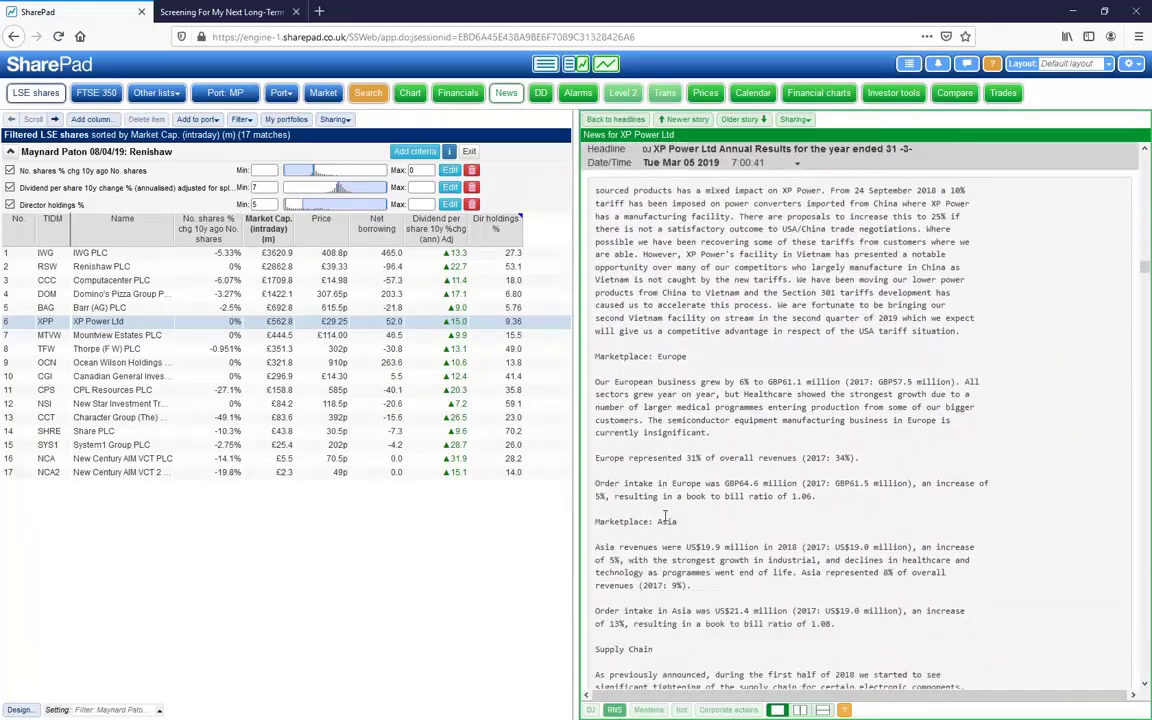
scroll(665, 520, "down", 5)
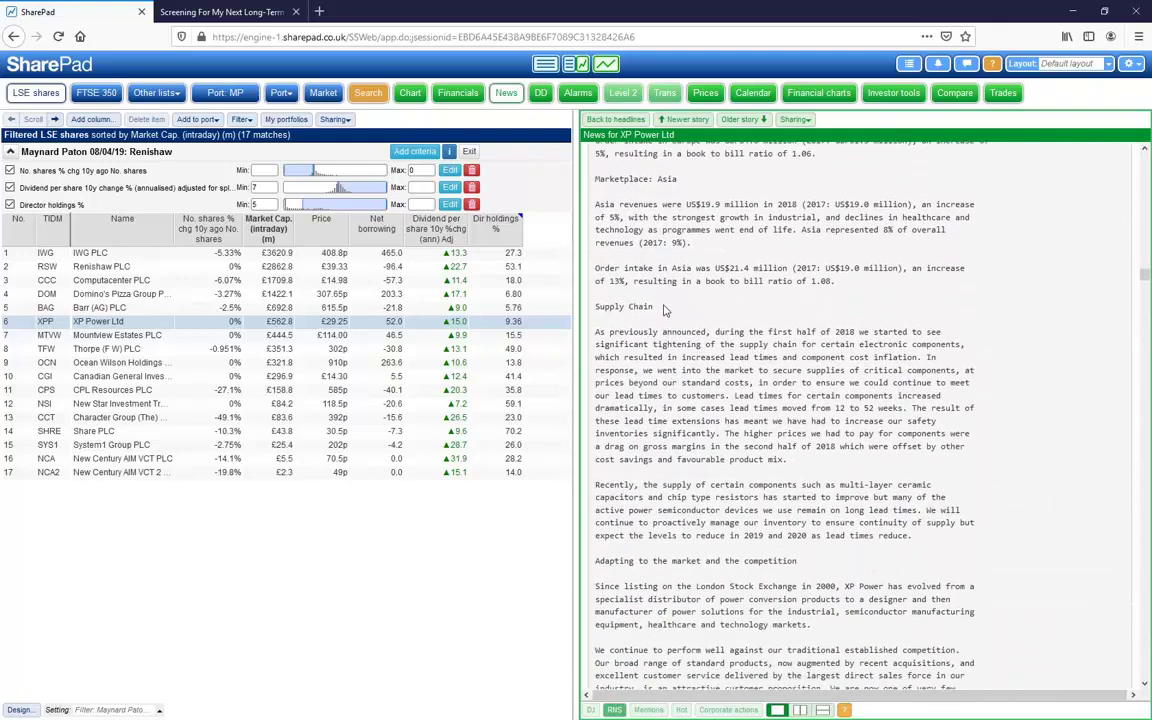
Step: Read the opening of the Supply Chain section and highlight "component cost inflation"
left_click_drag(658, 307, 726, 358)
left_click(697, 345)
left_click(787, 357)
left_click_drag(802, 356, 918, 357)
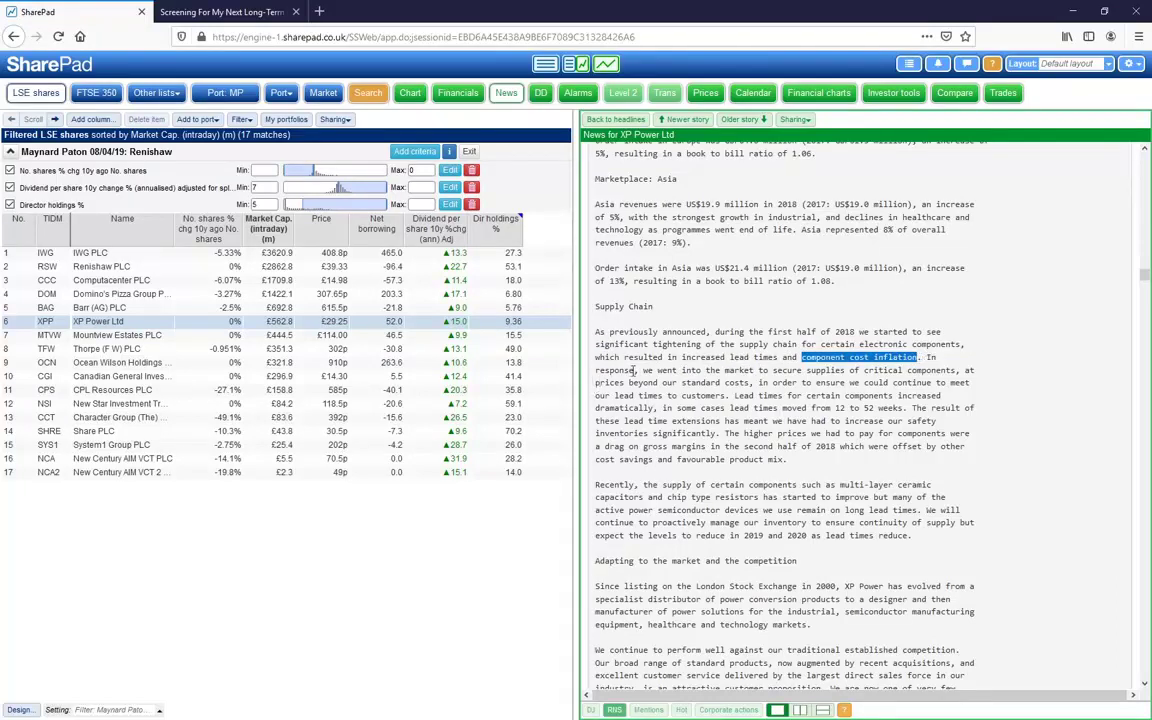
Step: Highlight the Supply Chain wording about going to the market to secure critical components at prices beyond standard costs
left_click_drag(646, 370, 946, 369)
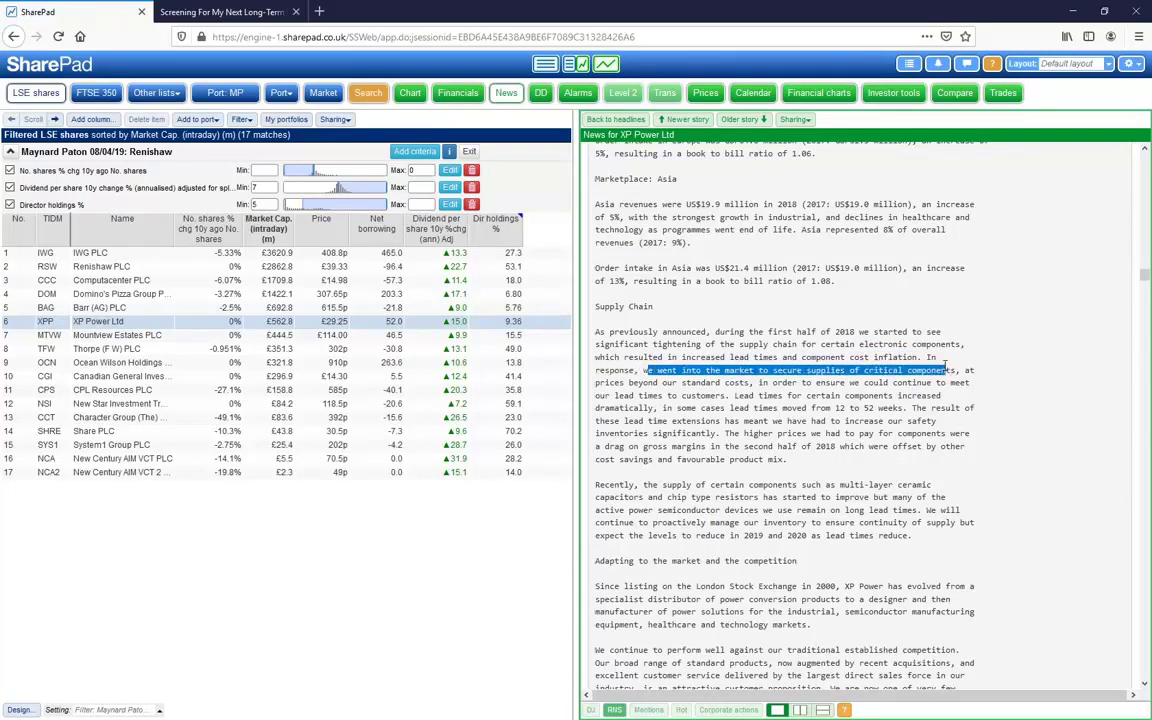
left_click_drag(605, 384, 830, 370)
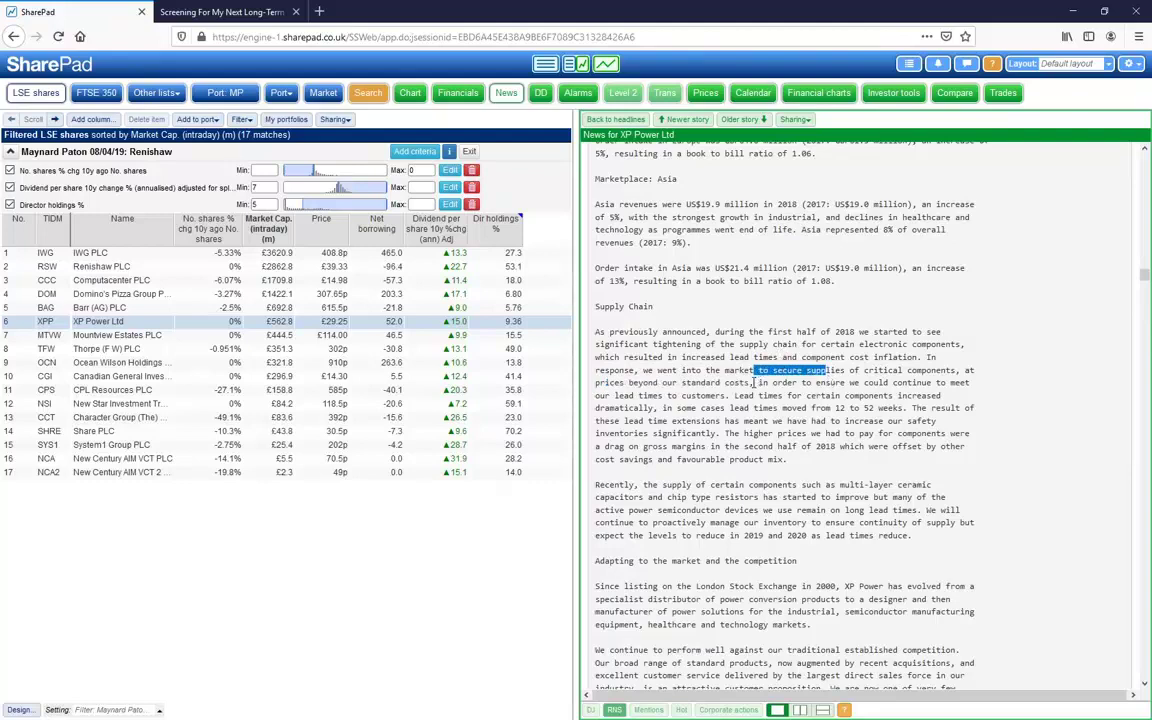
left_click_drag(755, 383, 672, 371)
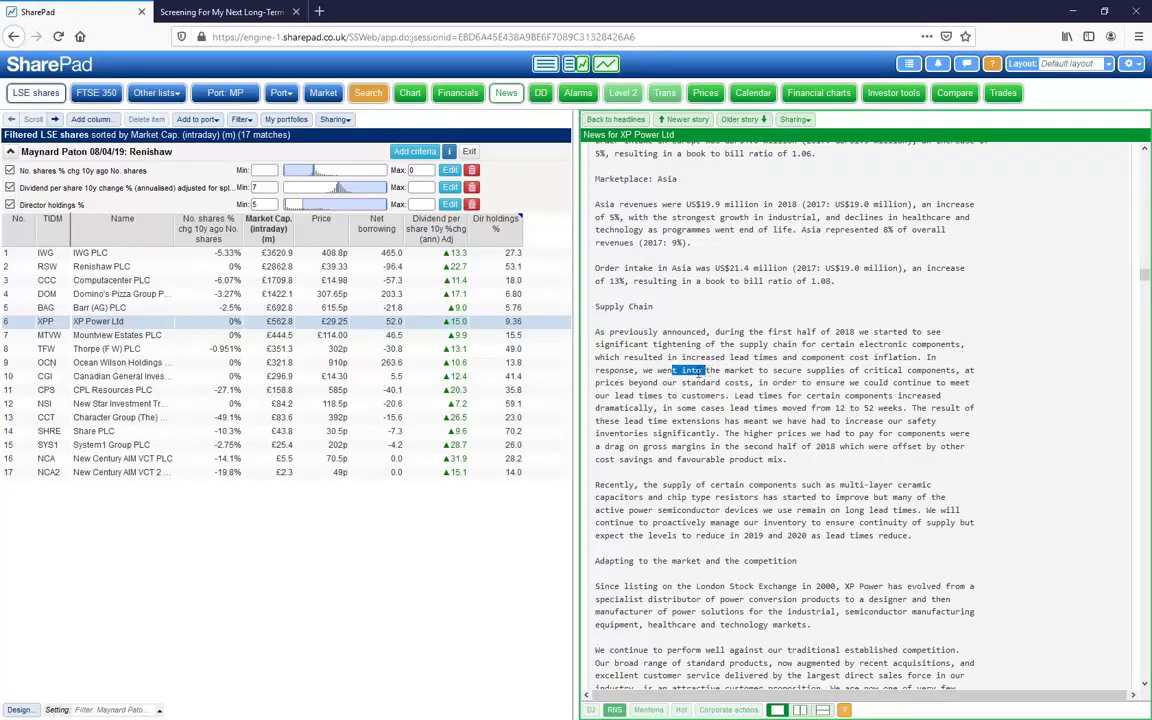
left_click_drag(682, 382, 749, 382)
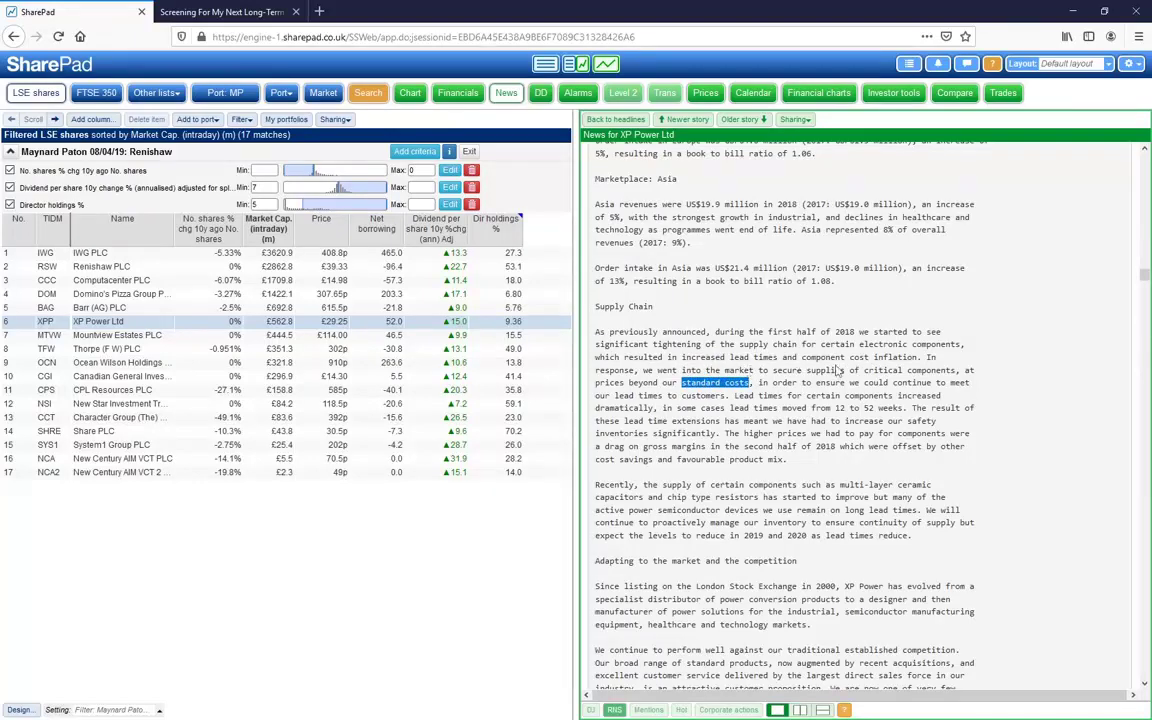
left_click_drag(848, 370, 907, 370)
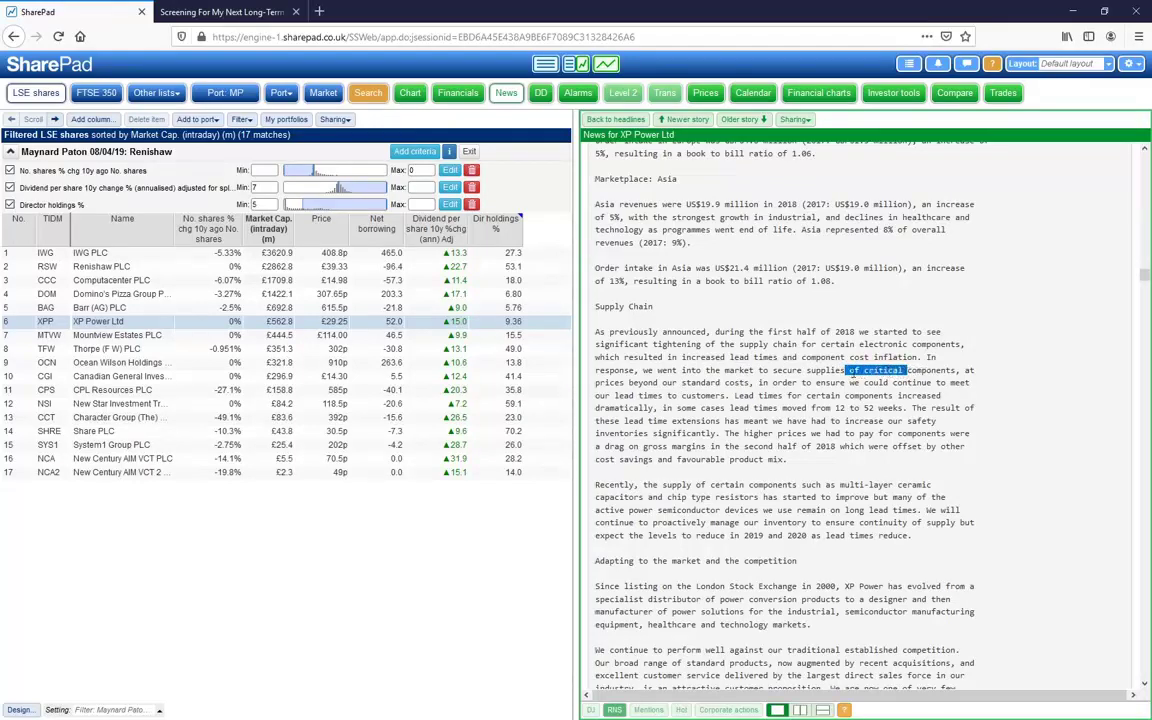
left_click_drag(862, 371, 914, 373)
left_click(845, 373)
left_click_drag(797, 373, 846, 371)
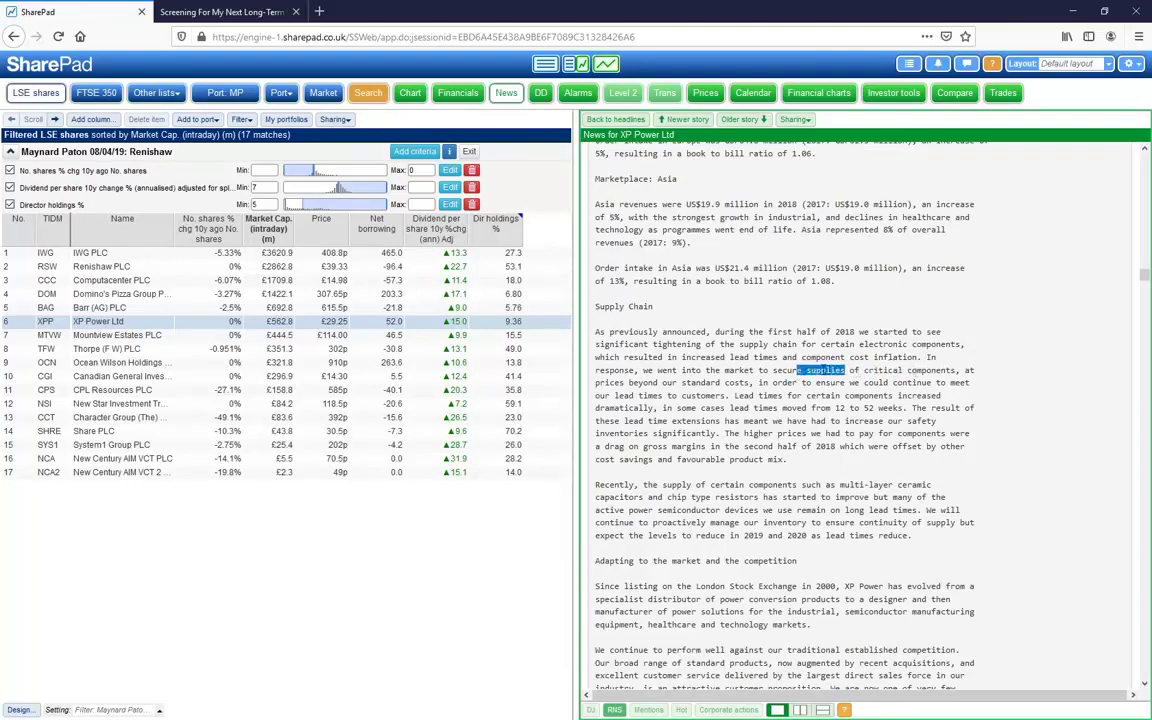
left_click_drag(654, 382, 759, 384)
left_click_drag(688, 371, 753, 384)
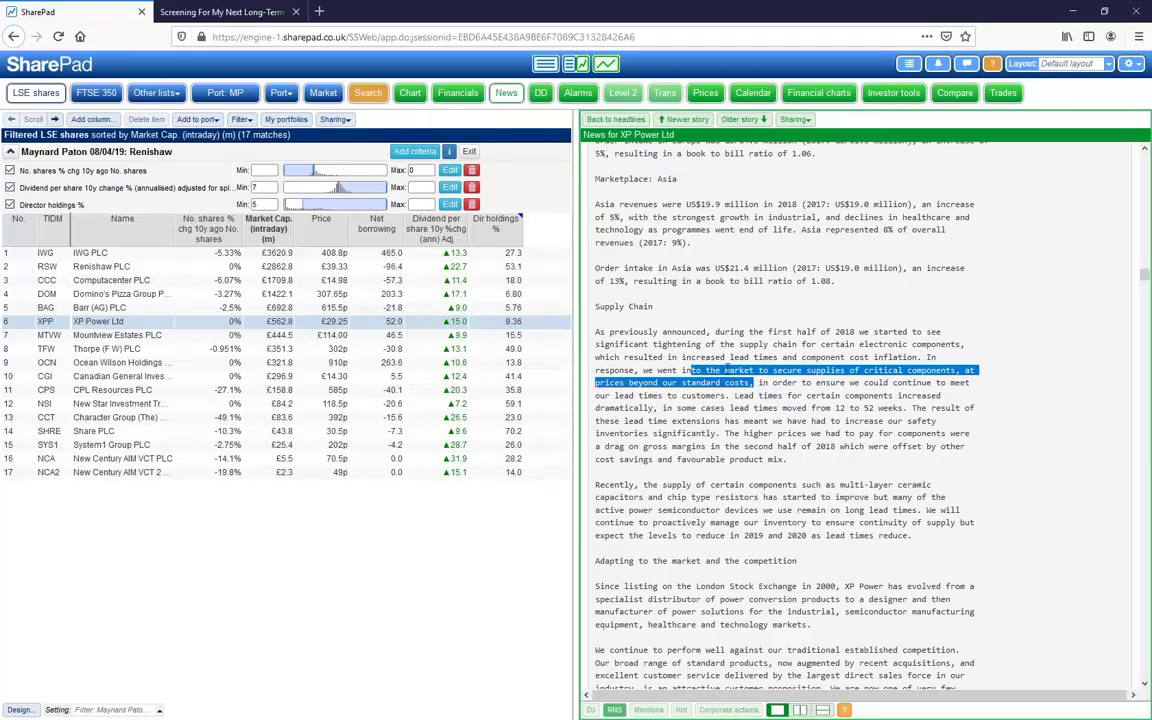
Step: Open XP Power's Half-year Report of 1 August 2019 and highlight the changes in revenue, adjusted operating profit and adjusted diluted earnings per share
left_click(506, 94)
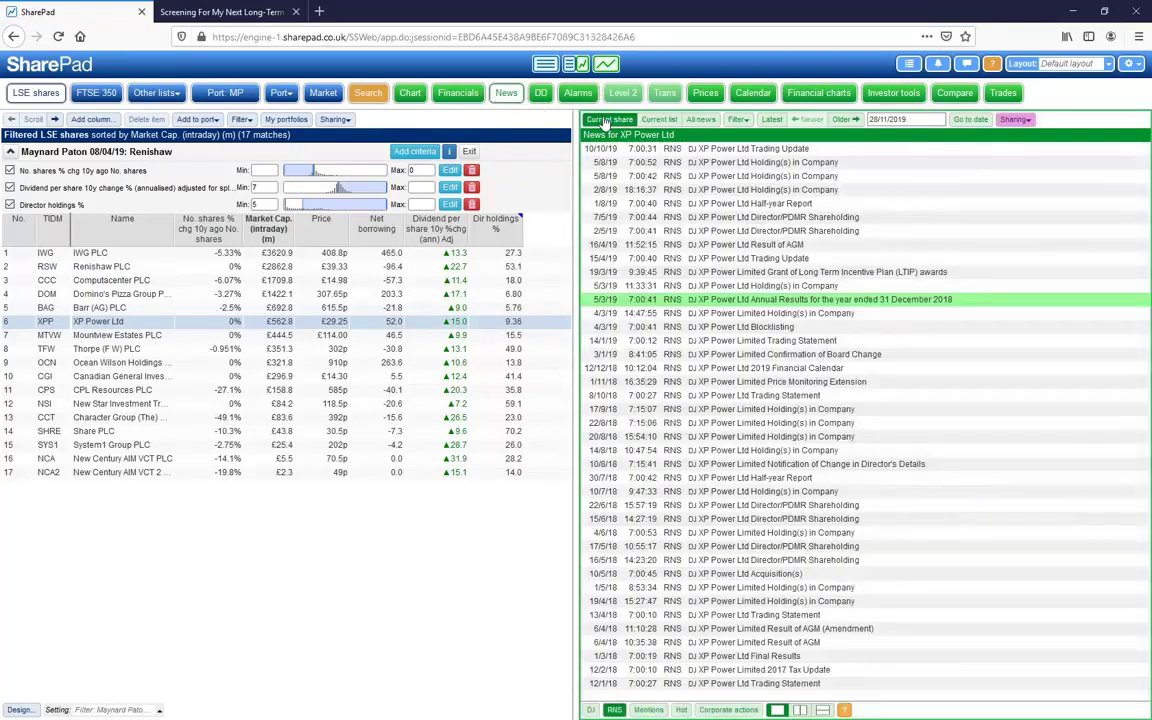
left_click(654, 204)
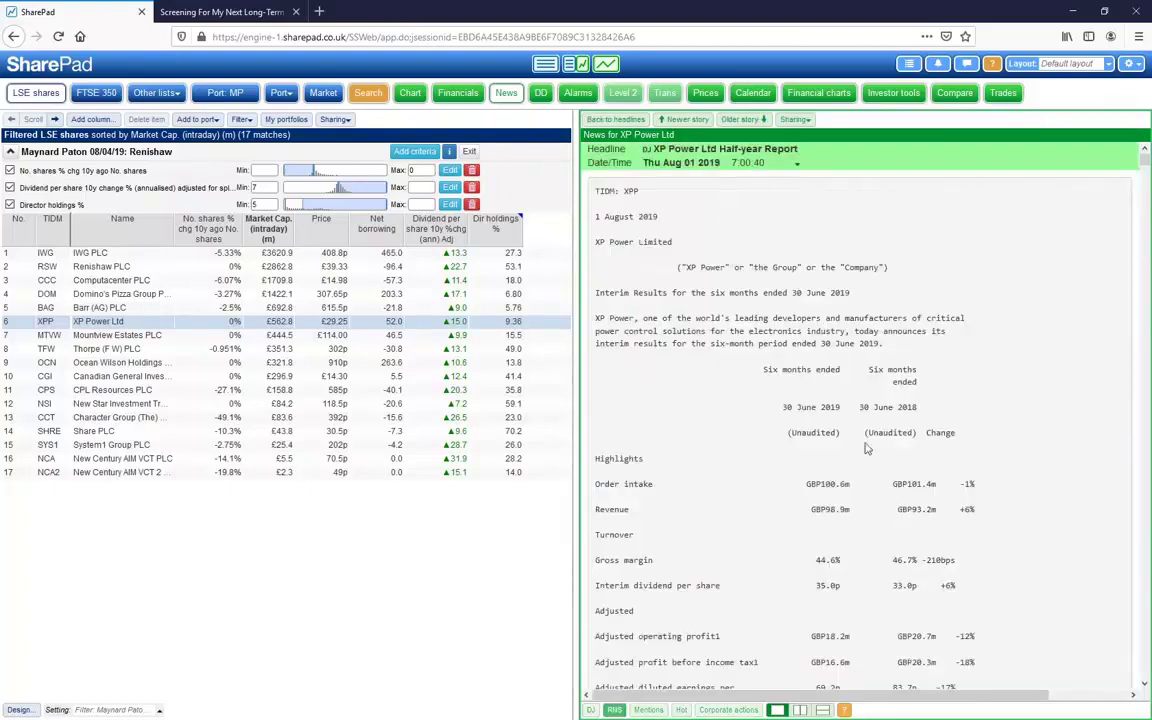
scroll(921, 477, "down", 3)
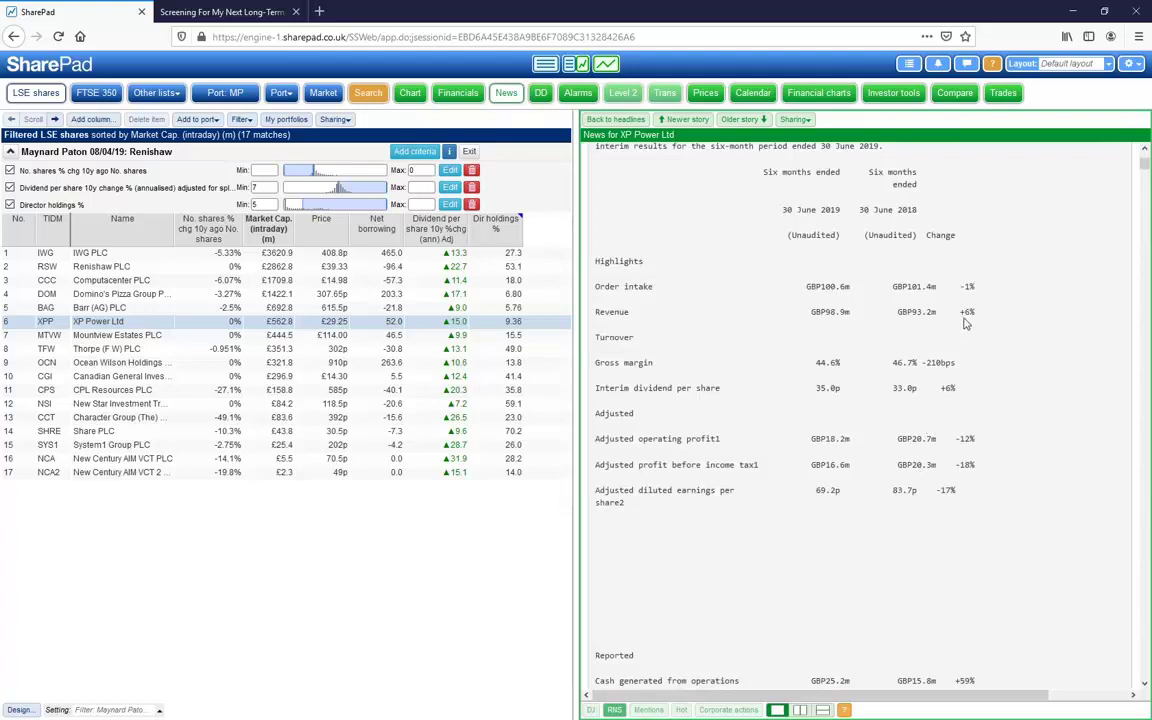
left_click_drag(966, 311, 977, 312)
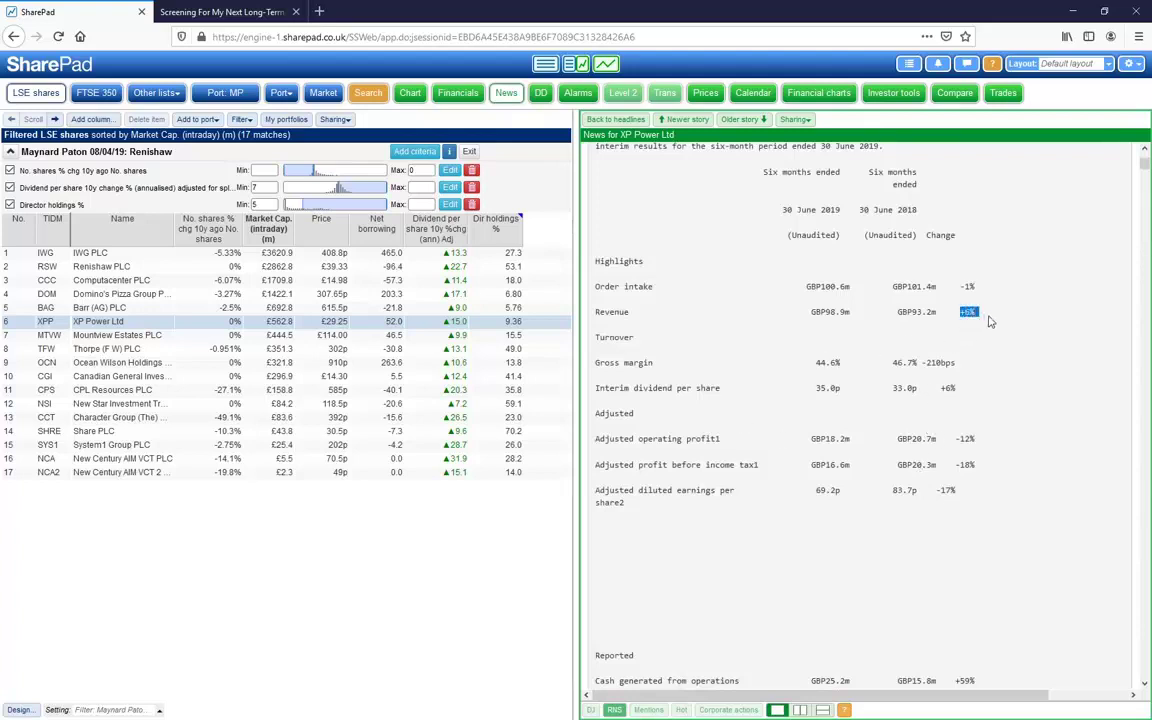
triple_click(953, 438)
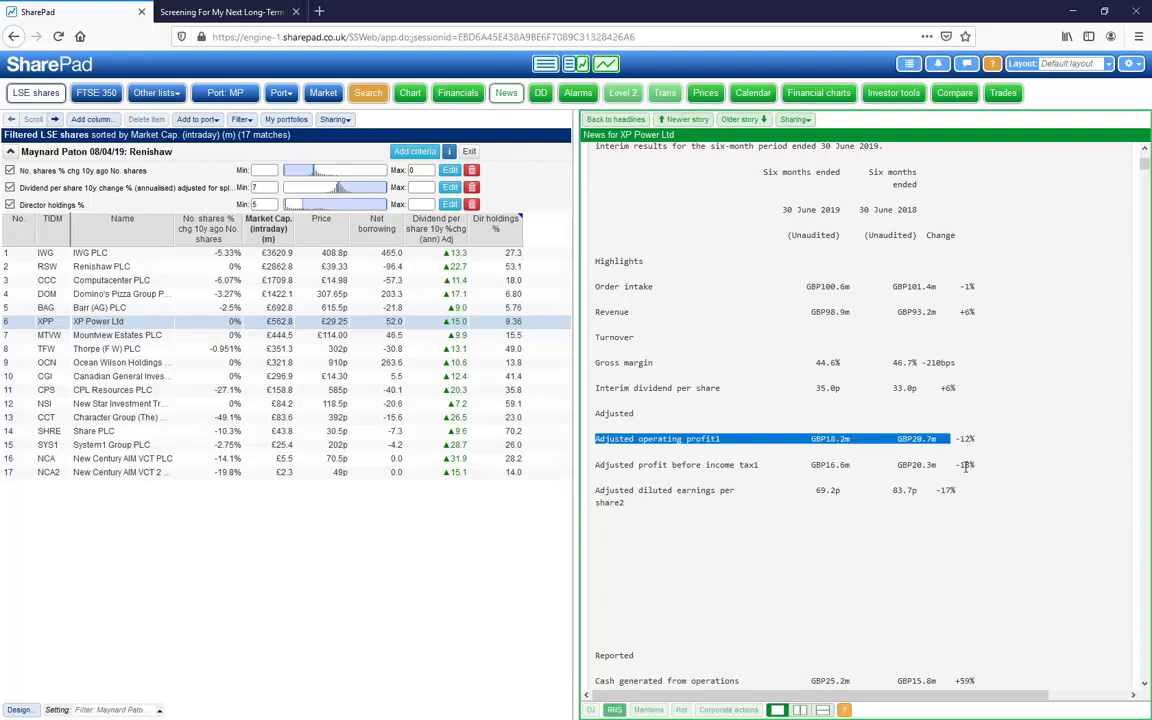
mouse_move(956, 465)
left_mouse_down()
mouse_move(977, 481)
mouse_move(957, 490)
left_mouse_up()
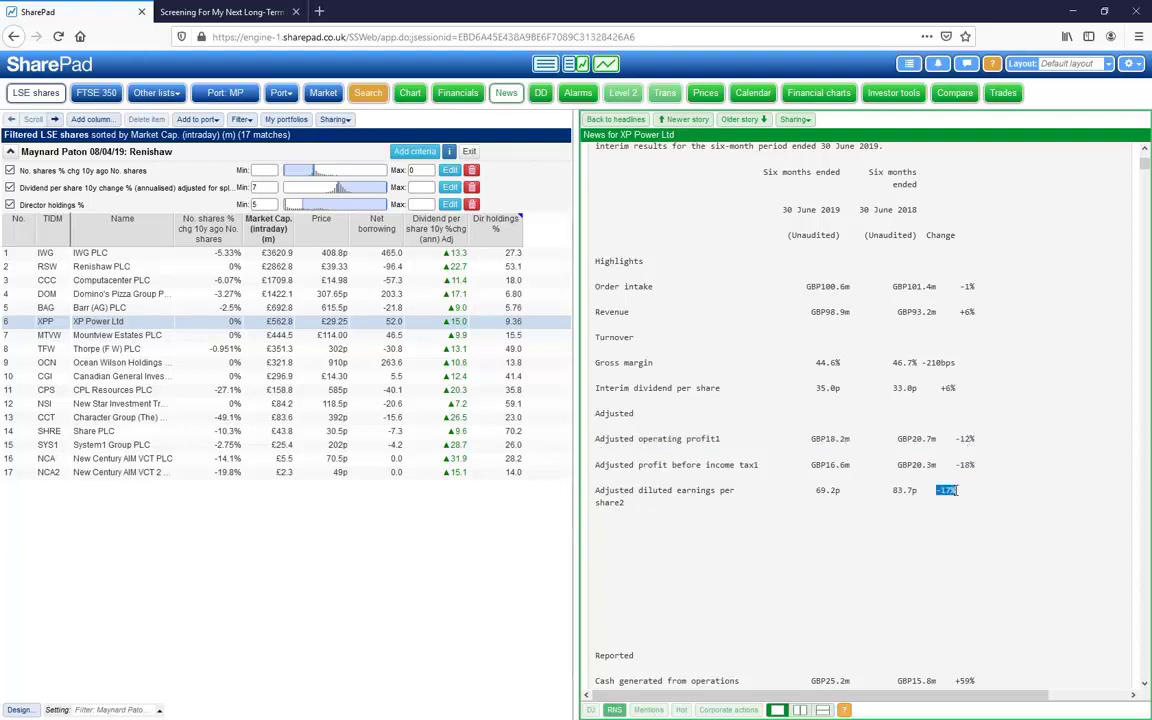
scroll(944, 473, "down", 3)
scroll(944, 469, "up", 3)
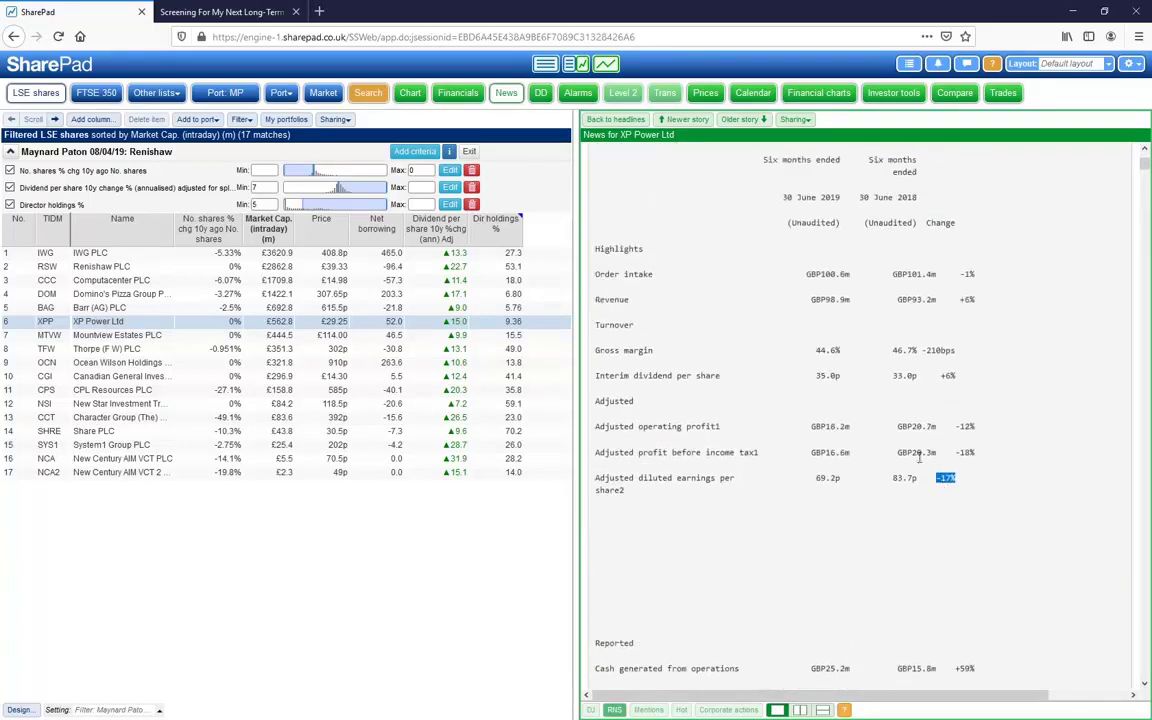
Step: Highlight the gross margin for the six months ended 30 June 2019 in the Half-year Report
left_click_drag(636, 362, 653, 363)
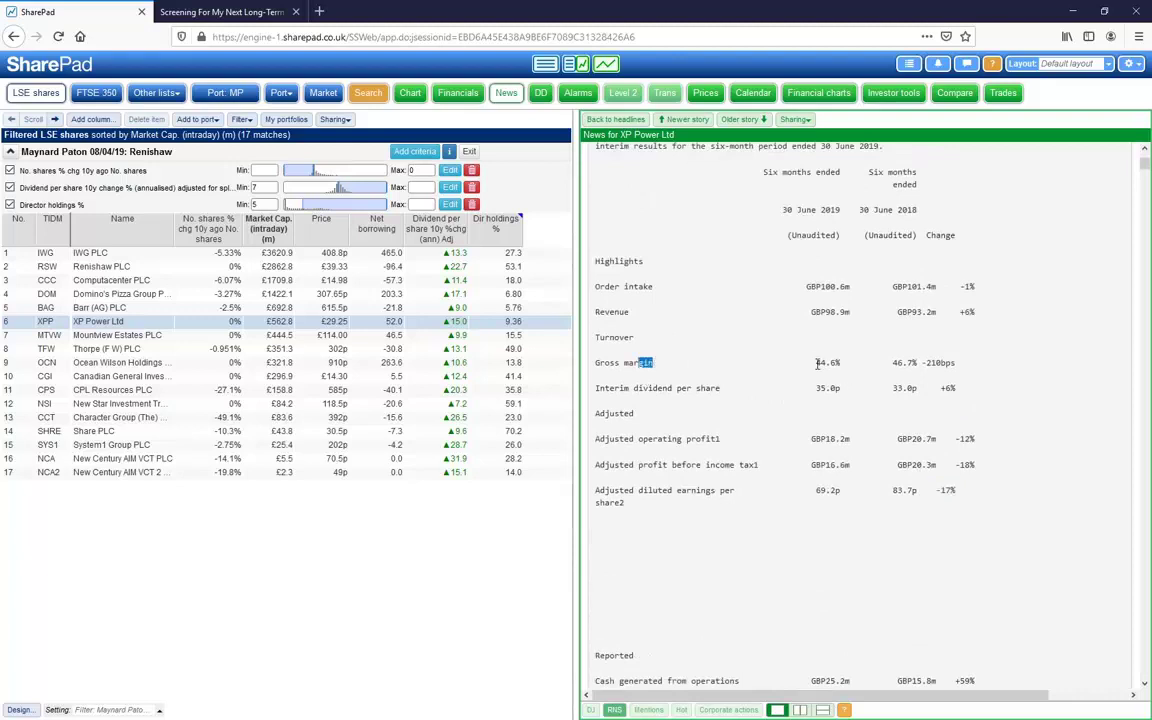
left_click_drag(815, 363, 842, 364)
scroll(857, 376, "down", 1)
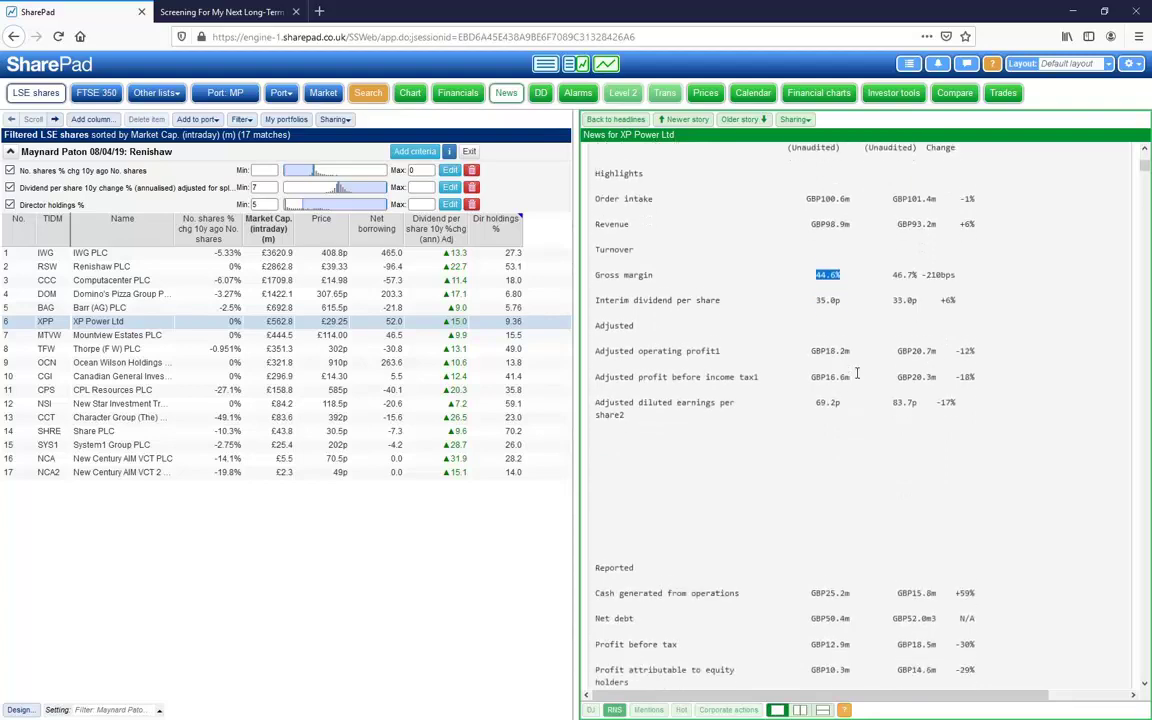
scroll(857, 372, "up", 2)
Step: Examine the 2019 EPS and pre-tax profit changes in XP Power's forecasts, and return to its financial summary
left_click(464, 101)
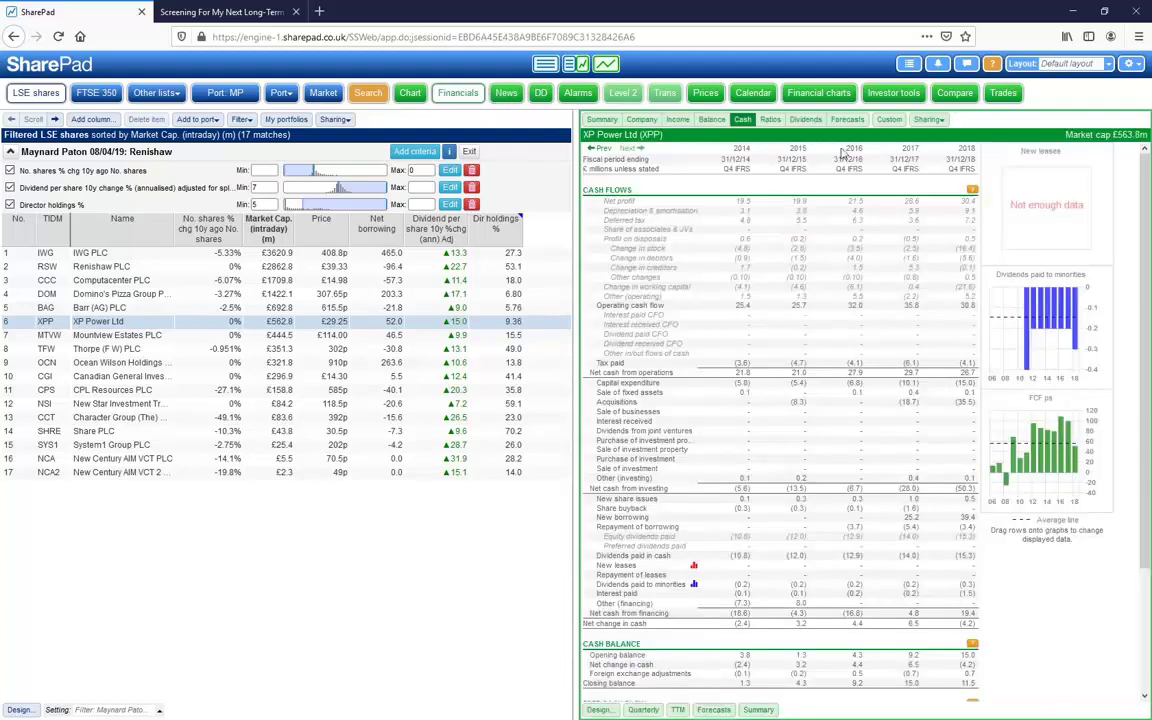
left_click(847, 119)
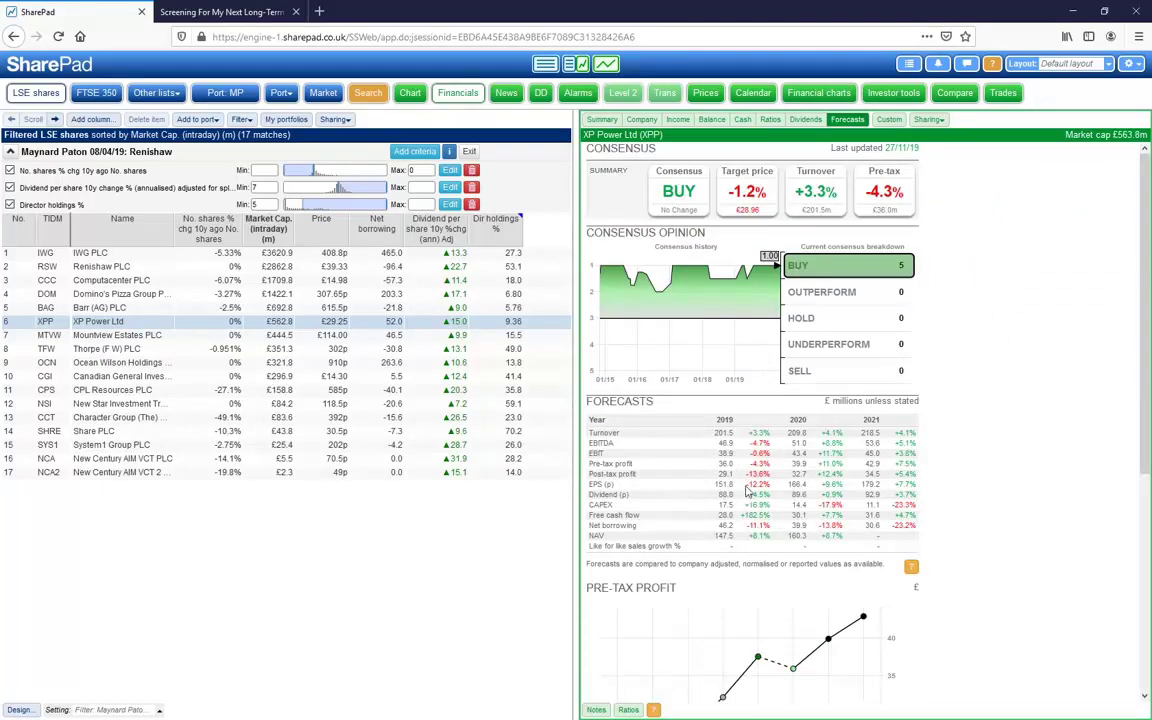
left_click_drag(744, 487, 768, 485)
left_click(753, 464)
left_click(604, 120)
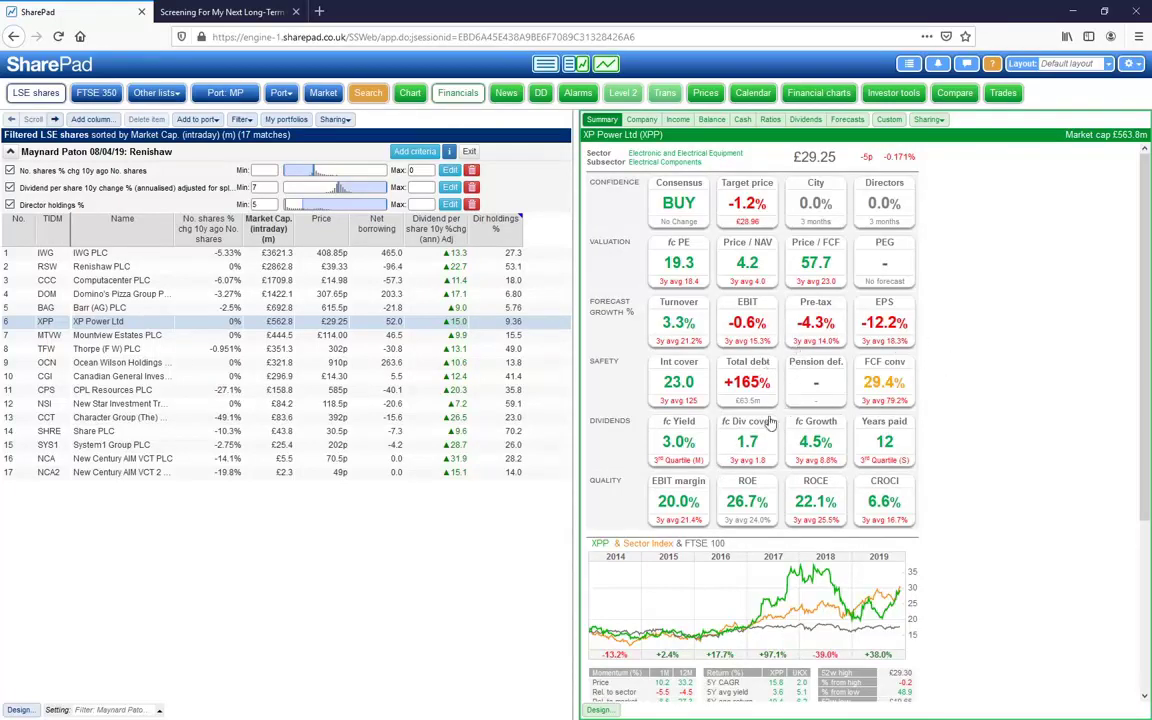
Step: Exit the Renishaw filter, and open the "Screening For My Next Long-Term Winner: Rightmove" article on ShareScope at its filter results
left_click(469, 153)
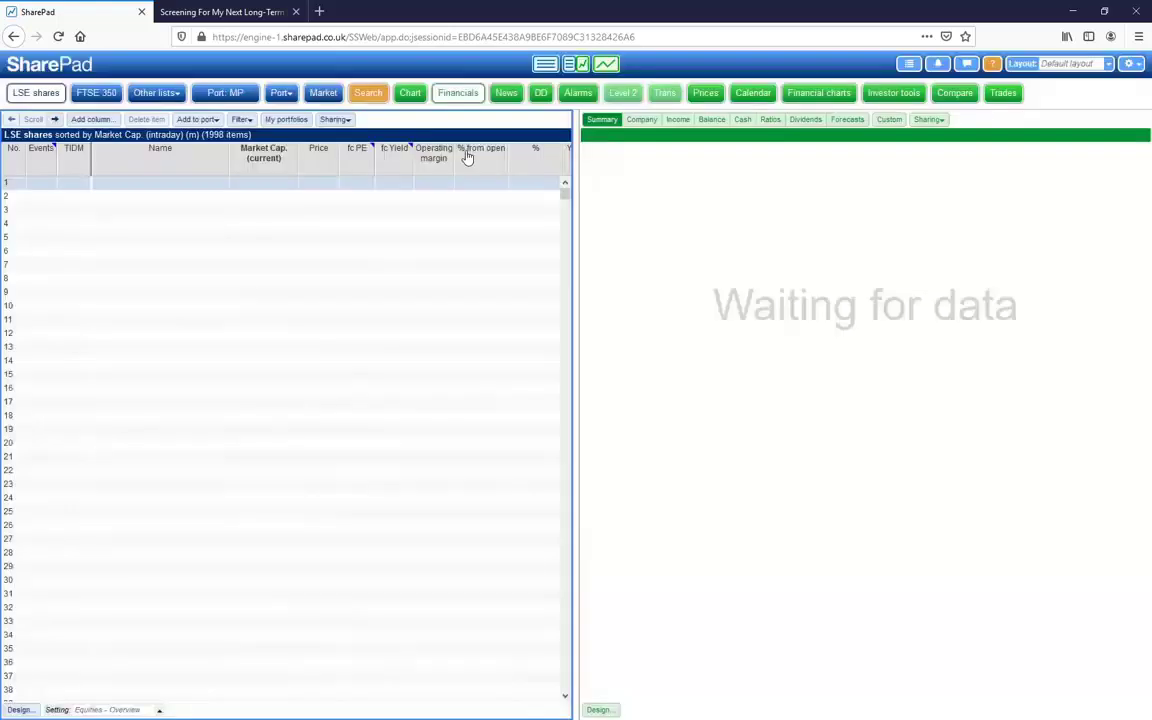
left_click(222, 12)
left_click(13, 37)
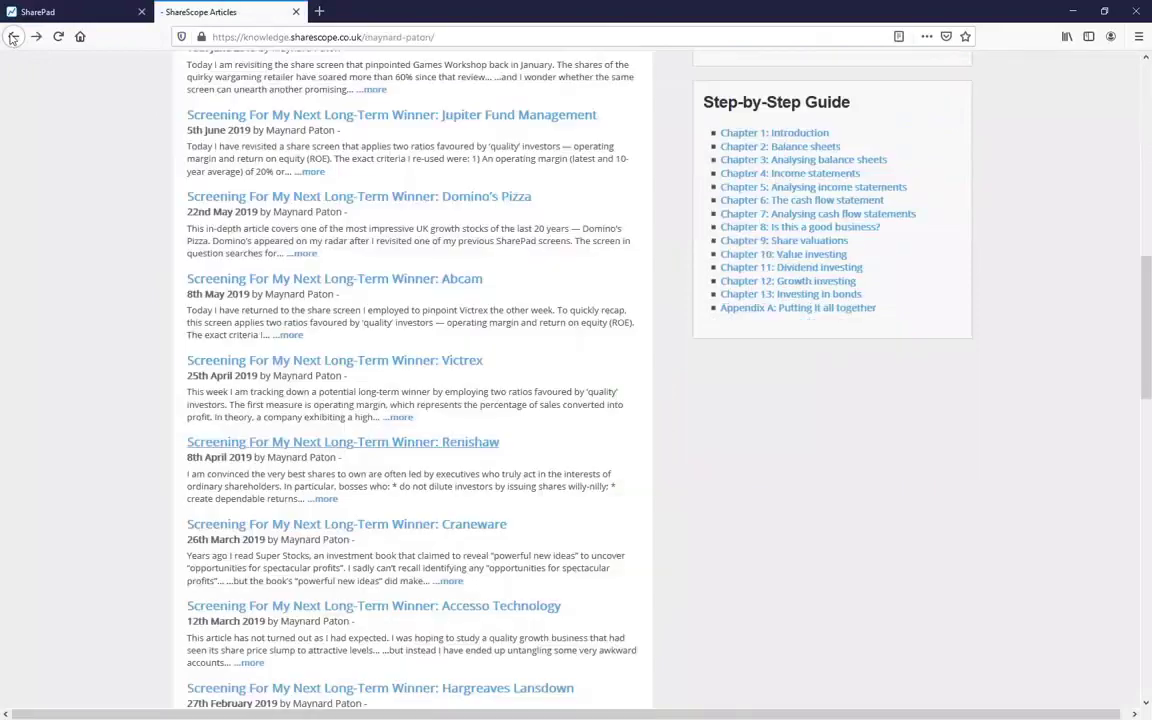
scroll(455, 283, "down", 1)
scroll(455, 283, "up", 6)
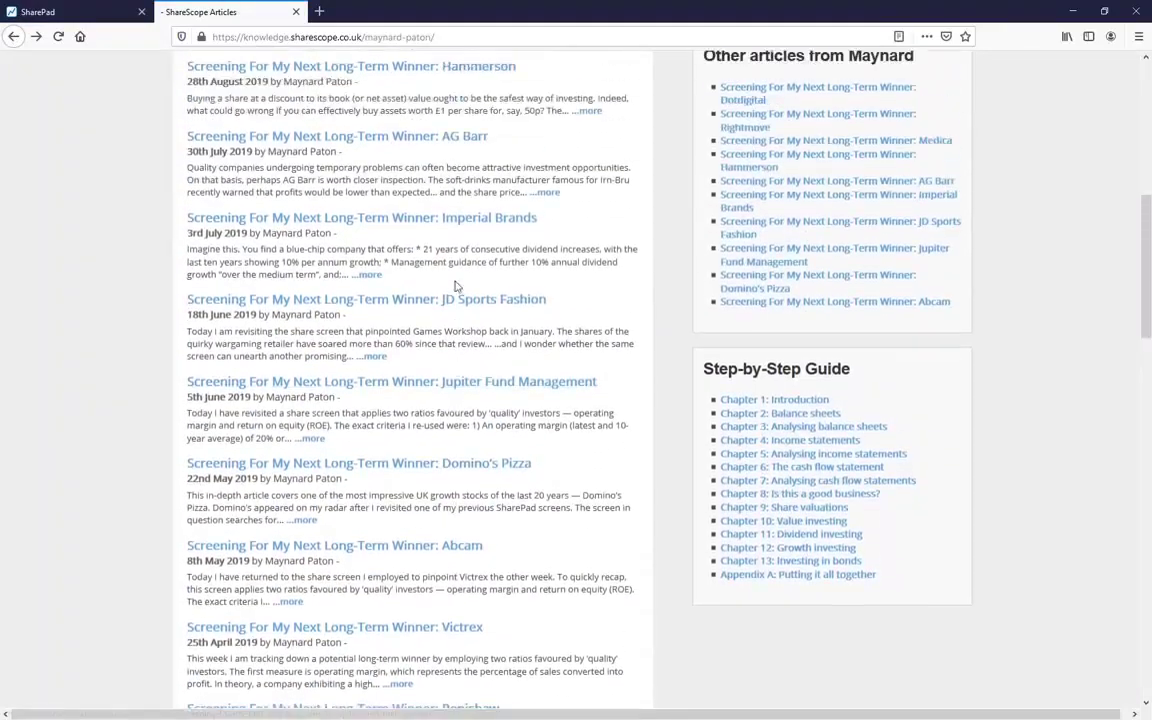
scroll(455, 291, "down", 1)
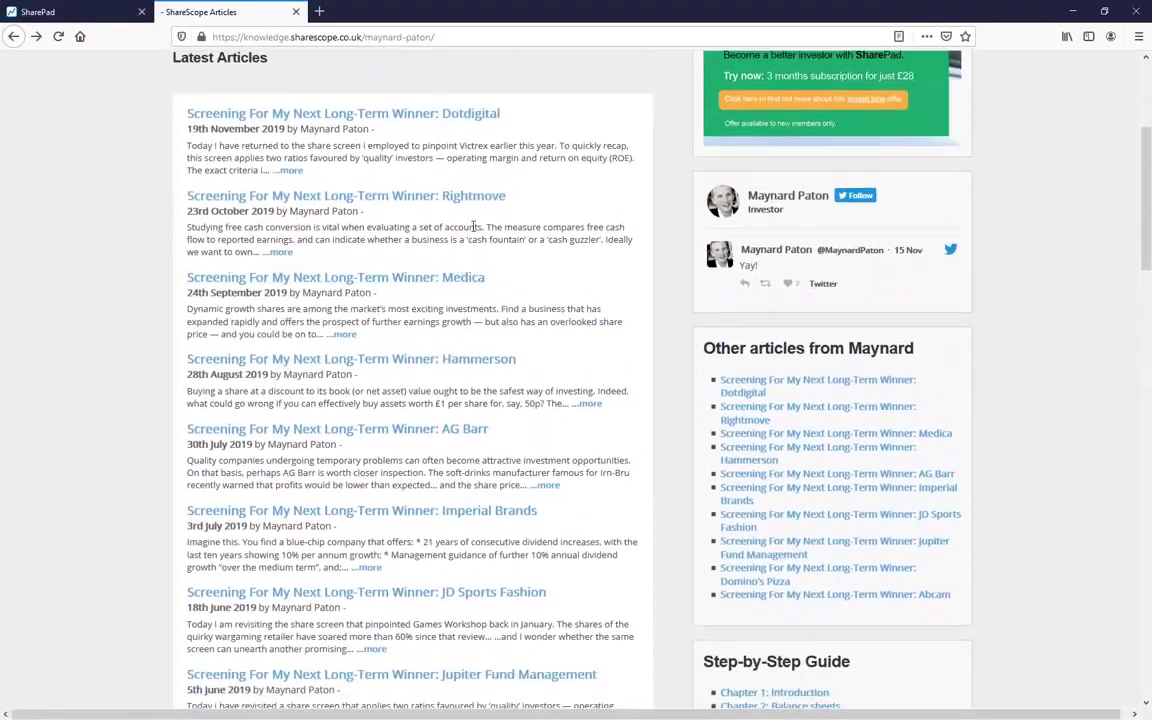
left_click(475, 199)
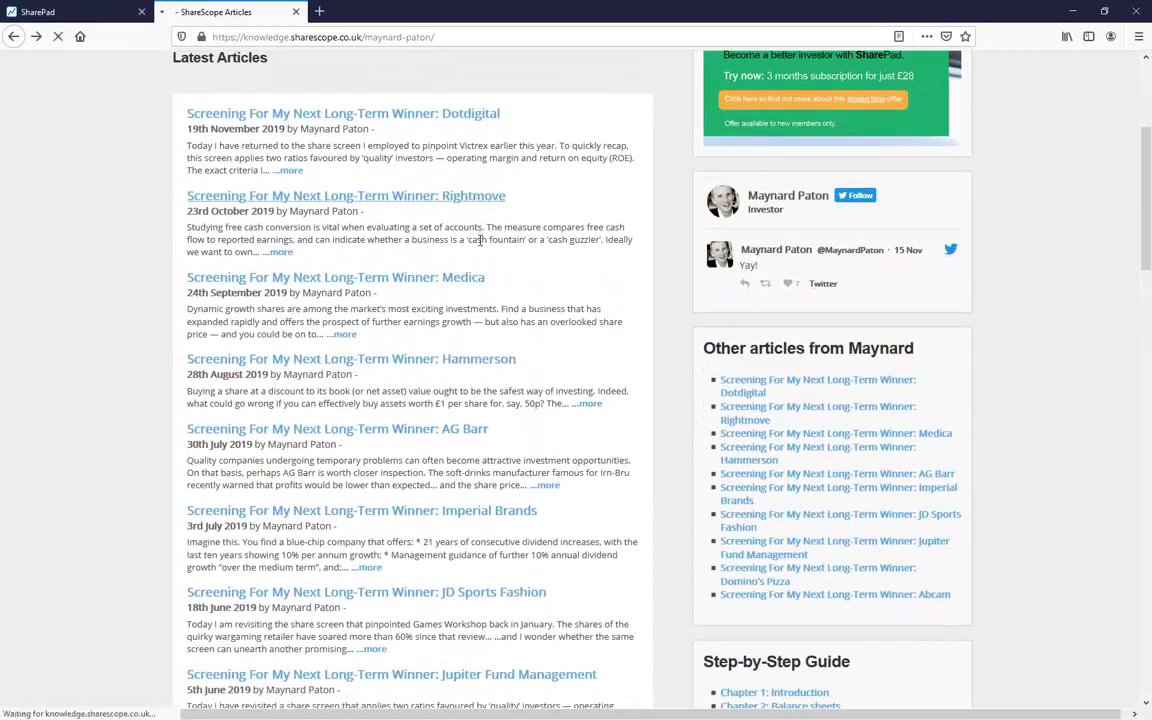
scroll(465, 360, "down", 8)
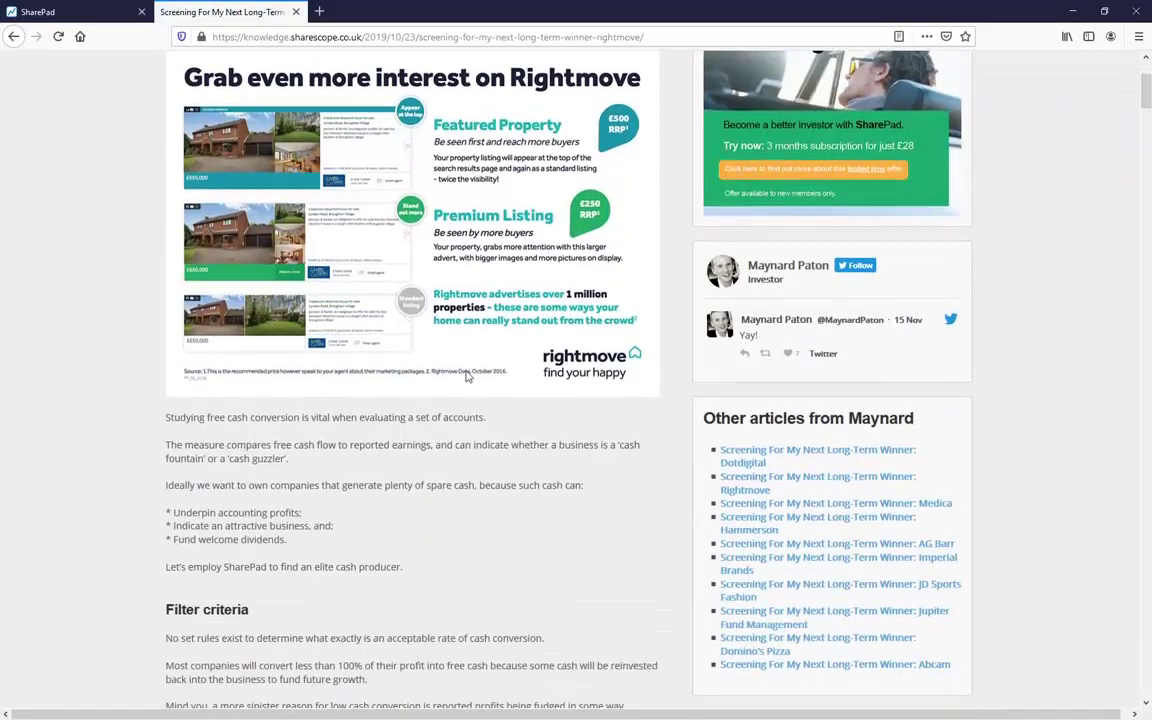
scroll(465, 378, "down", 3)
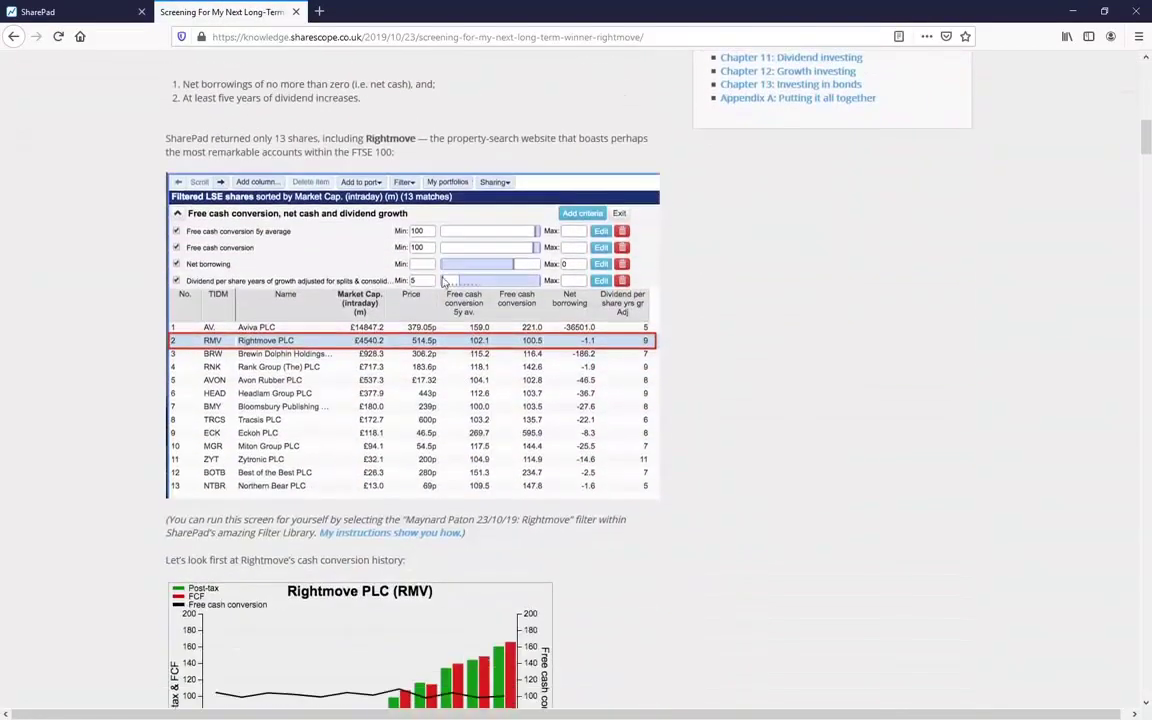
Step: Switch to SharePad and apply the saved 23/10/19 Rightmove filter to the LSE shares list
left_click(40, 12)
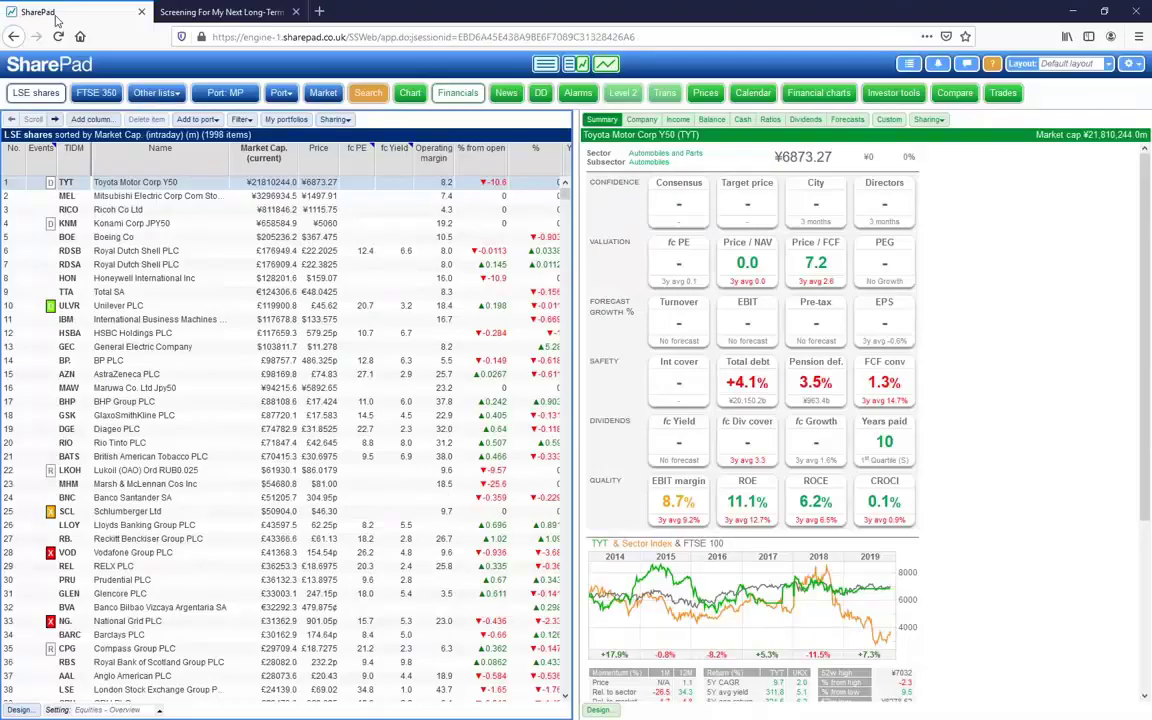
left_click(243, 120)
left_click(267, 142)
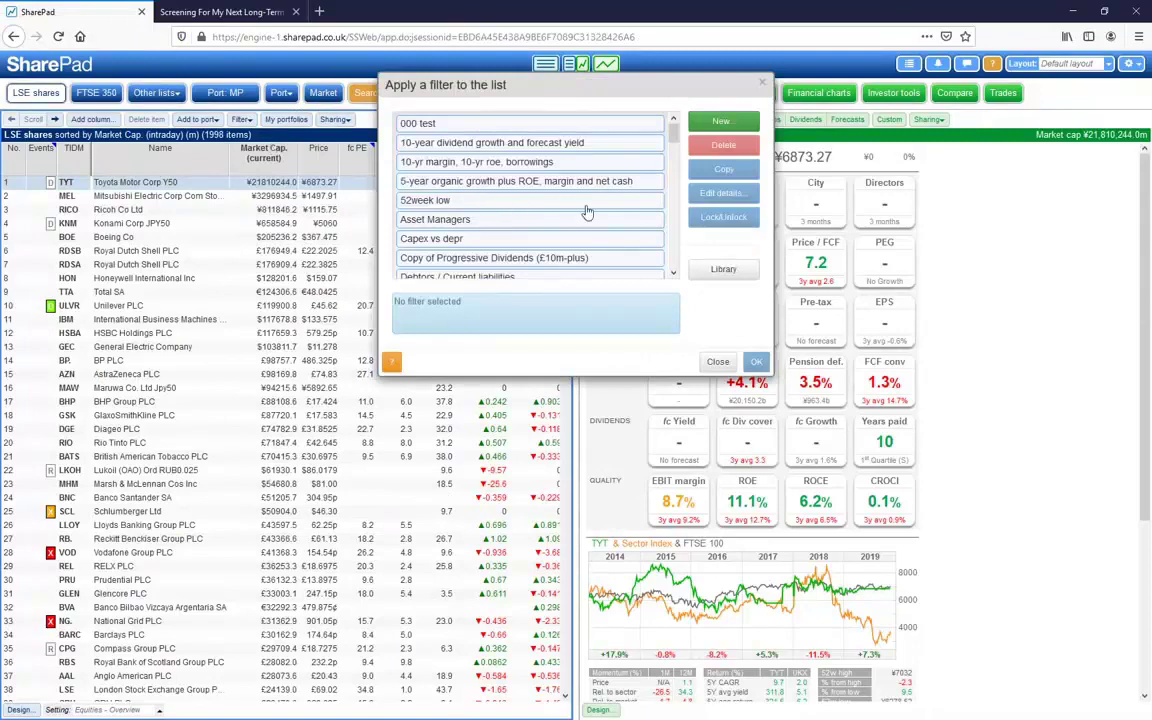
scroll(640, 150, "down", 5)
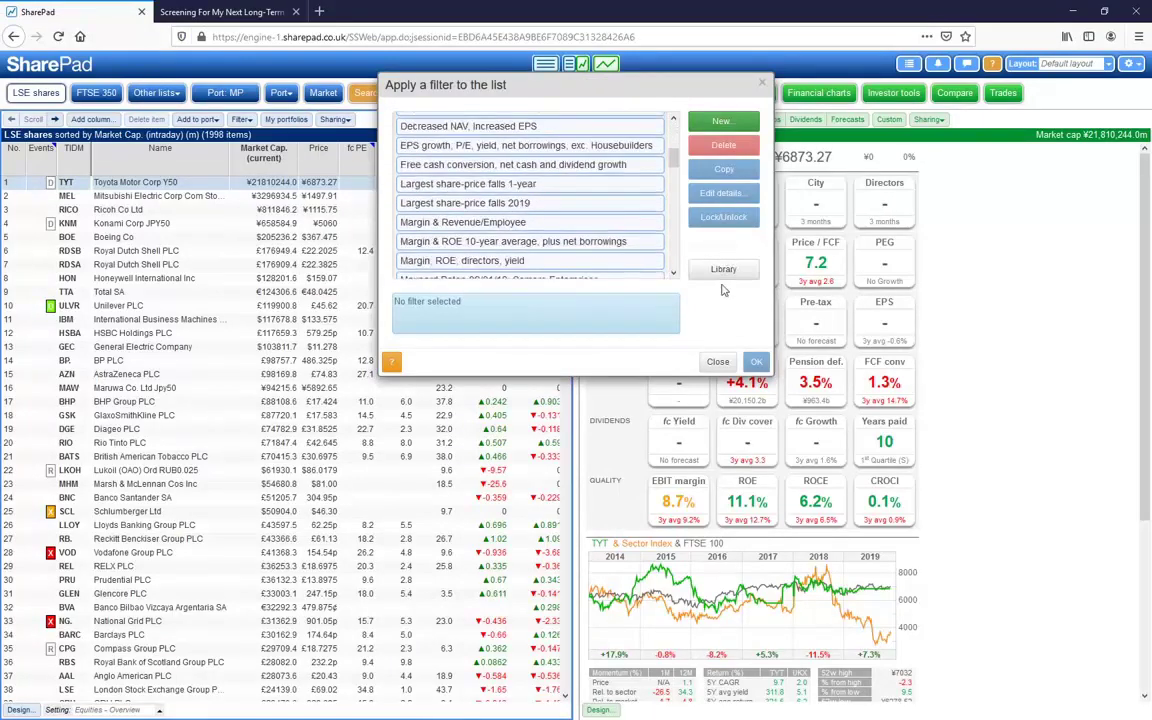
left_click_drag(673, 160, 674, 190)
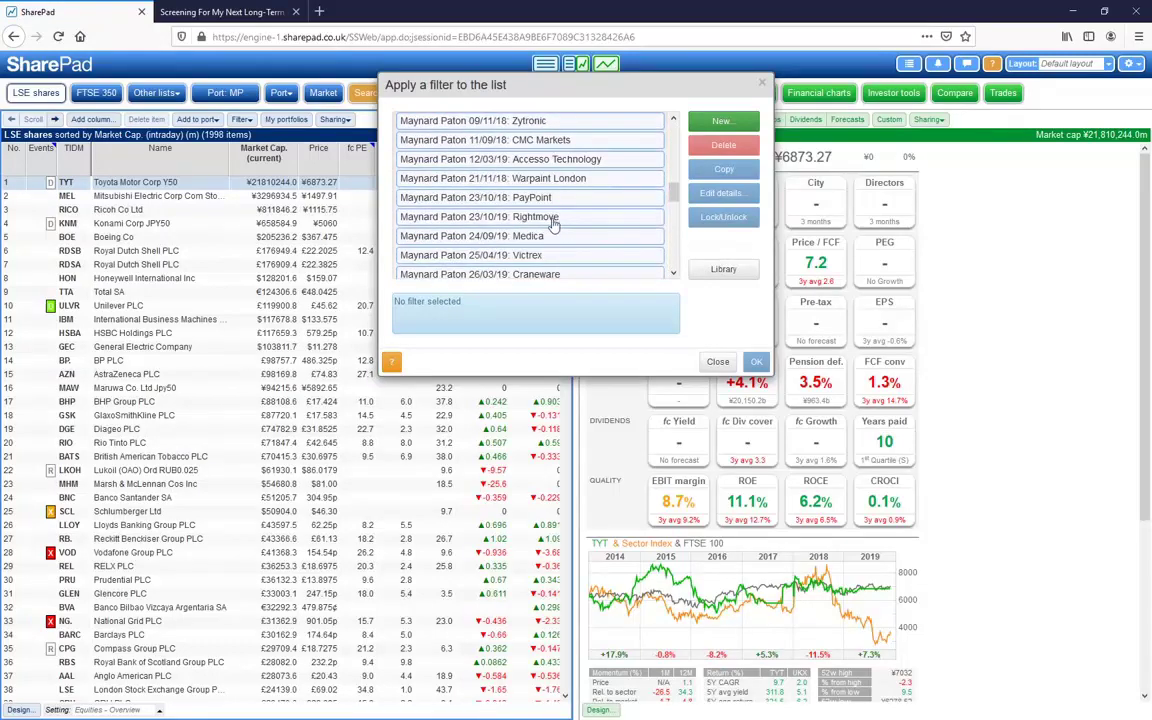
left_click(553, 224)
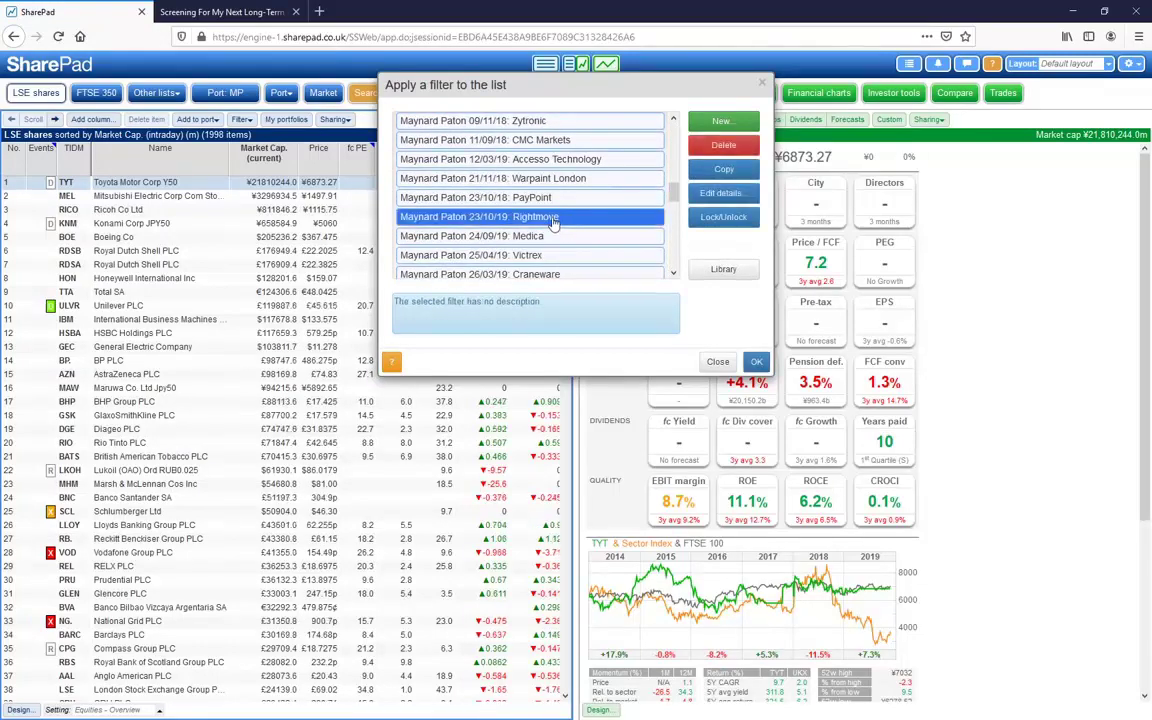
left_click(757, 362)
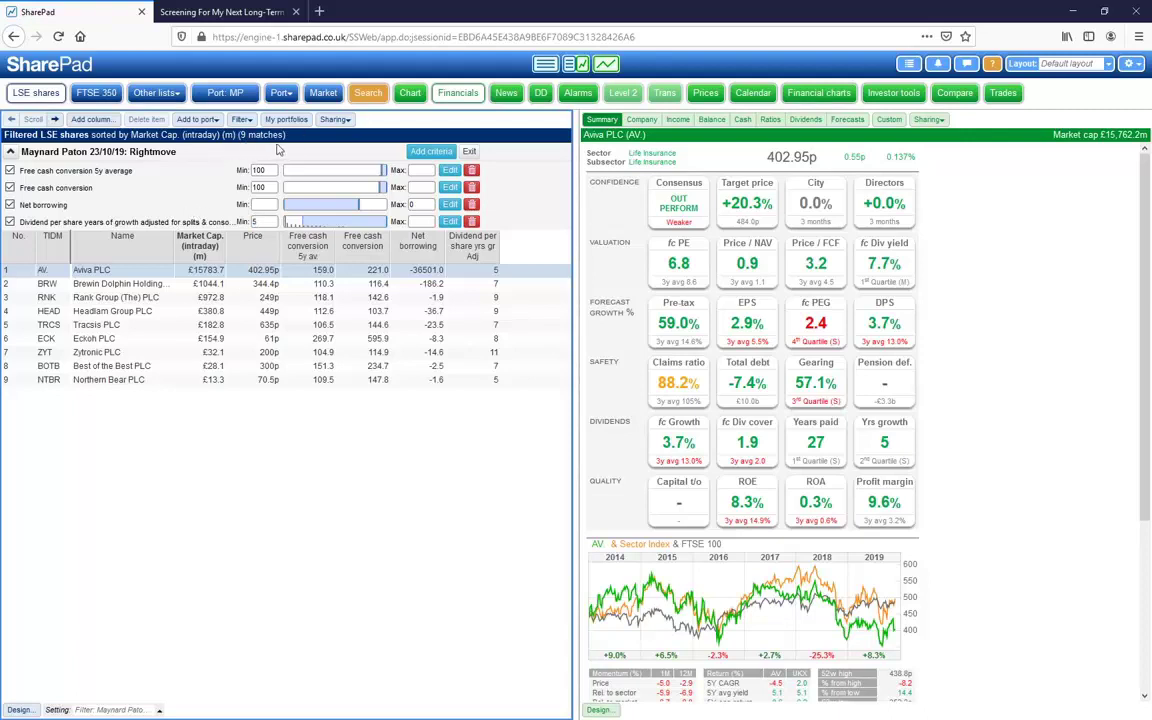
Step: Open Headlam Group's company profile and highlight its floor covering products in the business summary
left_click(104, 313)
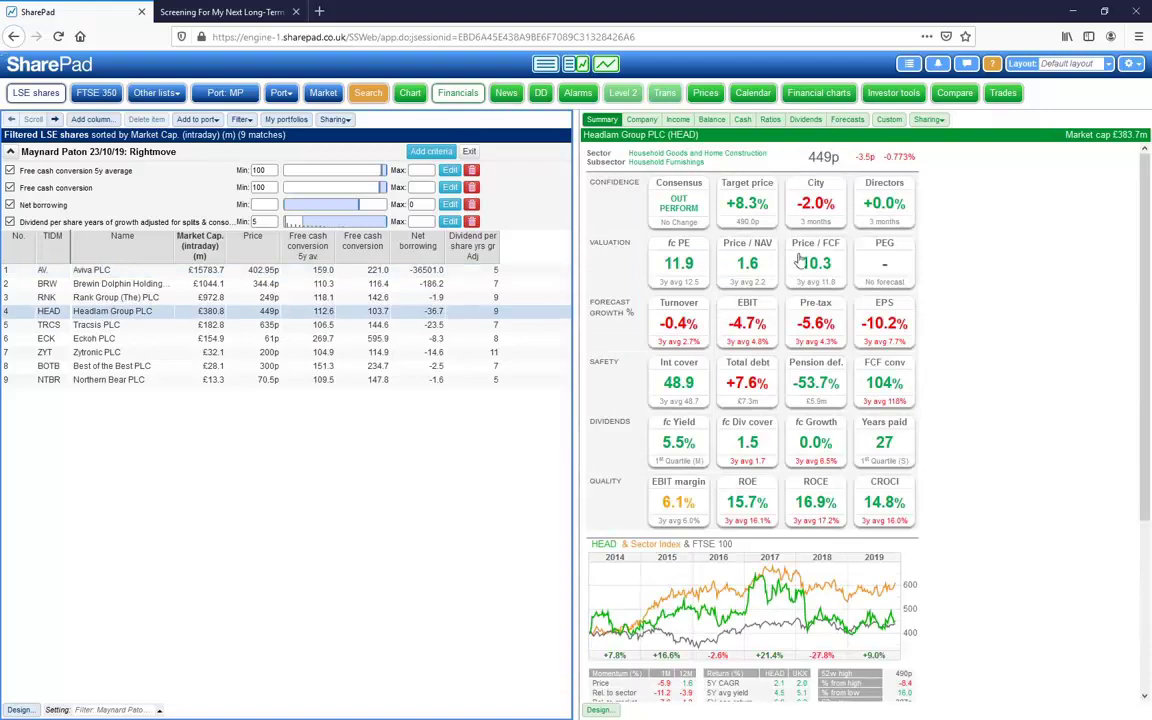
left_click(641, 119)
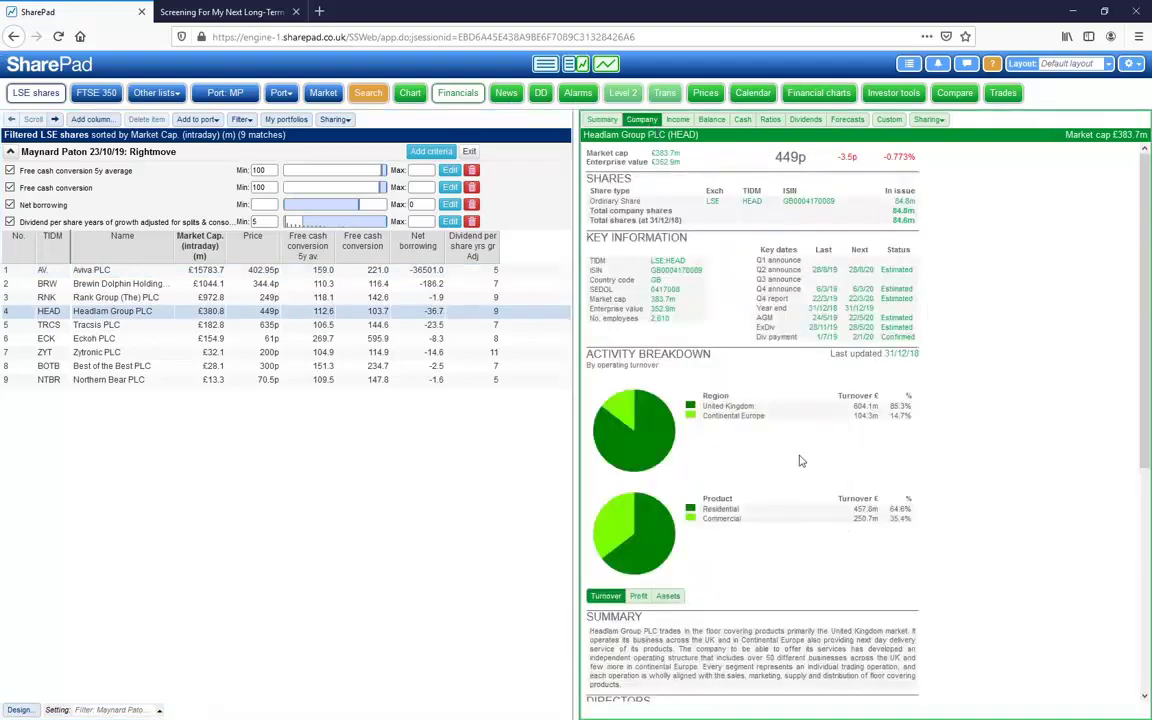
scroll(801, 450, "down", 1)
scroll(801, 455, "down", 3)
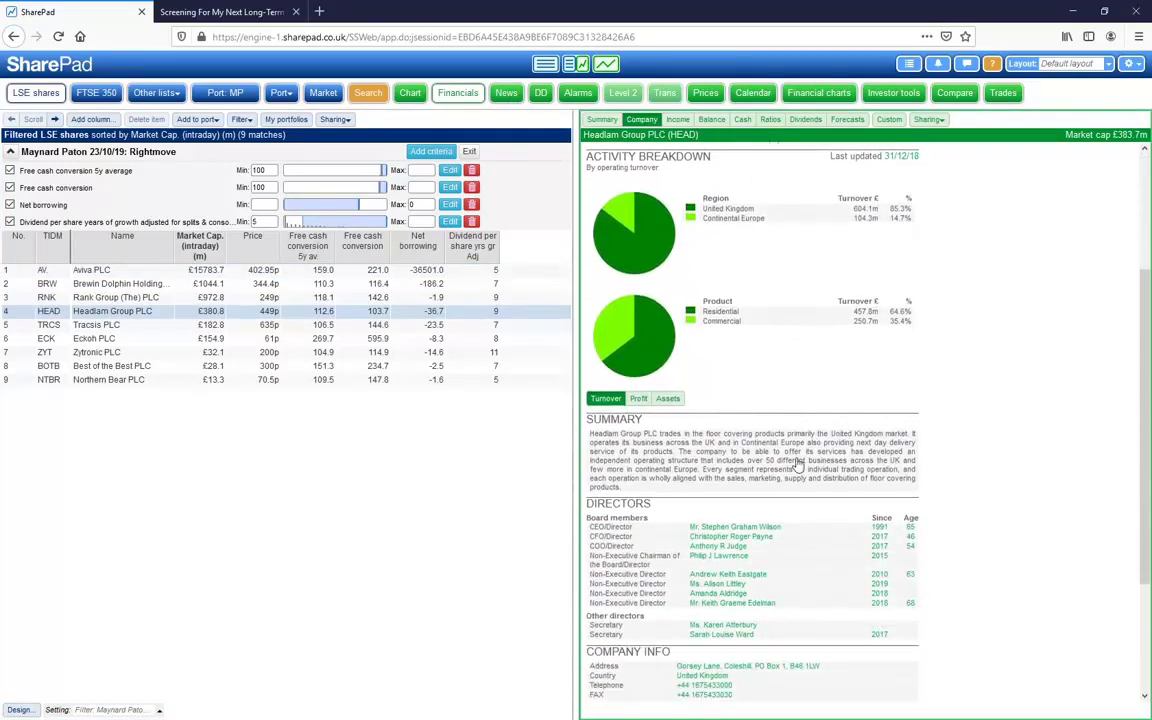
scroll(795, 466, "down", 1)
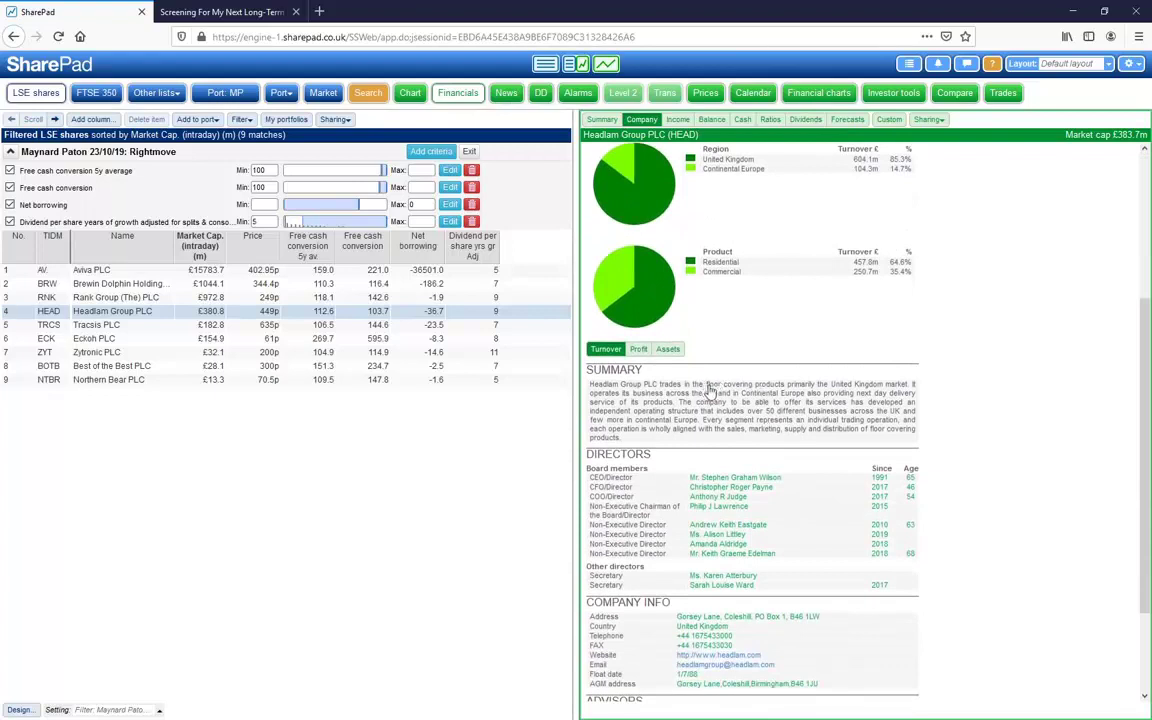
left_click_drag(693, 386, 781, 393)
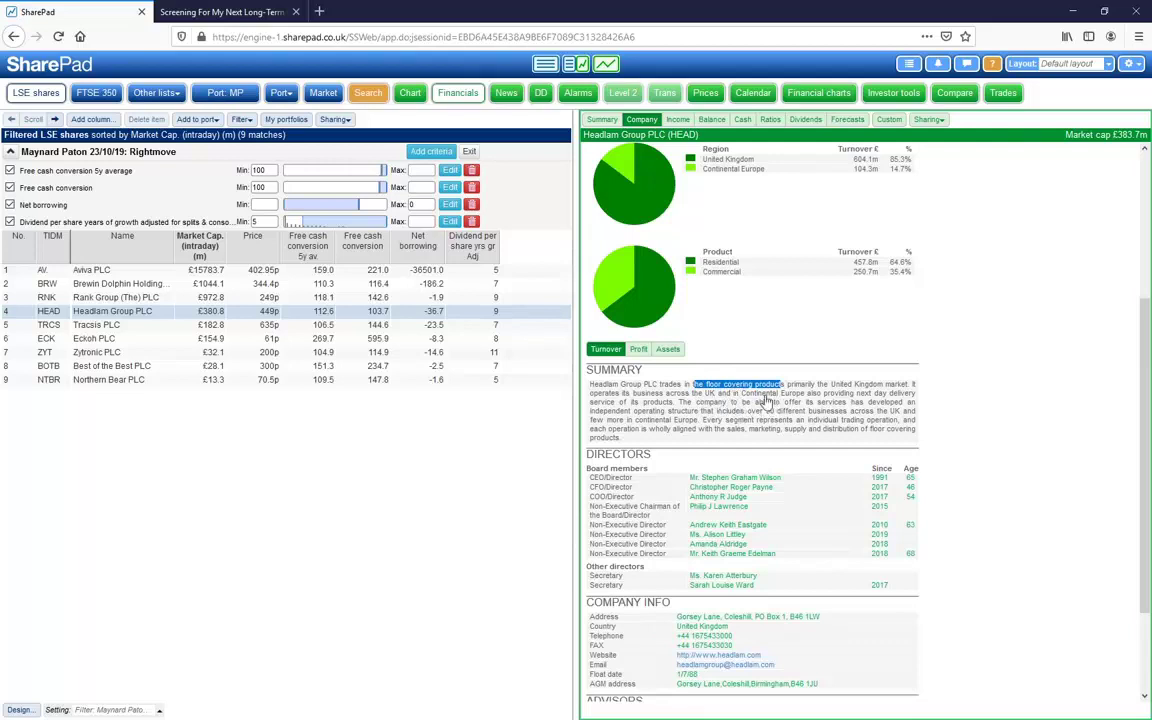
Step: Highlight the CEO's role, start year and age in Headlam's list of directors
scroll(765, 400, "up", 1)
scroll(767, 410, "down", 3)
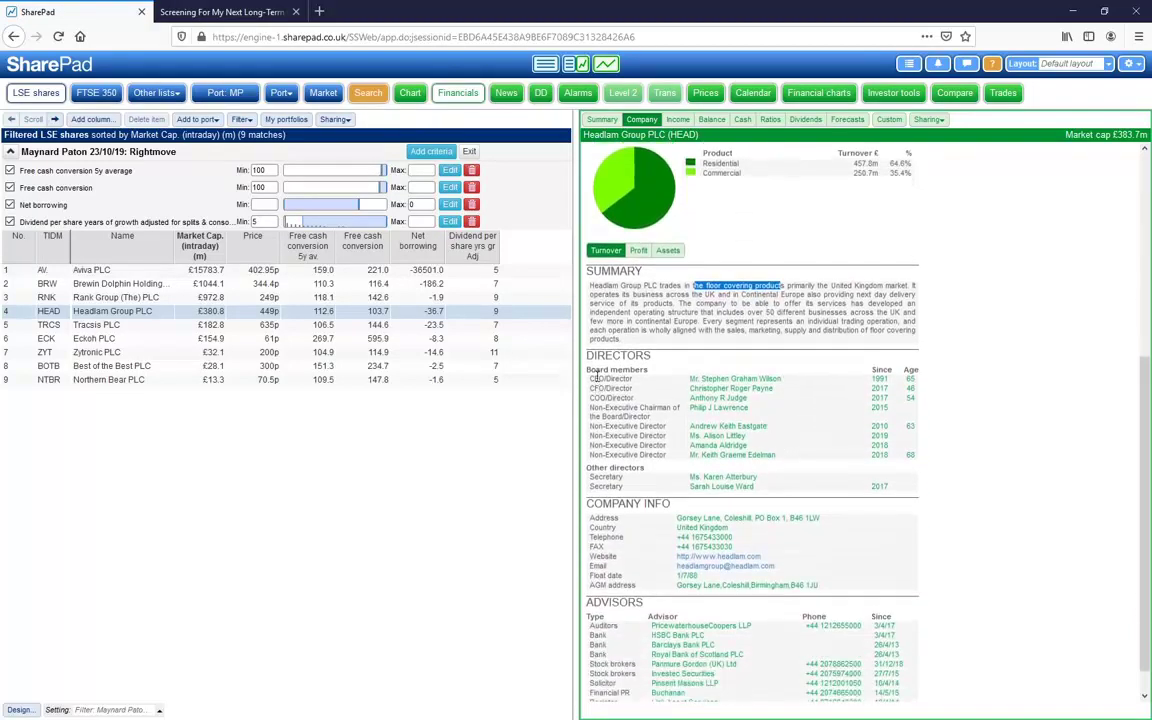
left_click(593, 376)
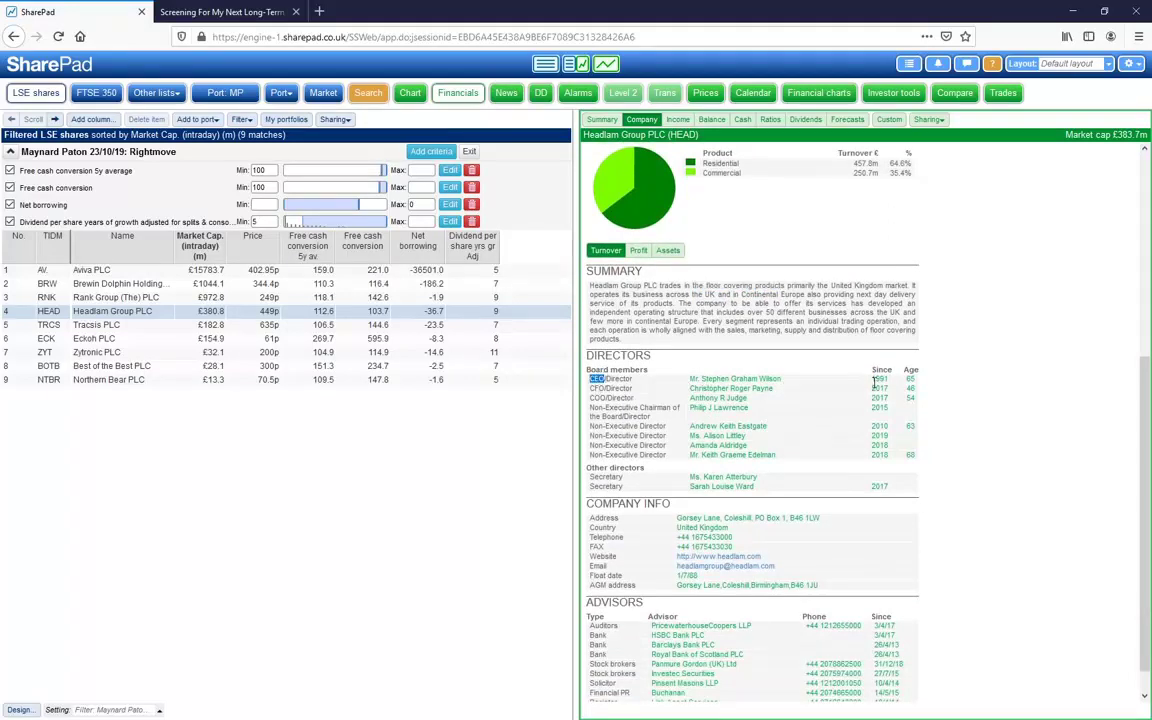
left_click_drag(875, 380, 890, 385)
left_click(908, 379)
scroll(870, 403, "down", 1)
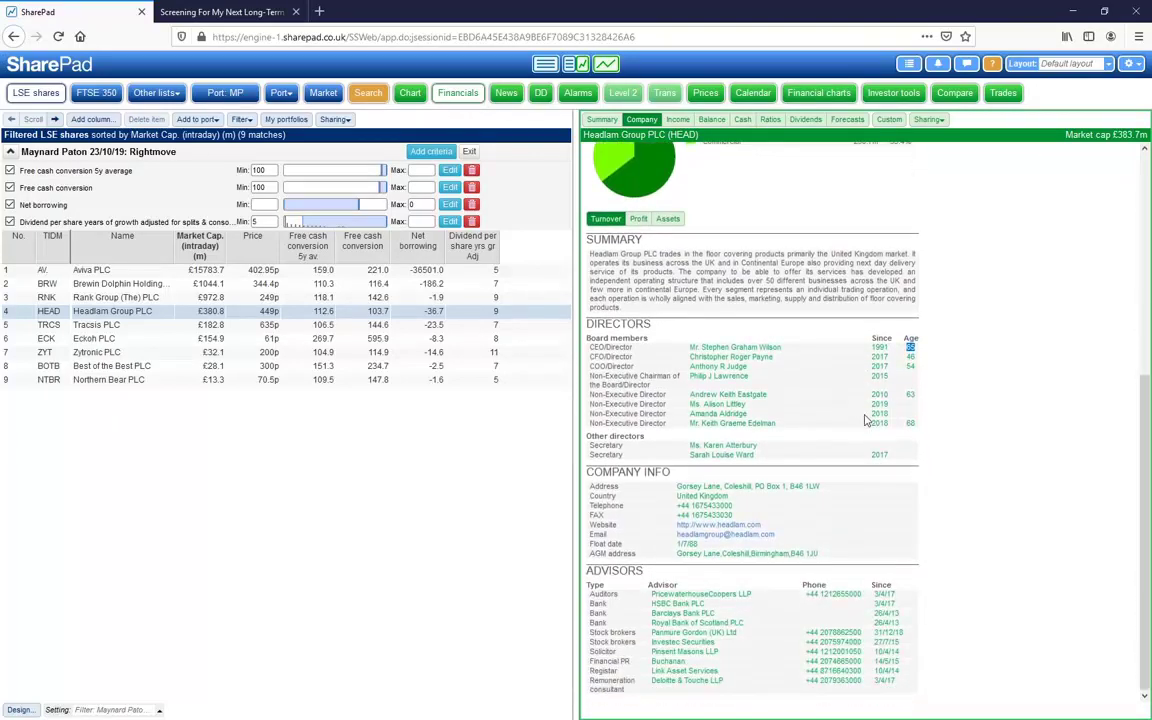
Step: Return to Headlam's financial summary and inspect its EBIT margin
left_click(603, 119)
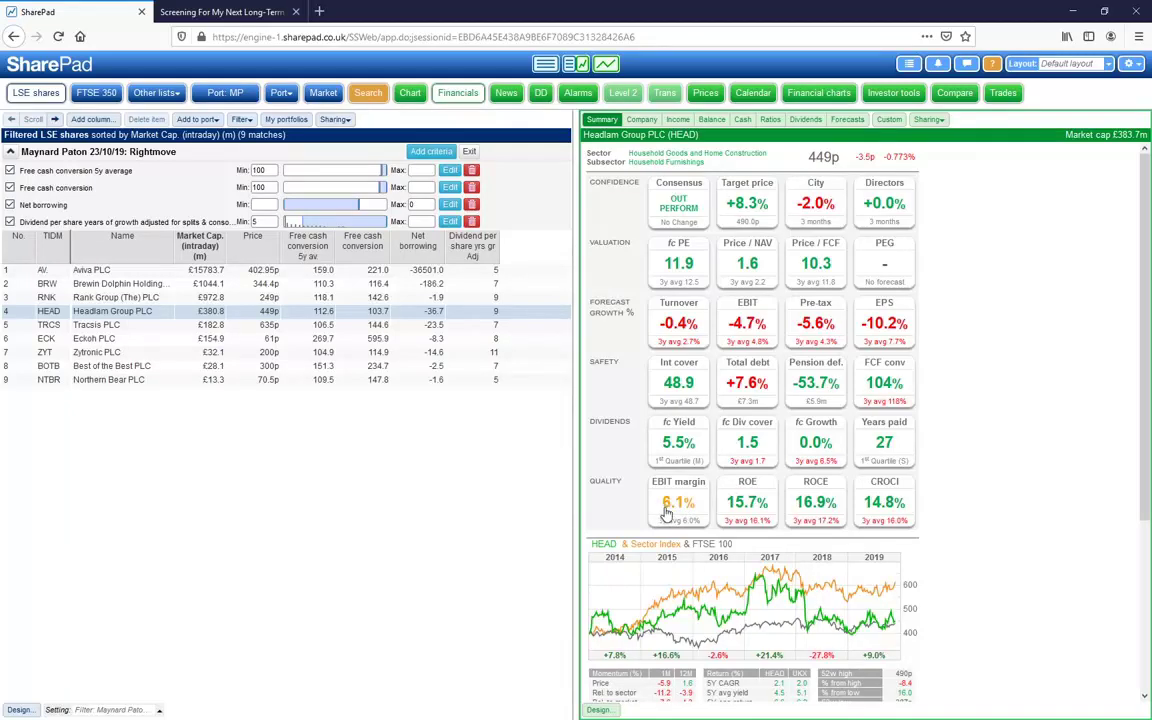
left_click(664, 513)
left_click(522, 135)
Step: Chart Headlam's turnover history using the WEB Revenue chart setting
left_click(818, 92)
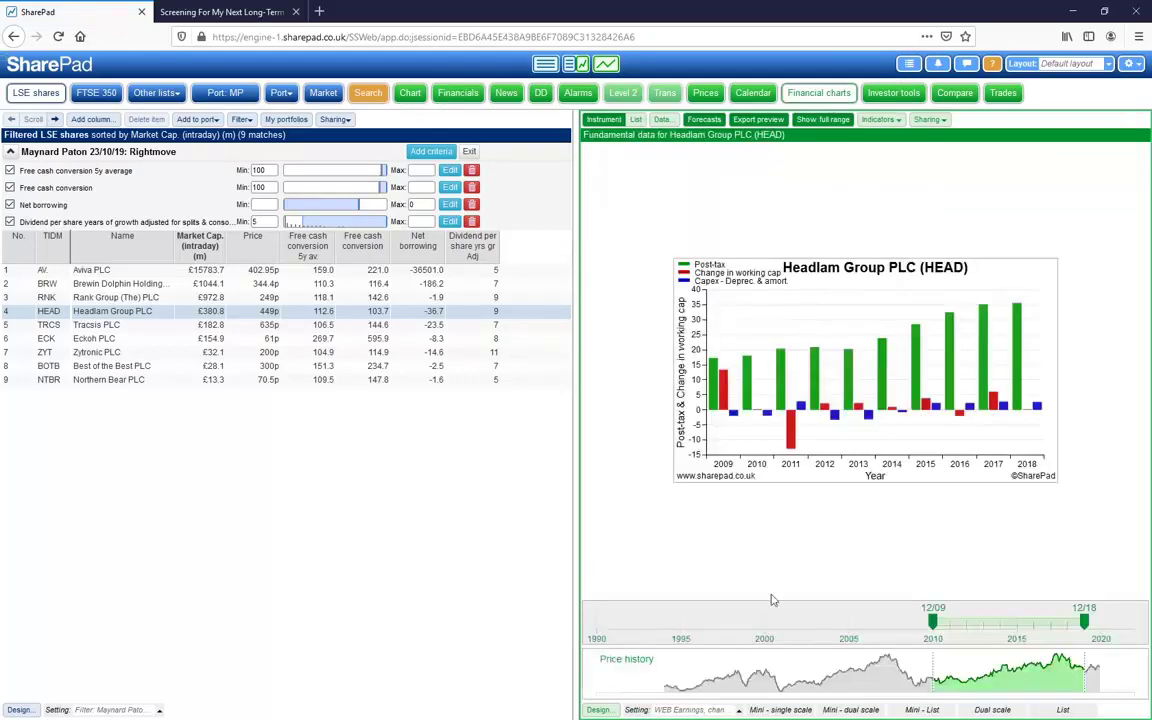
left_click(697, 710)
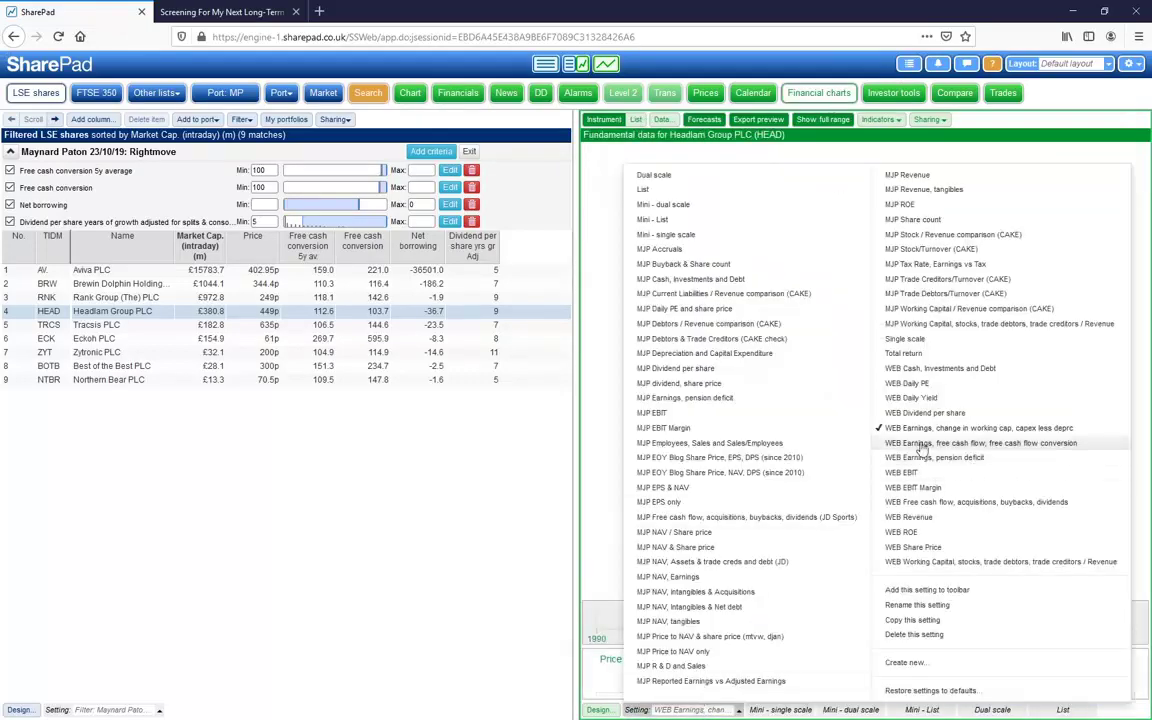
left_click(927, 517)
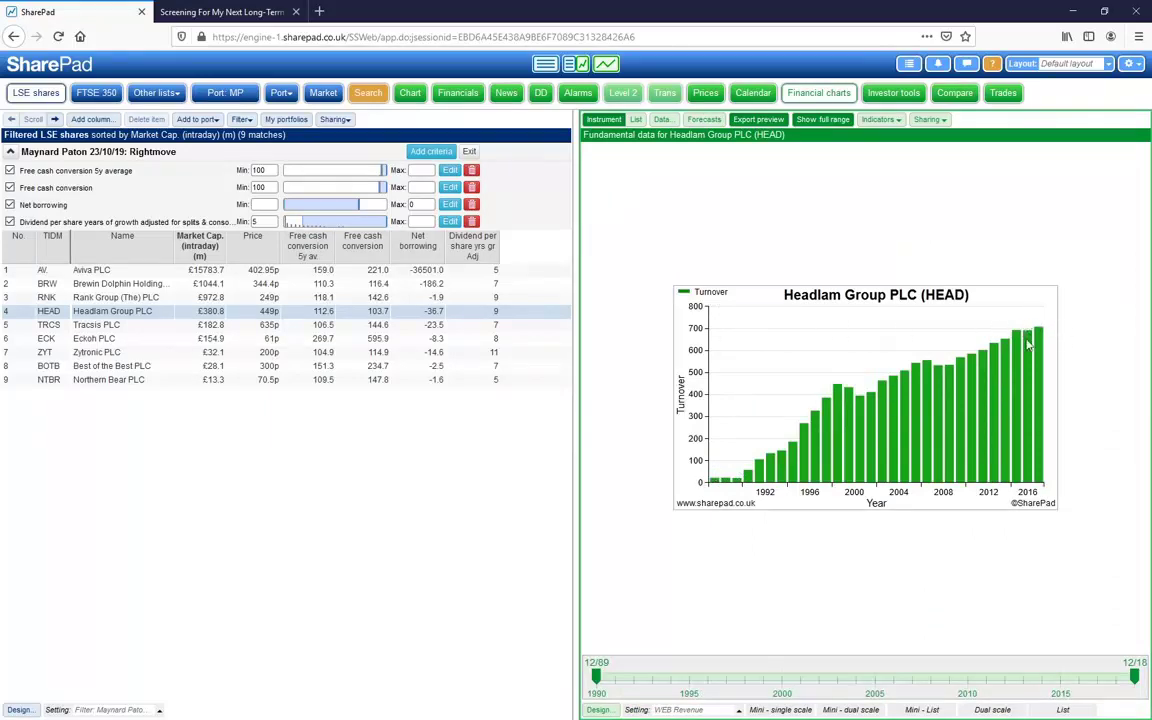
Step: Chart Headlam's reported EBIT with the WEB EBIT setting and extend the date range back to 12/98
left_click(688, 709)
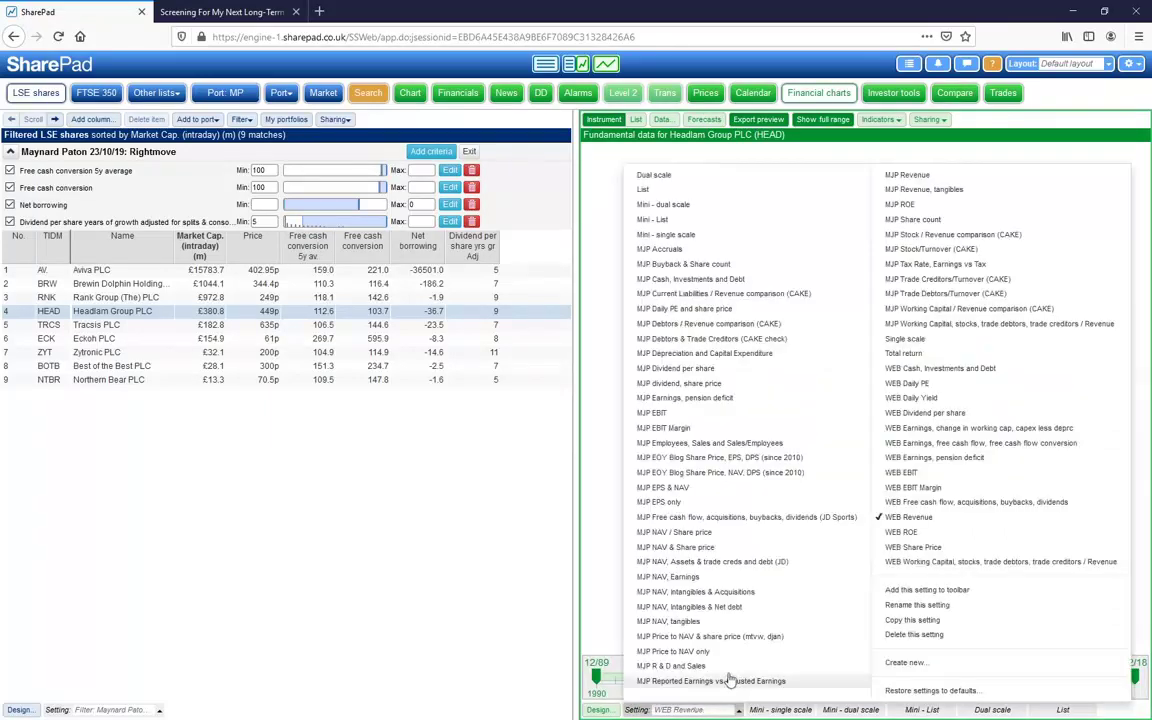
left_click(901, 473)
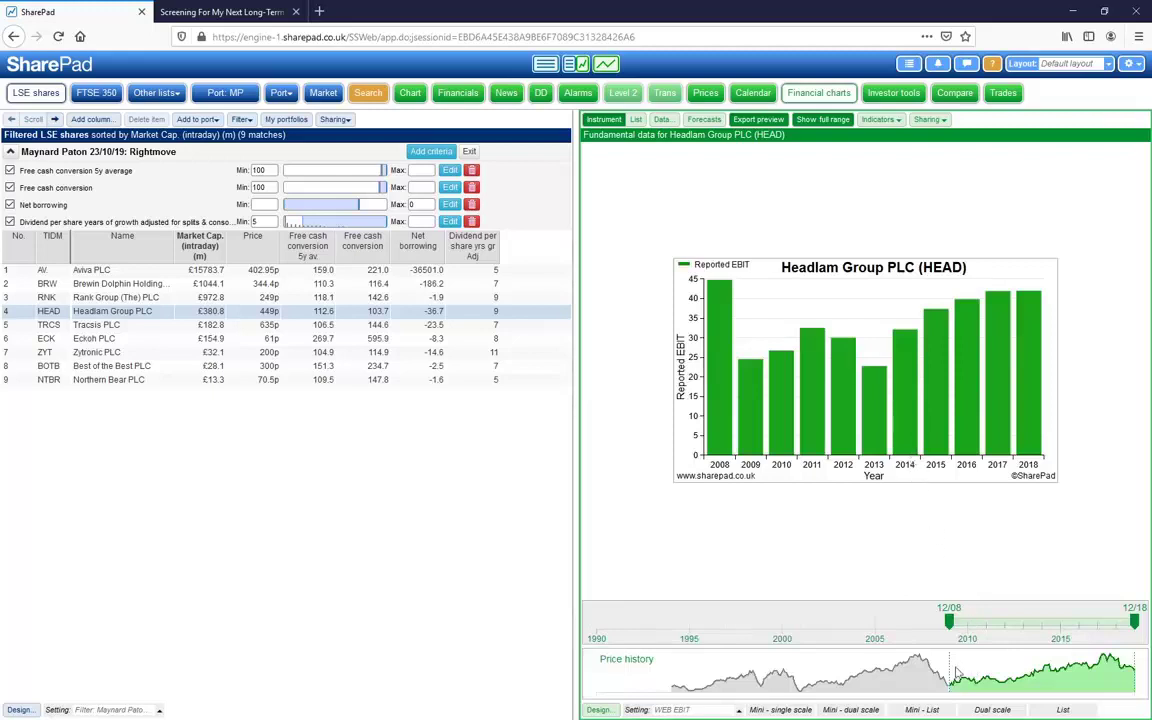
left_click_drag(949, 621, 771, 625)
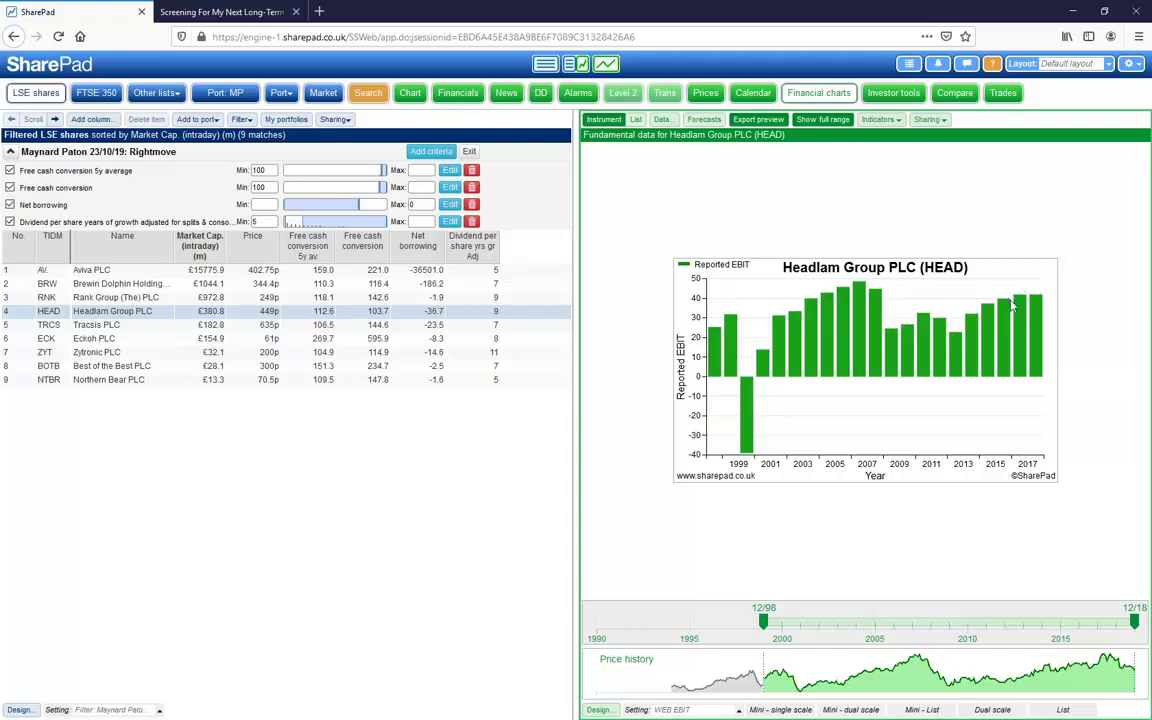
Step: Chart Headlam's EBIT margin with the WEB EBIT Margin setting over the range 12/99 to 12/18
left_click(708, 716)
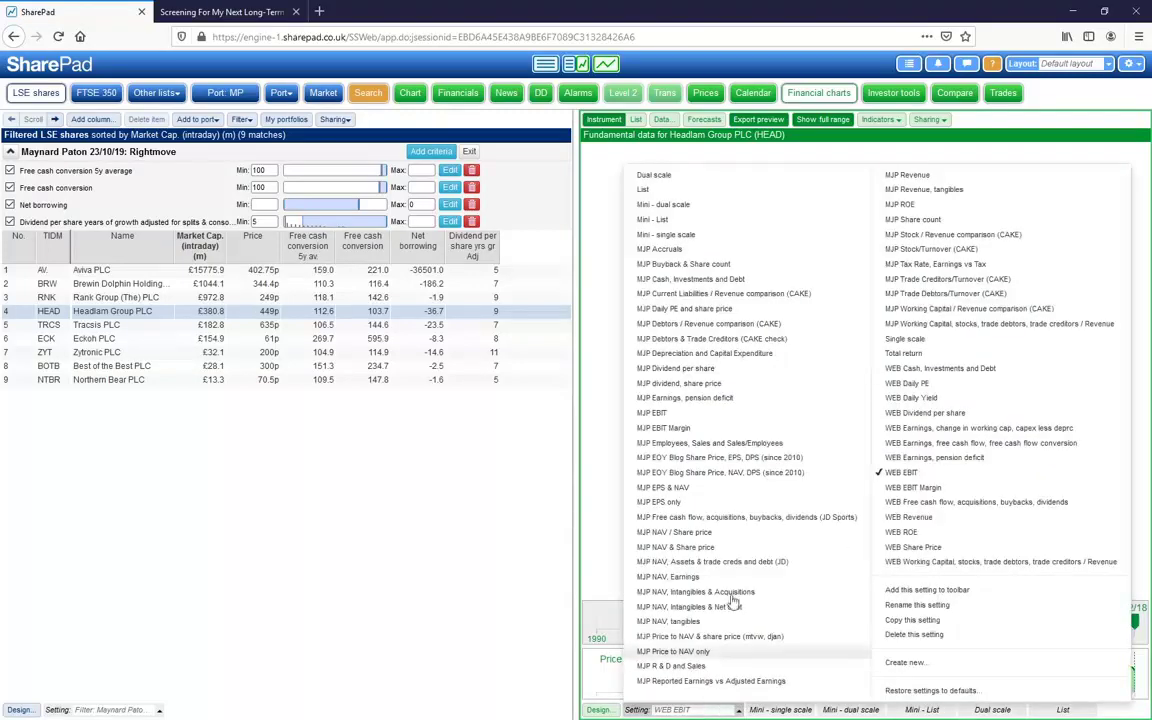
left_click(851, 500)
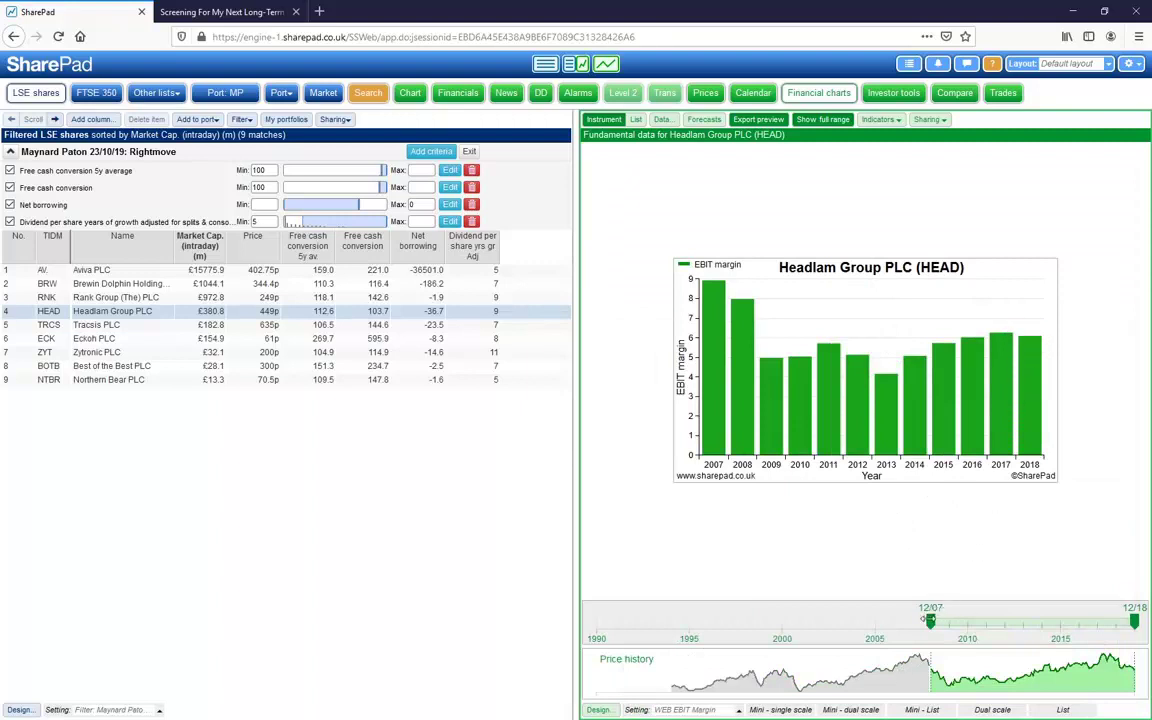
left_click(931, 621)
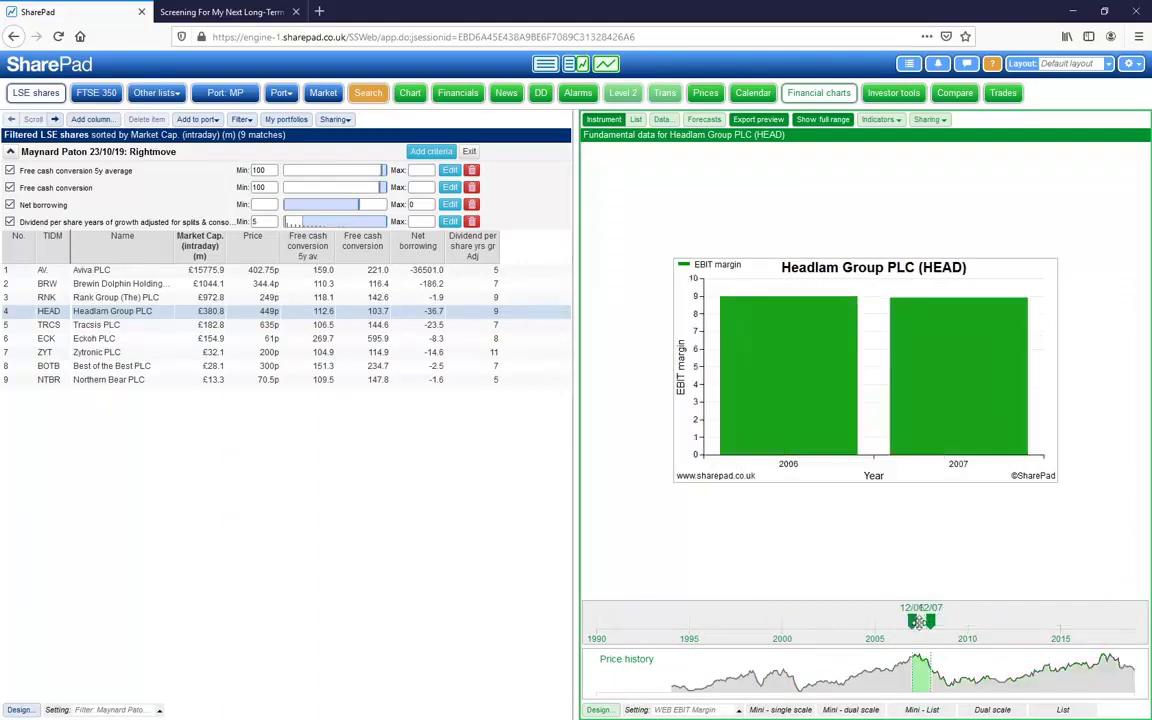
left_click_drag(931, 621, 1136, 607)
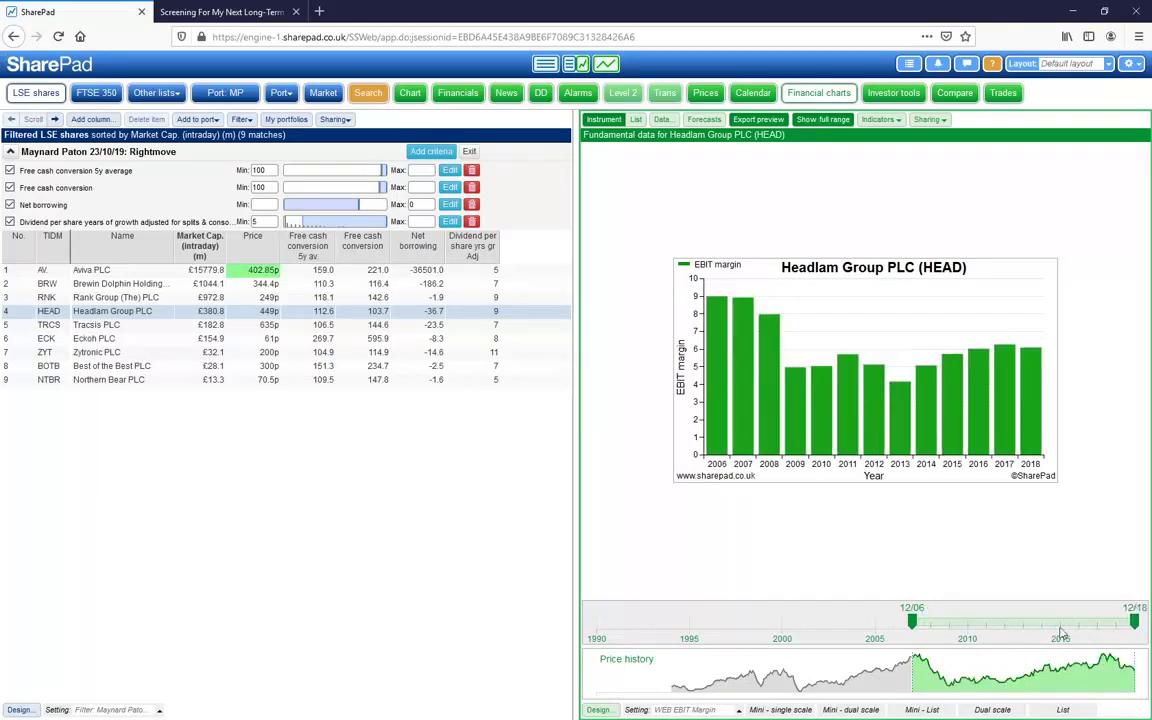
left_click_drag(912, 614, 782, 614)
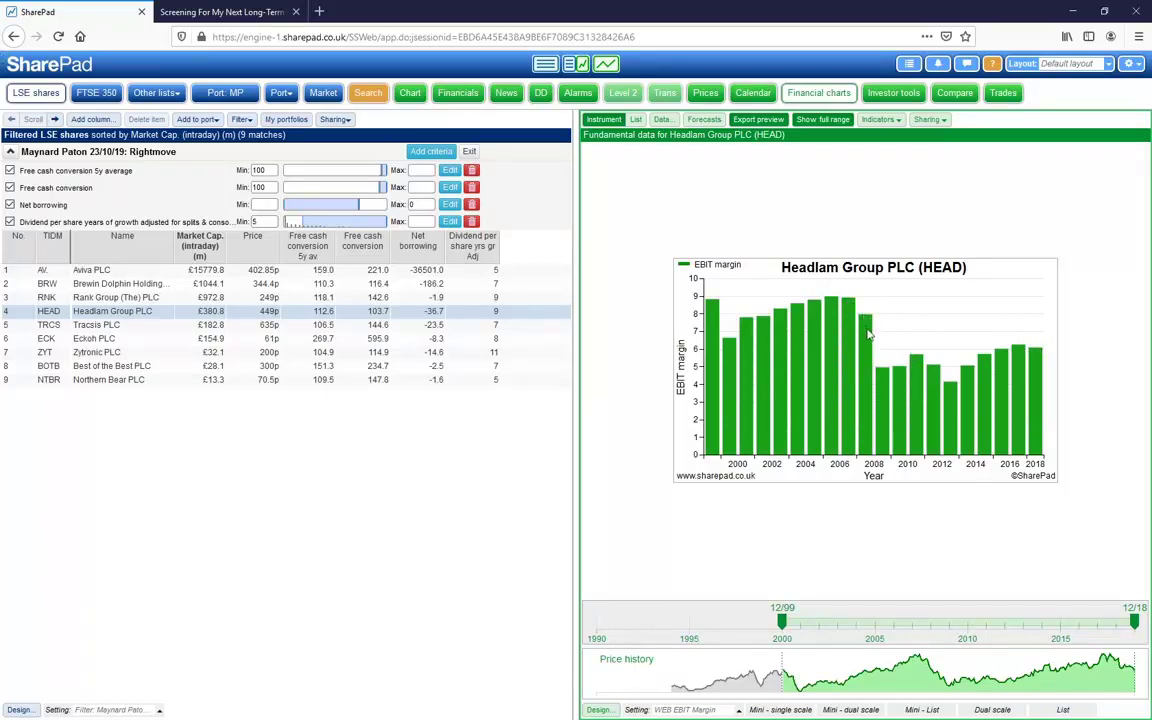
Step: Chart Headlam's return on equity with the WEB ROE setting and extend the date range back to 12/00
left_click(684, 713)
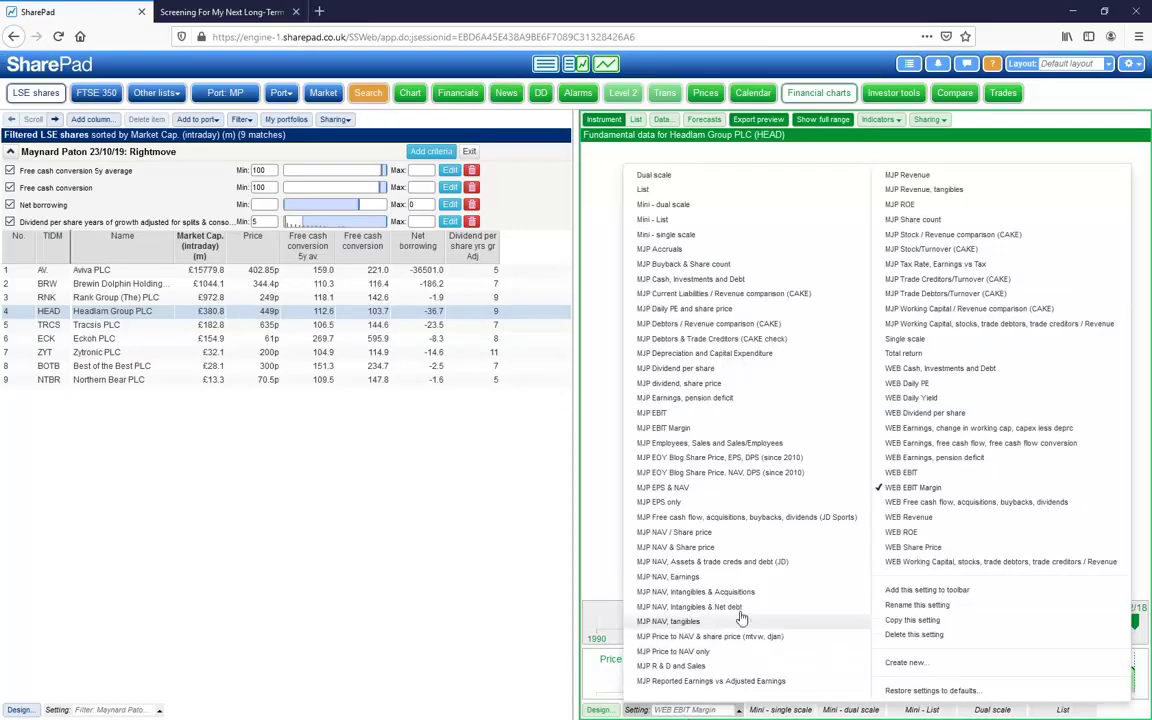
left_click(920, 529)
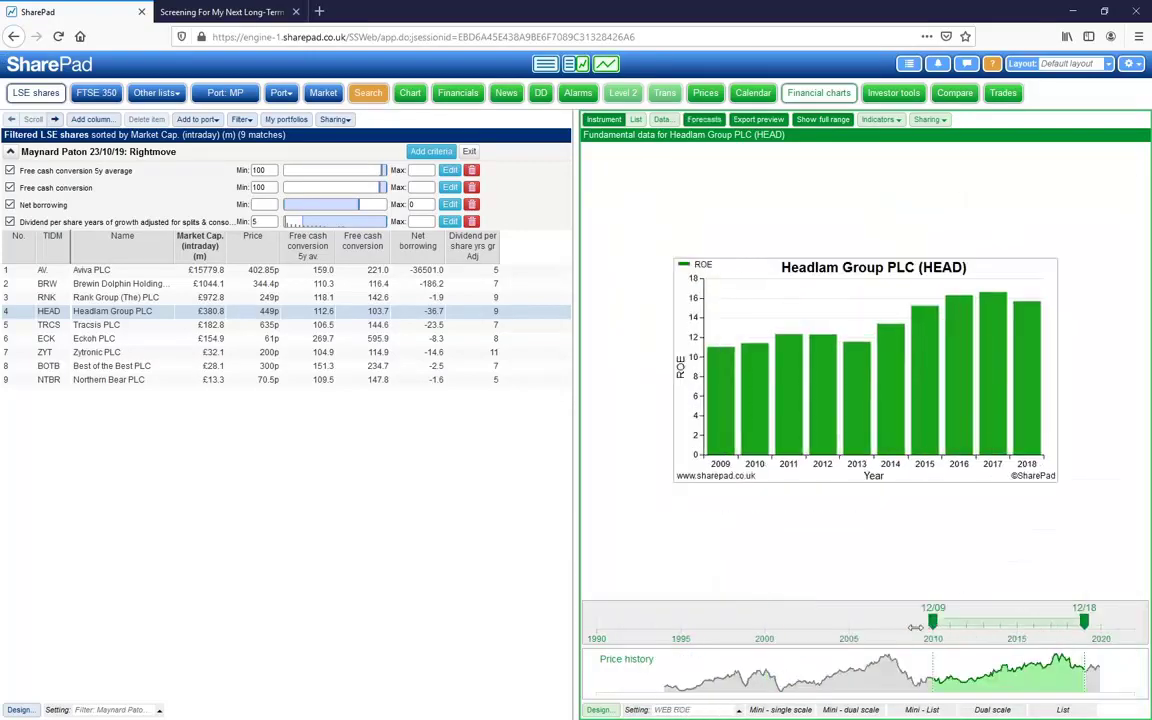
left_click_drag(931, 625, 781, 625)
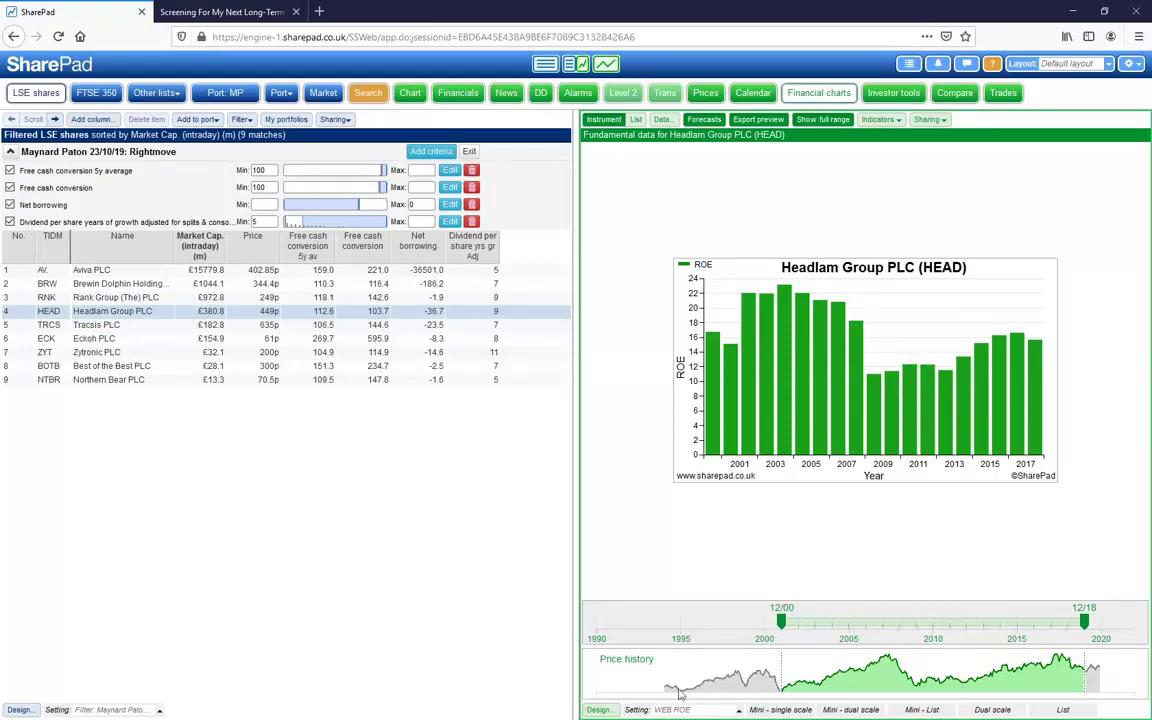
Step: Chart Headlam's dividend per share, then its earnings, free cash flow and free cash flow conversion from 12/07
left_click(637, 709)
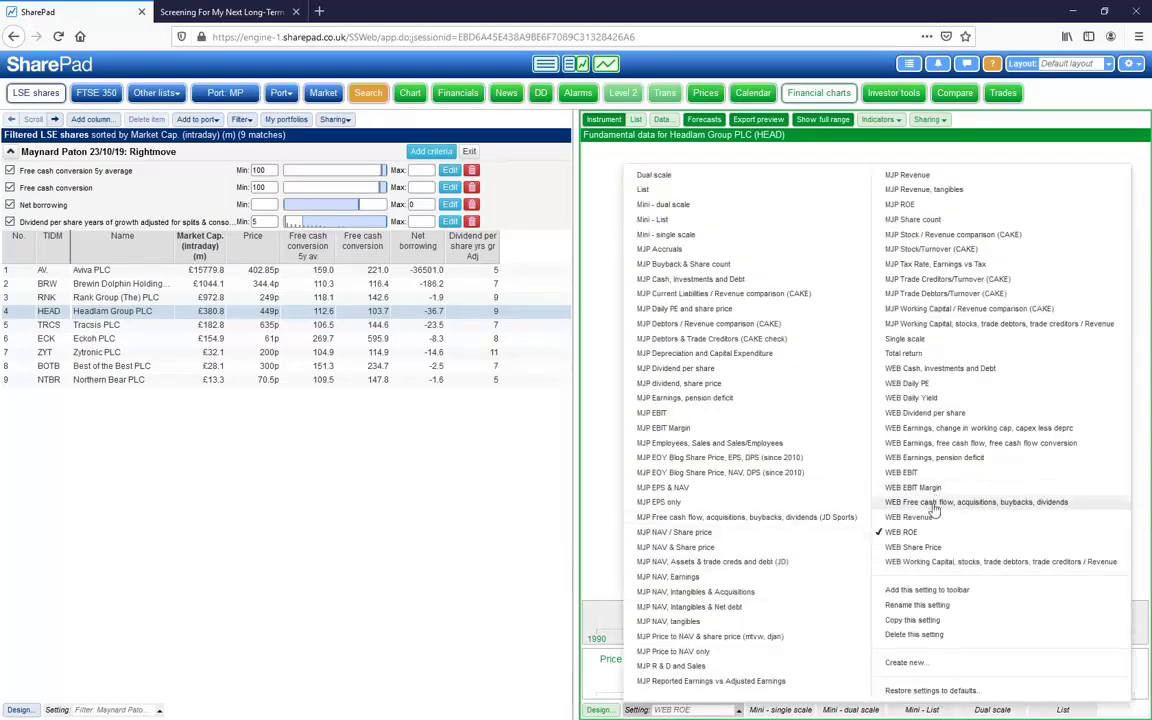
left_click(927, 413)
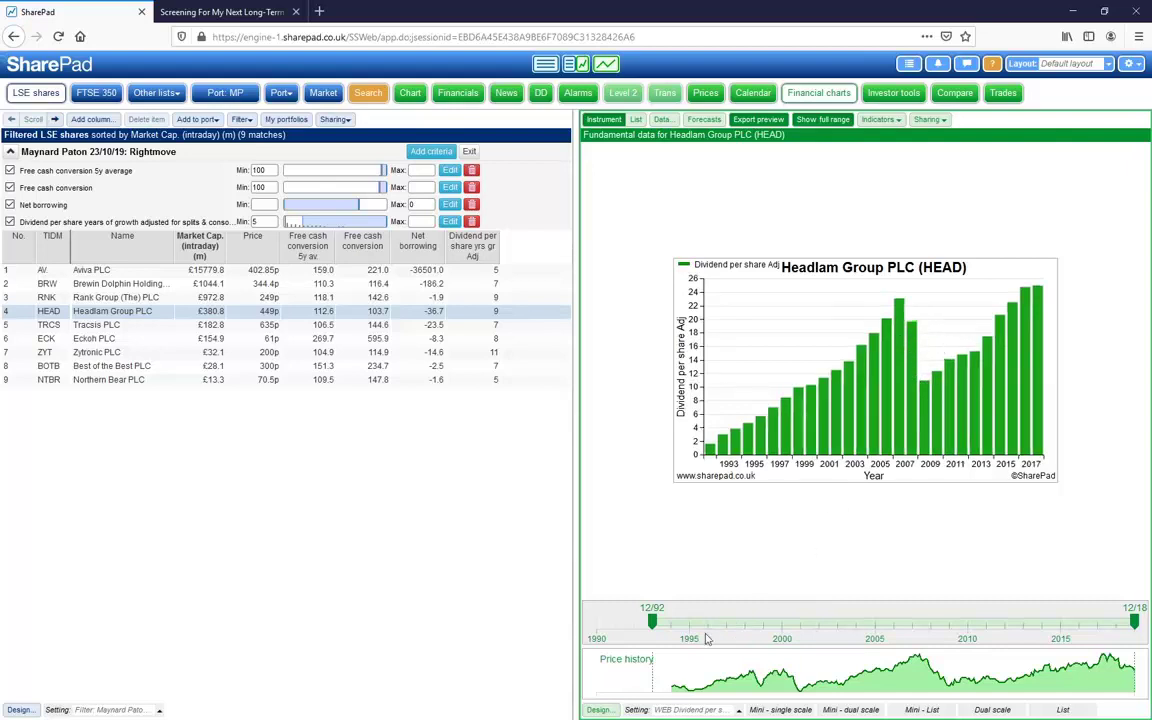
left_click(735, 712)
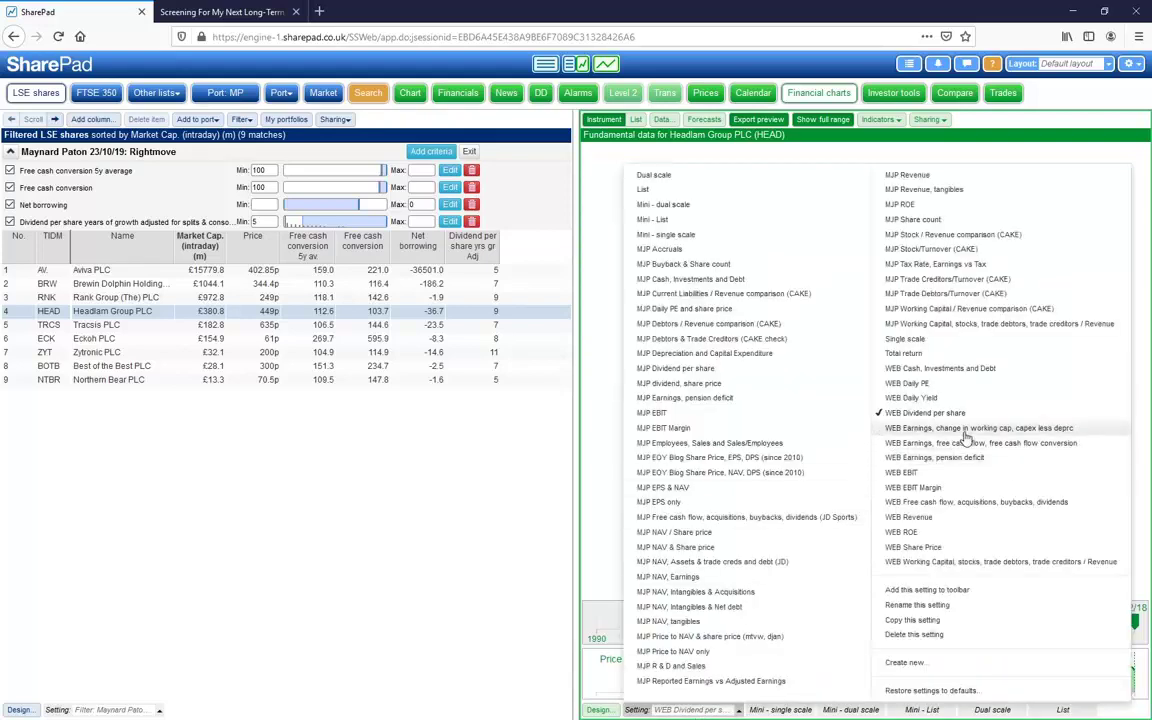
left_click(1006, 442)
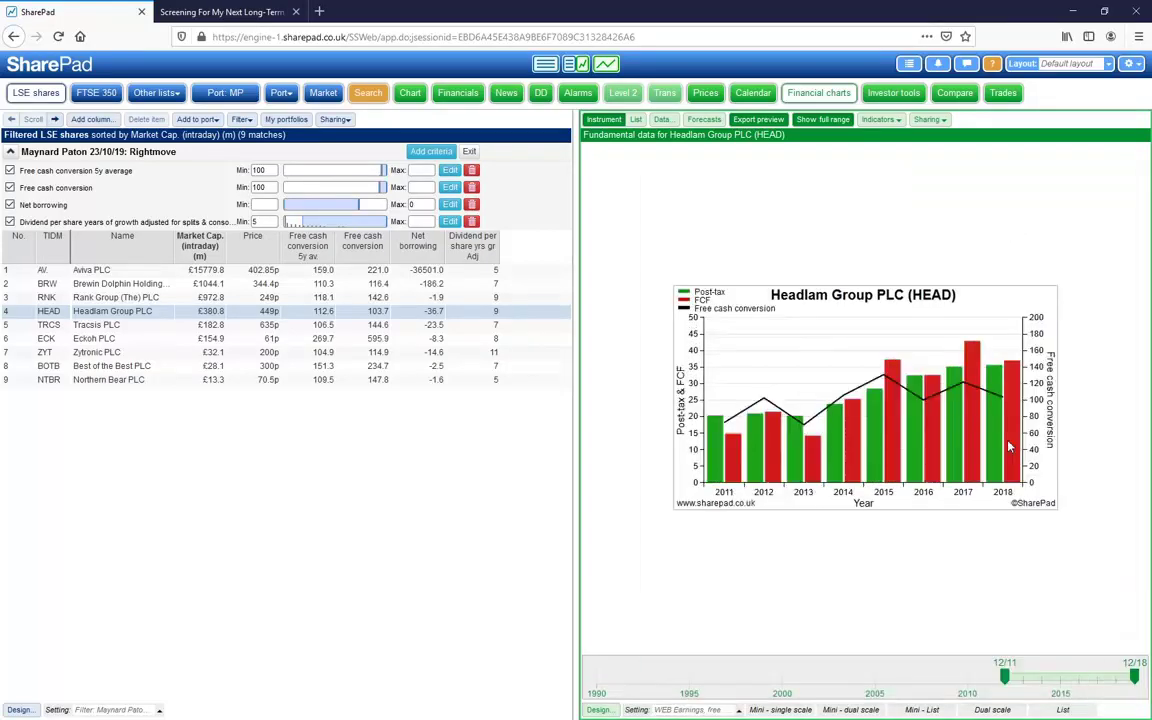
left_click_drag(1005, 678, 930, 678)
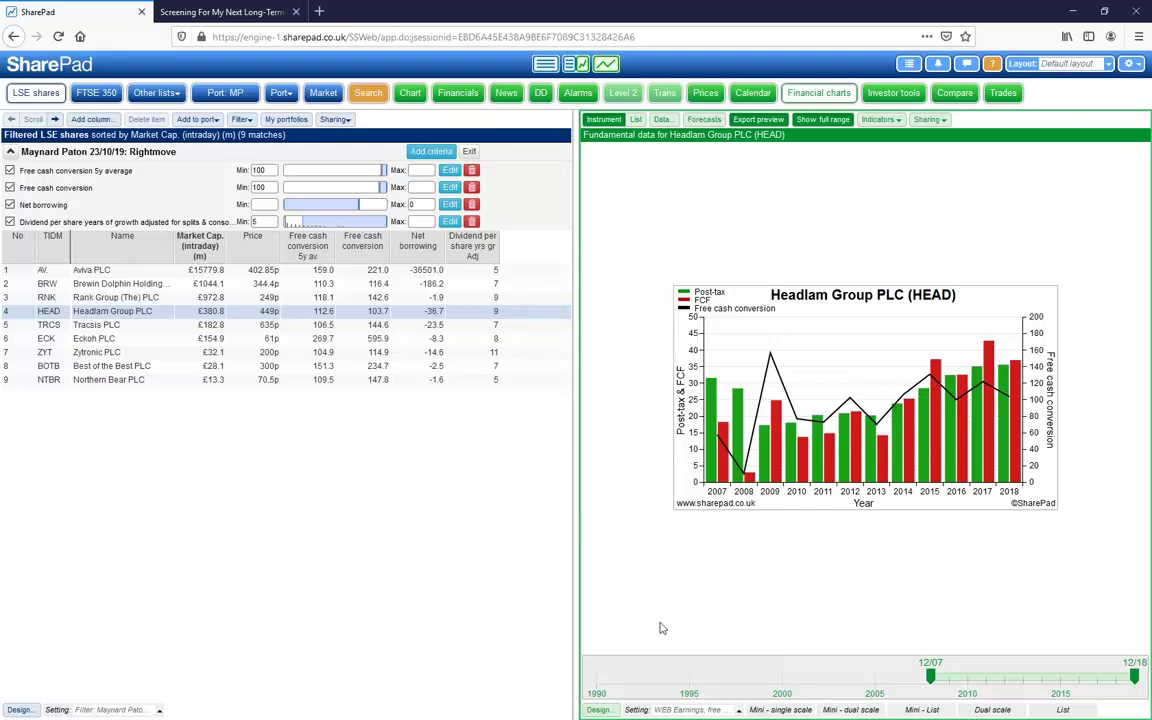
Step: Chart Headlam's cash, investments and debt with the WEB setting, followed by its WEB Earnings, pension deficit chart
left_click(686, 709)
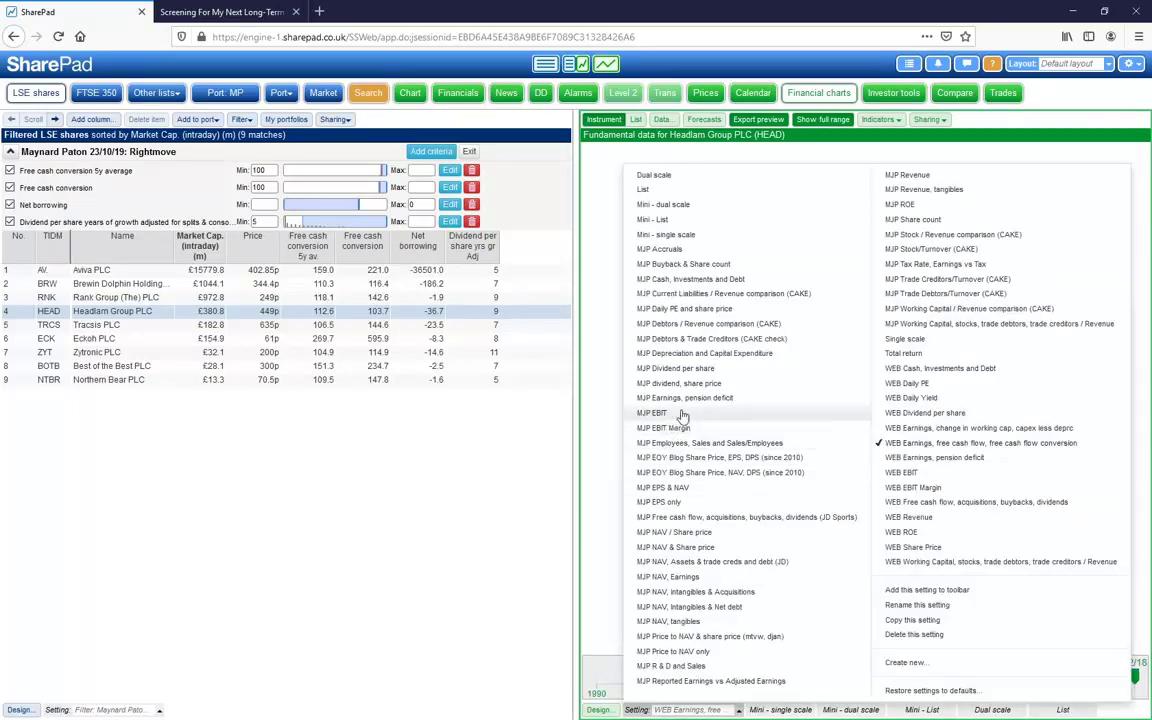
left_click(932, 369)
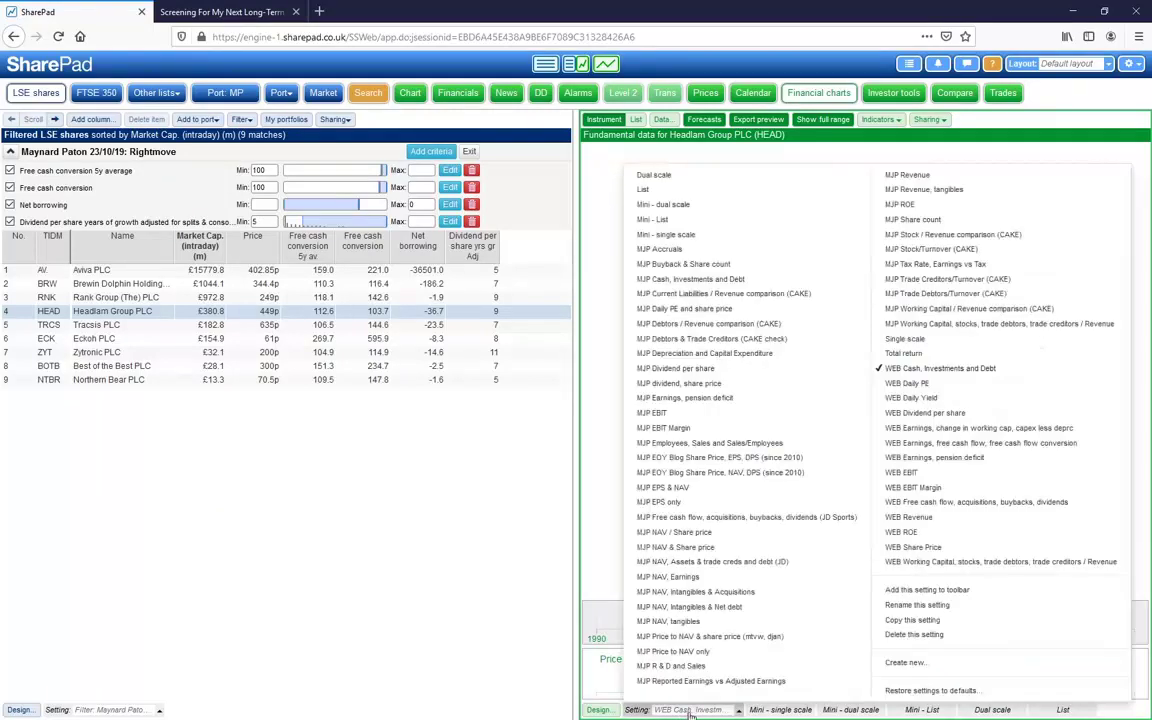
left_click(637, 709)
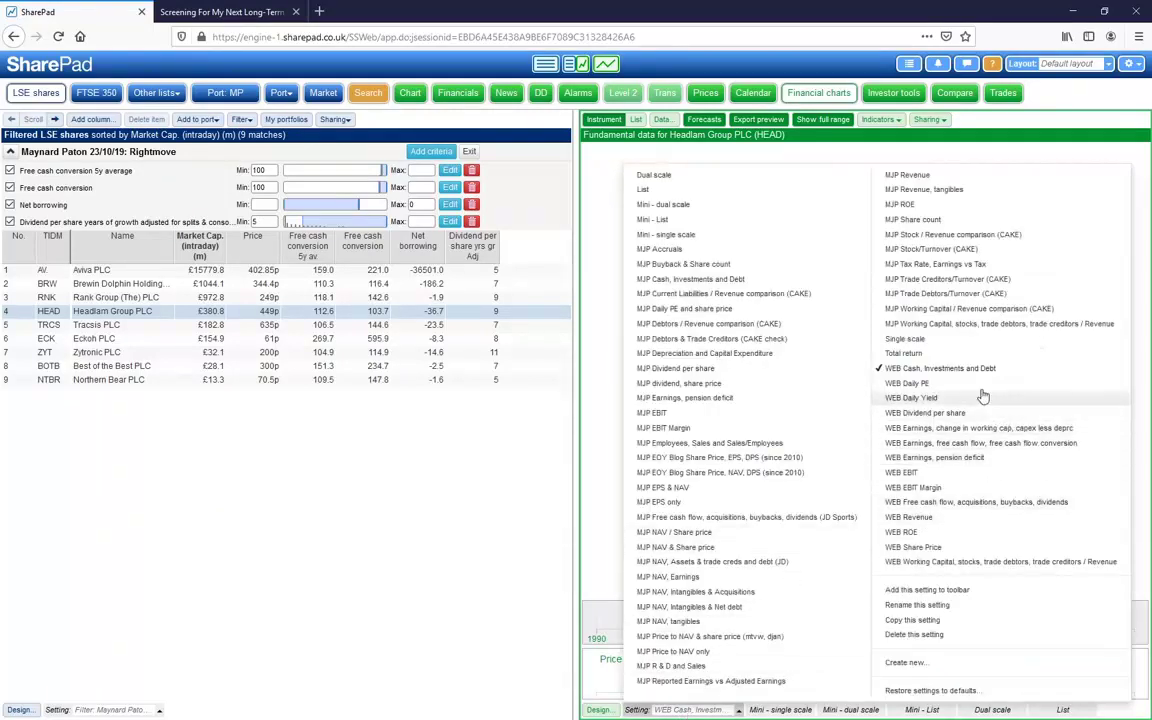
left_click(975, 457)
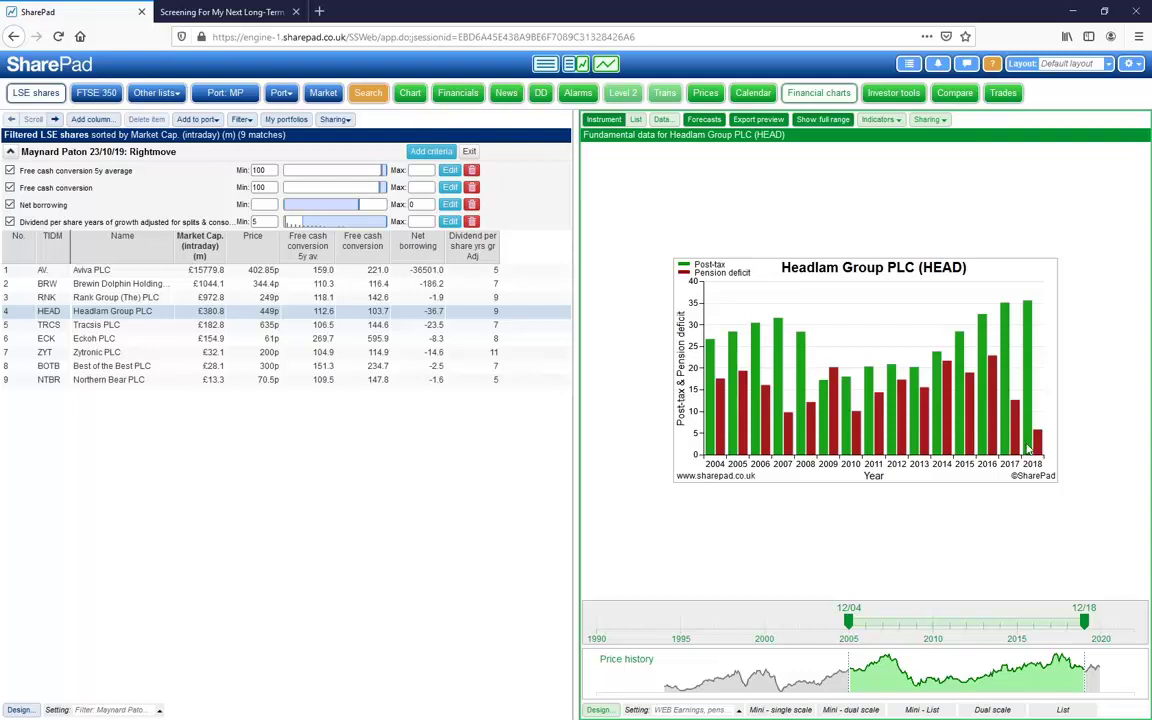
Step: Chart Headlam's earnings, change in working capital and capex less depreciation with the WEB setting, extending the date range back to 12/08
right_click(1027, 449)
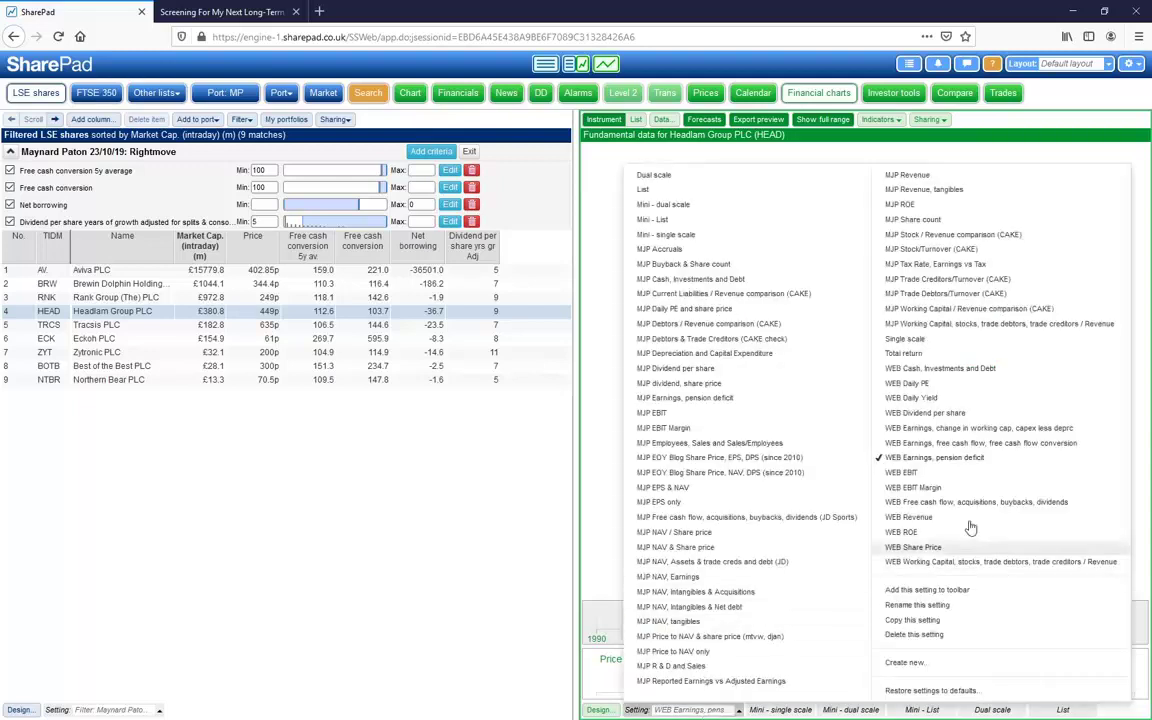
left_click(1021, 429)
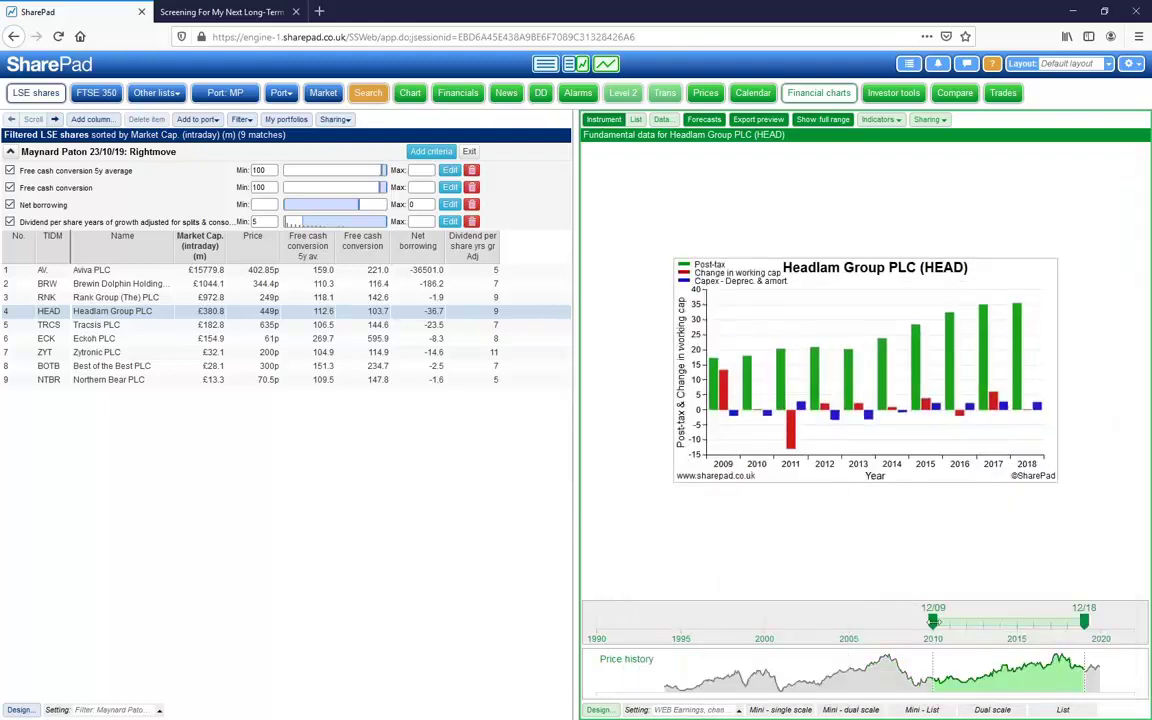
mouse_move(933, 621)
left_mouse_down()
mouse_move(900, 621)
mouse_move(916, 621)
left_mouse_up()
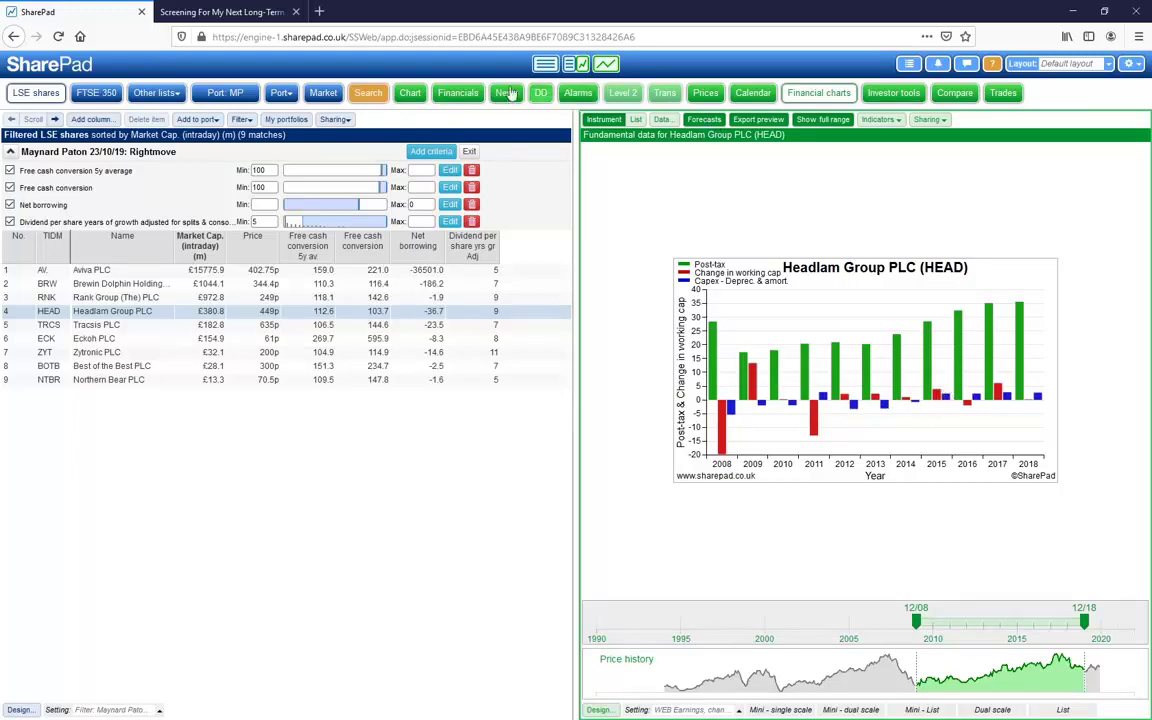
Step: Open Headlam's cash flow statement and compare the capital expenditure row with depreciation and amortisation from 2014 to 2018
left_click(457, 92)
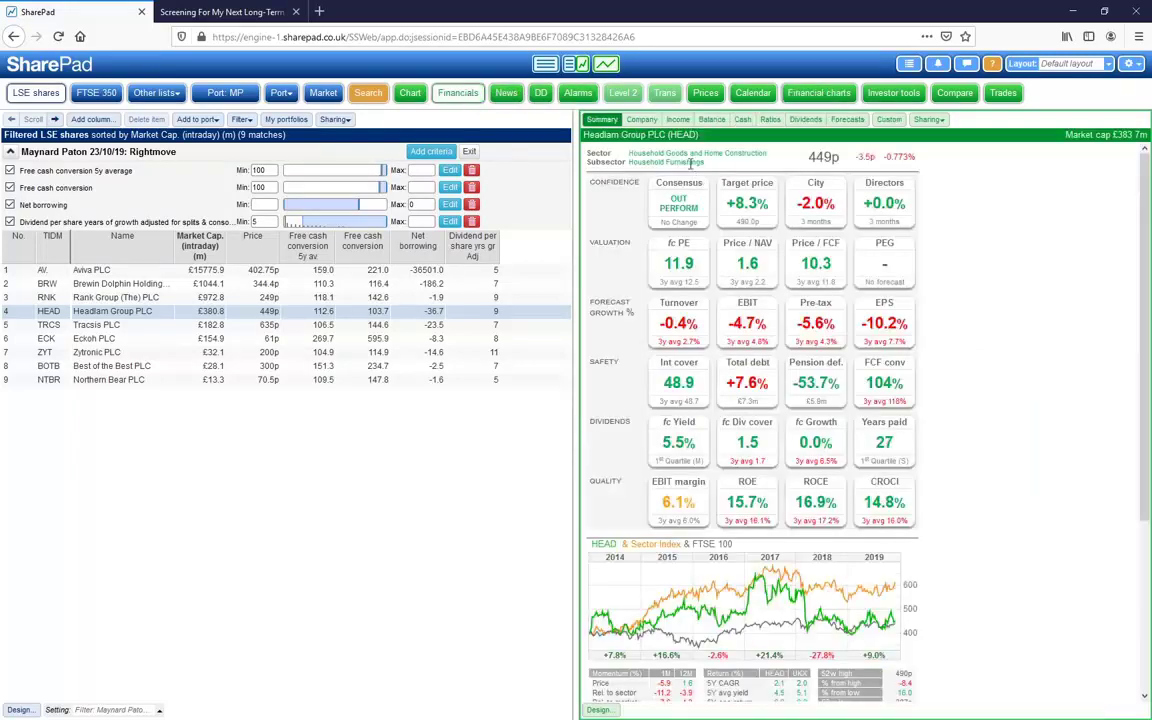
left_click(742, 119)
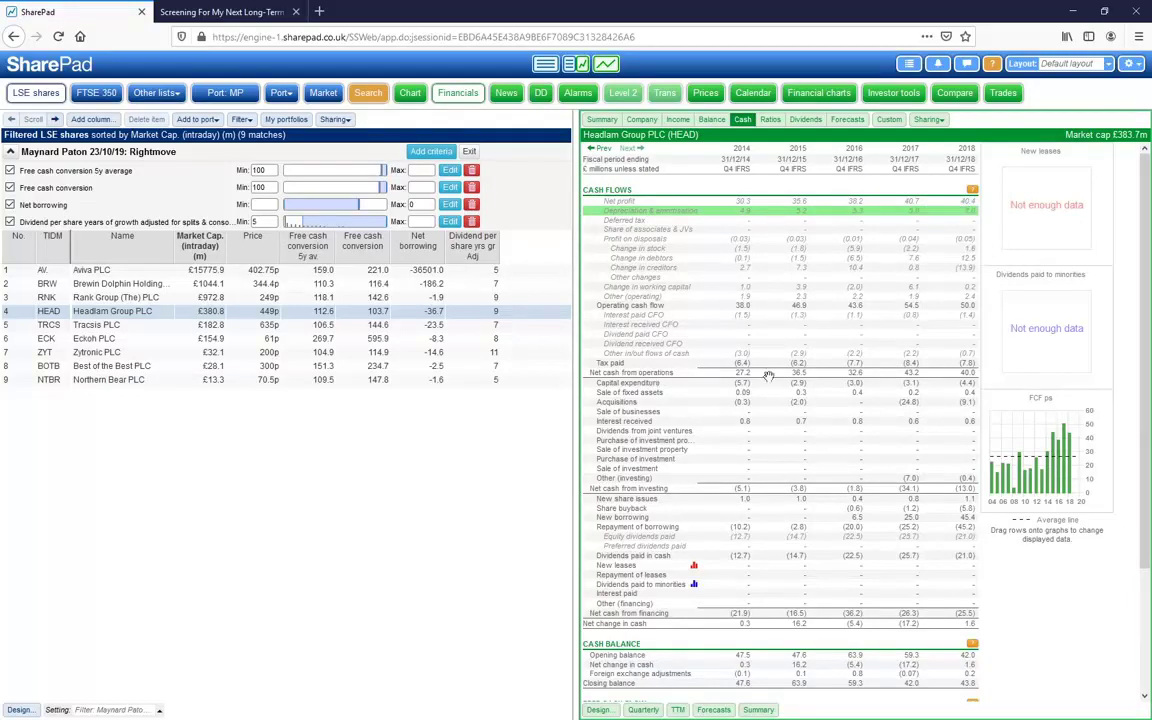
left_click(659, 384)
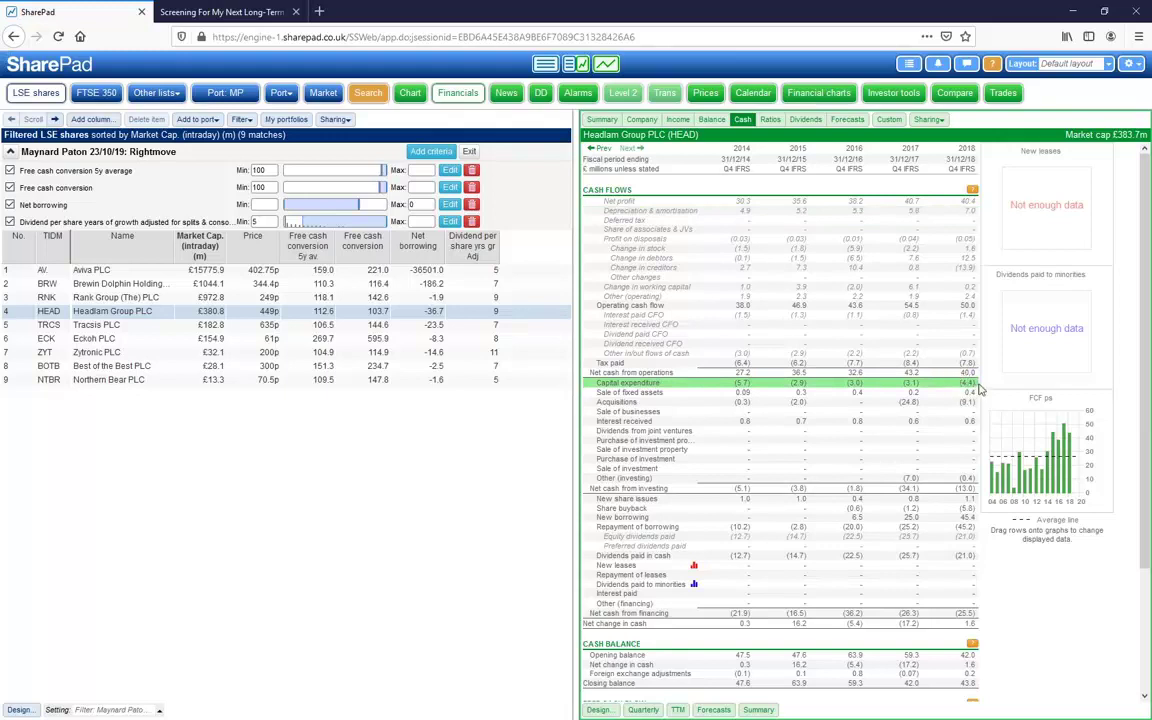
left_click(915, 211)
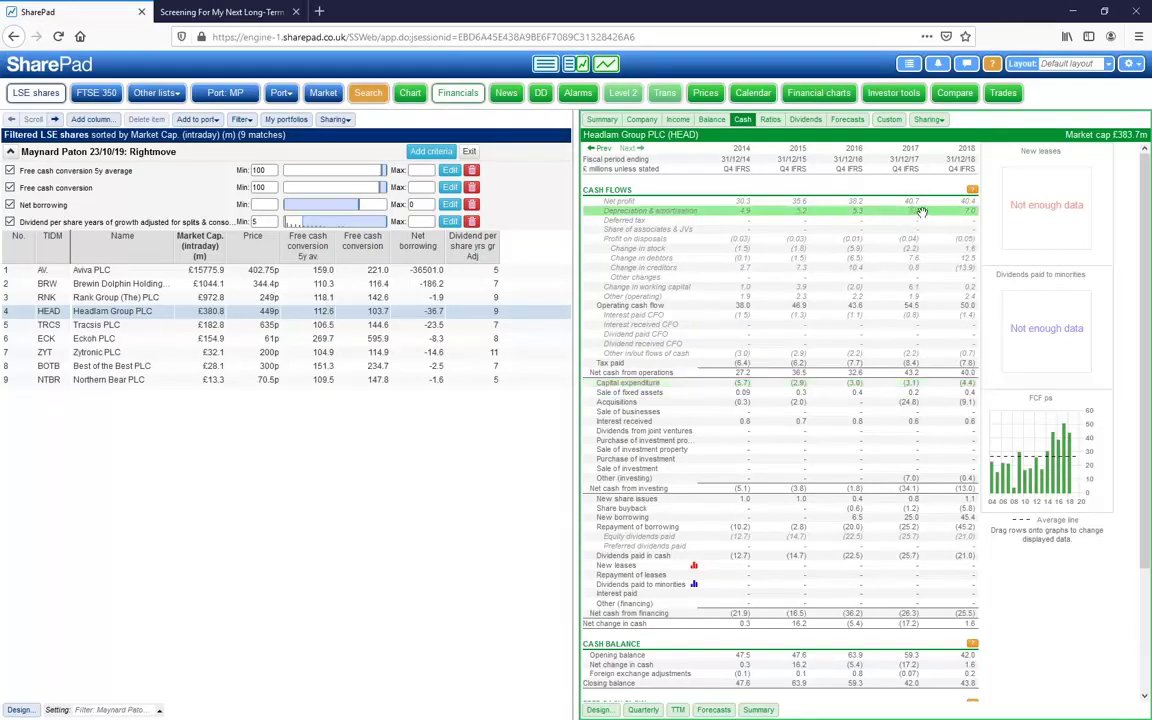
left_click(896, 383)
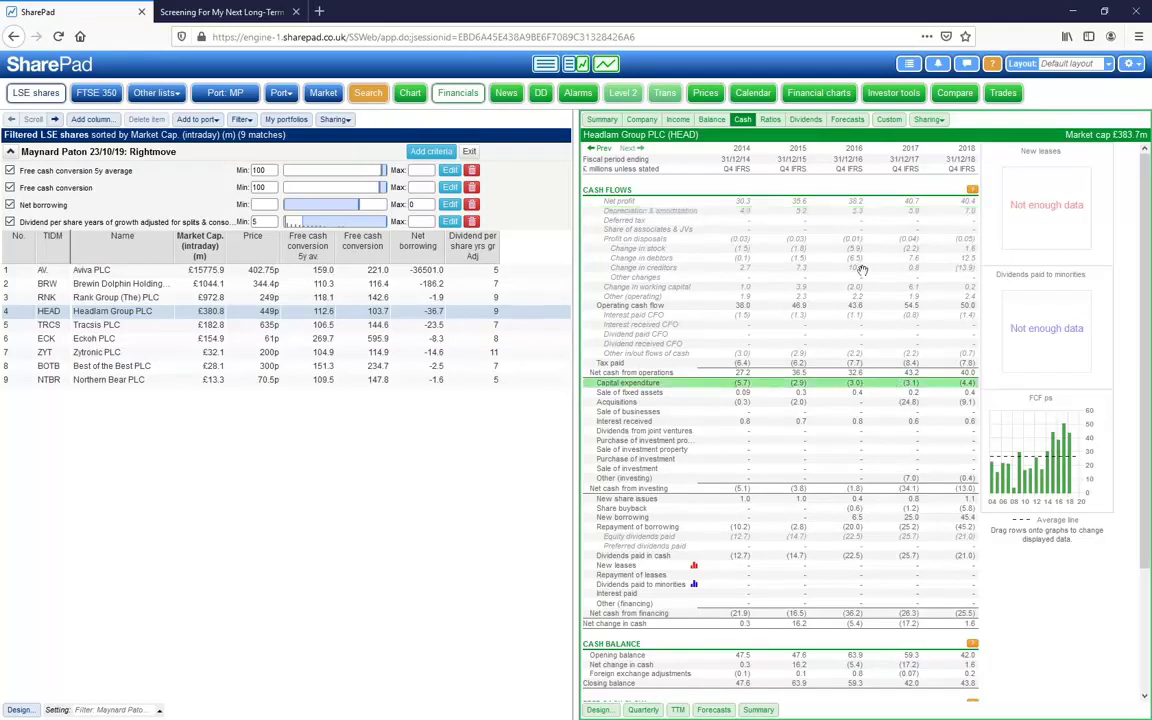
Step: Recheck the working capital and capex chart, and open Headlam's balance sheet to examine its tangible assets
left_click(830, 93)
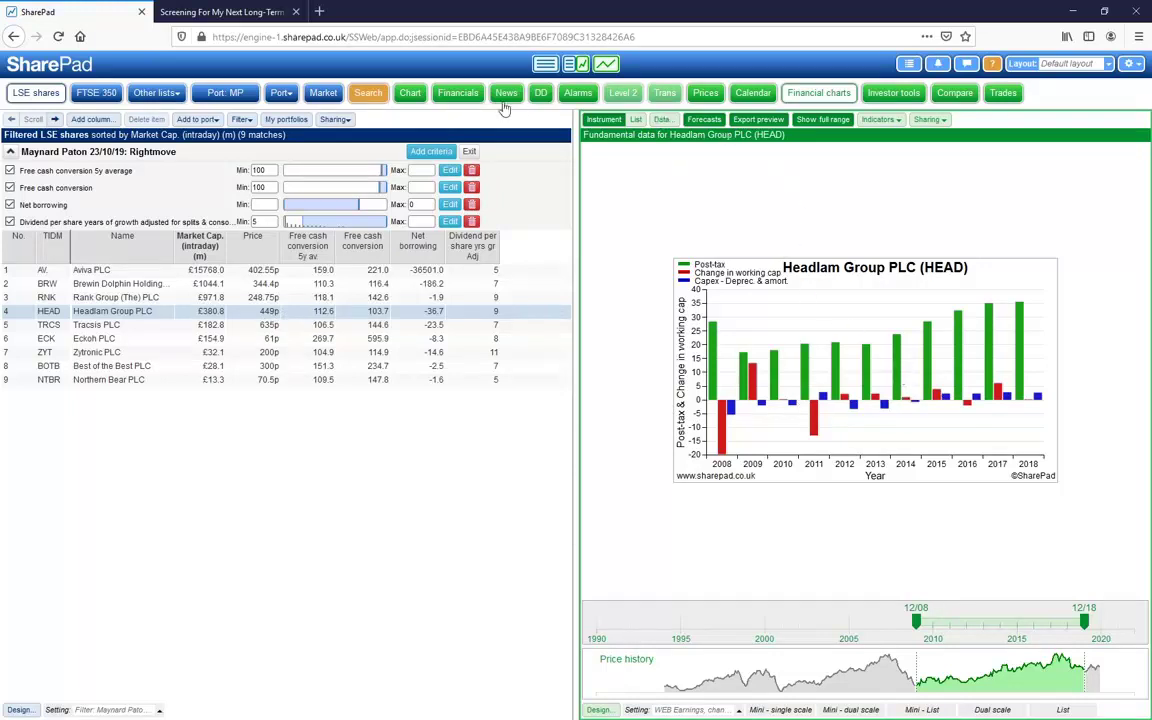
left_click(457, 100)
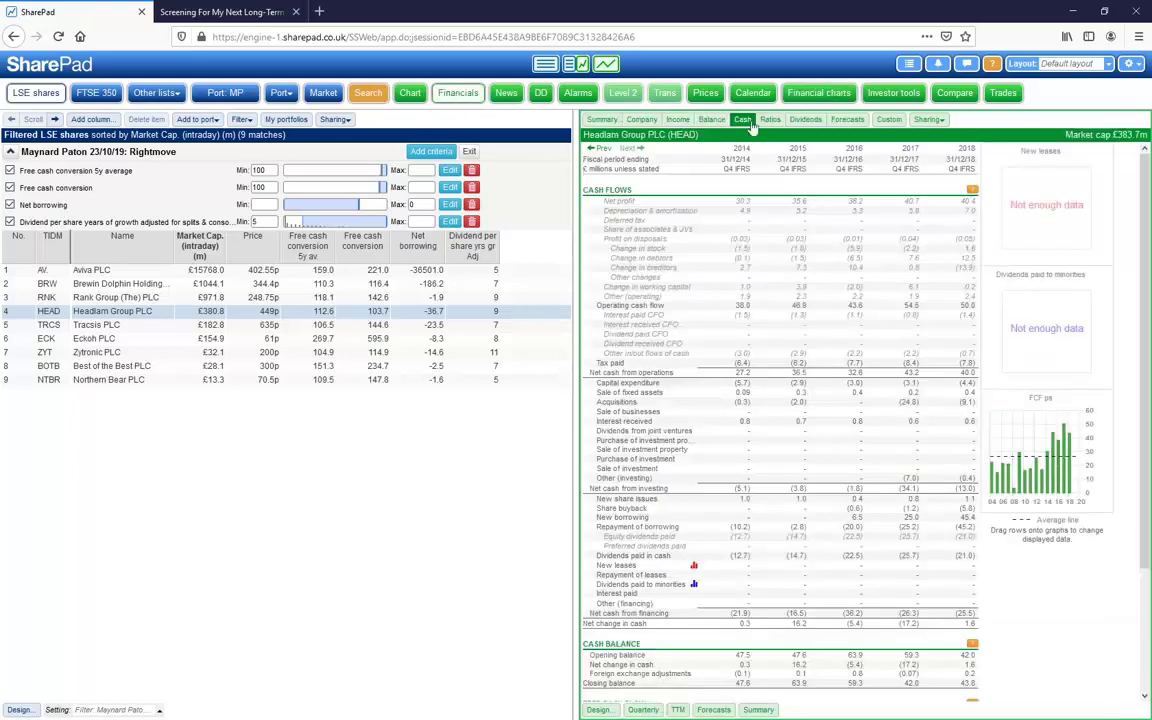
left_click(711, 119)
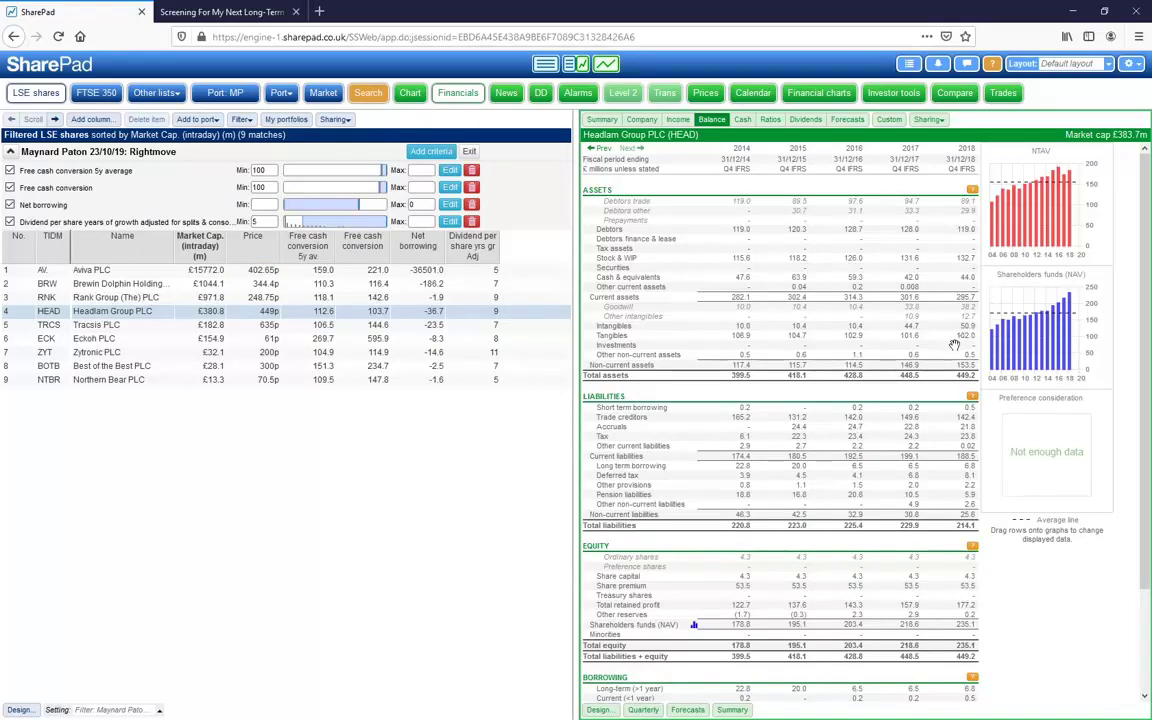
Step: Open Headlam's Final Results announcement of 6 March 2019 and find the Investments and Capital Expenditure section
left_click(505, 93)
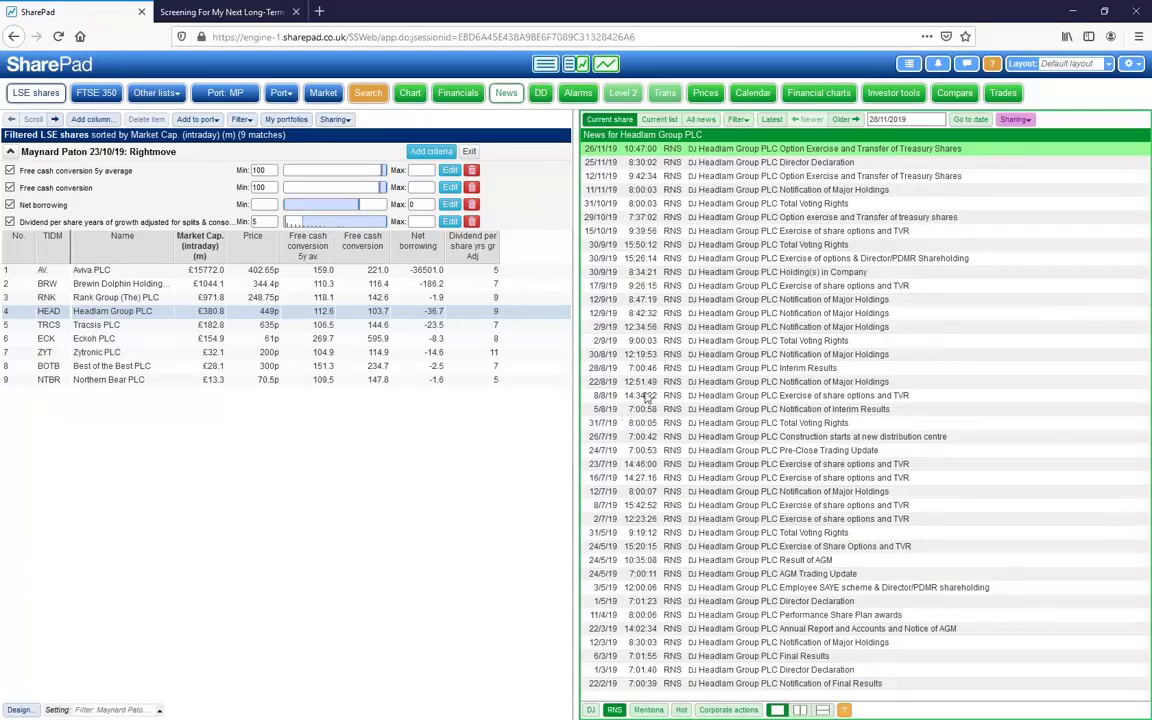
left_click(806, 657)
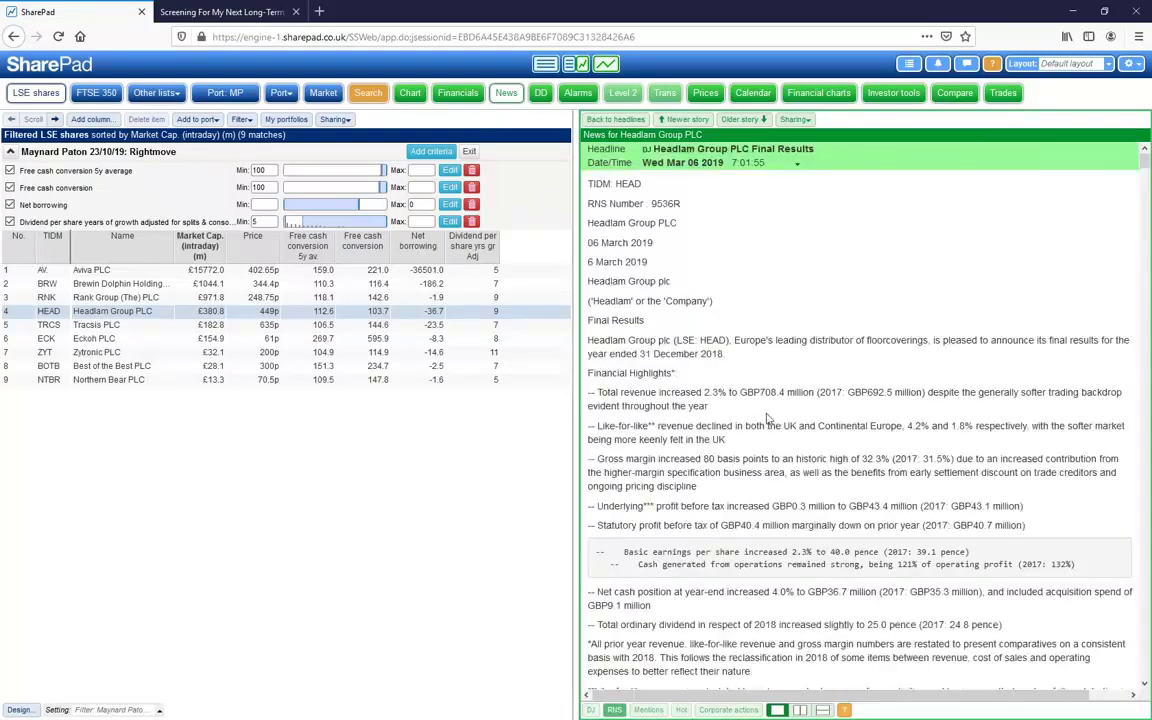
scroll(813, 385, "down", 12)
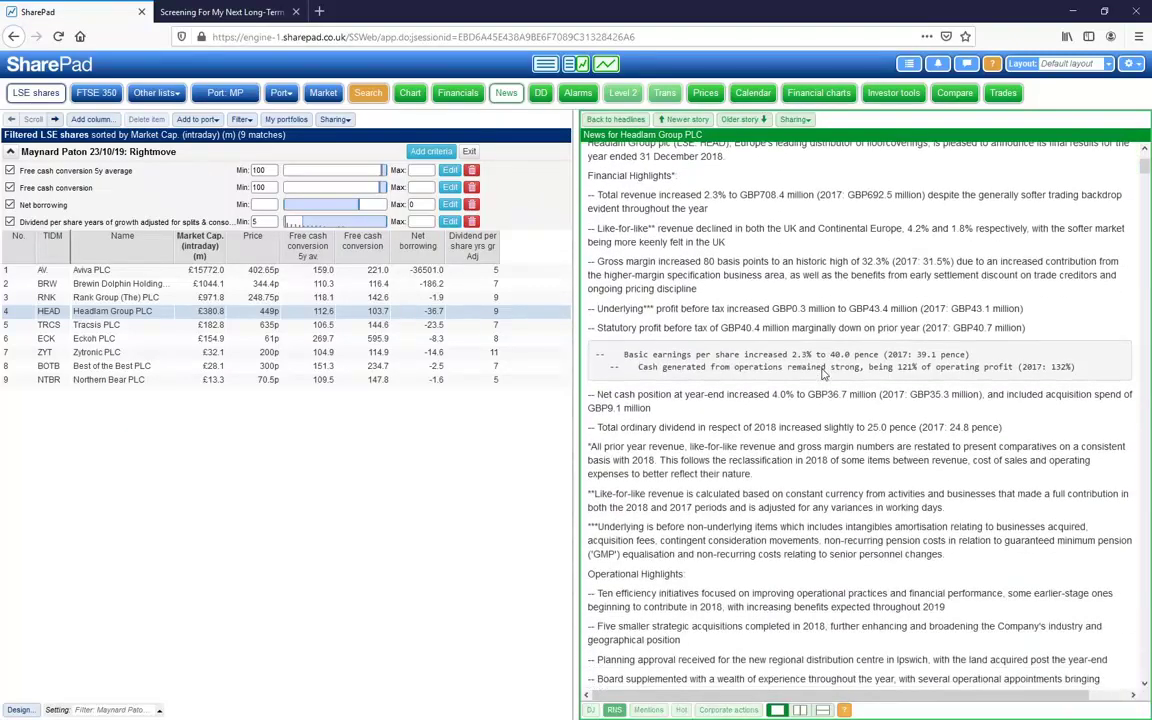
scroll(818, 403, "down", 10)
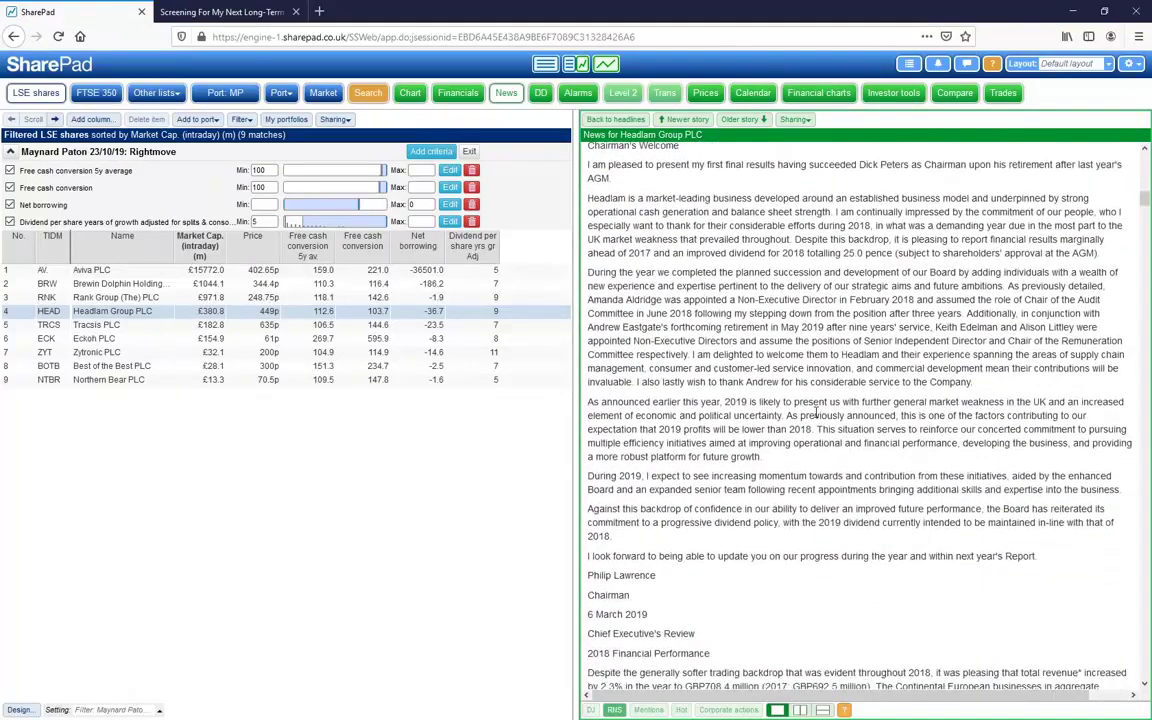
scroll(816, 412, "down", 12)
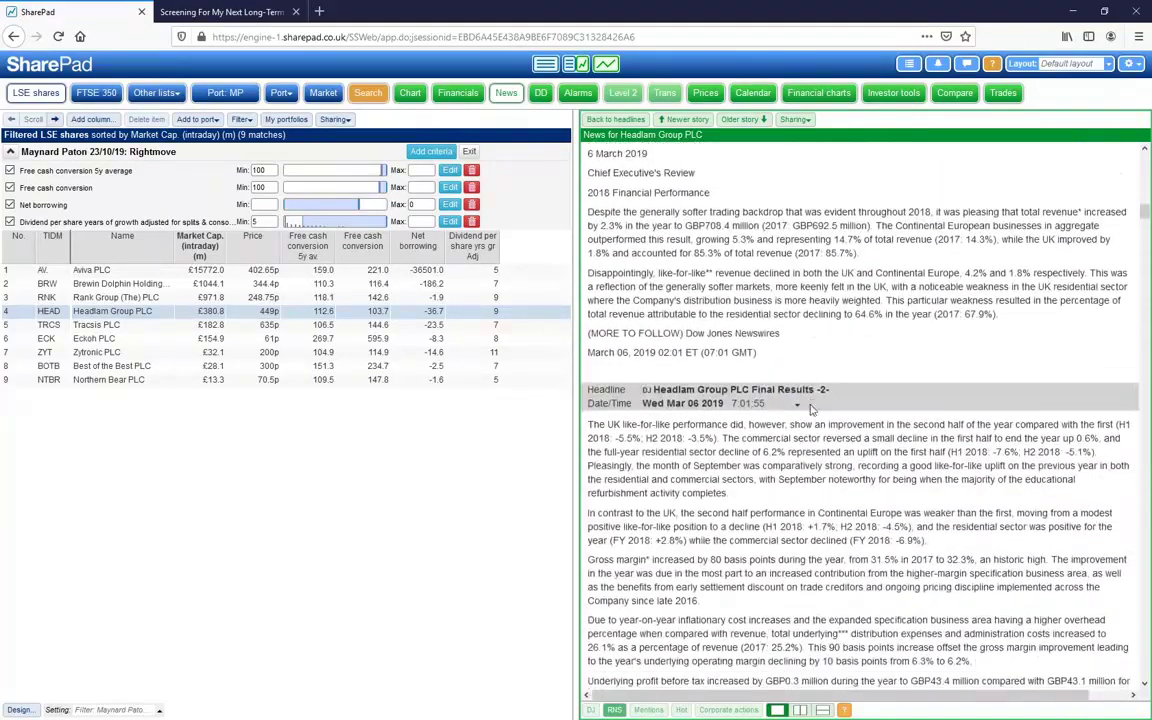
scroll(808, 412, "down", 10)
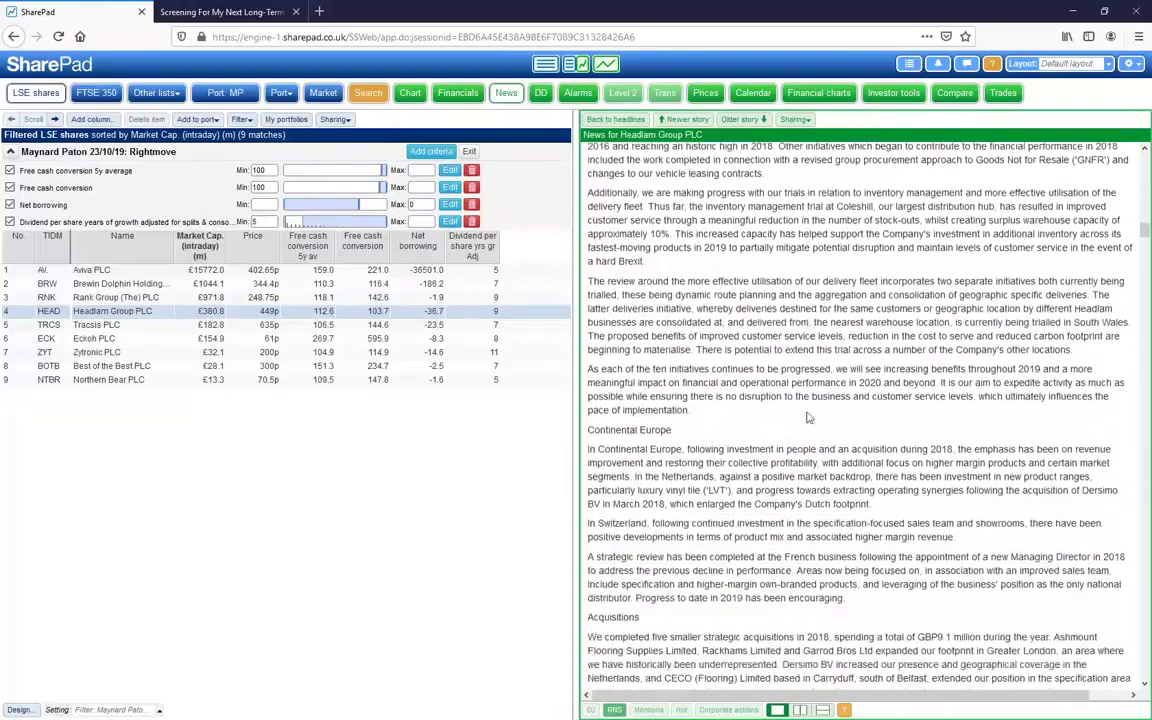
scroll(808, 420, "down", 10)
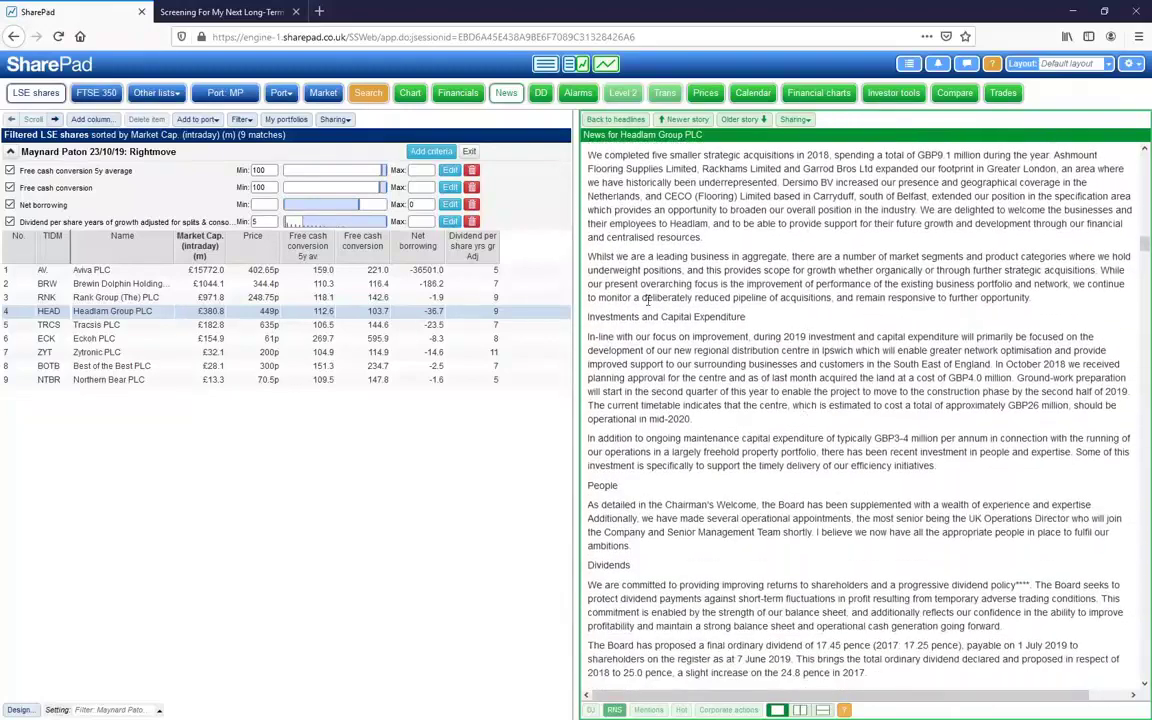
left_click_drag(658, 316, 746, 320)
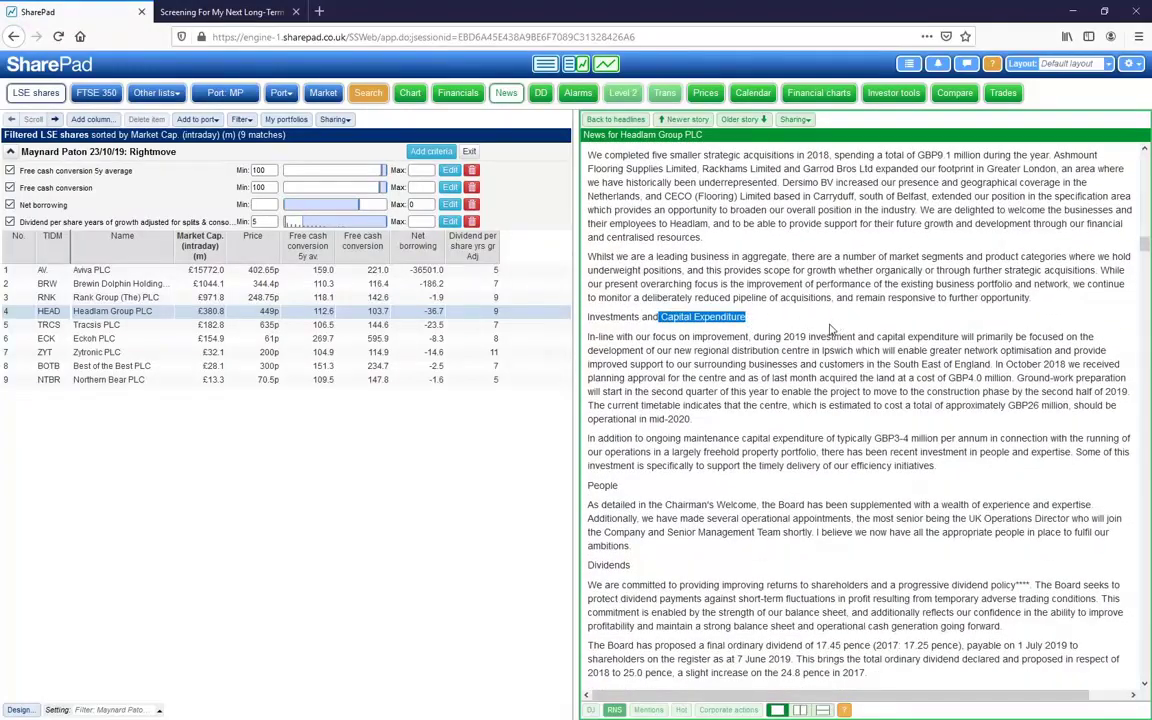
Step: Highlight the wording on ongoing maintenance capital expenditure of typically GBP3-4 million per annum
left_click_drag(596, 438, 769, 438)
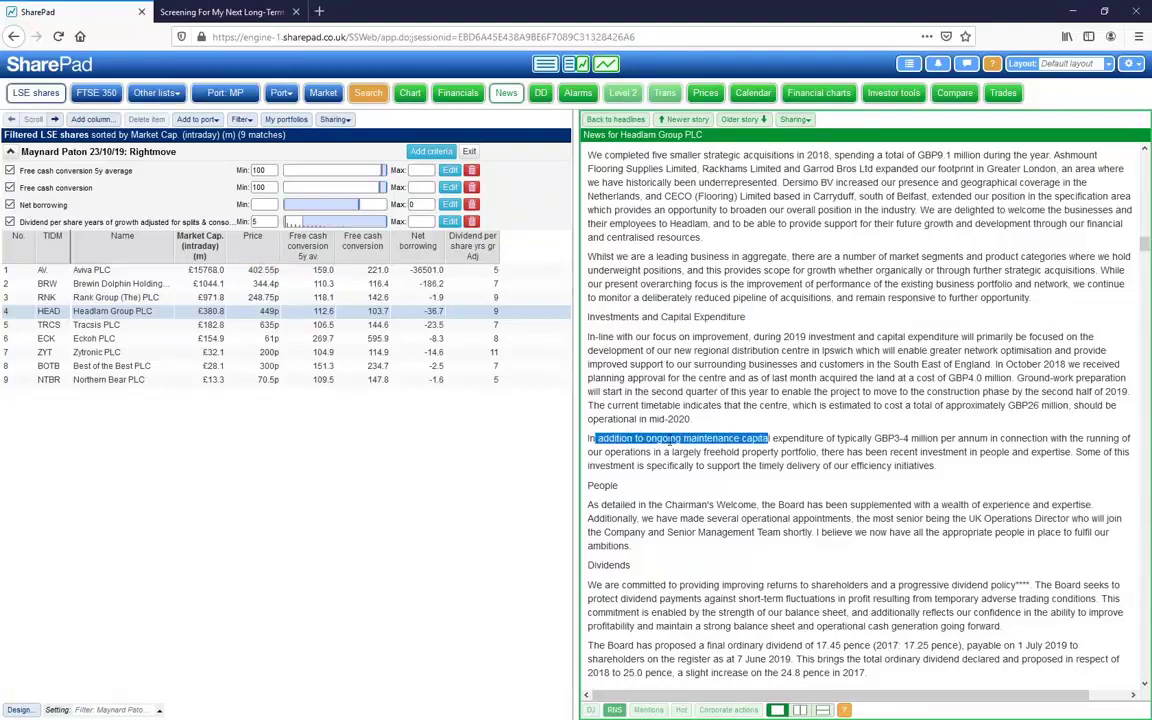
left_click_drag(696, 438, 996, 440)
left_click(1033, 439)
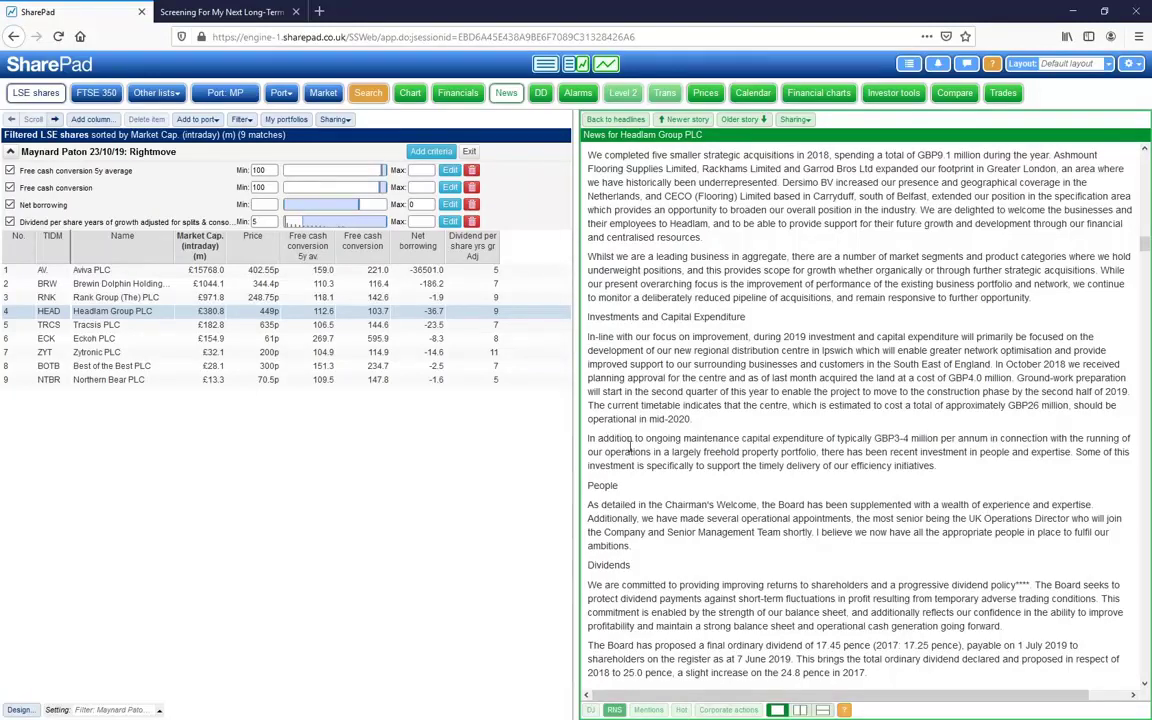
Step: Highlight the phrase "largely freehold property portfolio" and the GBP3-4 million figure while examining the maintenance capital expenditure paragraph
left_click_drag(649, 451, 815, 453)
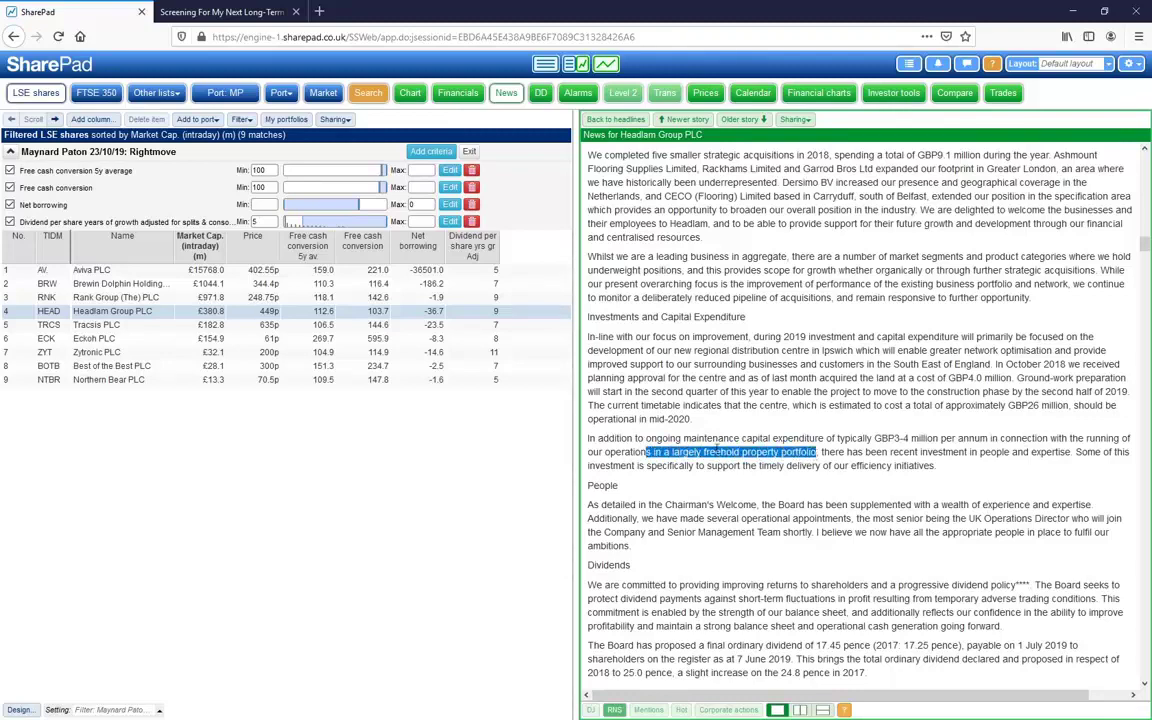
left_click_drag(673, 452, 817, 455)
left_click(677, 458)
left_click_drag(674, 452, 810, 452)
left_click_drag(876, 438, 967, 440)
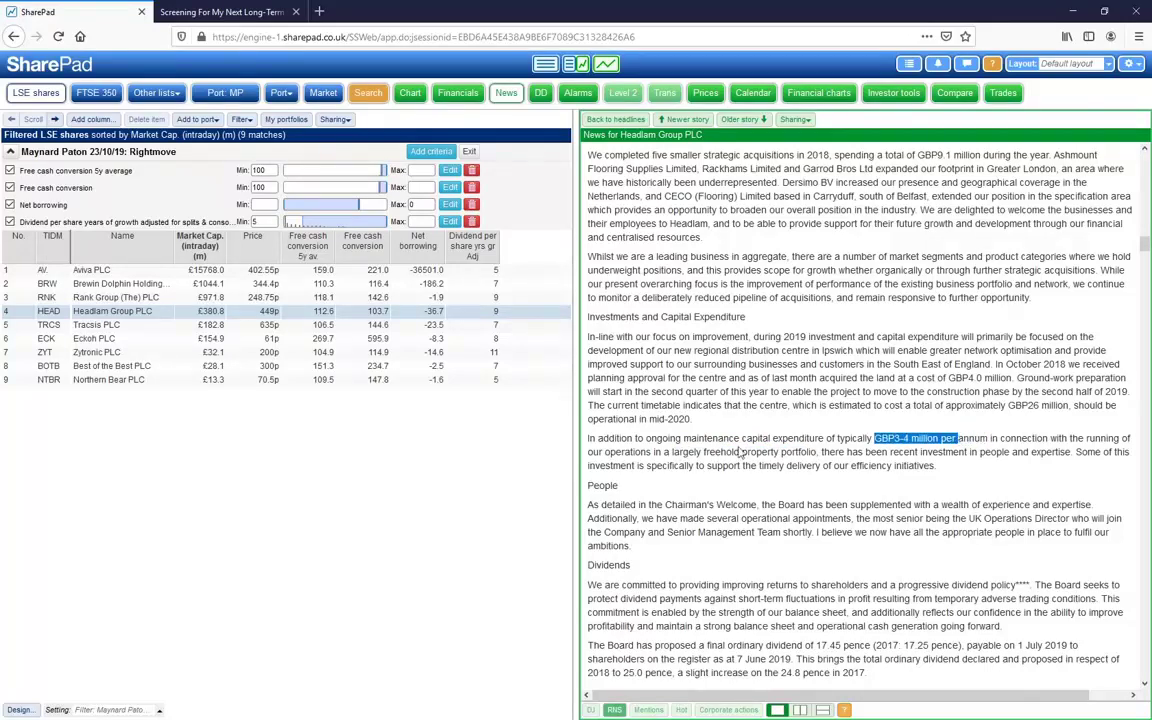
left_click_drag(676, 452, 818, 452)
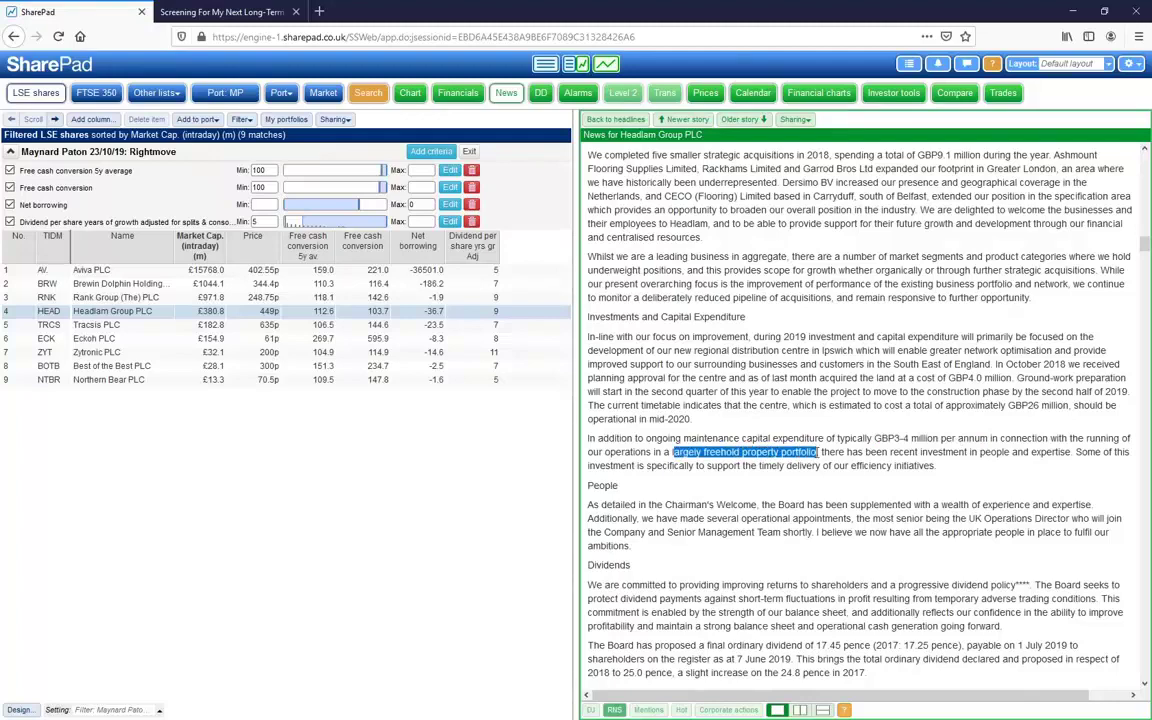
left_click(674, 454)
left_click_drag(704, 451, 810, 462)
left_click(692, 454)
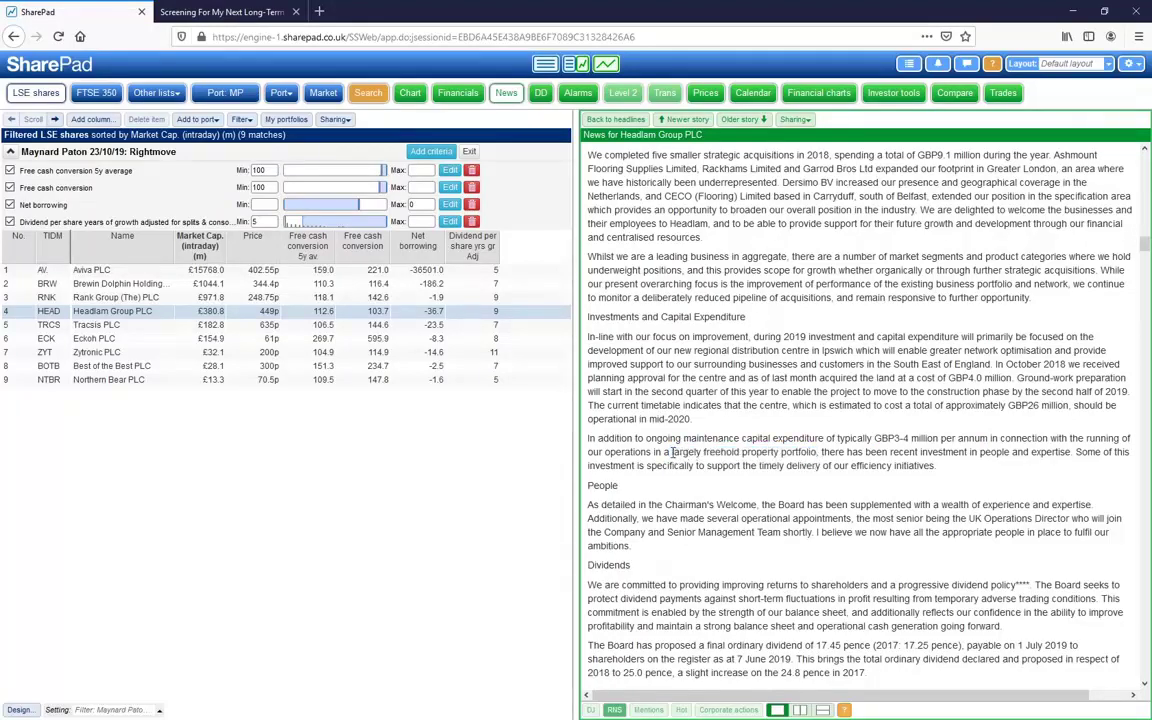
left_click_drag(673, 453, 815, 452)
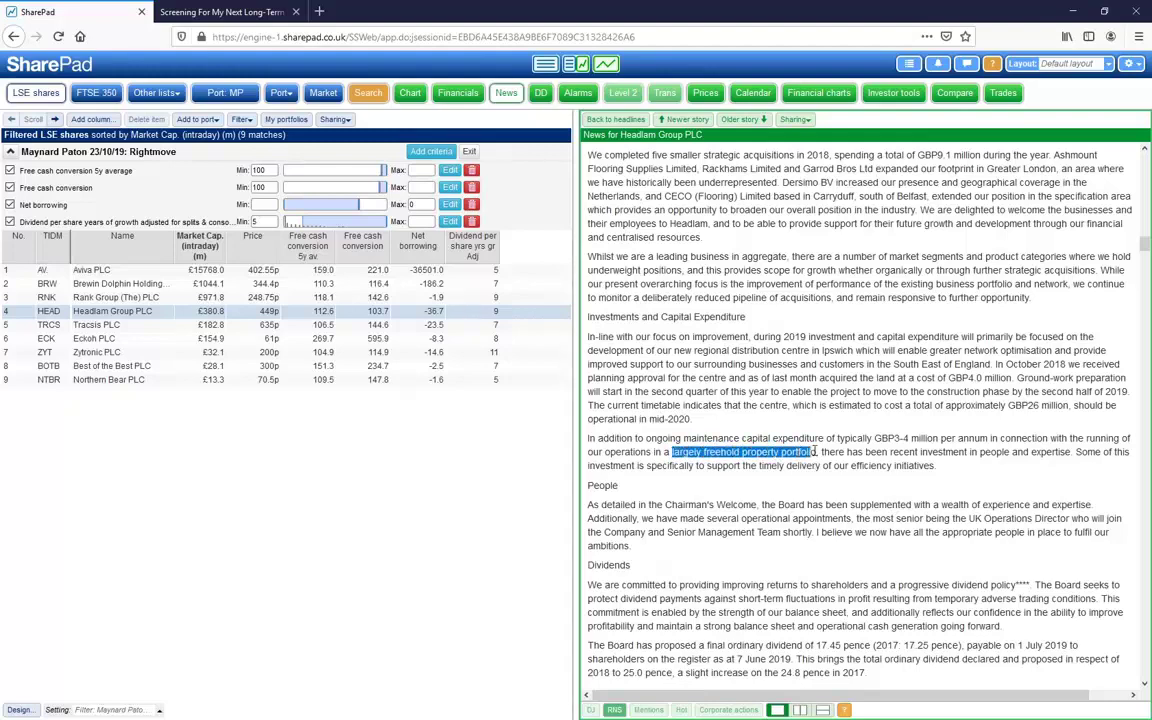
left_click(706, 453)
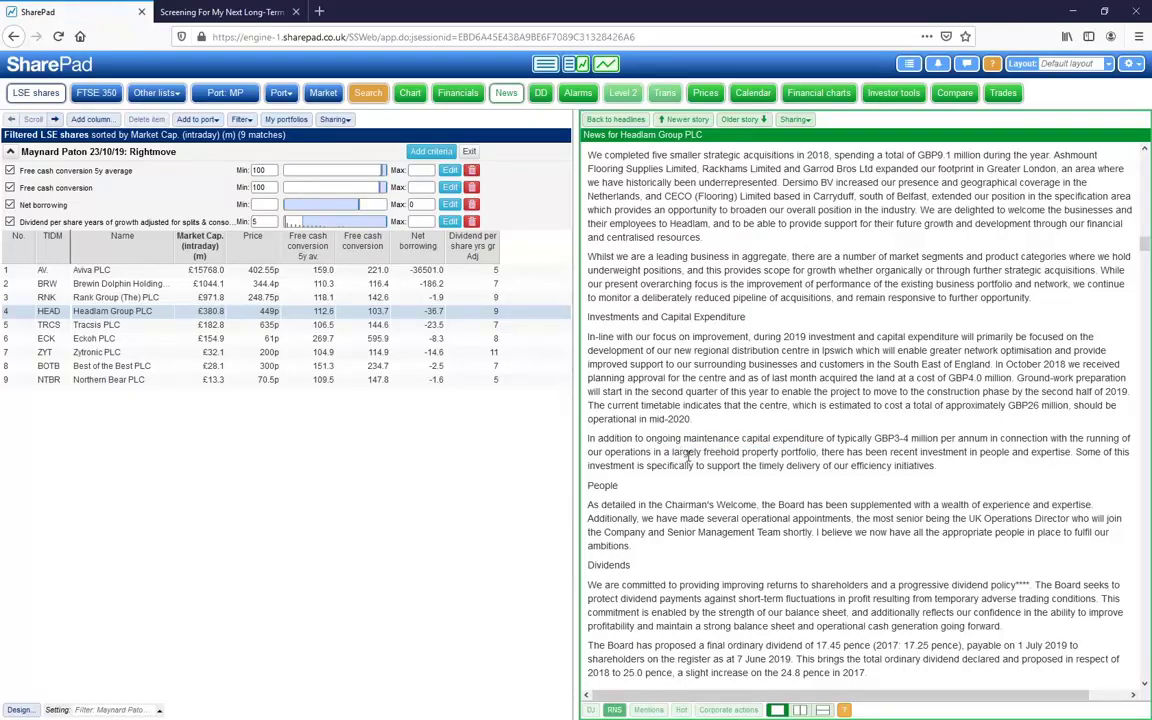
left_click_drag(703, 452, 816, 454)
left_click(753, 451)
left_click_drag(689, 453, 817, 453)
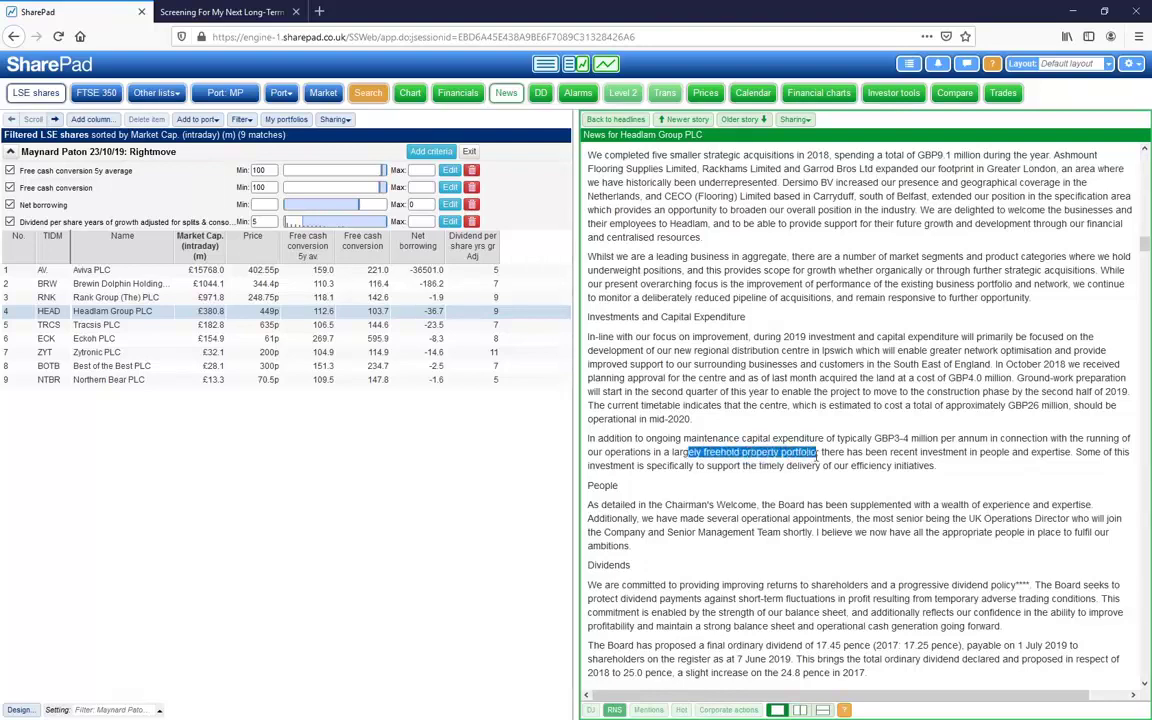
left_click(705, 452)
left_click_drag(702, 452, 916, 440)
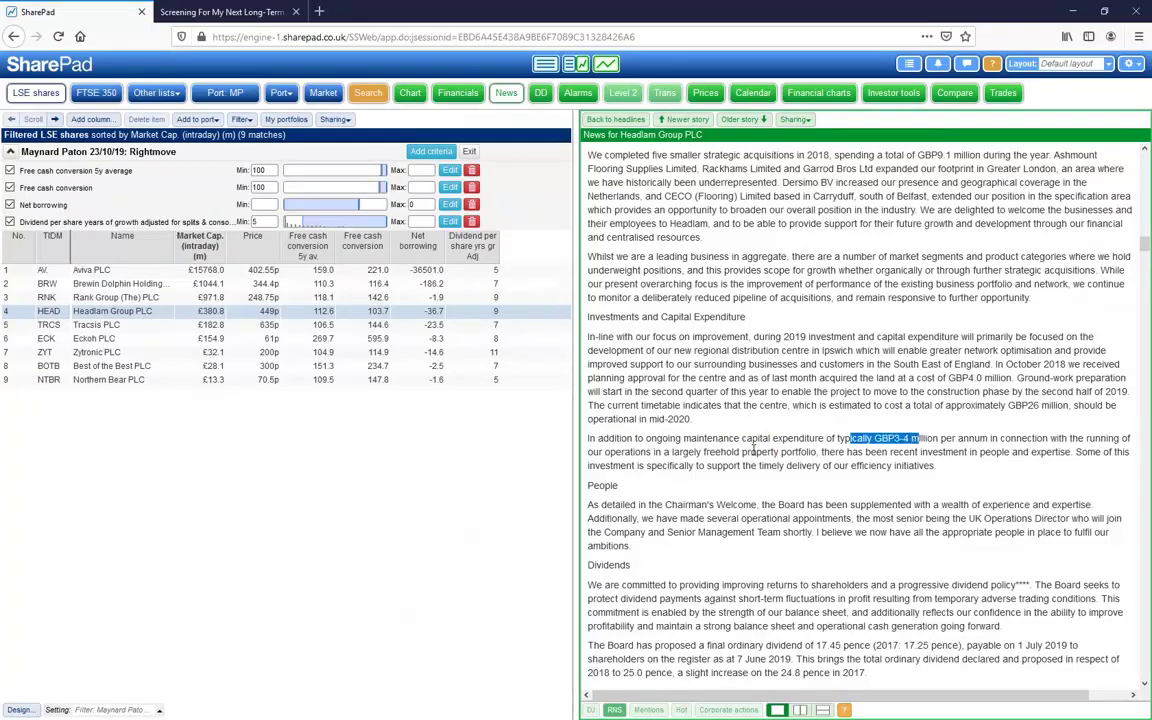
left_click(725, 450)
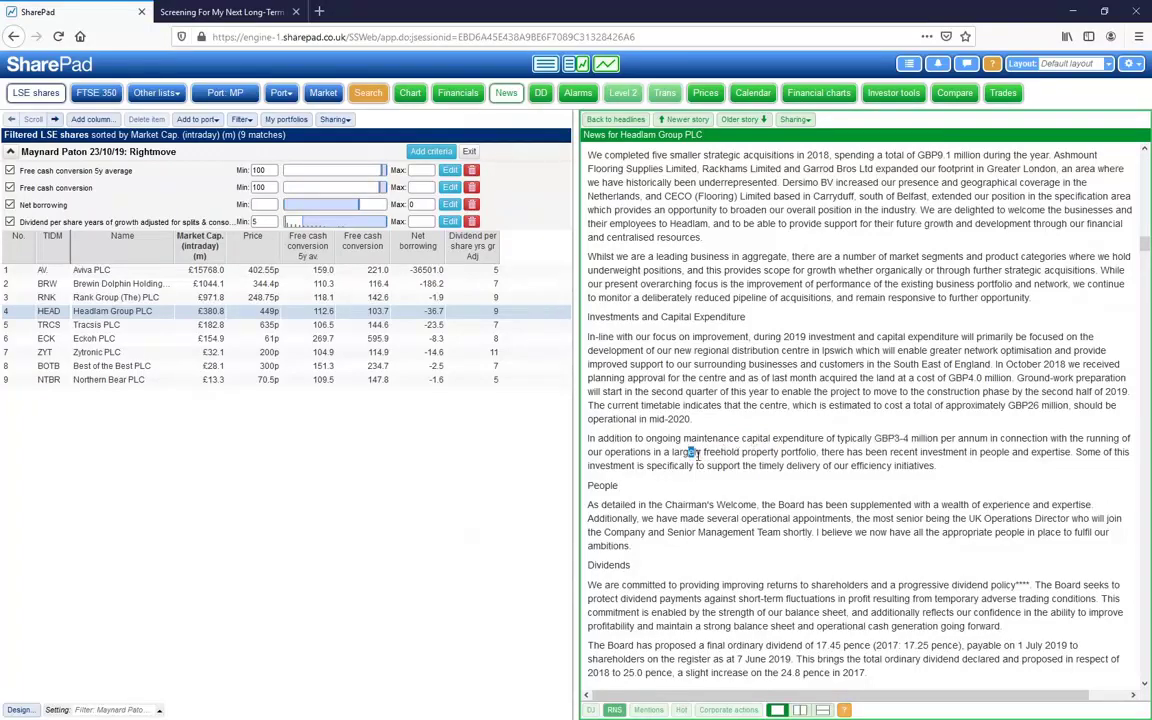
left_click_drag(693, 453, 813, 452)
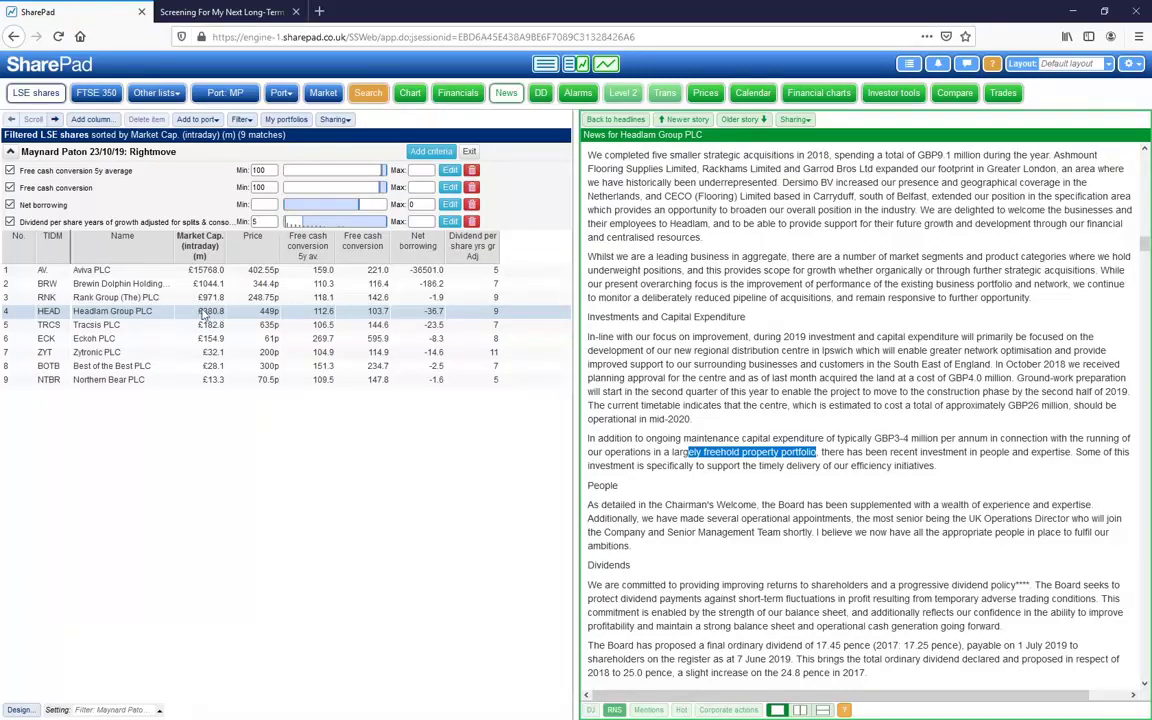
Step: Examine the cash and tangibles rows in Headlam's balance sheet, and return to the company's financial summary
left_click(450, 92)
left_click(603, 120)
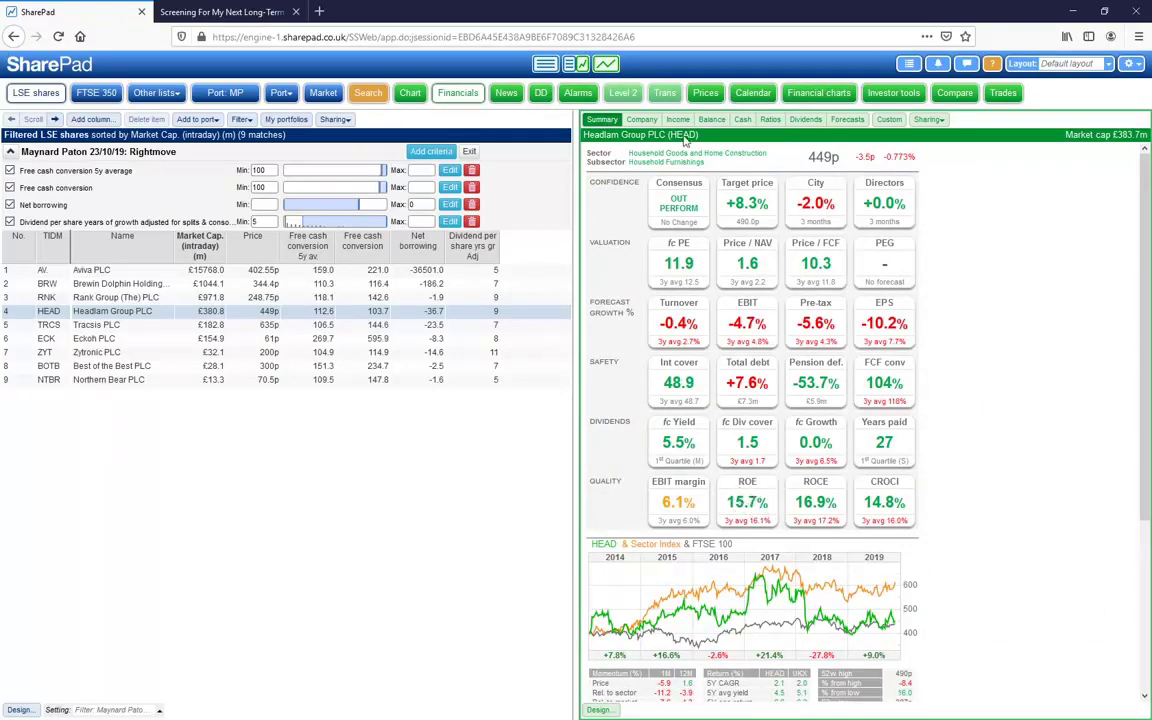
left_click(711, 122)
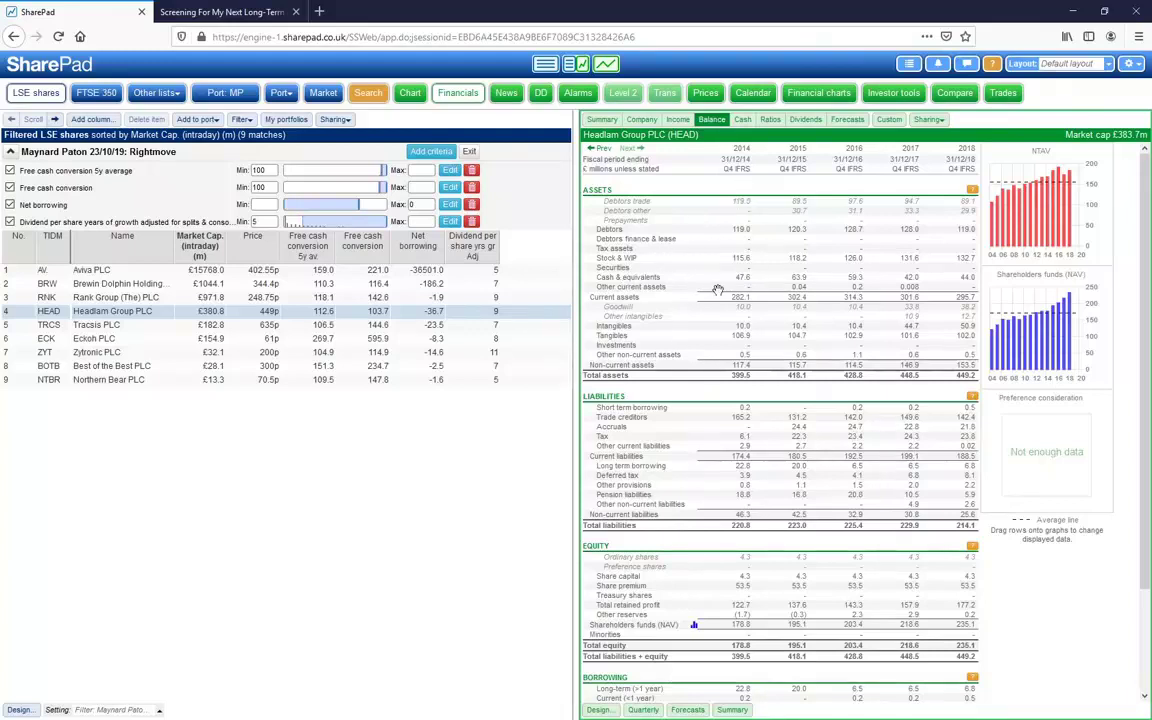
left_click(955, 279)
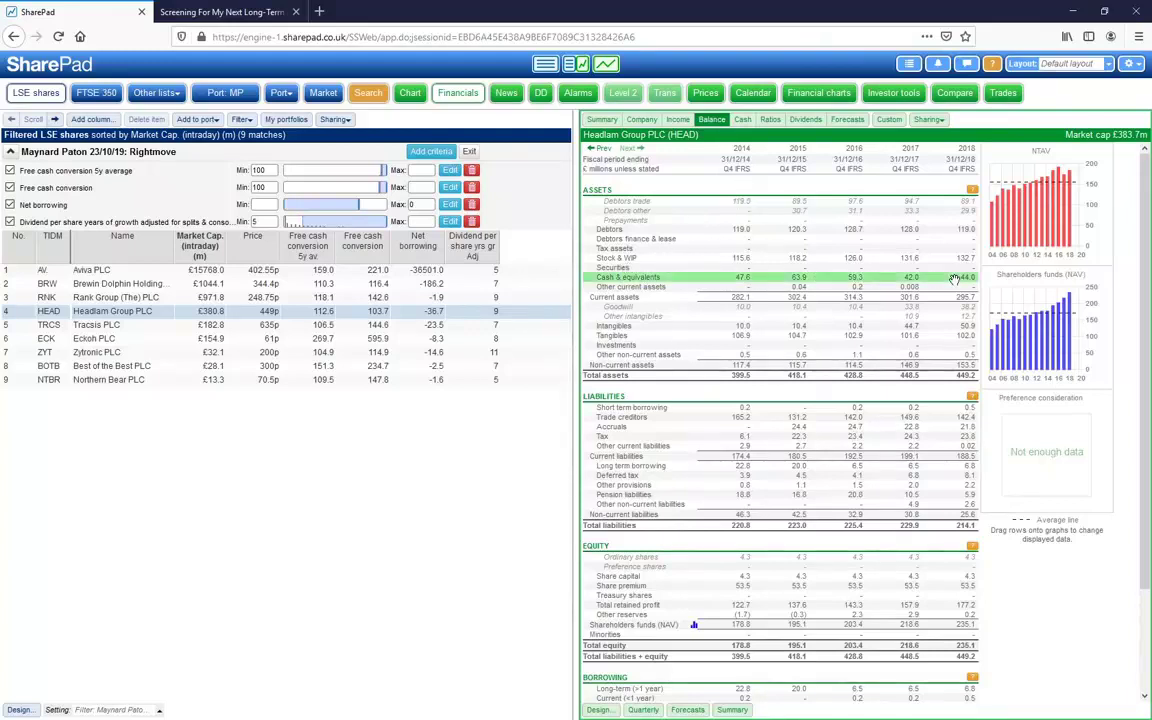
left_click(955, 335)
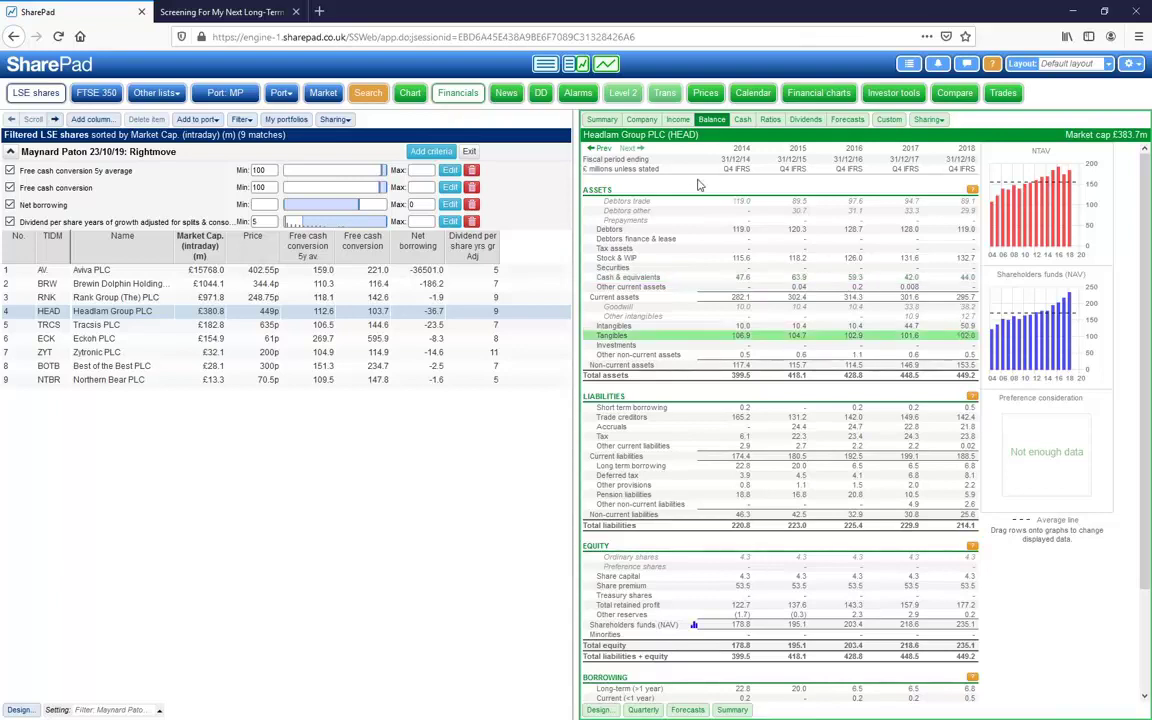
left_click(602, 119)
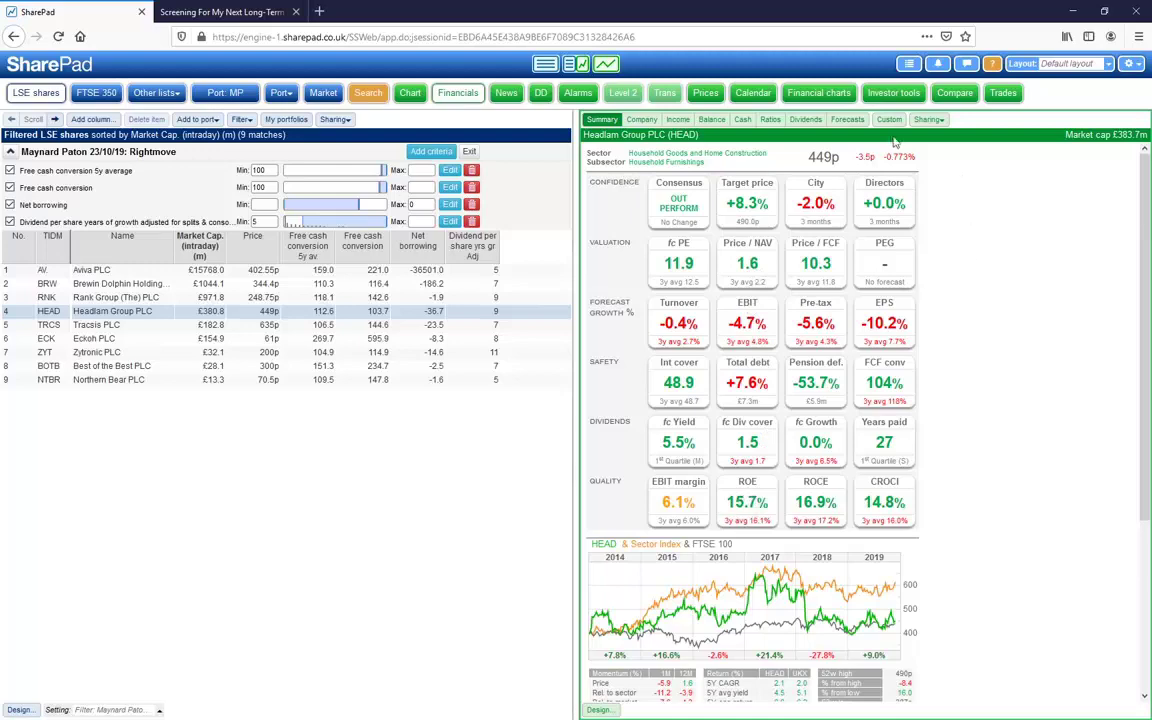
Step: Display Headlam's financial chart with the "WEB Working Capital, stocks, trade debtors, trade creditors / Revenue" setting
left_click(818, 92)
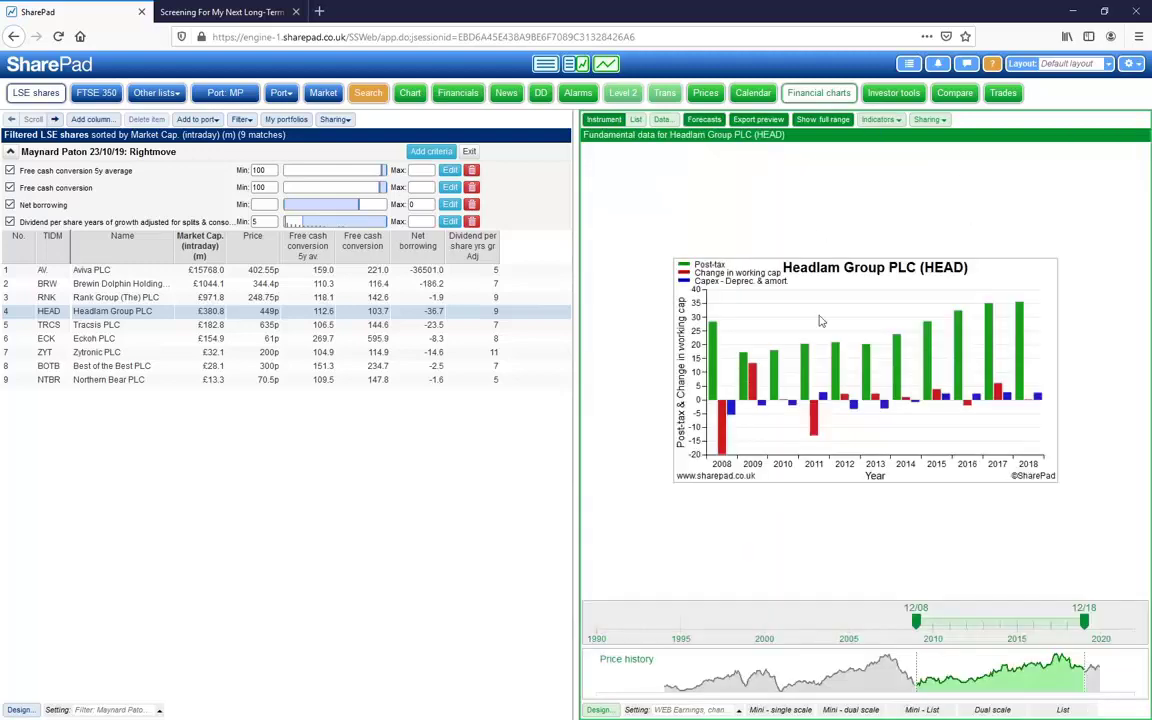
left_click(701, 710)
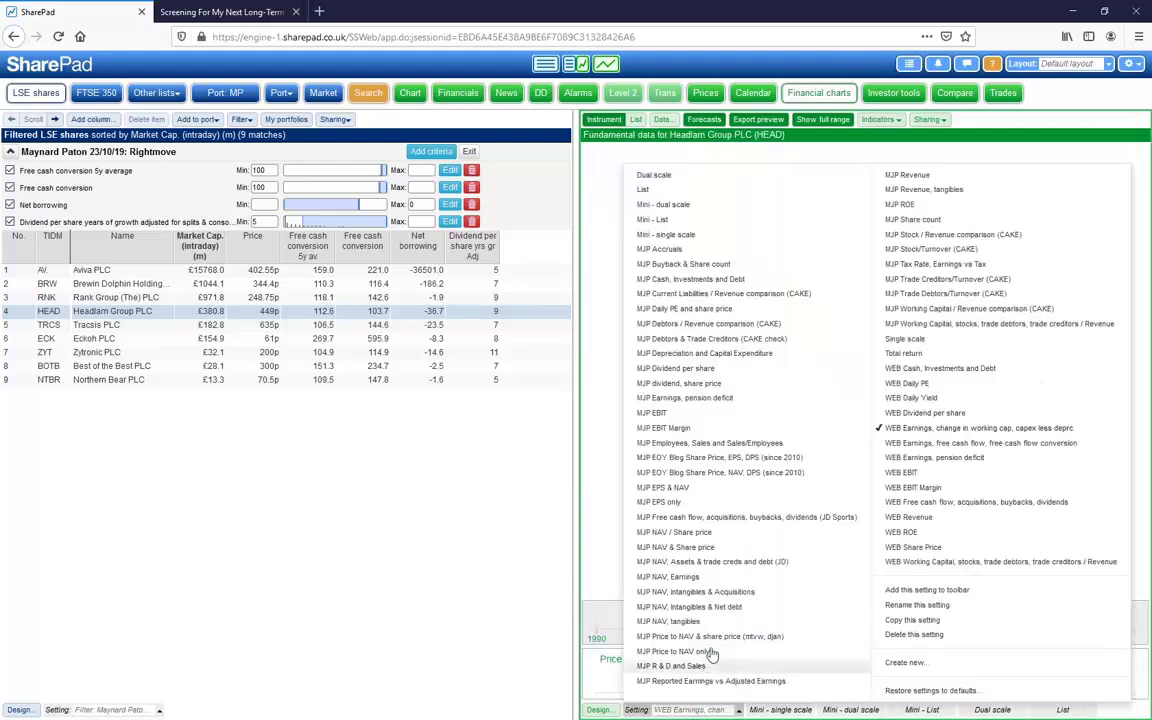
left_click(1005, 561)
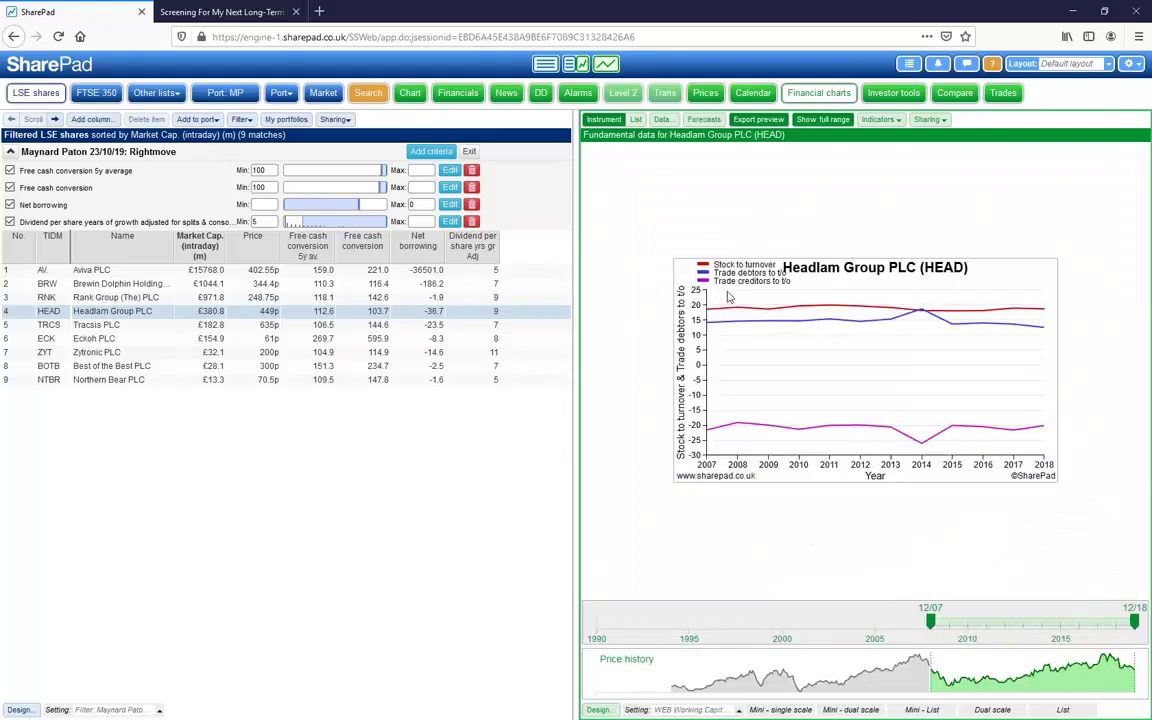
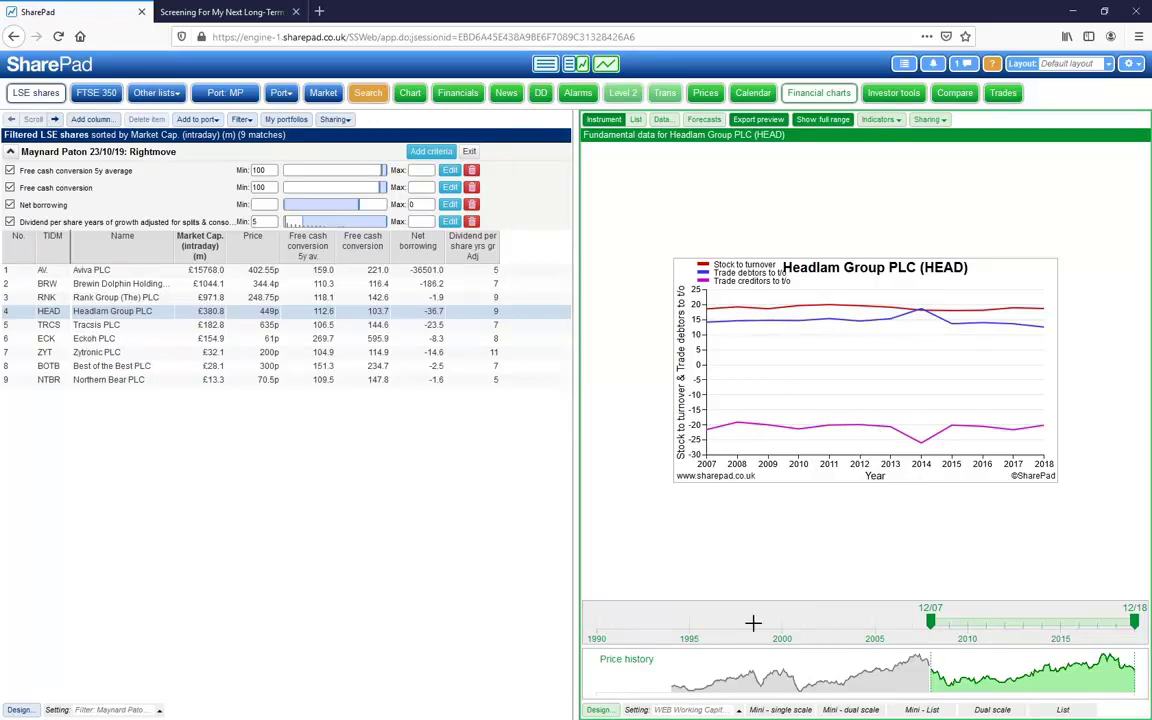
Step: Open Headlam's dividend history and examine the special dividends in the chart and table
left_click(456, 92)
left_click(806, 120)
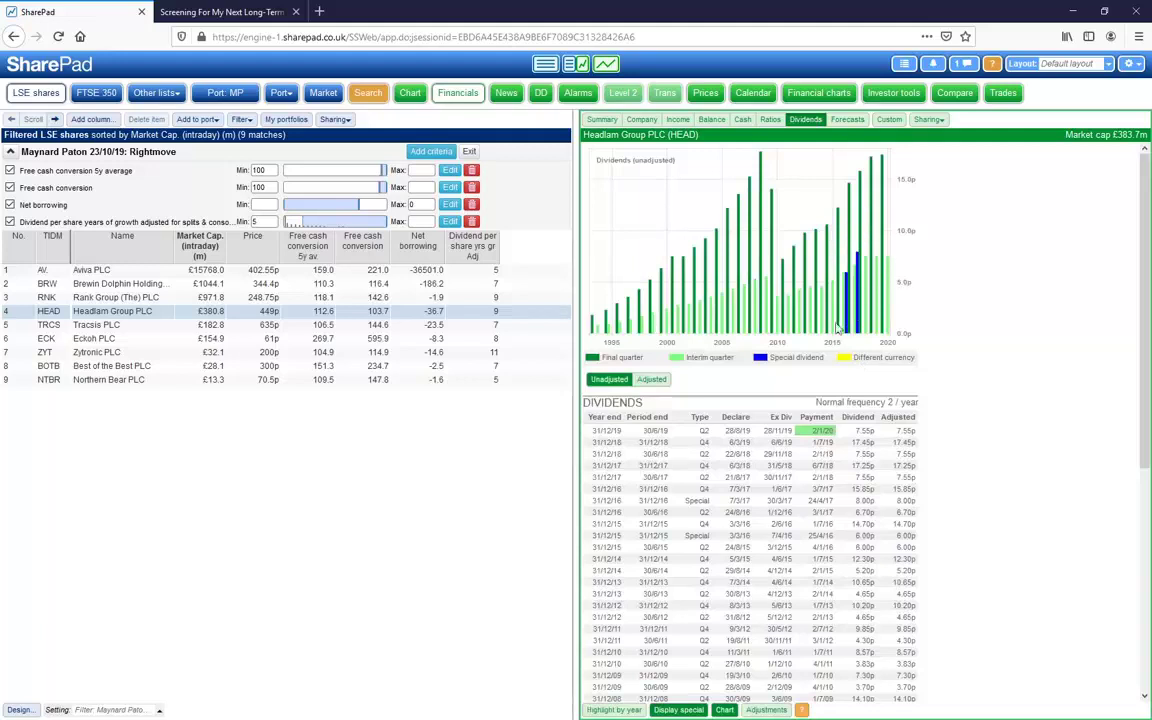
left_click_drag(788, 358, 827, 360)
left_click_drag(685, 500, 708, 500)
mouse_move(683, 542)
left_mouse_down()
mouse_move(730, 524)
mouse_move(704, 533)
left_mouse_up()
Step: Open Headlam's forecasts and examine the 2019 EPS change and the 2020 pre-tax profit growth
left_click(842, 120)
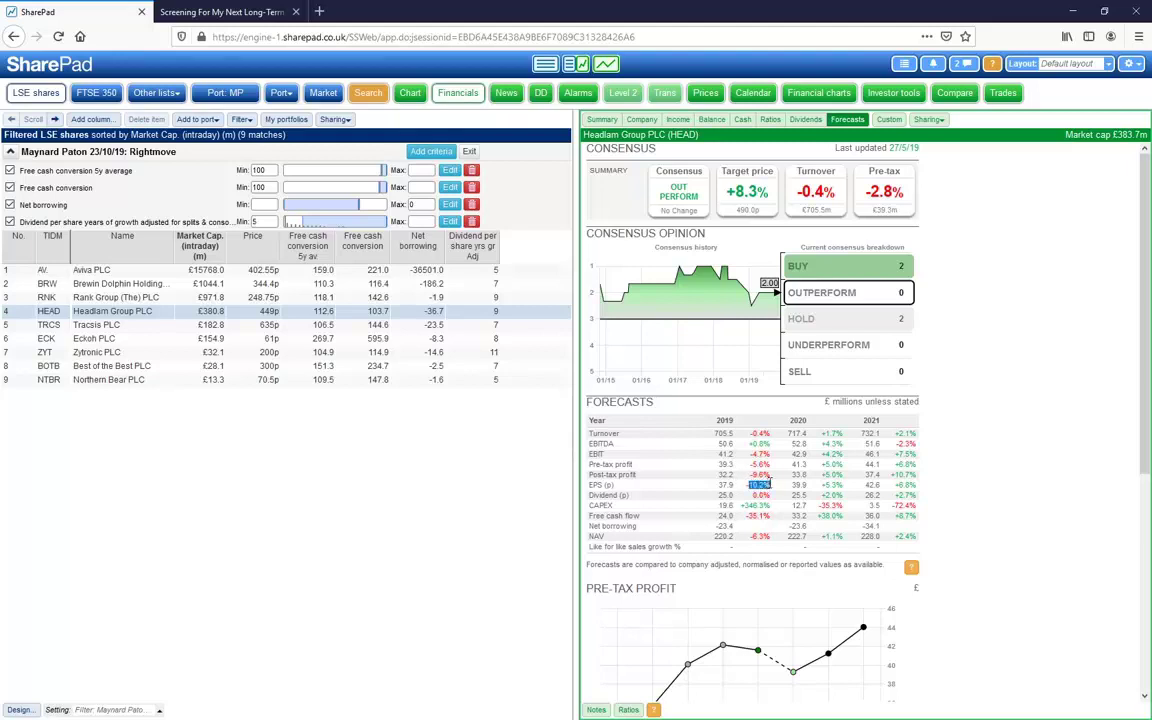
left_click(752, 481)
double_click(831, 464)
Step: Open Headlam's Interim Results announcement of 28 August 2019 and find the table on movement in underlying operating profit
left_click(506, 93)
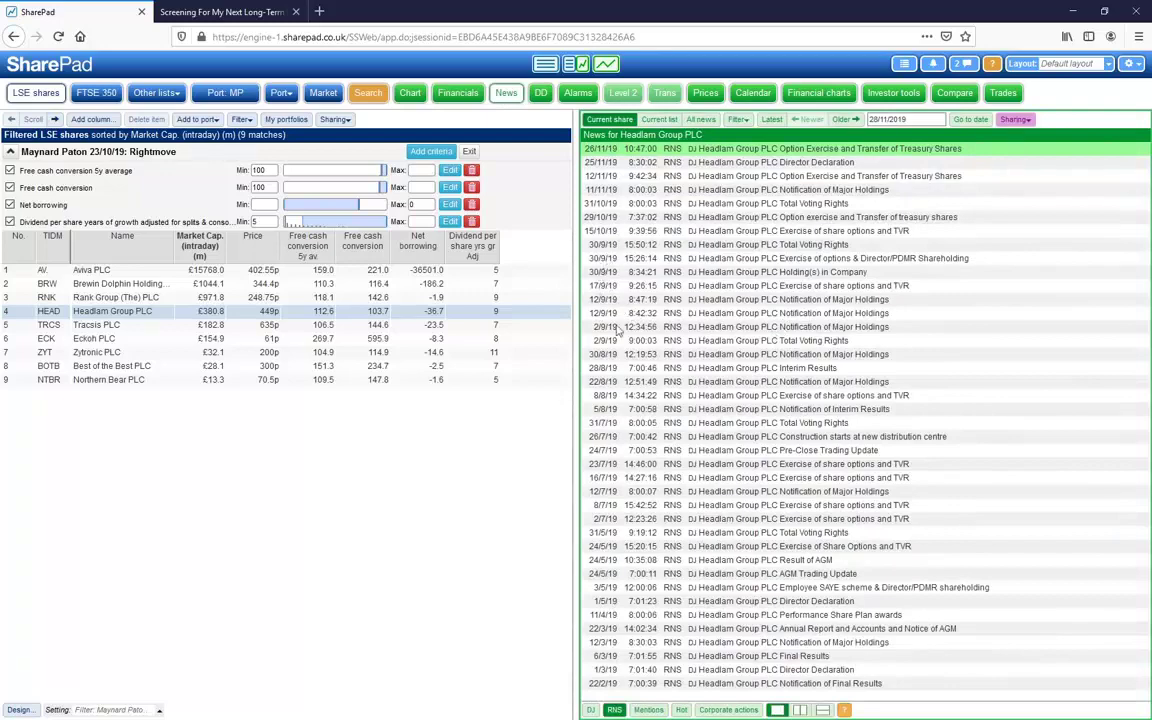
left_click(801, 372)
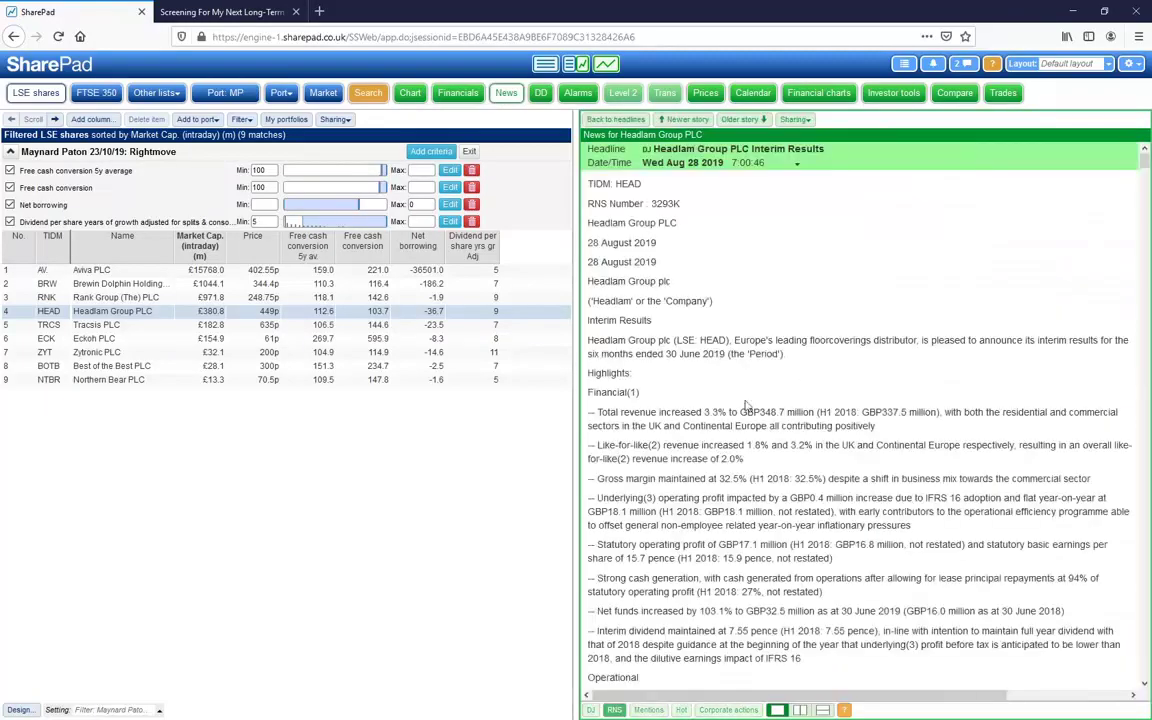
left_click_drag(691, 412, 808, 446)
scroll(660, 410, "down", 2)
scroll(660, 409, "down", 15)
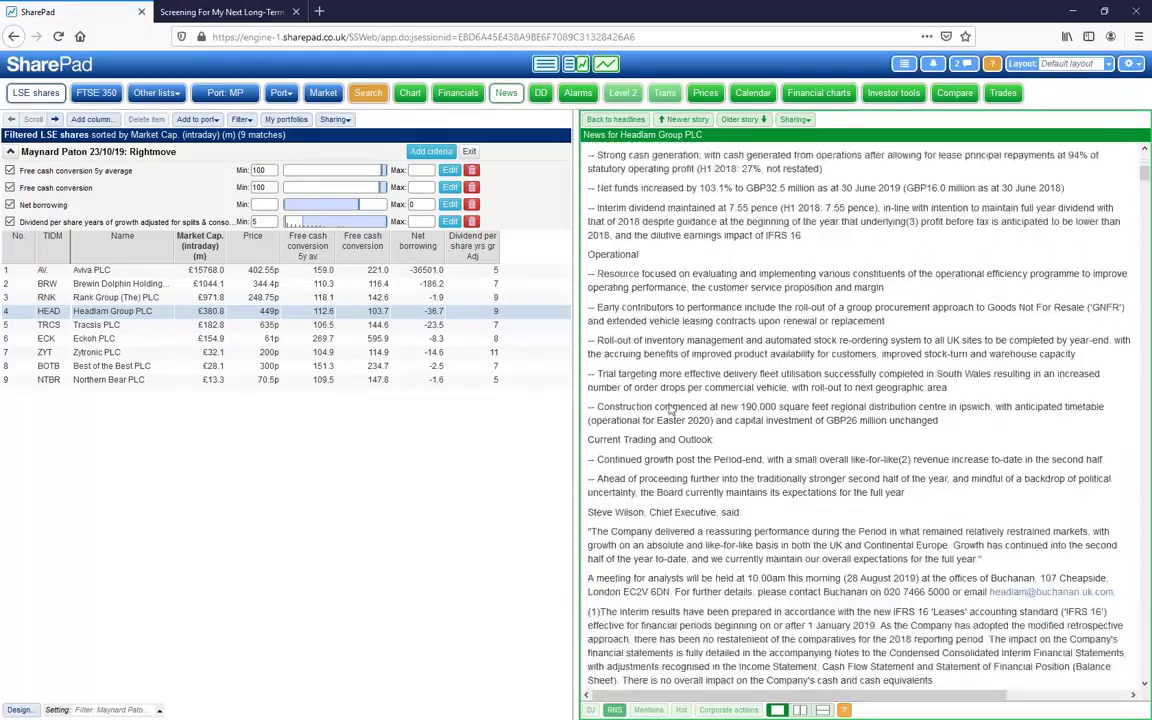
scroll(685, 405, "down", 15)
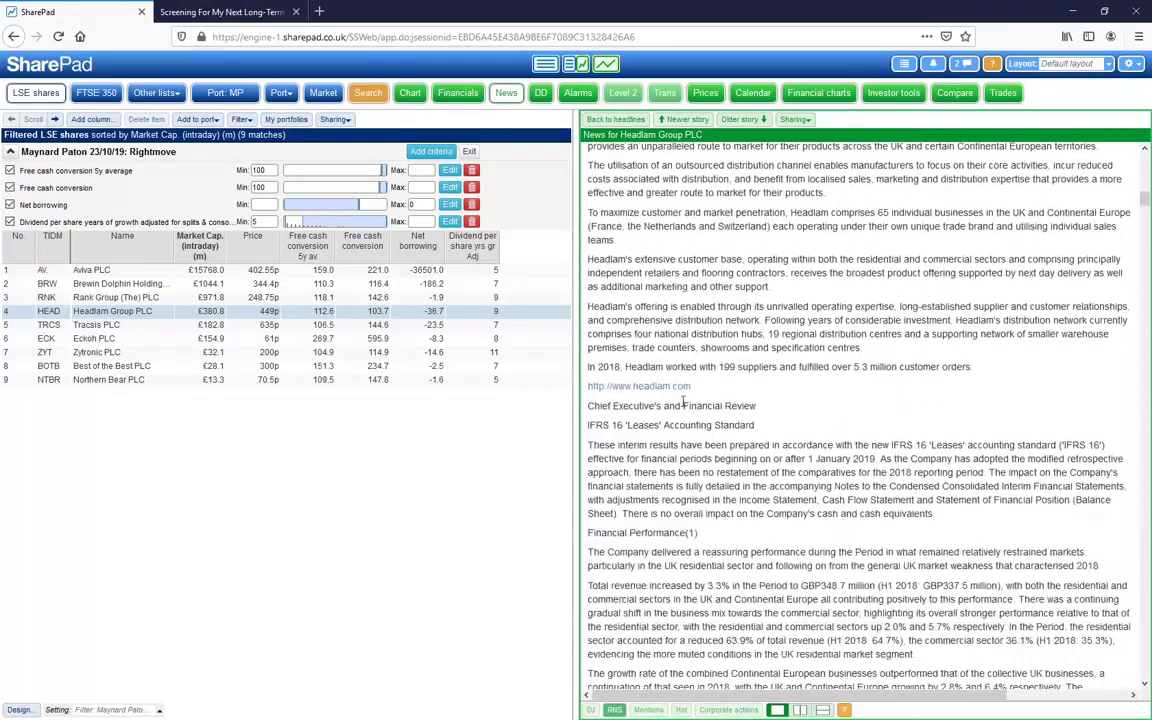
scroll(680, 410, "down", 1)
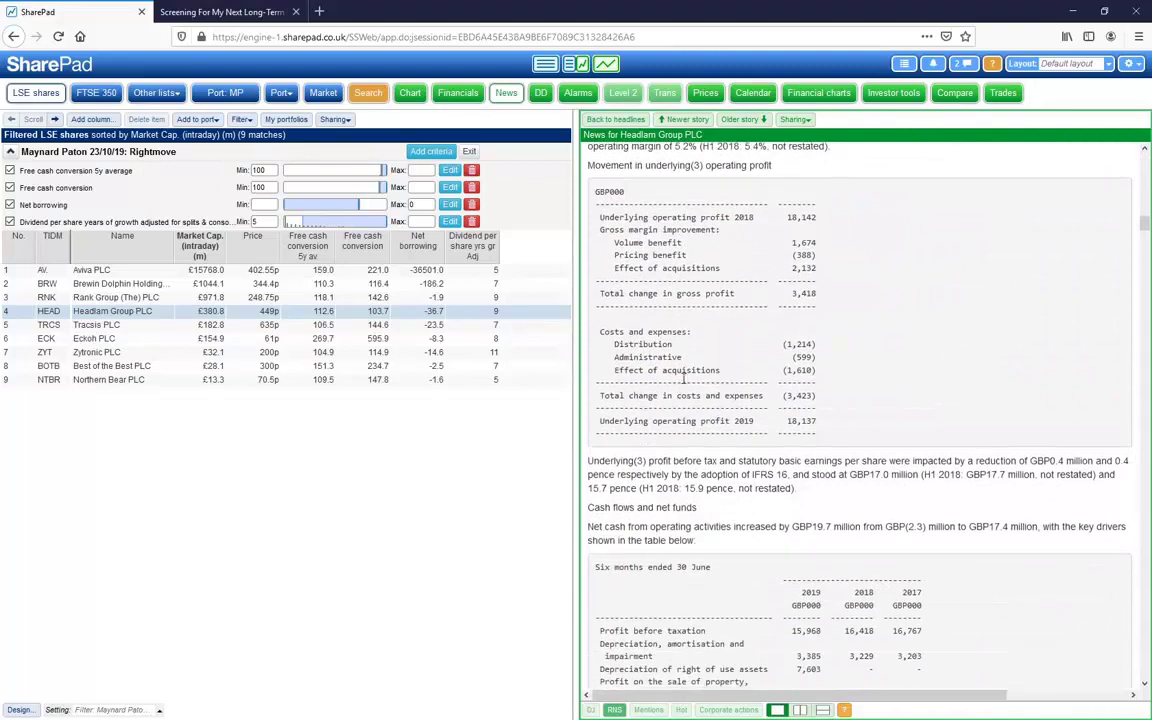
scroll(728, 312, "up", 2)
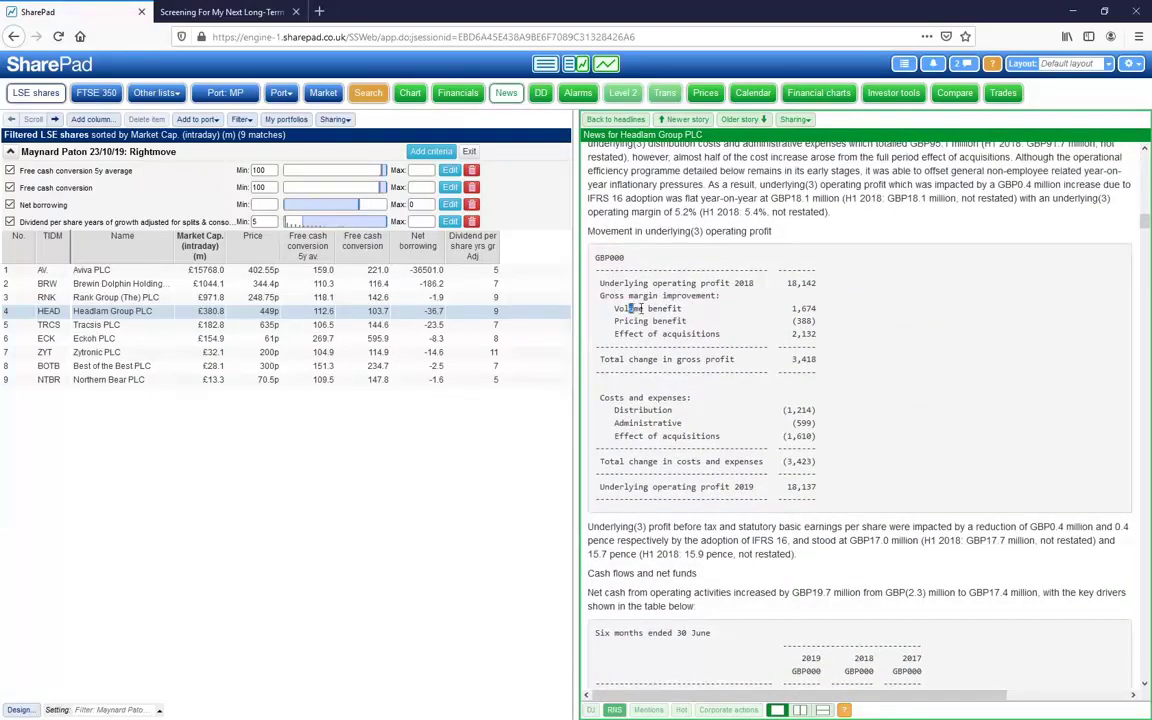
Step: Highlight the volume benefit and pricing benefit lines in the gross margin improvement part of the table
left_click_drag(631, 308, 818, 334)
left_click(613, 308)
left_click_drag(611, 308, 690, 321)
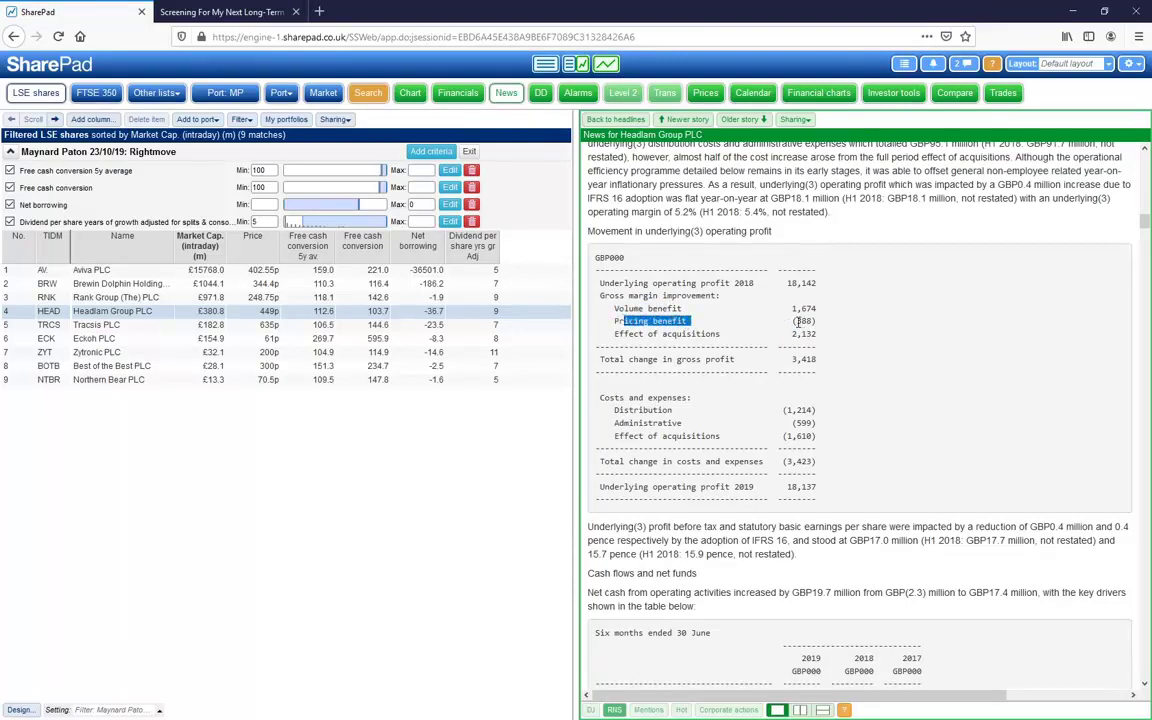
left_click_drag(794, 321, 816, 322)
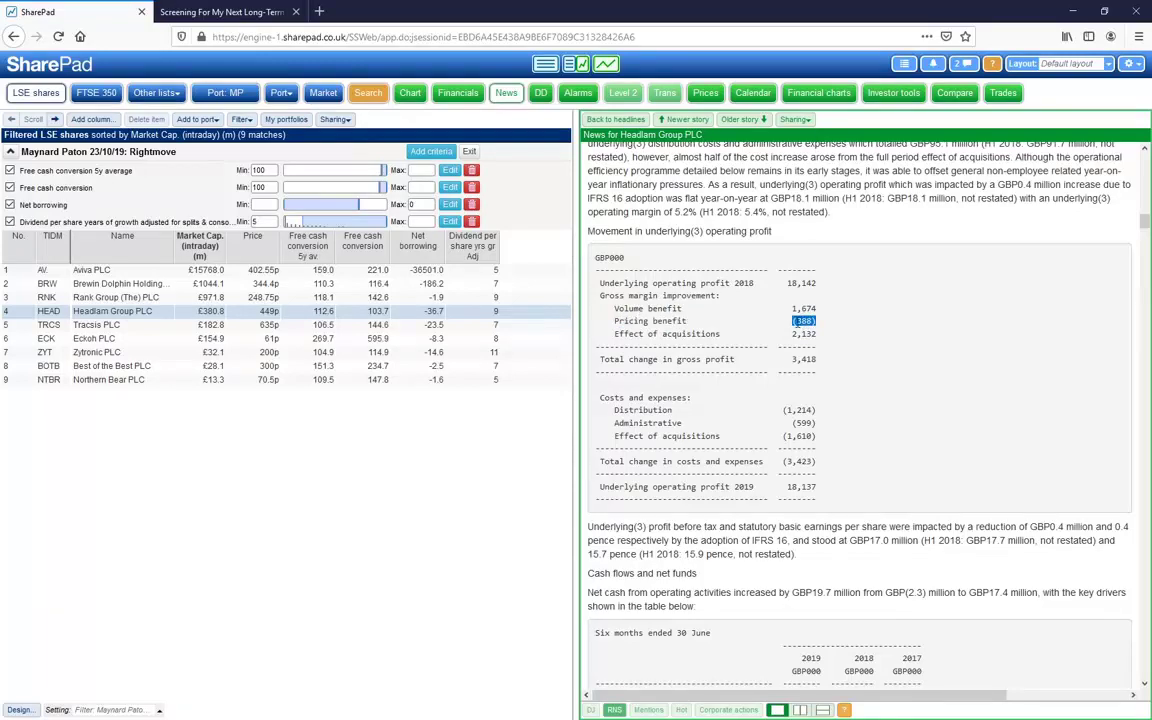
left_click_drag(618, 322, 681, 308)
left_click(650, 320)
mouse_move(617, 336)
left_mouse_down()
mouse_move(725, 337)
mouse_move(630, 319)
left_mouse_up()
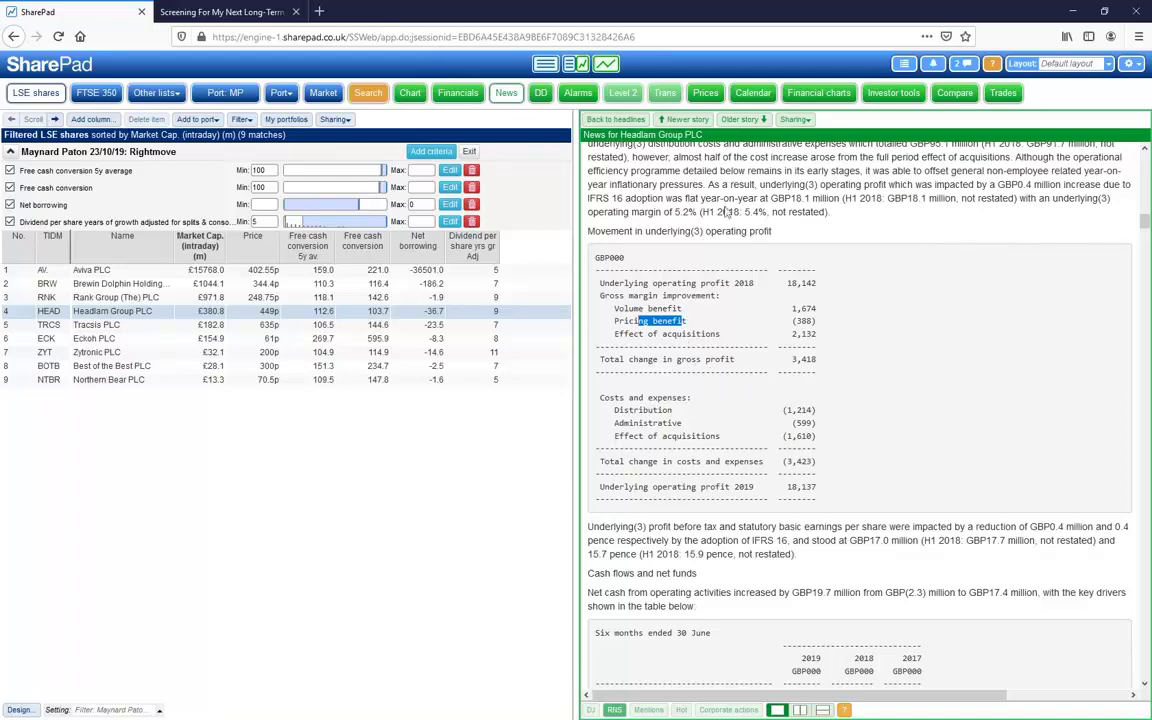
Step: Return to Headlam's financial summary and highlight its EBIT margin figure
left_click(460, 93)
left_click(602, 119)
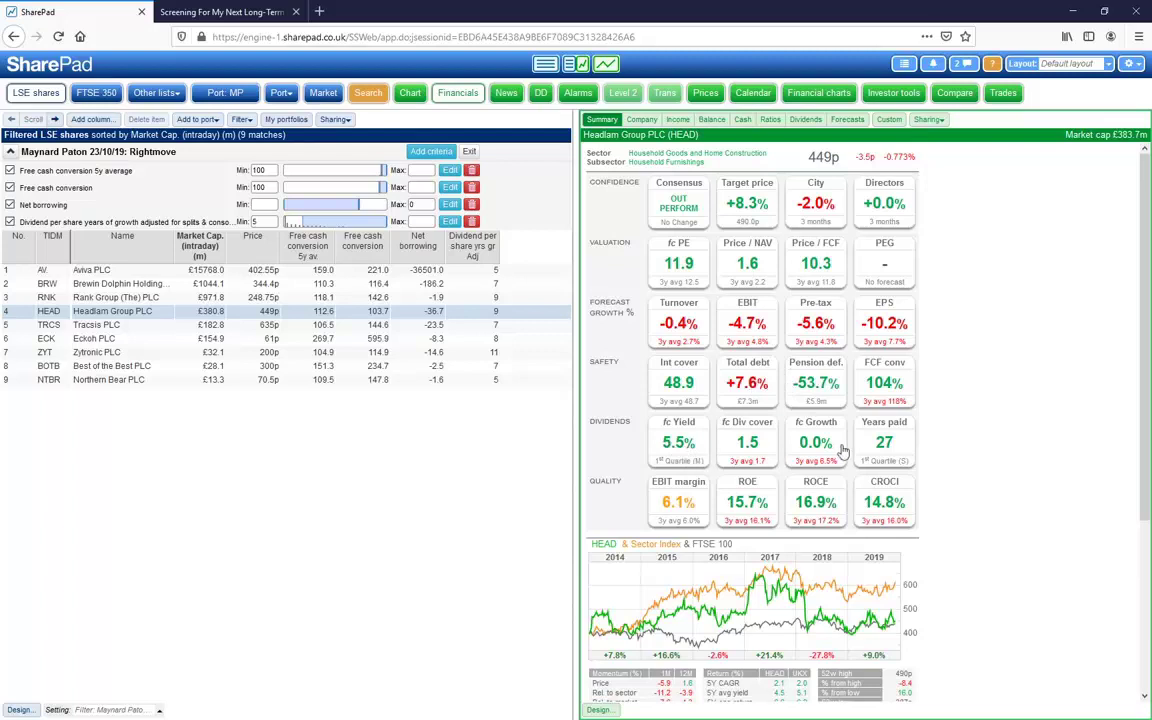
double_click(692, 508)
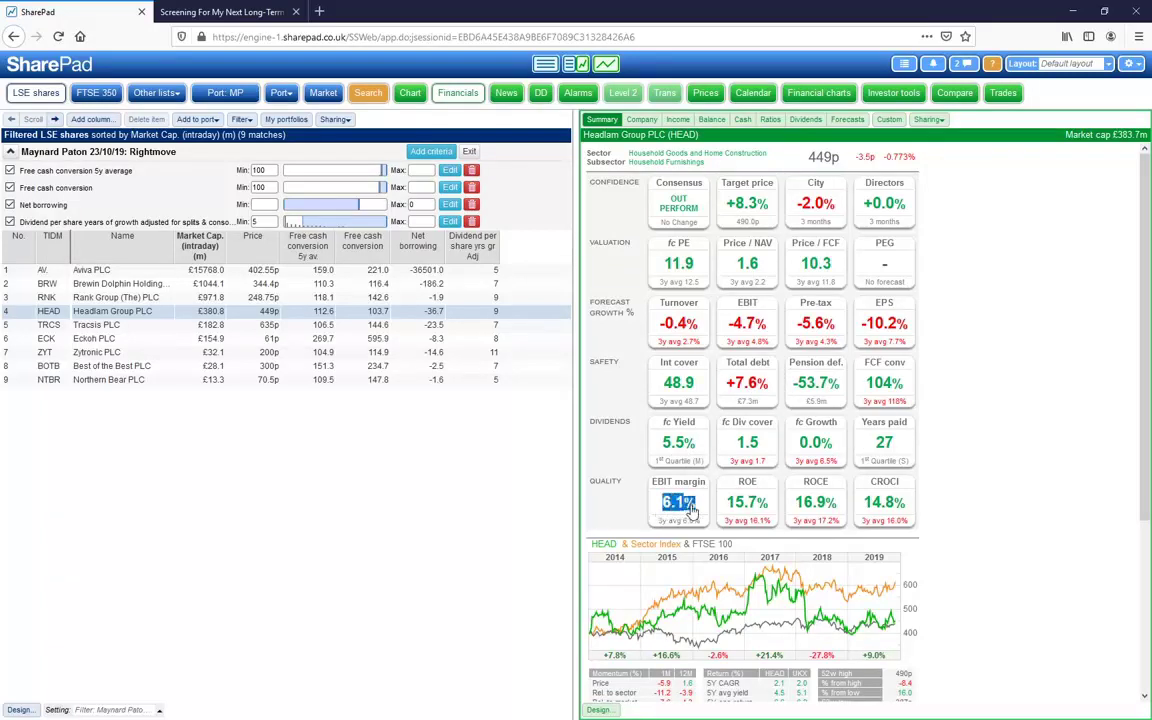
Step: Exit the Rightmove filter, and open the 24 September 2019 Medica screening article to view its filter criteria
left_click(468, 127)
left_click(469, 152)
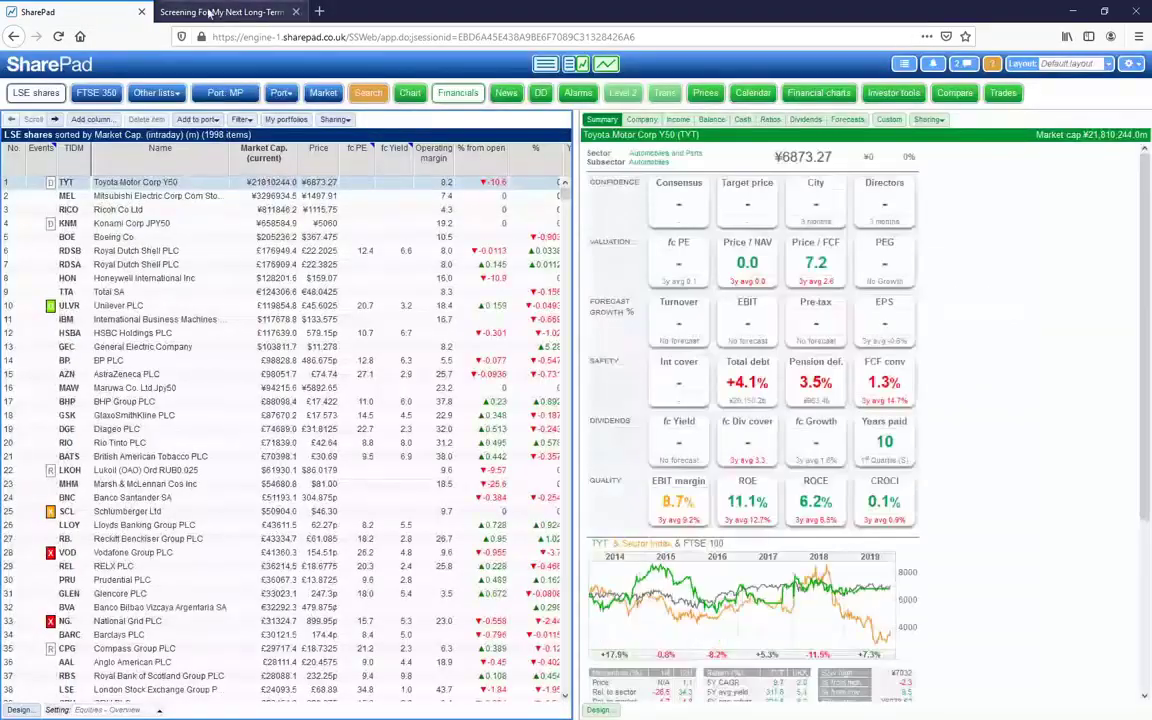
key("ctrl+Tab")
key("alt+Left")
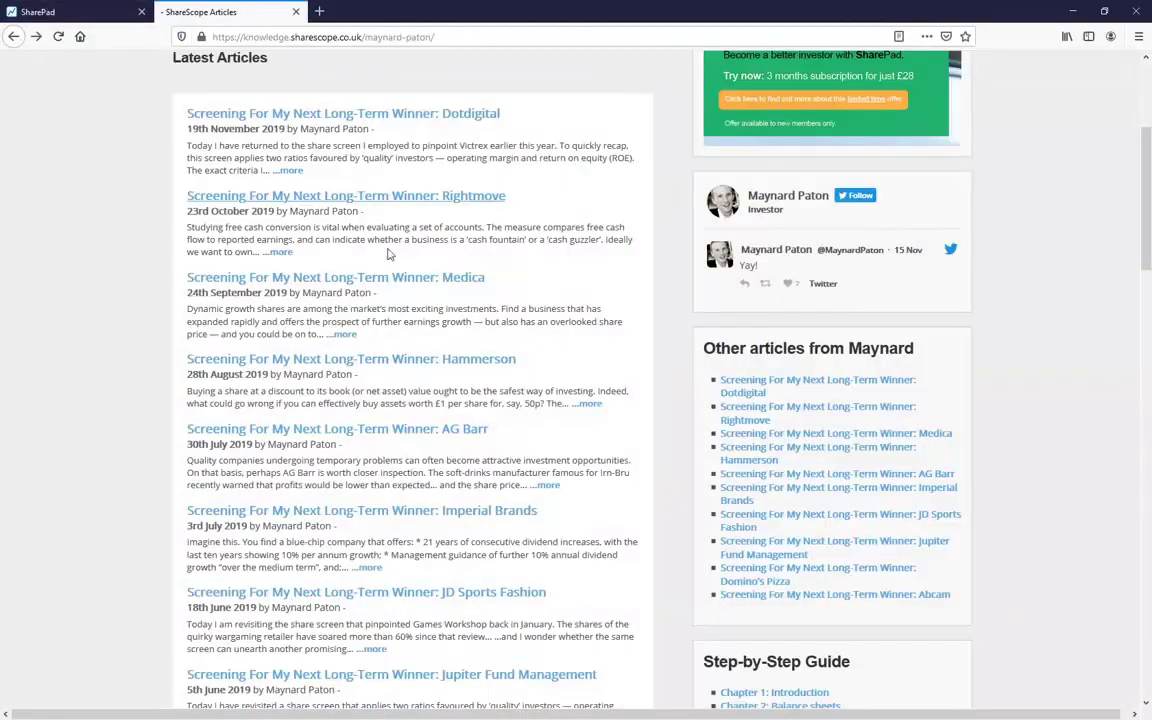
left_click(450, 285)
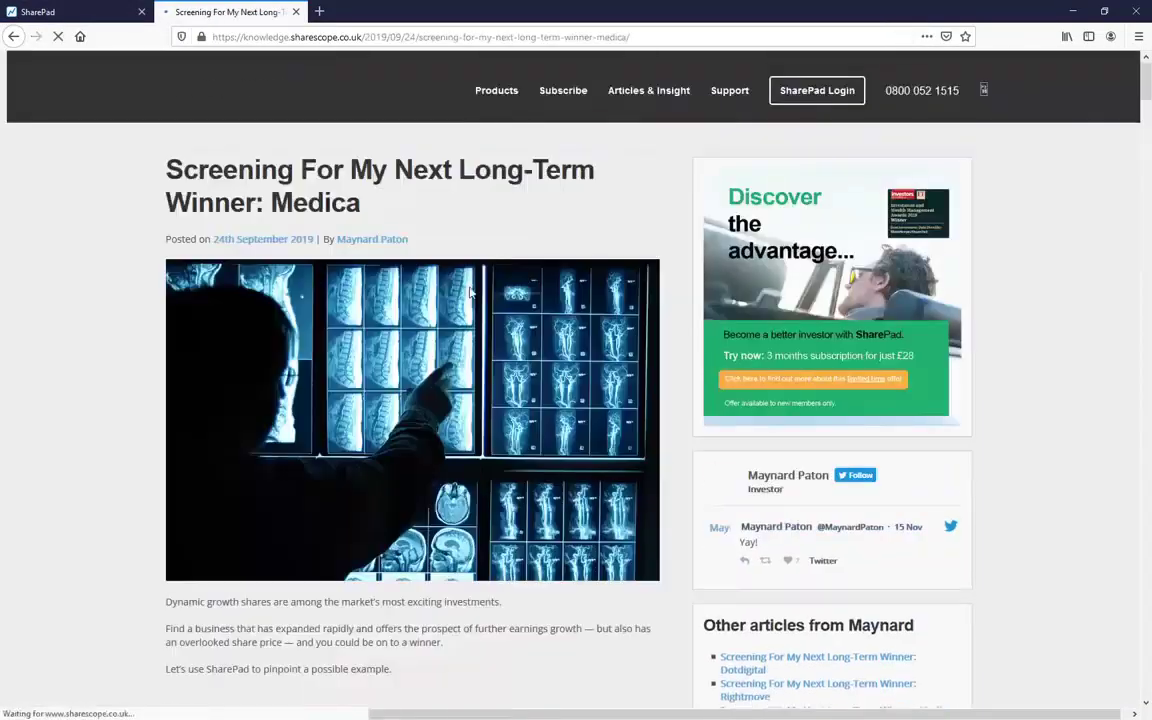
scroll(476, 311, "down", 8)
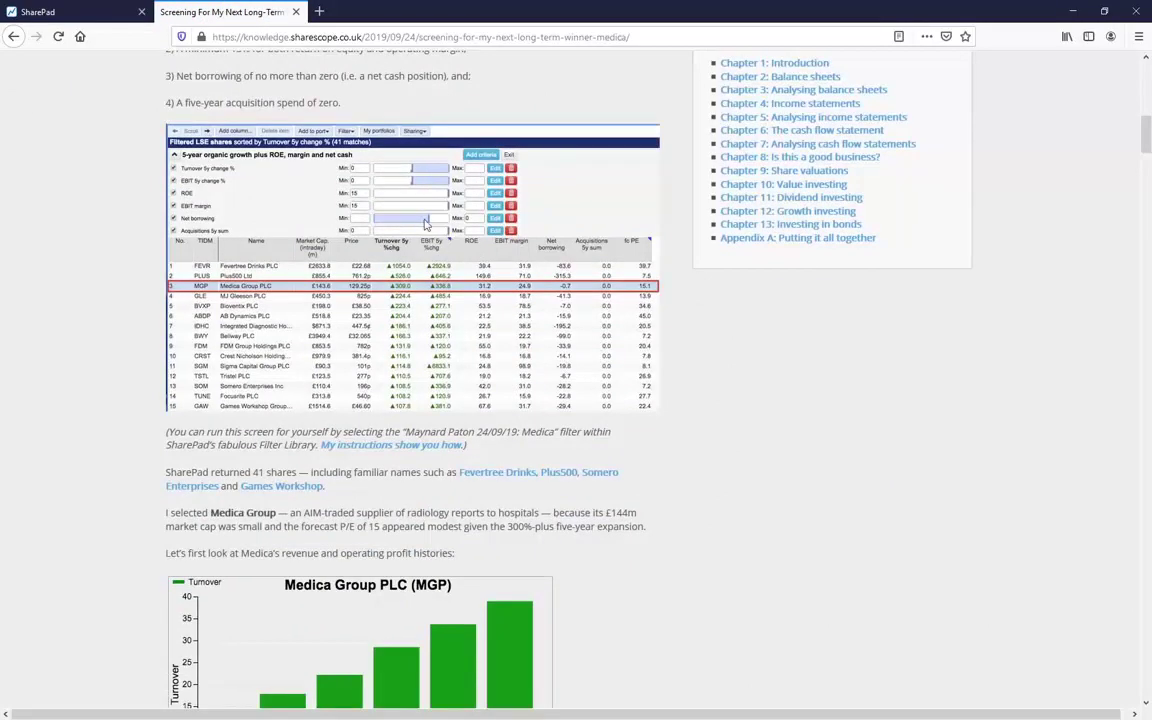
Step: Switch back to SharePad and apply the saved 24/09/19 Medica filter to the LSE shares list
left_click(45, 12)
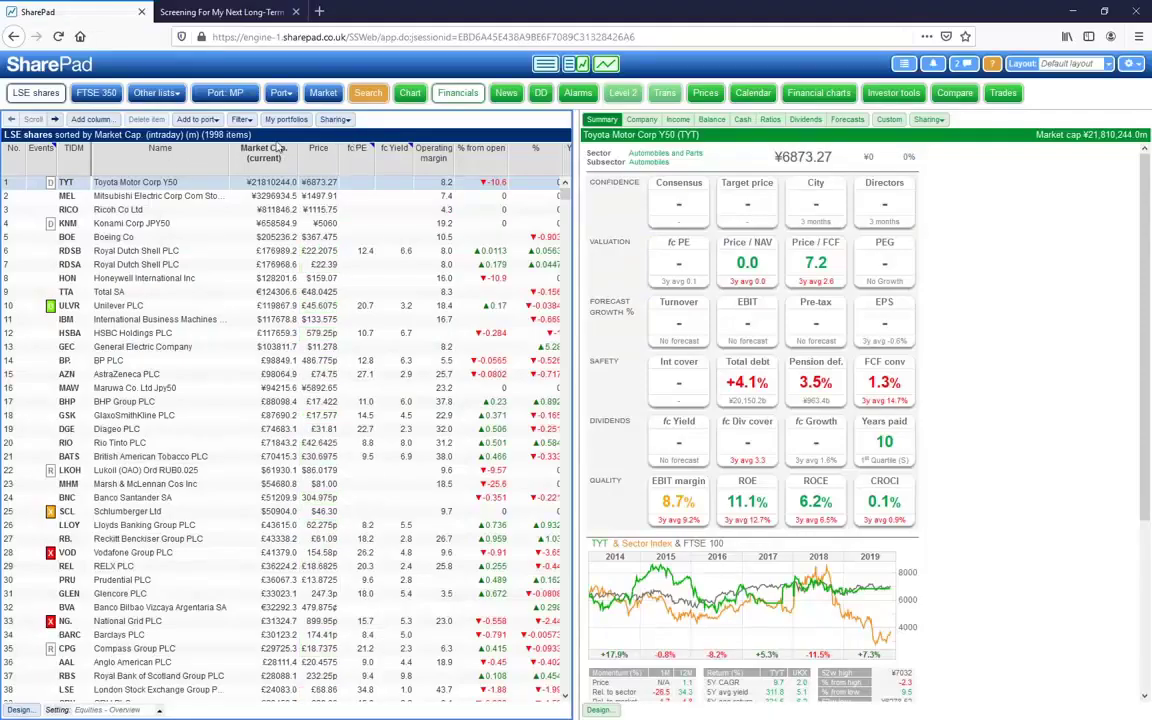
left_click(240, 119)
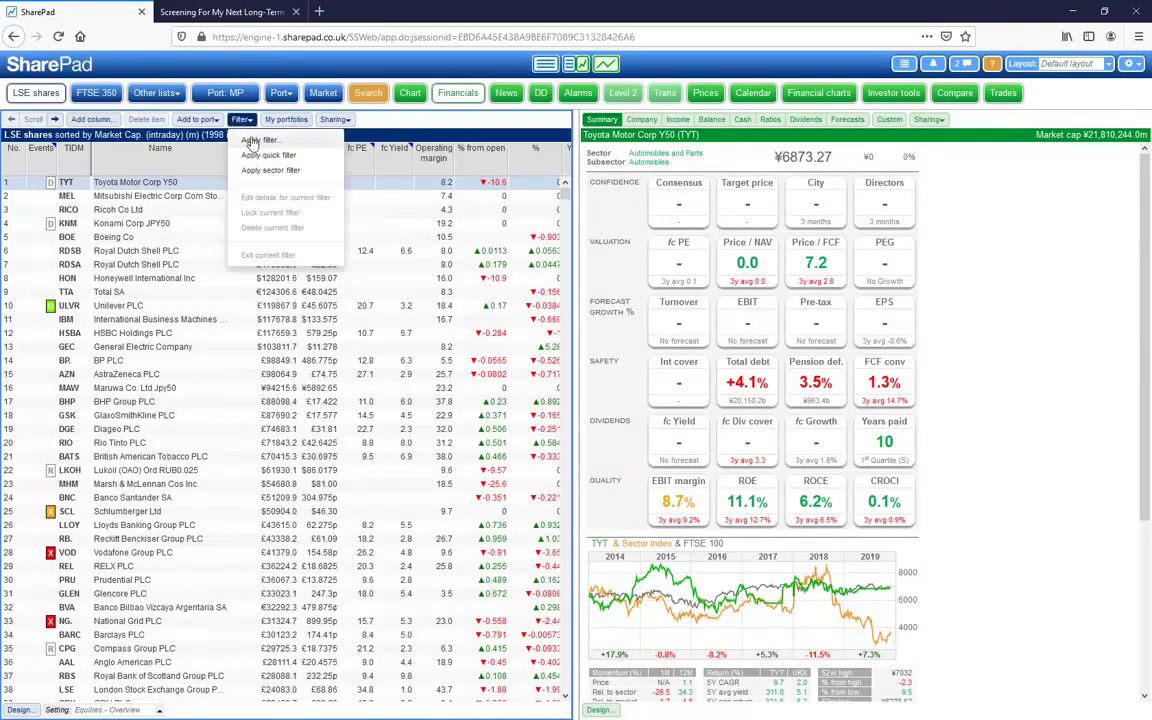
left_click(256, 141)
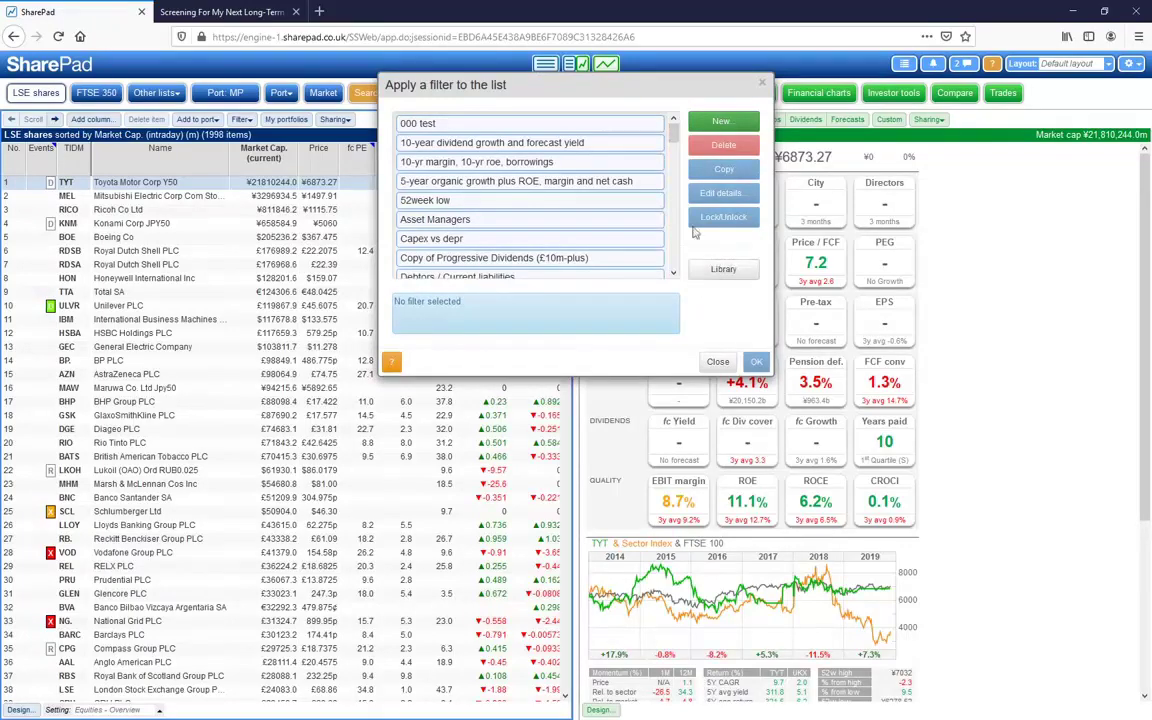
left_click_drag(670, 126, 676, 197)
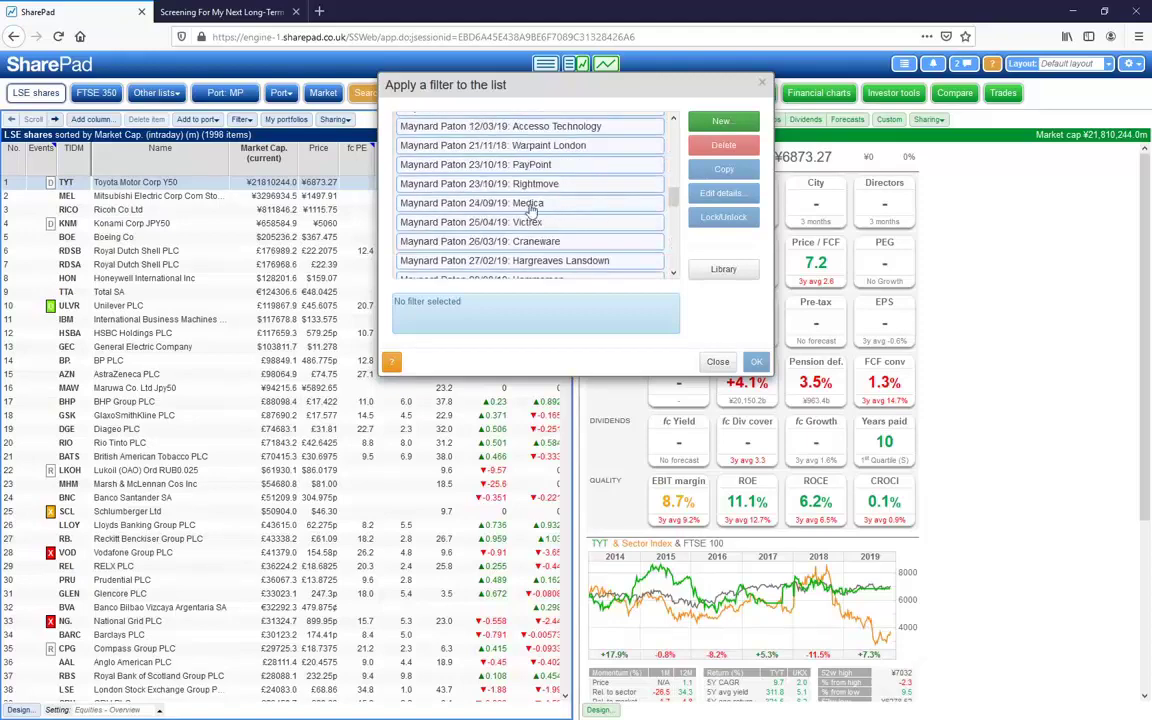
left_click(478, 186)
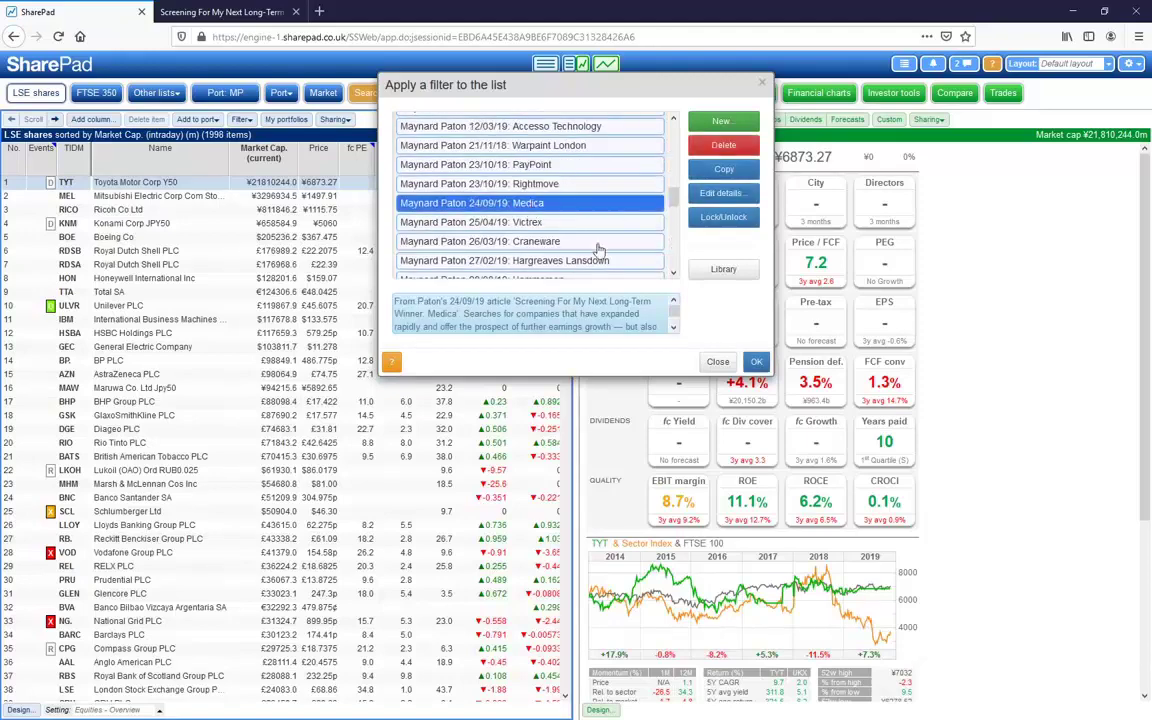
left_click(754, 362)
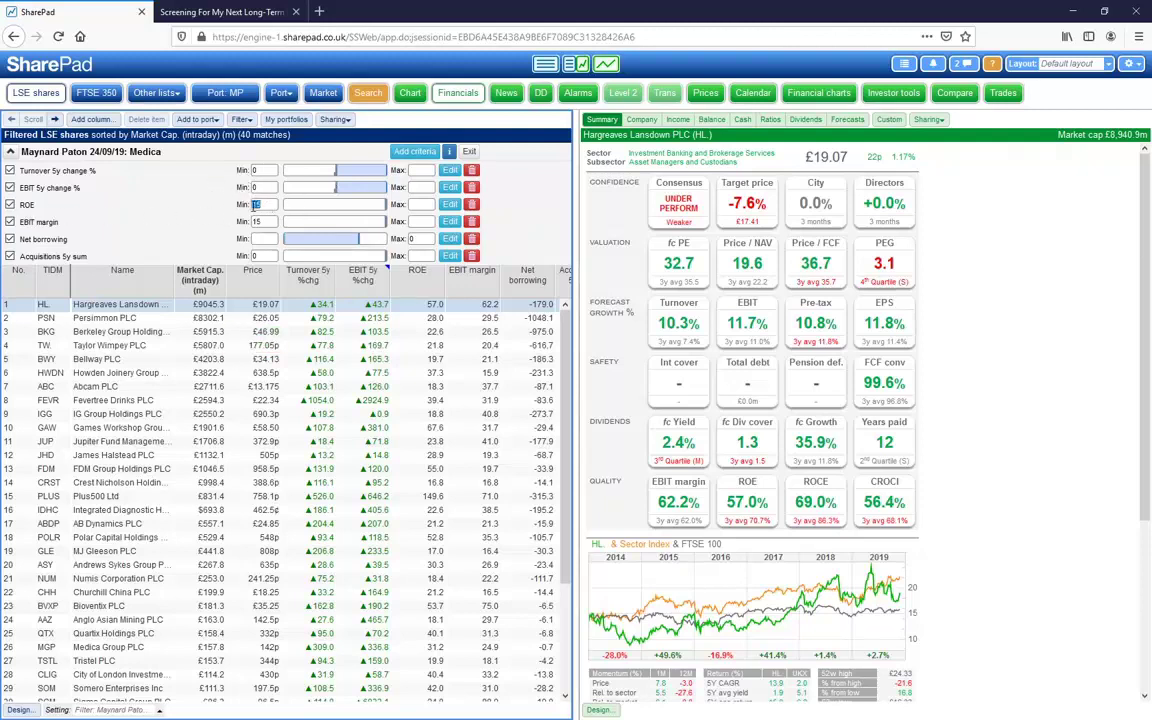
Step: Review the Medica filter's ROE, EBIT margin and acquisitions minimums, and select Sopheon PLC from the matching shares
double_click(269, 221)
double_click(259, 204)
scroll(570, 322, "down", 1)
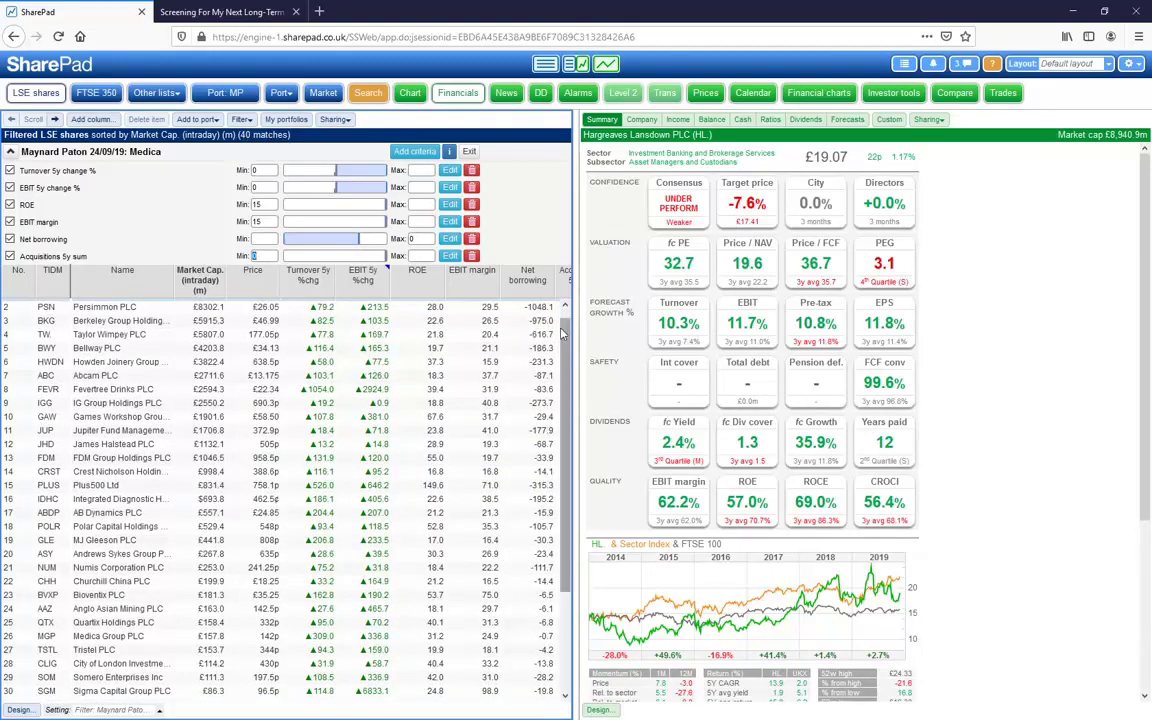
left_click_drag(567, 334, 570, 458)
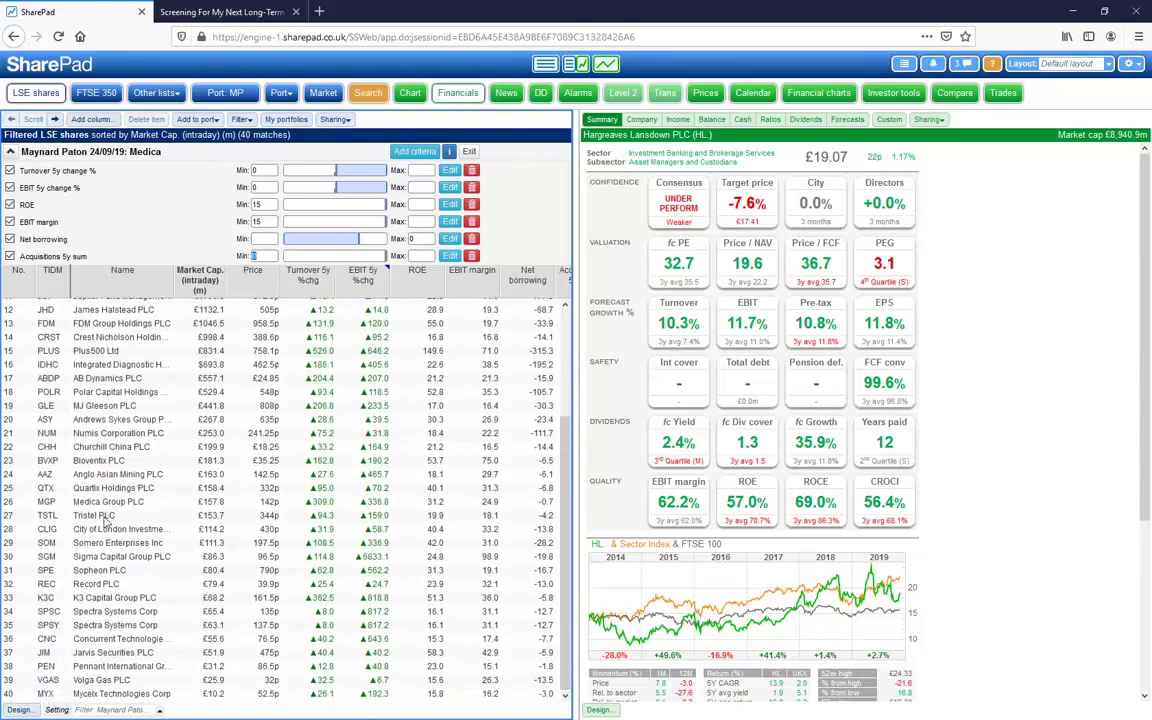
left_click(87, 574)
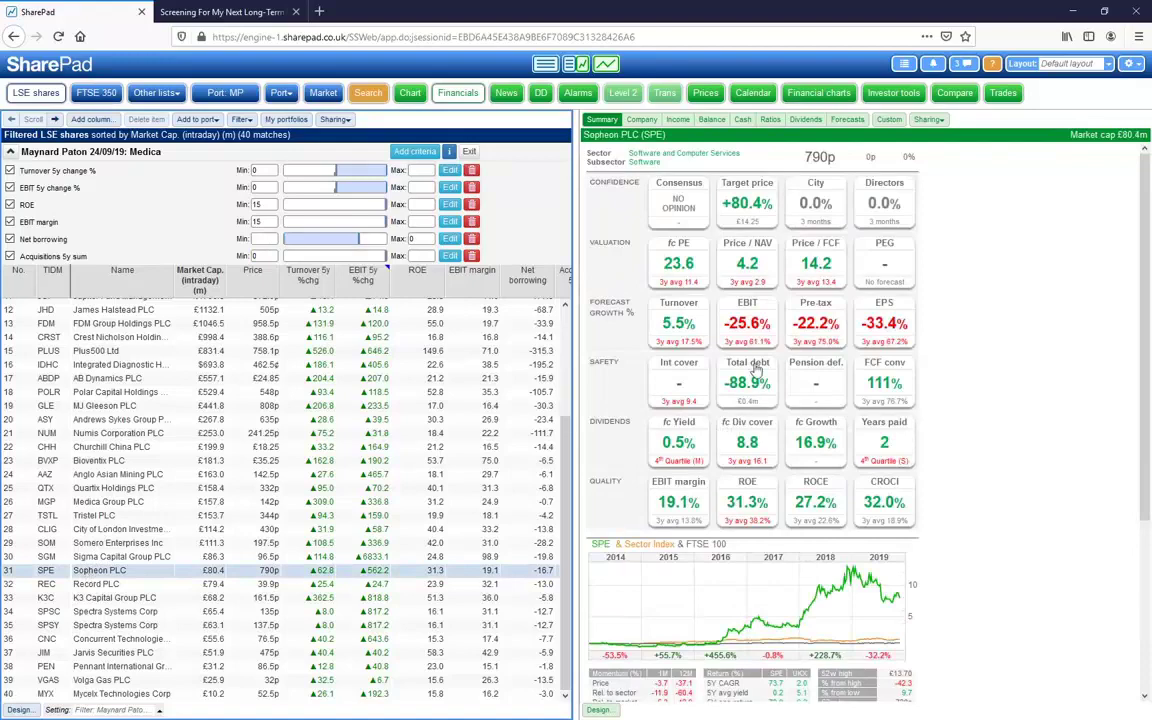
Step: Open Sopheon's company details and highlight the strategic road mapping and idea development line in its business summary
left_click(642, 119)
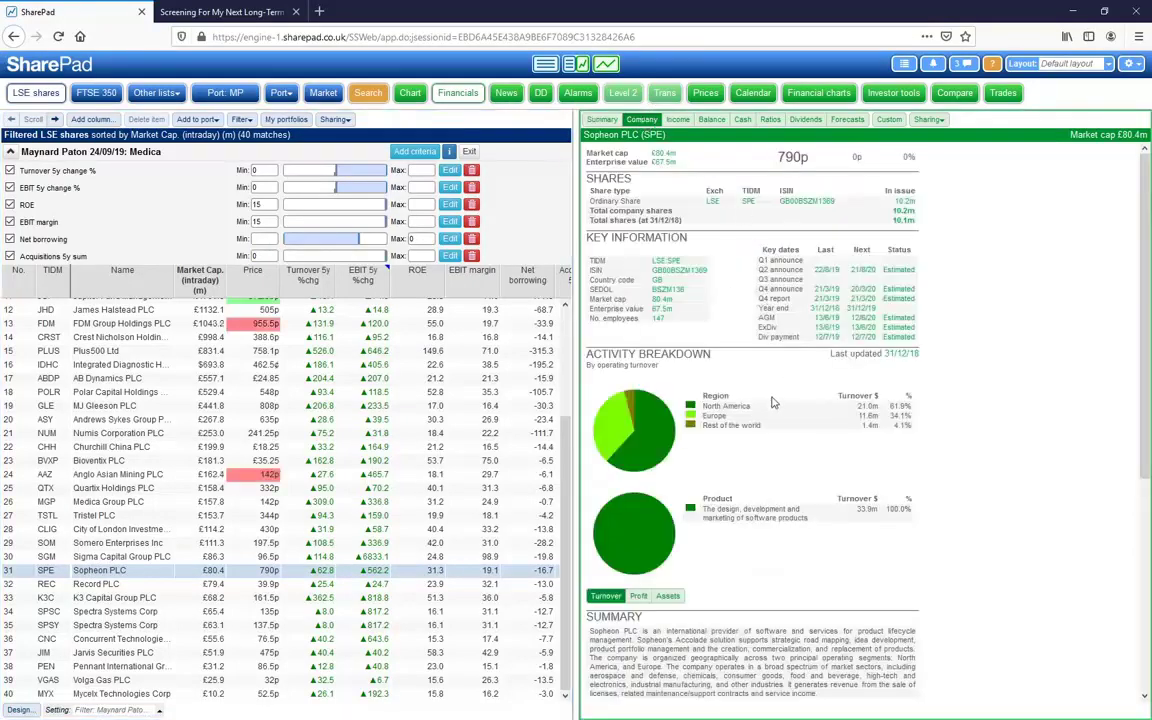
scroll(772, 402, "down", 5)
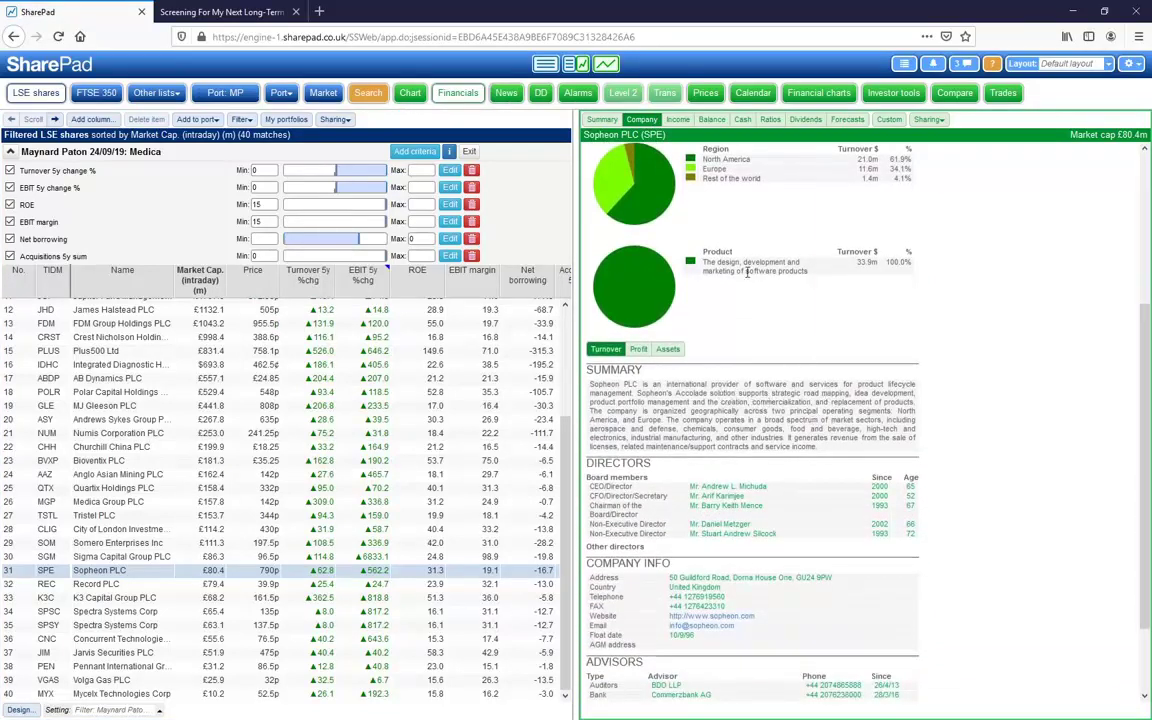
left_click_drag(746, 271, 781, 265)
left_click_drag(691, 394, 913, 398)
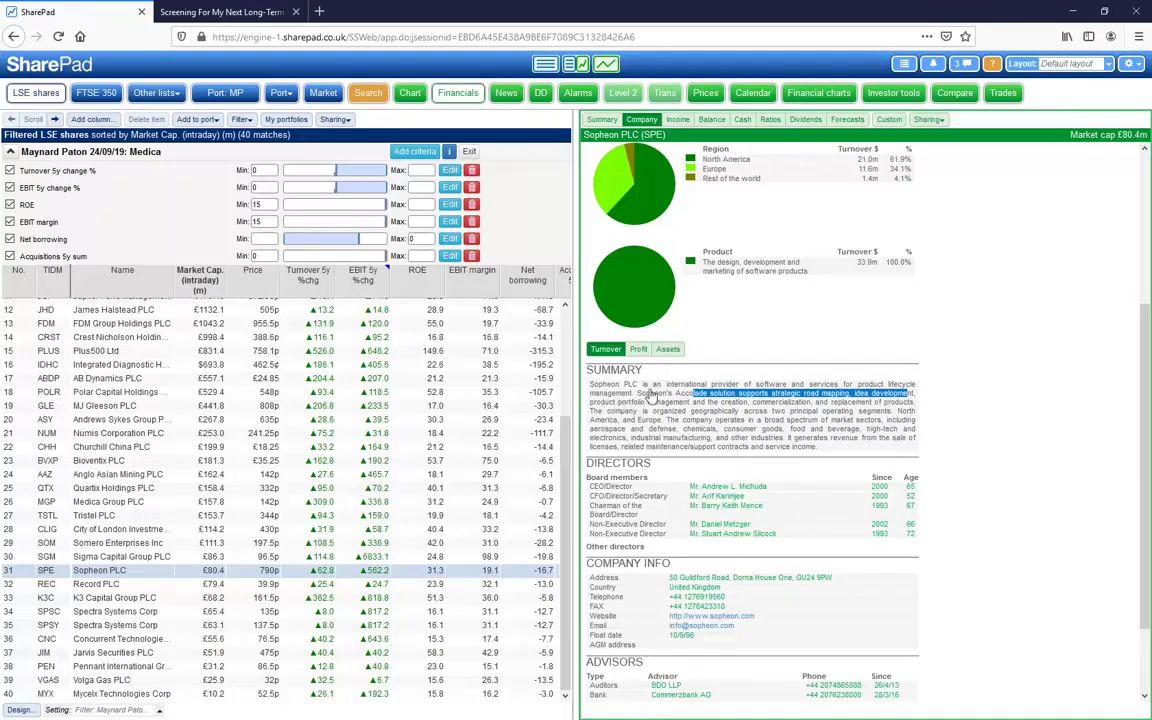
Step: Highlight the dollar sign in the product breakdown's turnover heading, and view Sopheon's directors and company information
scroll(783, 341, "down", 2)
scroll(850, 335, "up", 3)
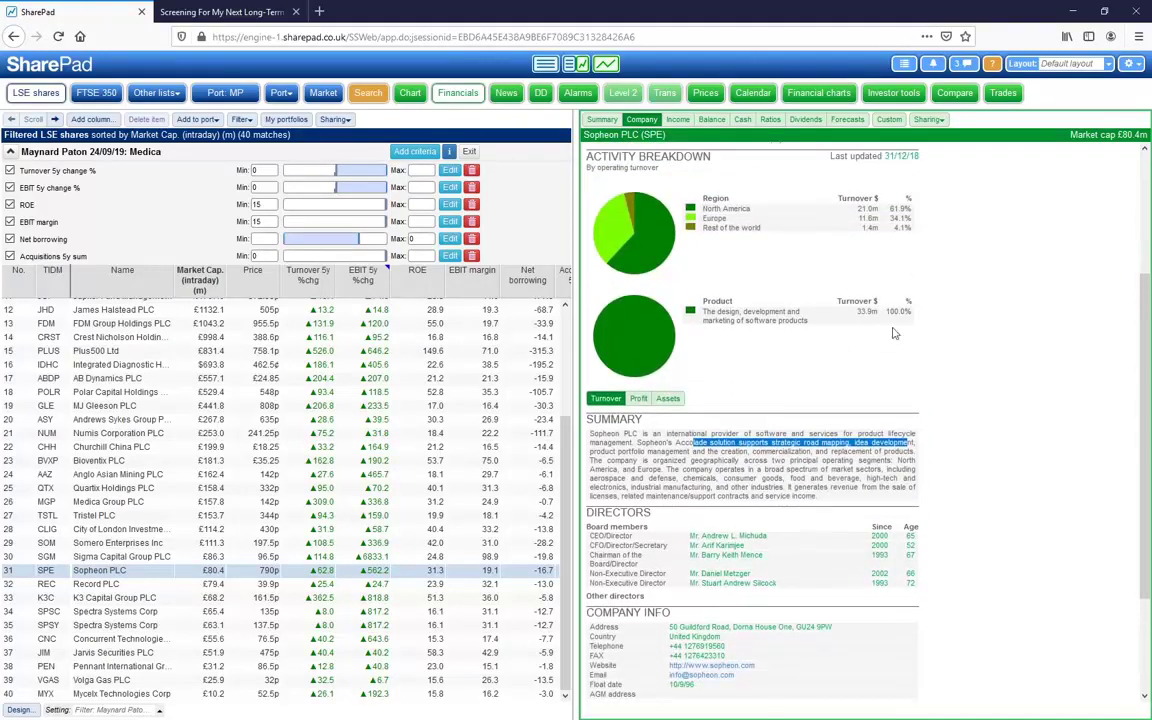
left_click(877, 301)
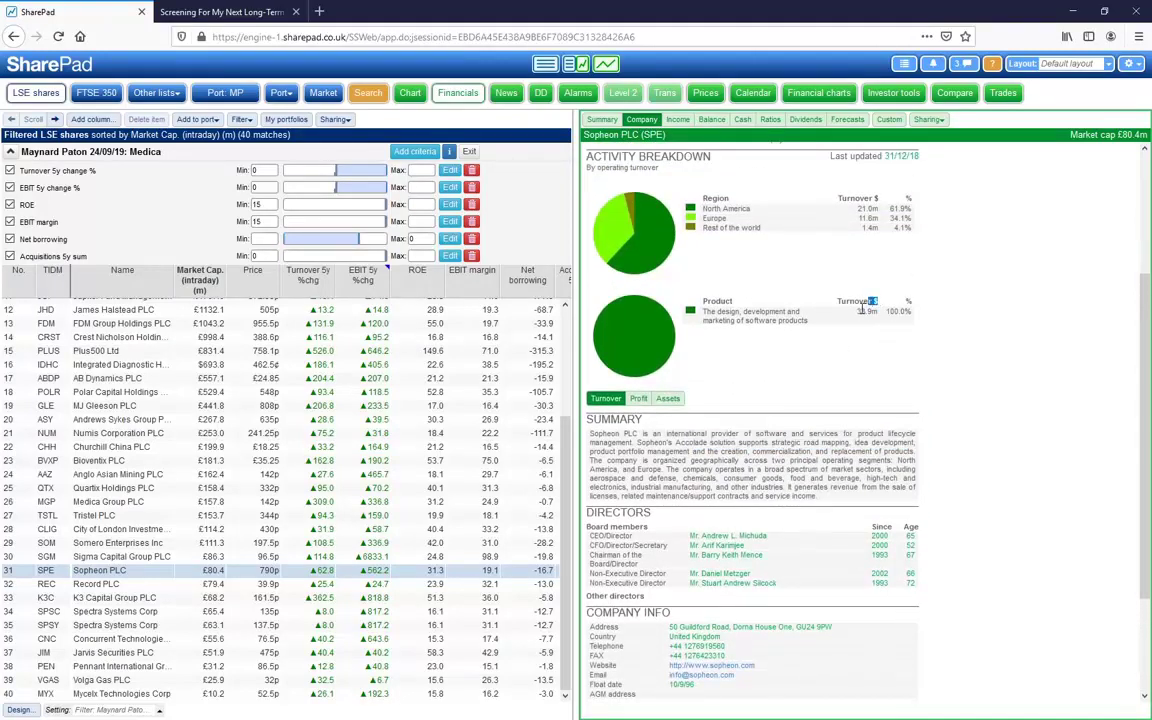
scroll(820, 392, "up", 2)
scroll(815, 400, "down", 5)
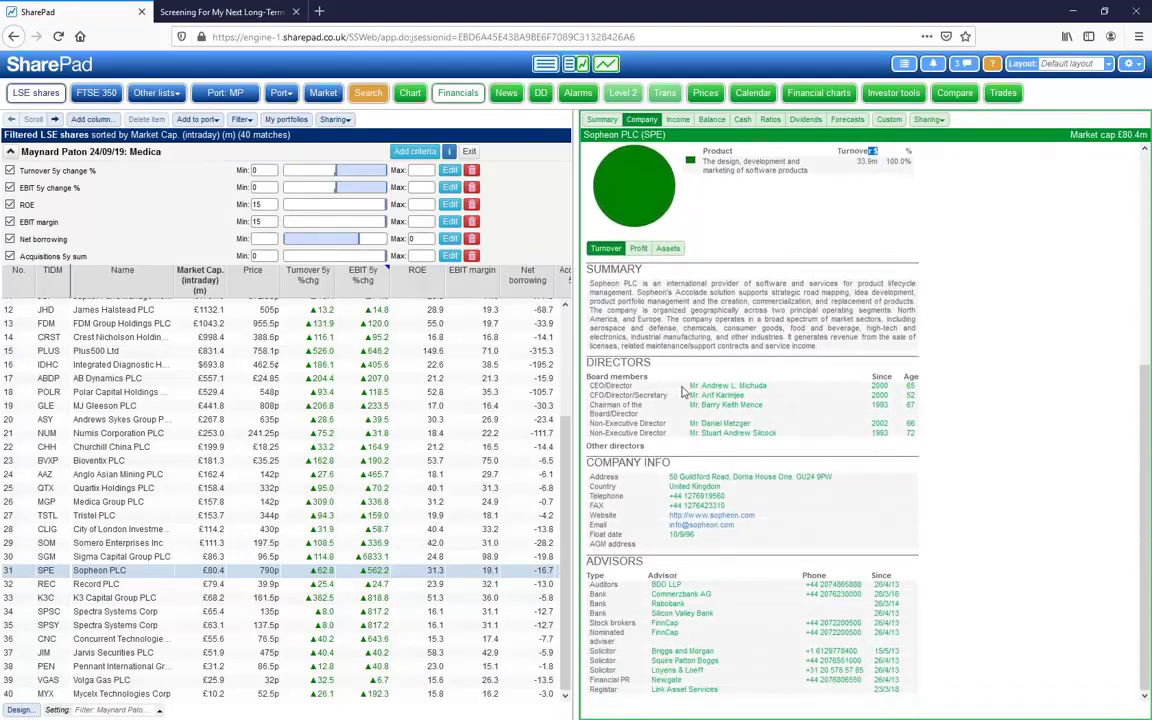
Step: Examine the turnover currency, the directors' start dates and the float date on Sopheon's company page
mouse_move(869, 387)
left_mouse_down()
mouse_move(892, 379)
mouse_move(875, 385)
left_mouse_up()
left_click(888, 404)
double_click(673, 536)
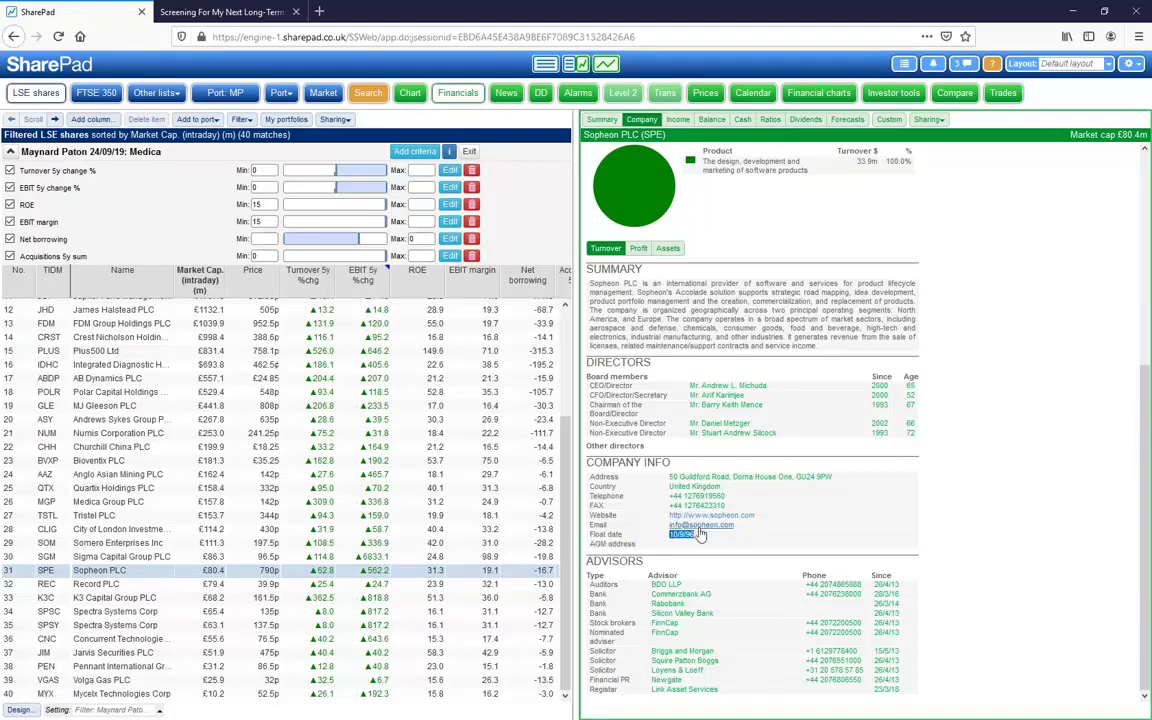
Step: Open Sopheon's financial summary and examine the forecast growth and quality figures
left_click(609, 121)
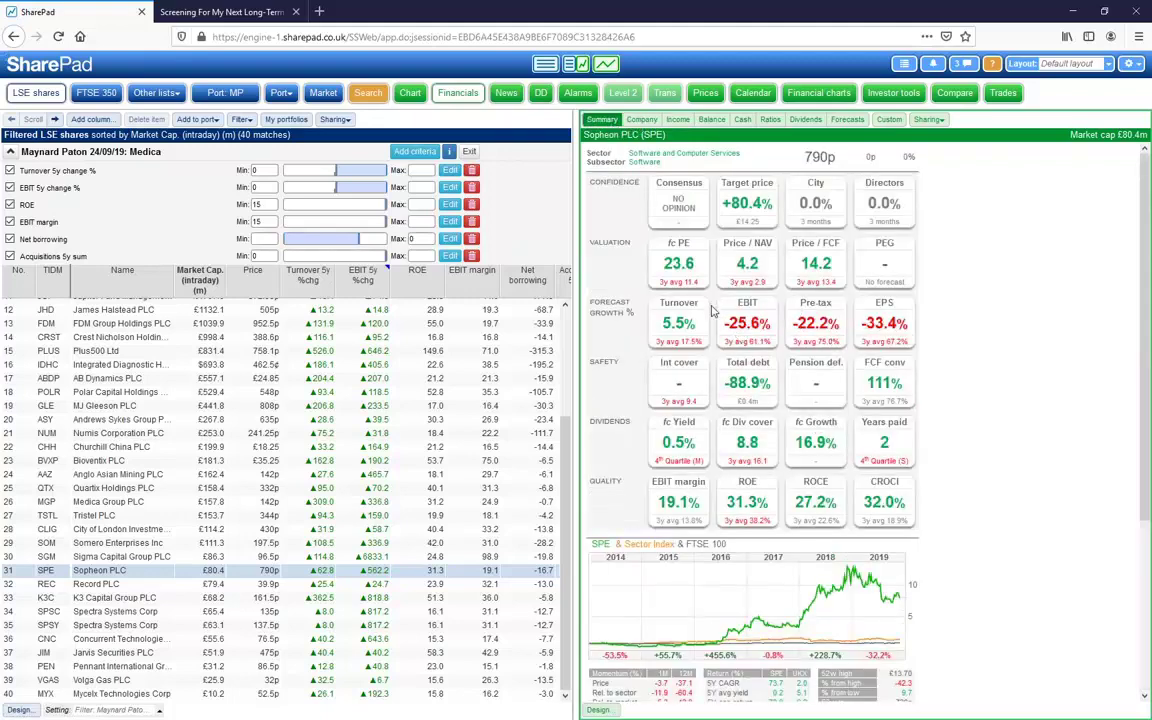
double_click(600, 312)
left_click(658, 510)
left_click(658, 510)
Step: Open Sopheon's financial charts and display the turnover history with the WEB Revenue setting
left_click(818, 92)
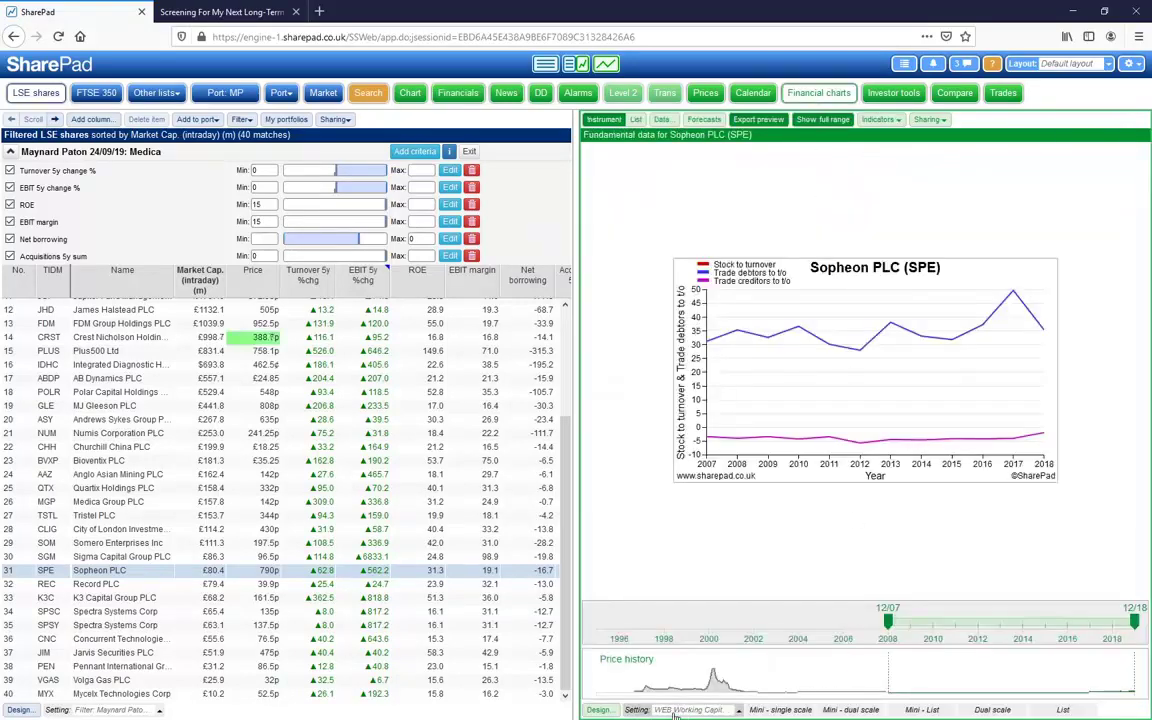
left_click(678, 710)
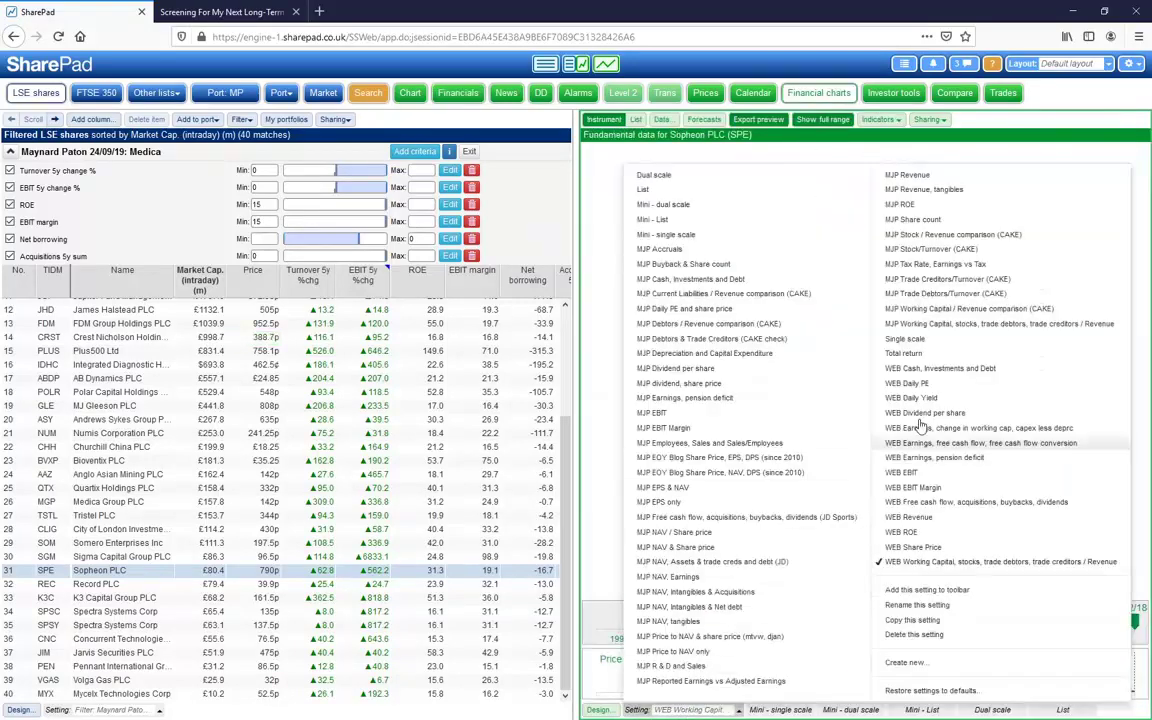
left_click(926, 500)
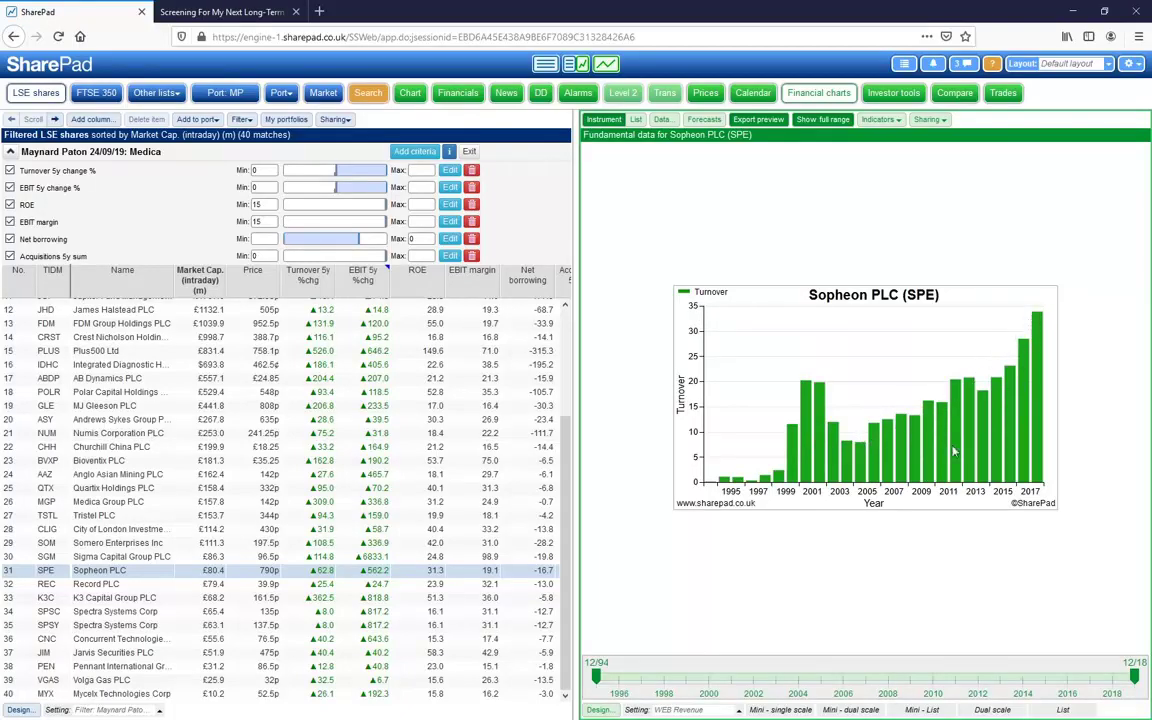
Step: Chart Sopheon's reported EBIT with the WEB EBIT setting, with the date range starting at 12/04
left_click(737, 709)
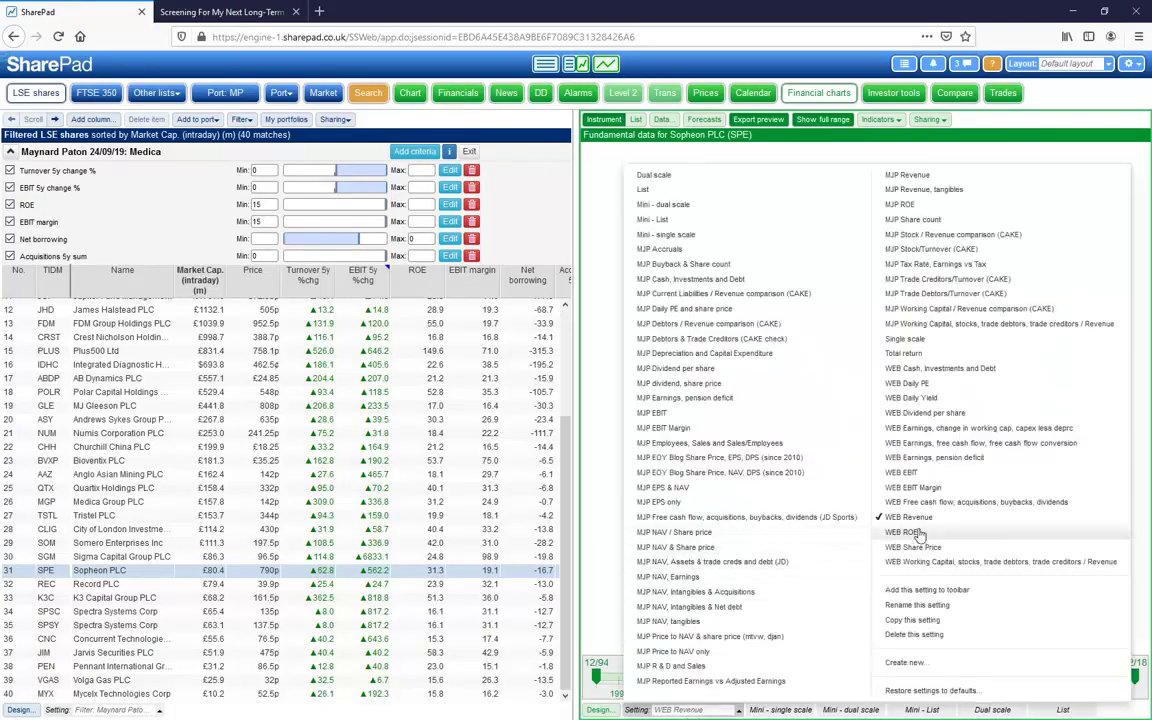
left_click(909, 476)
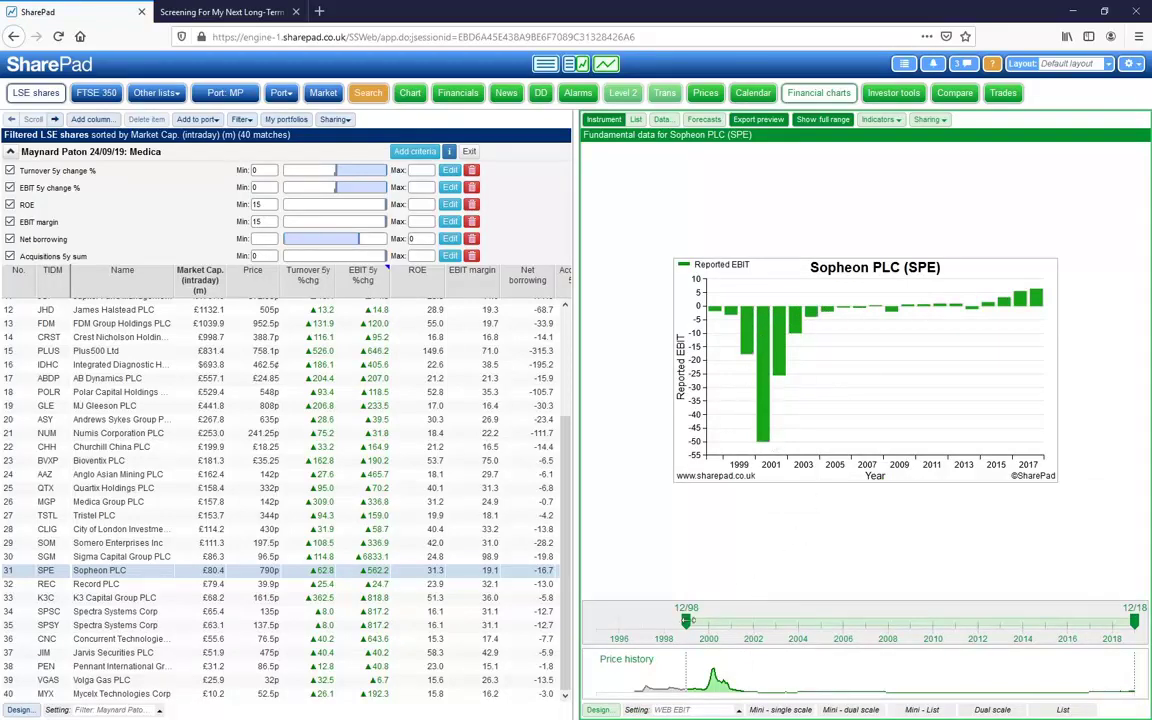
left_click_drag(686, 621, 1042, 629)
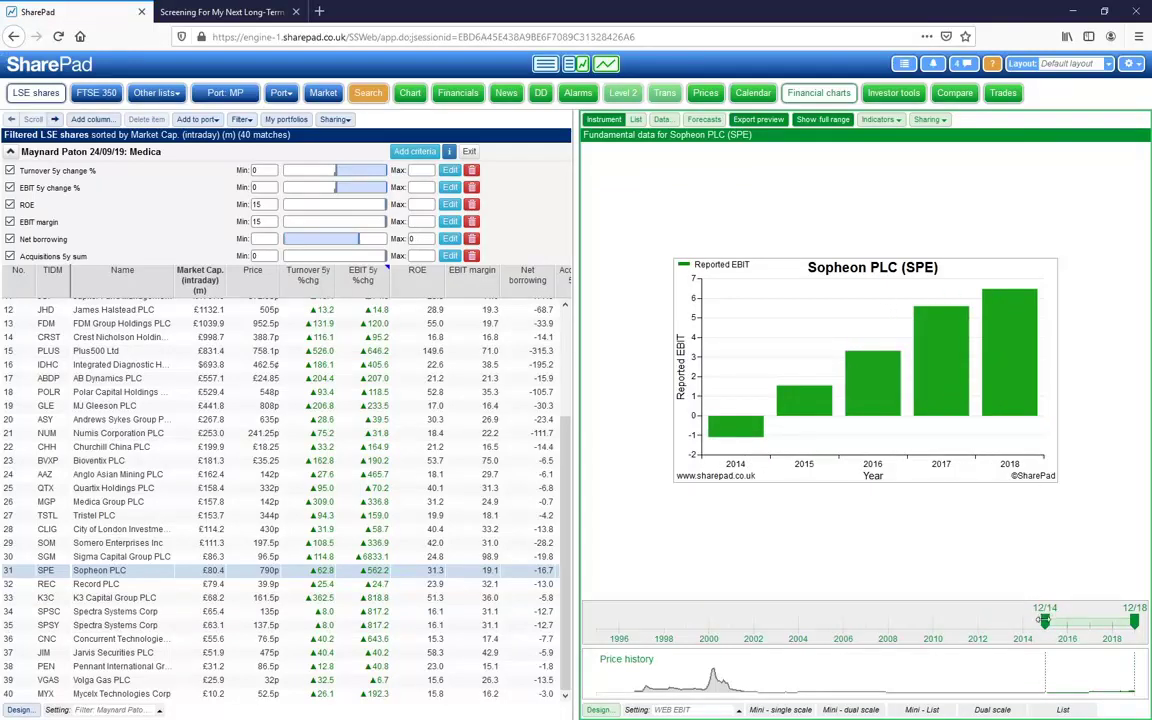
left_click_drag(1045, 622, 839, 627)
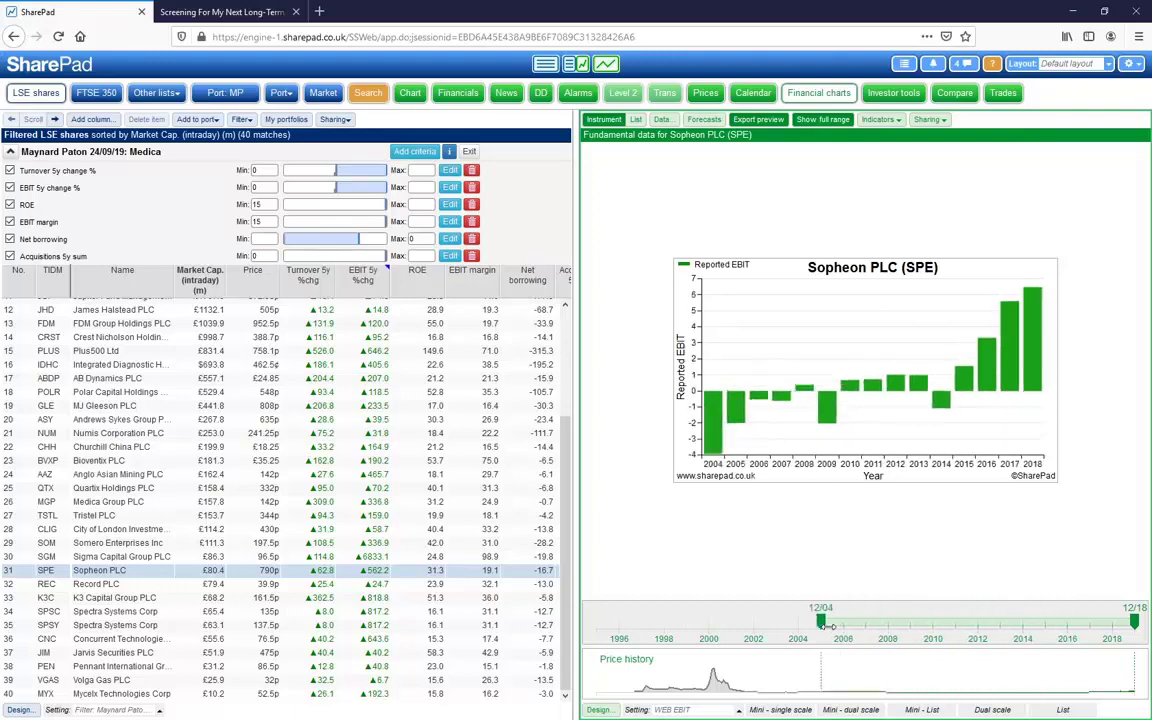
Step: Chart Sopheon's EBIT margin with the WEB EBIT Margin setting and narrow the date range to start at 12/14
left_click(682, 708)
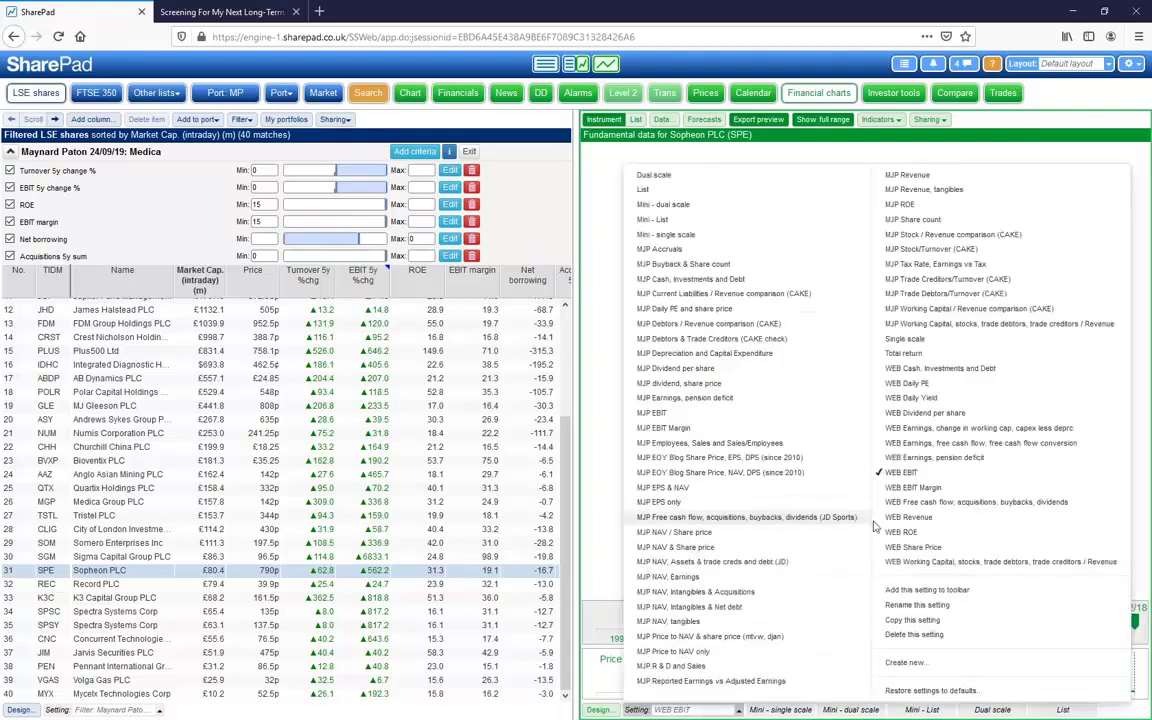
left_click(790, 487)
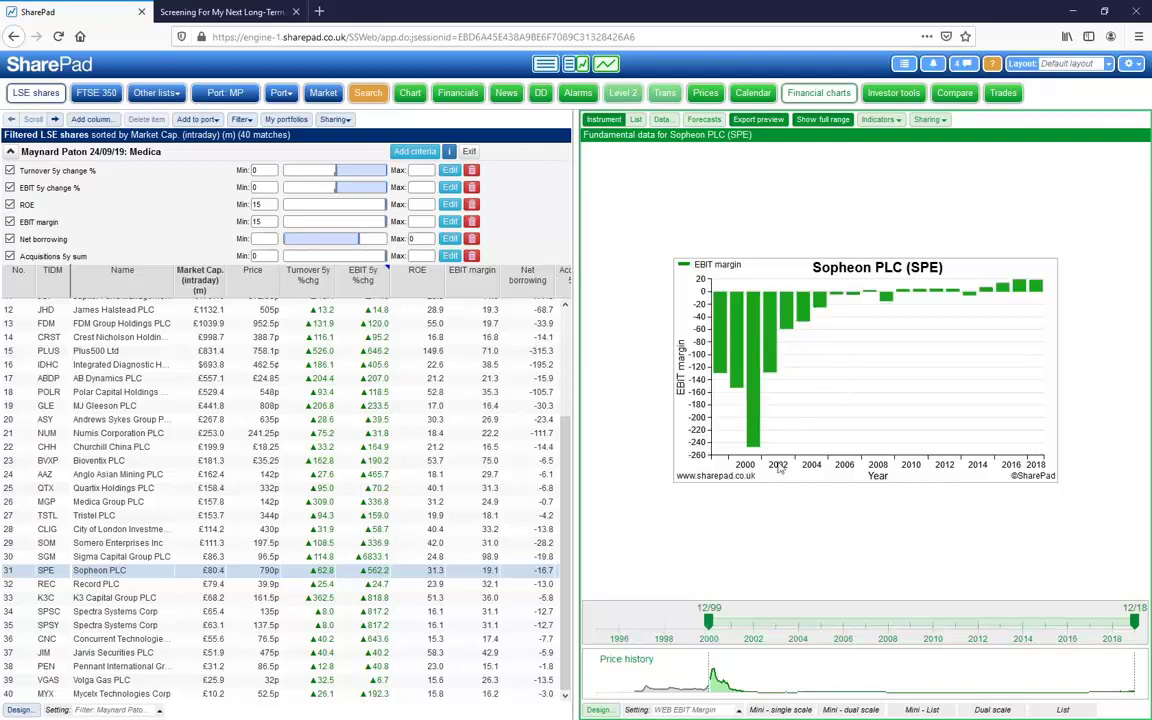
left_click_drag(709, 619, 1045, 621)
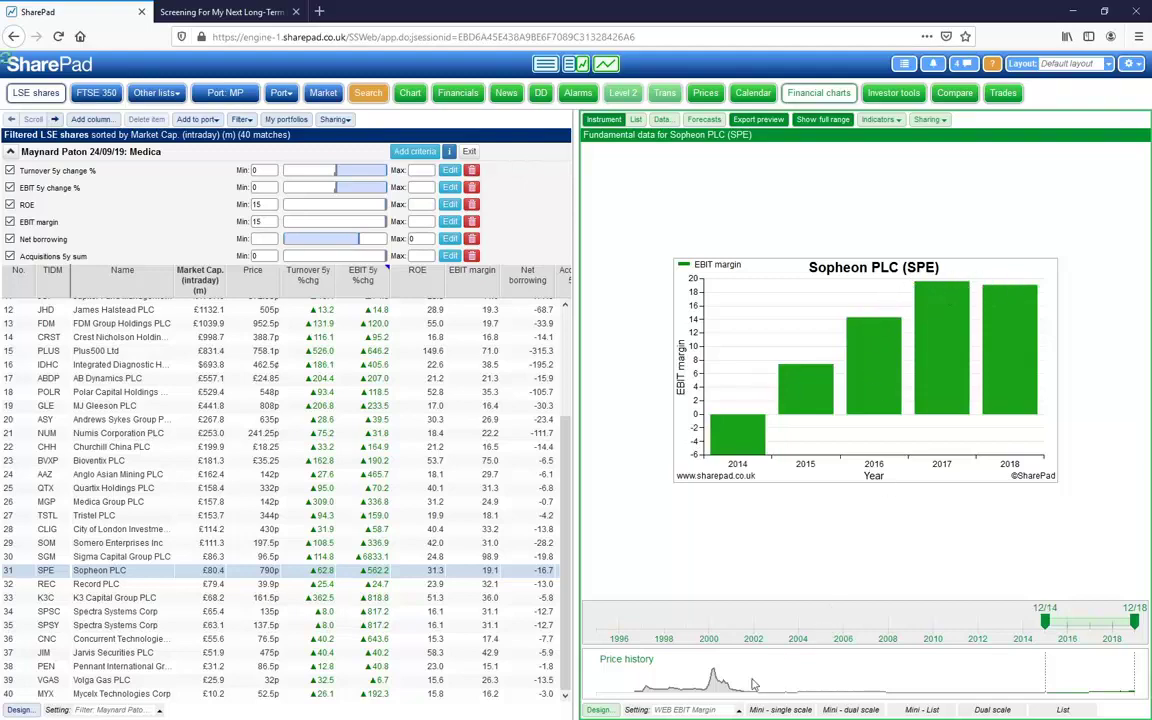
Step: Chart Sopheon's return on equity with the WEB ROE setting and narrow the date range to start at 12/14
left_click(690, 709)
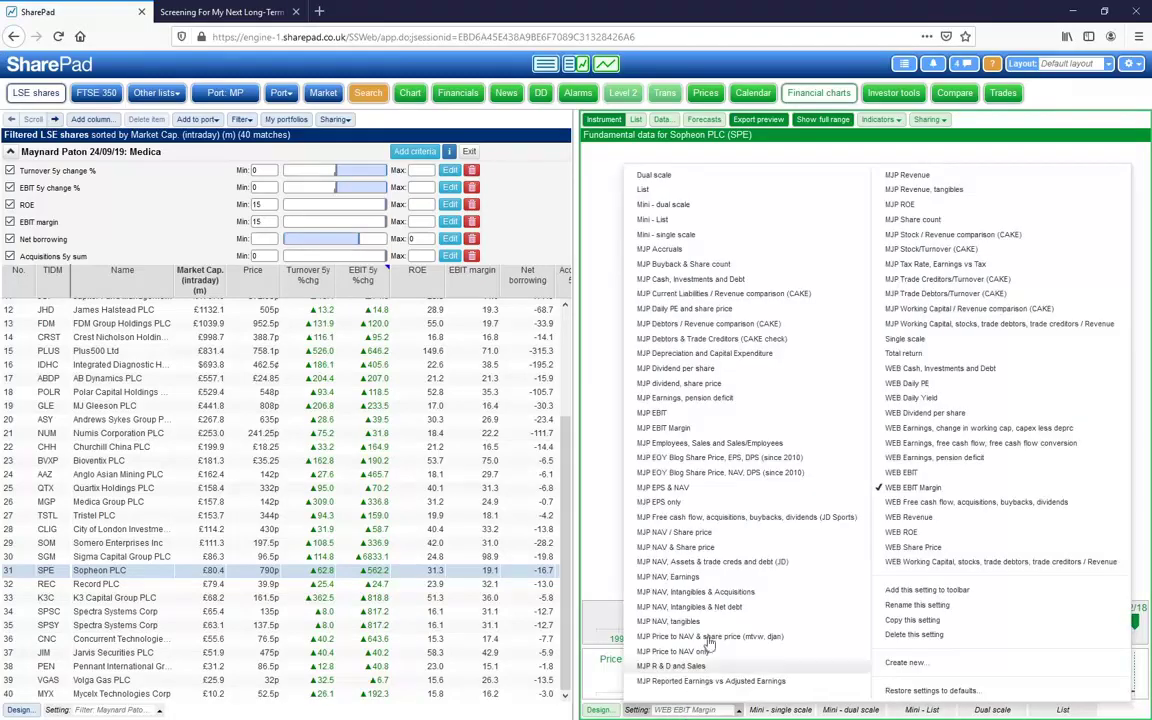
left_click(902, 532)
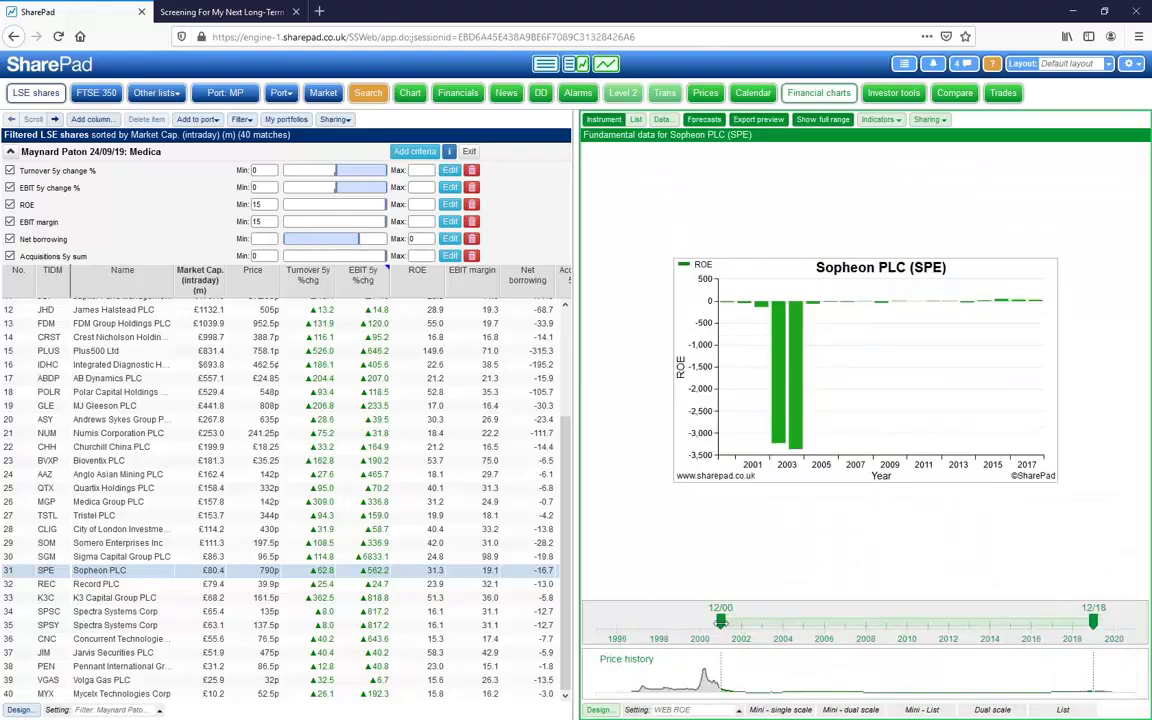
left_click_drag(720, 622, 1010, 623)
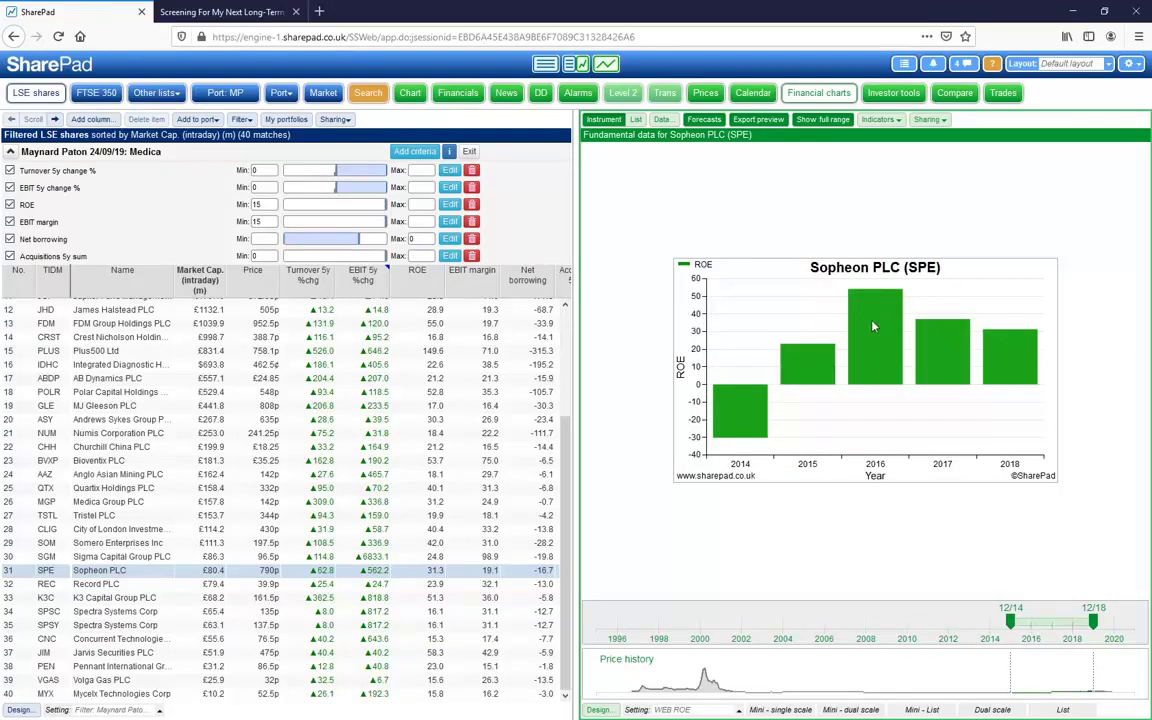
Step: View Sopheon's WEB Dividend per share chart, followed by the MJP Cash, Investments and Debt chart
left_click(690, 709)
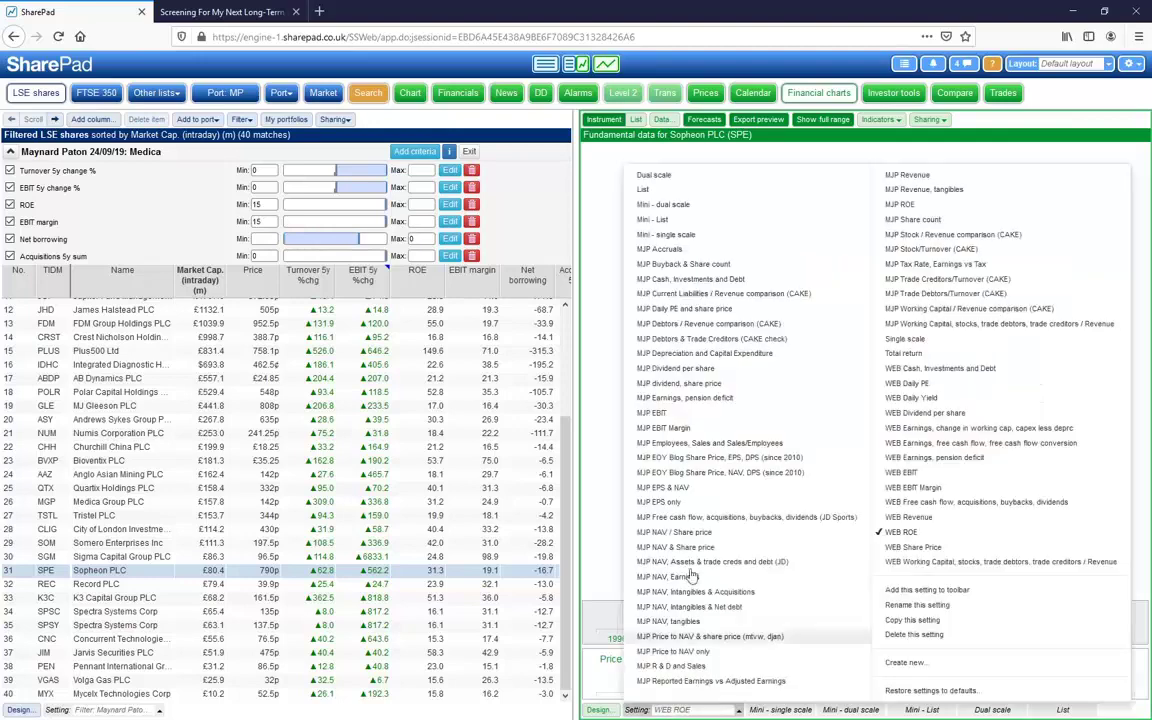
left_click(969, 414)
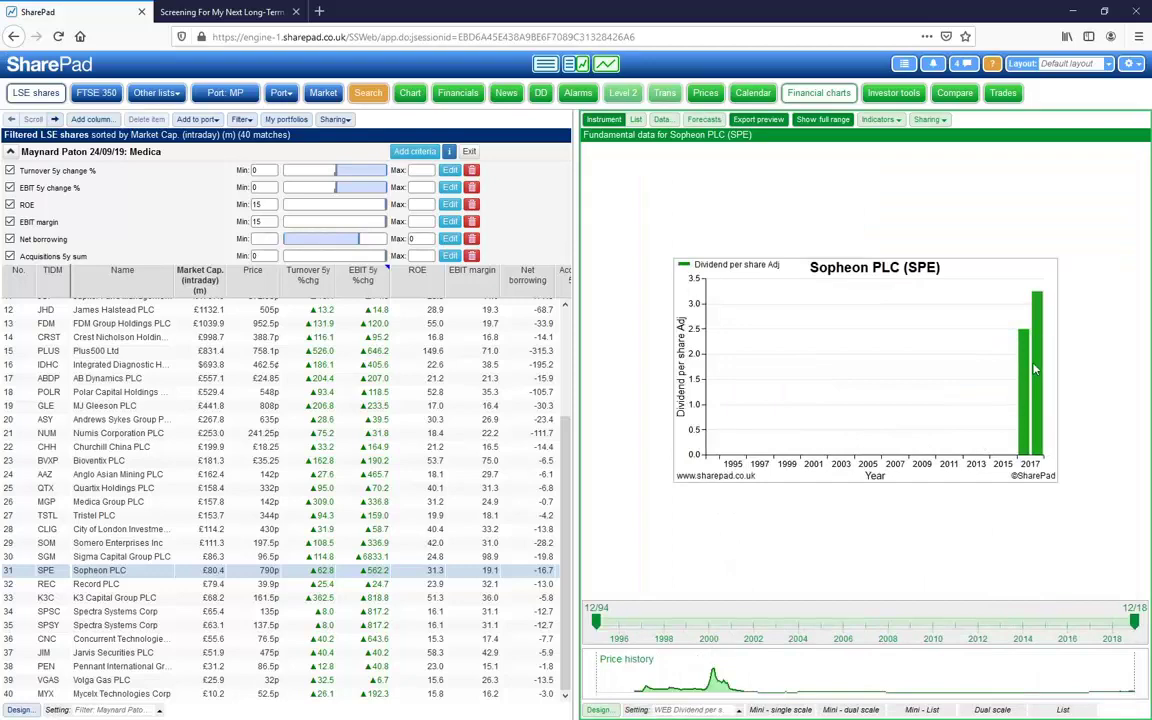
left_click(694, 710)
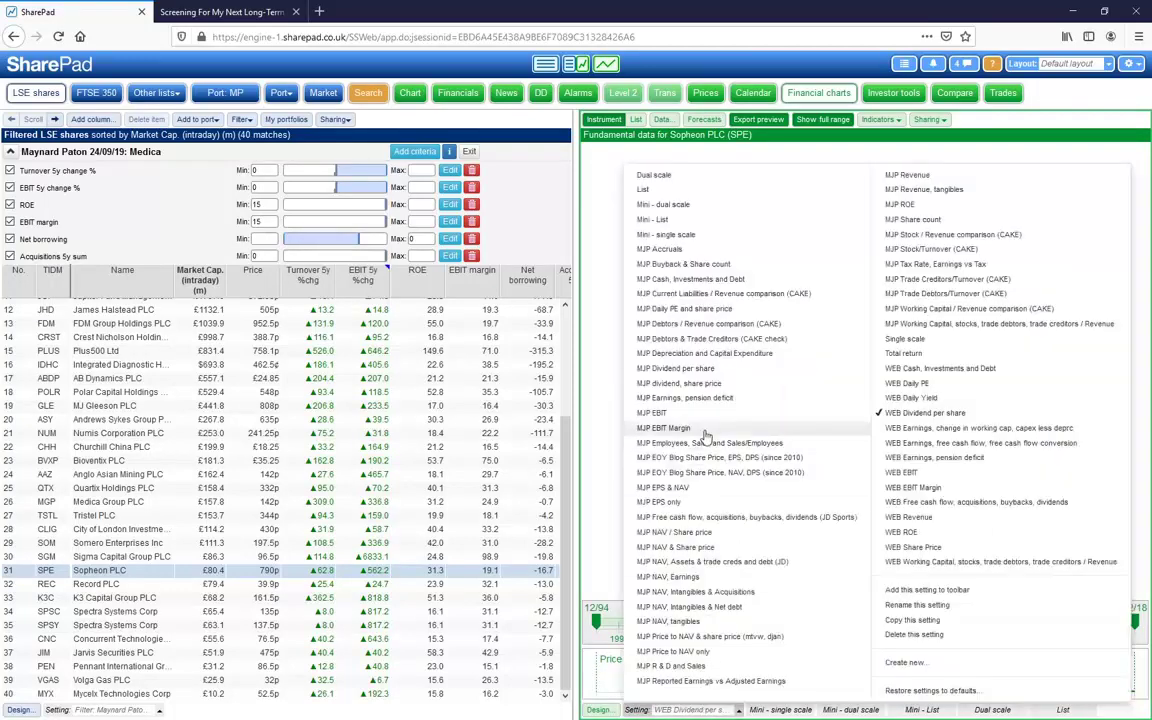
left_click(690, 279)
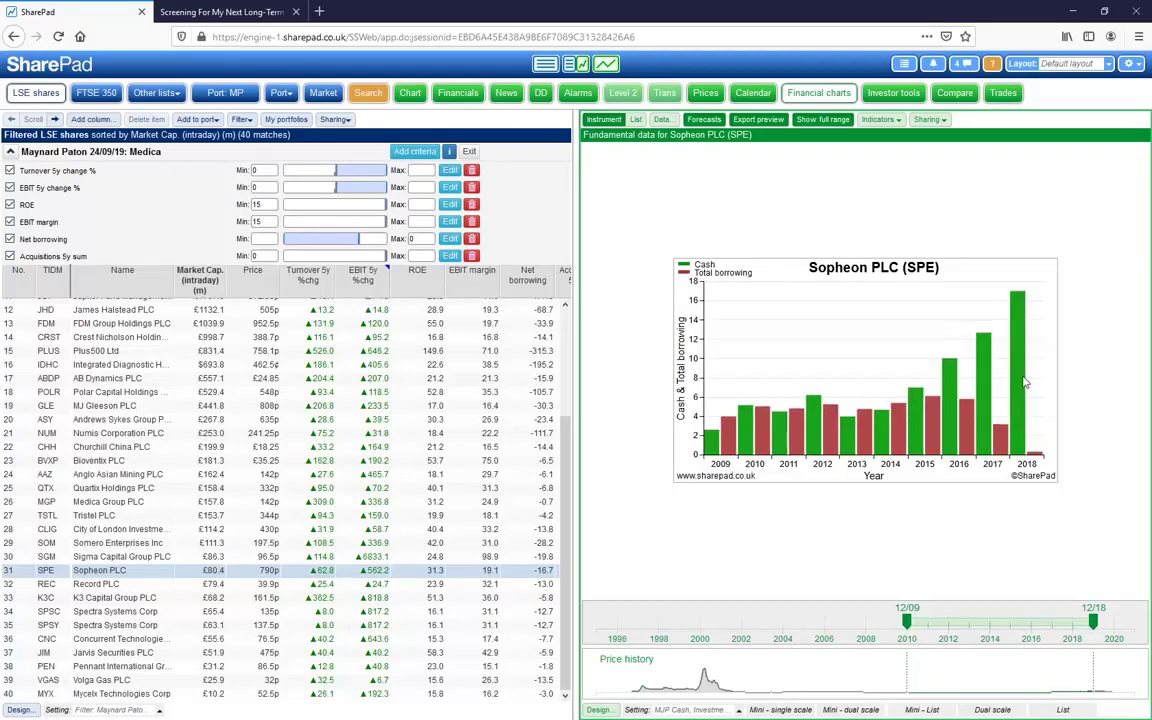
Step: Chart Sopheon's WEB Earnings, free cash flow, free cash flow conversion setting, with the date range starting at 12/15
left_click(698, 710)
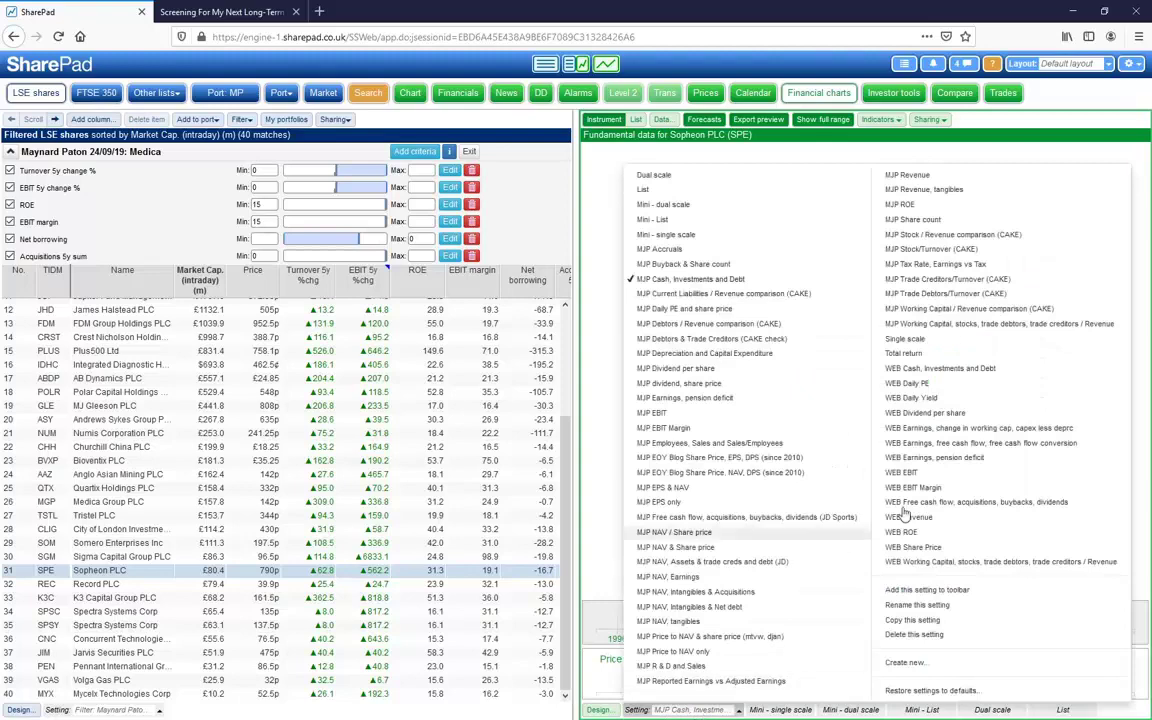
left_click(1015, 443)
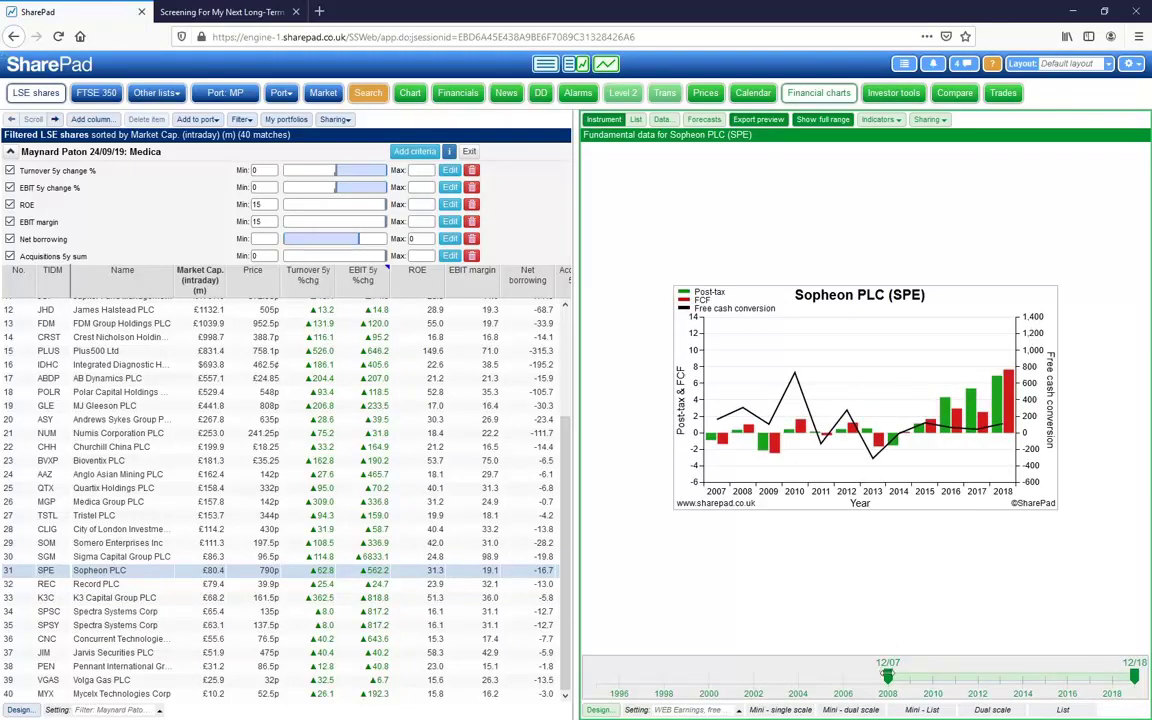
left_click_drag(887, 676, 1063, 676)
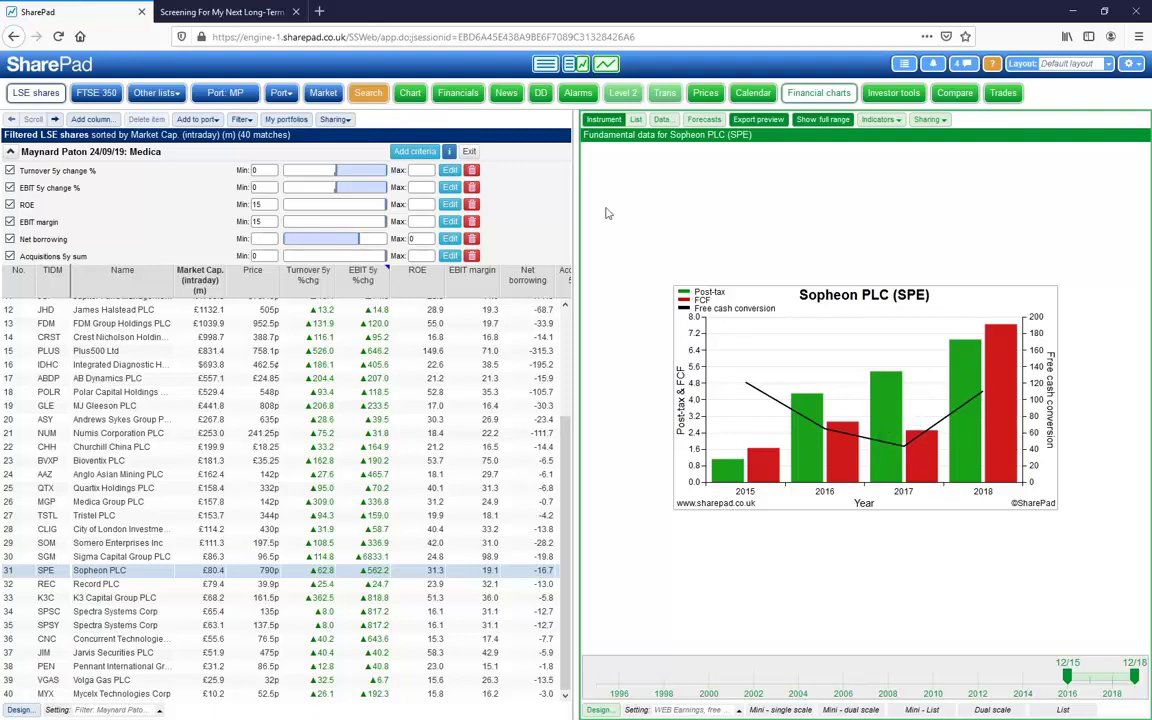
Step: Examine Sopheon's cash flow statement and return to the free cash flow conversion chart
left_click(455, 93)
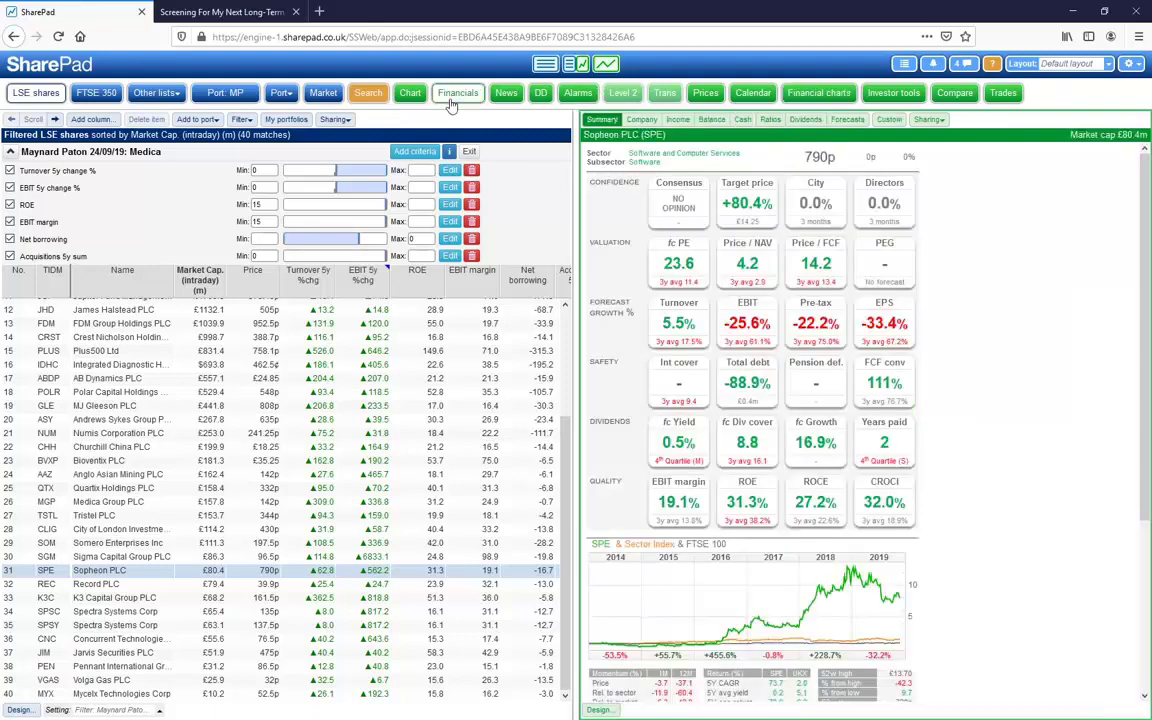
left_click(743, 120)
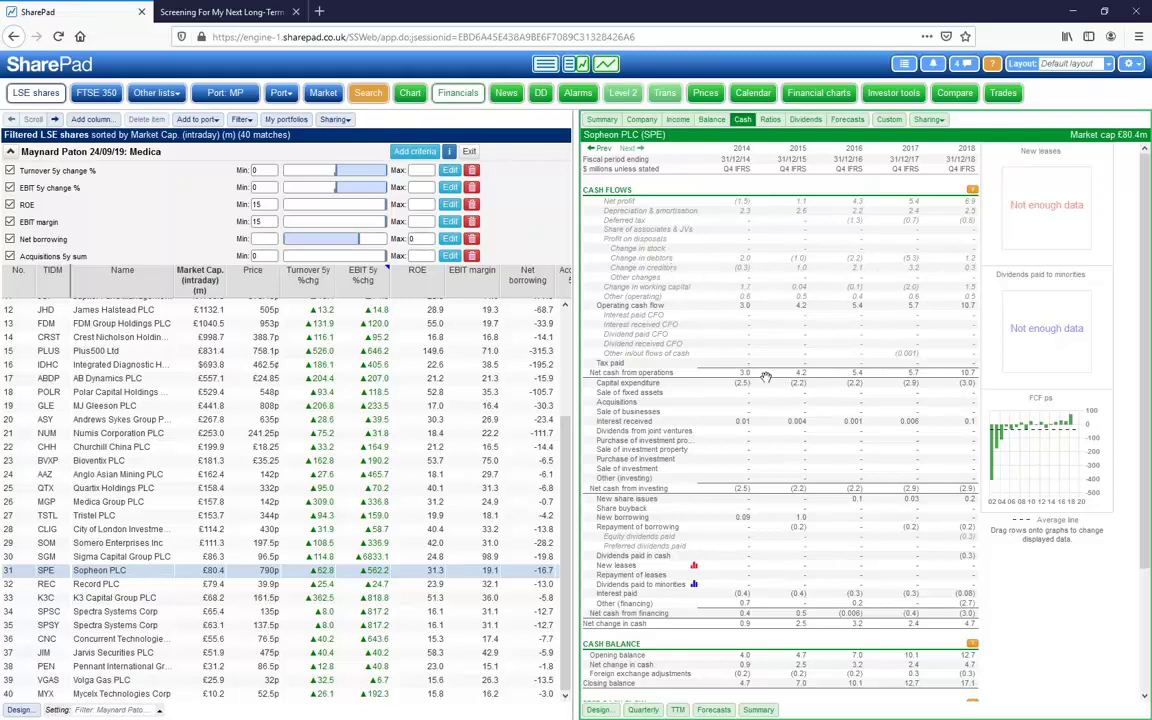
left_click_drag(690, 288, 818, 92)
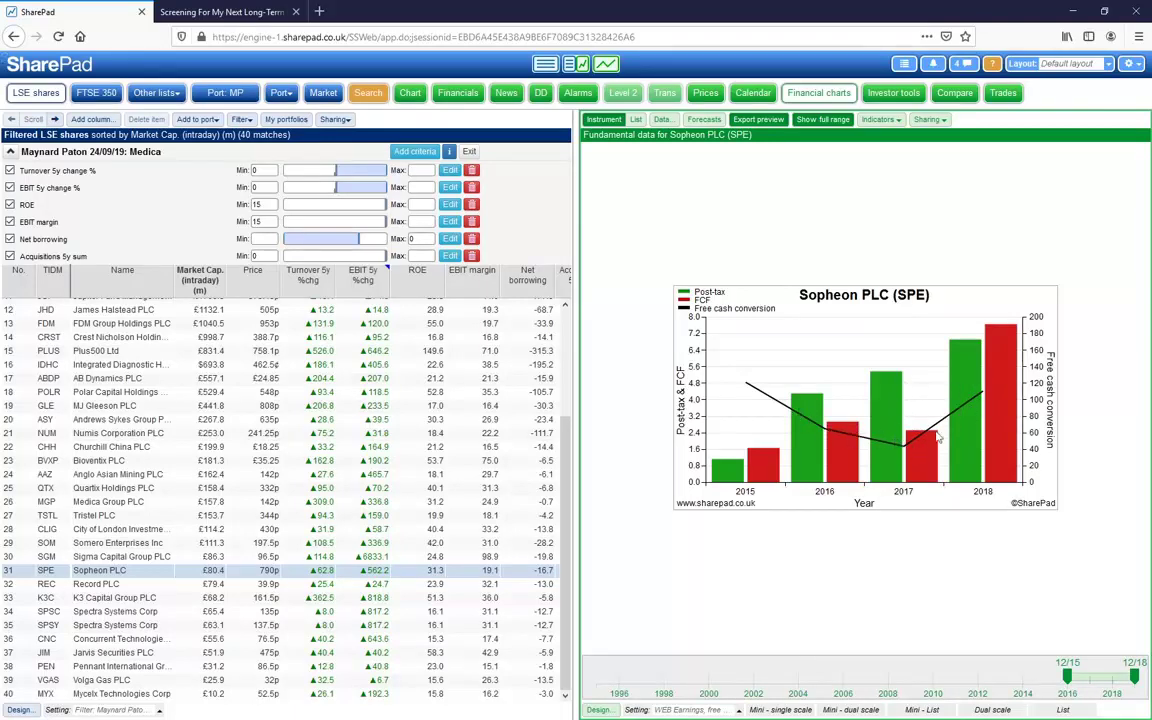
Step: Highlight depreciation and amortisation in Sopheon's cash flow statement and the Accruals row in its balance sheet
left_click(457, 92)
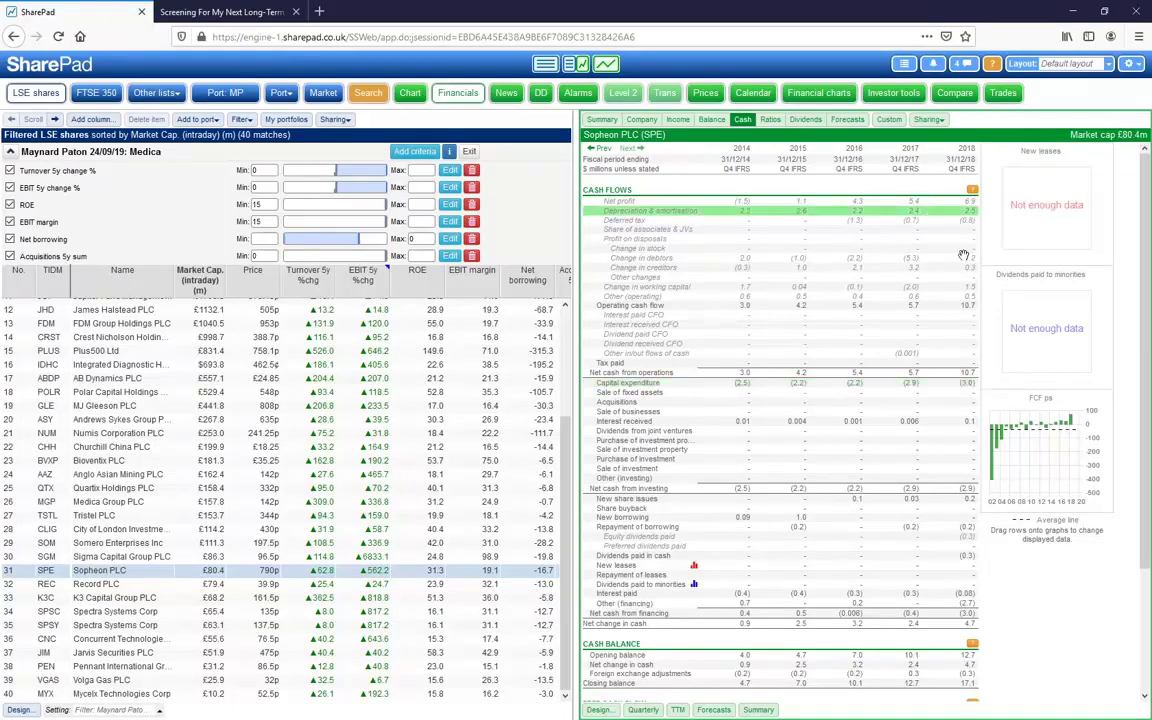
left_click(910, 211)
left_click(712, 119)
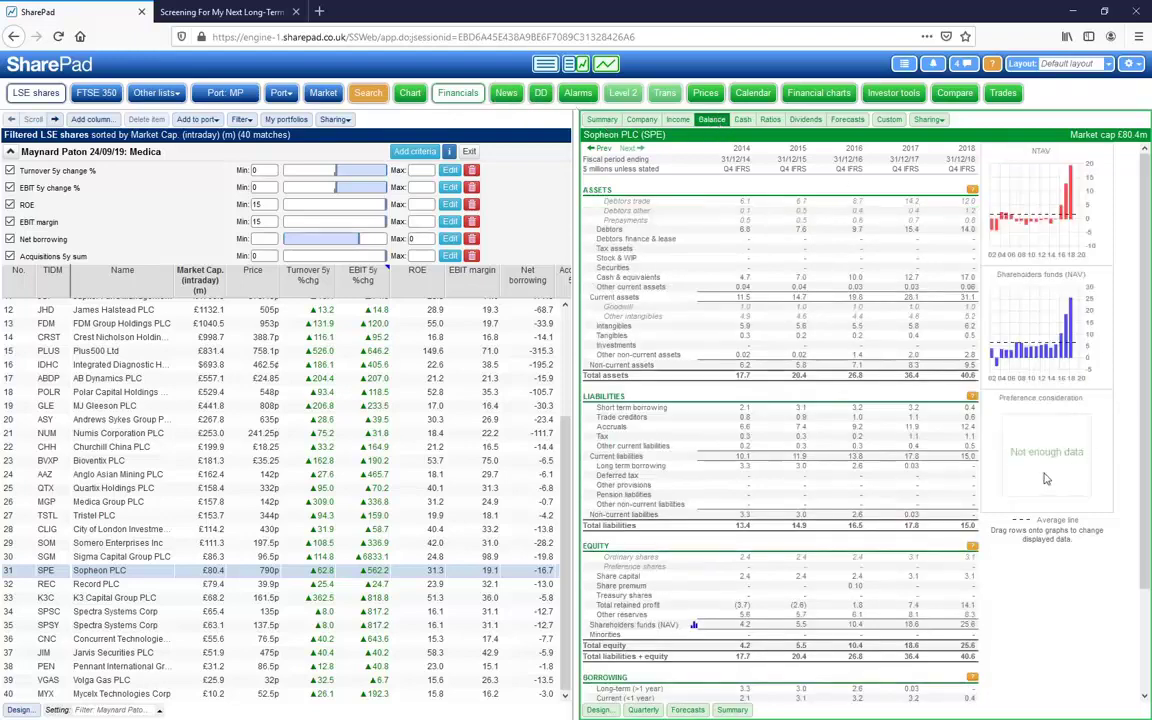
left_click(618, 427)
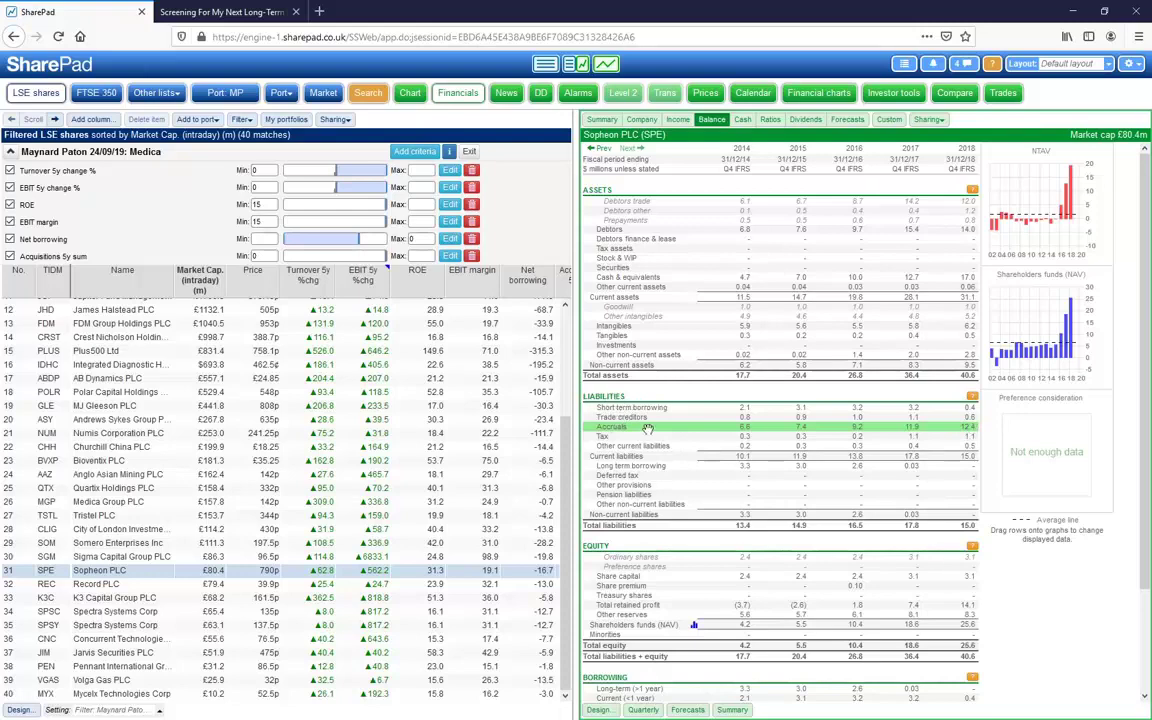
Step: Open Sopheon's 21/3/19 Final Results announcement and find the current liabilities in its statement of financial position at 31 December 2018
left_click(507, 93)
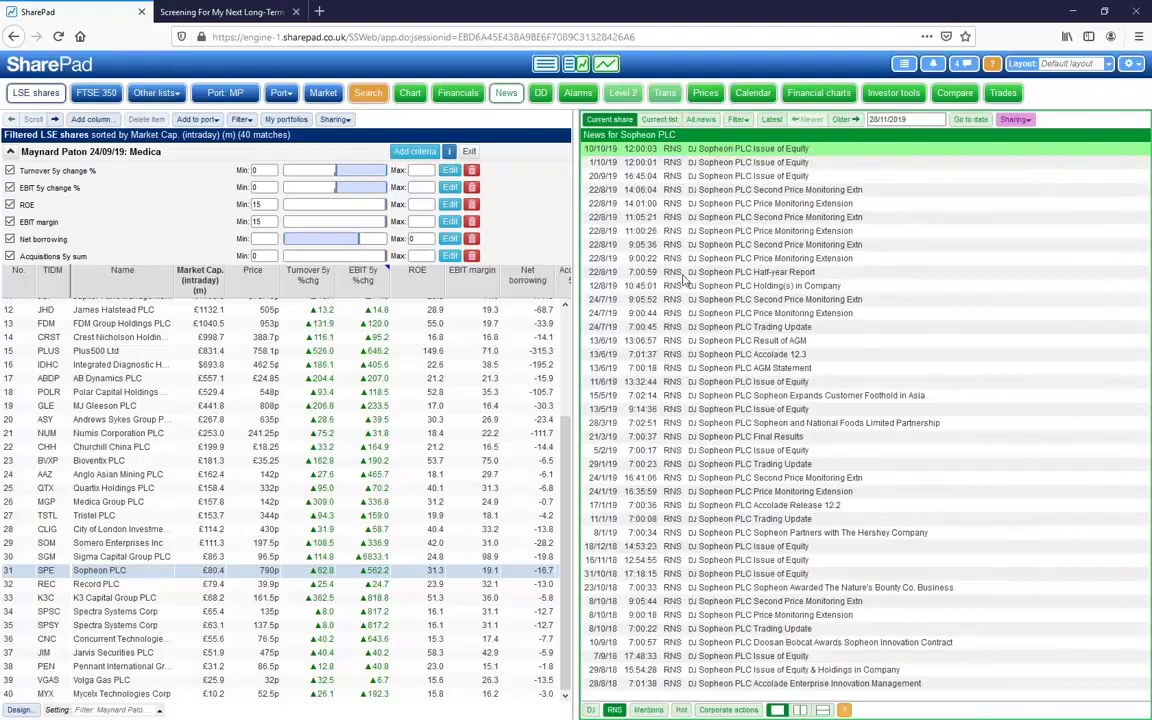
left_click(779, 436)
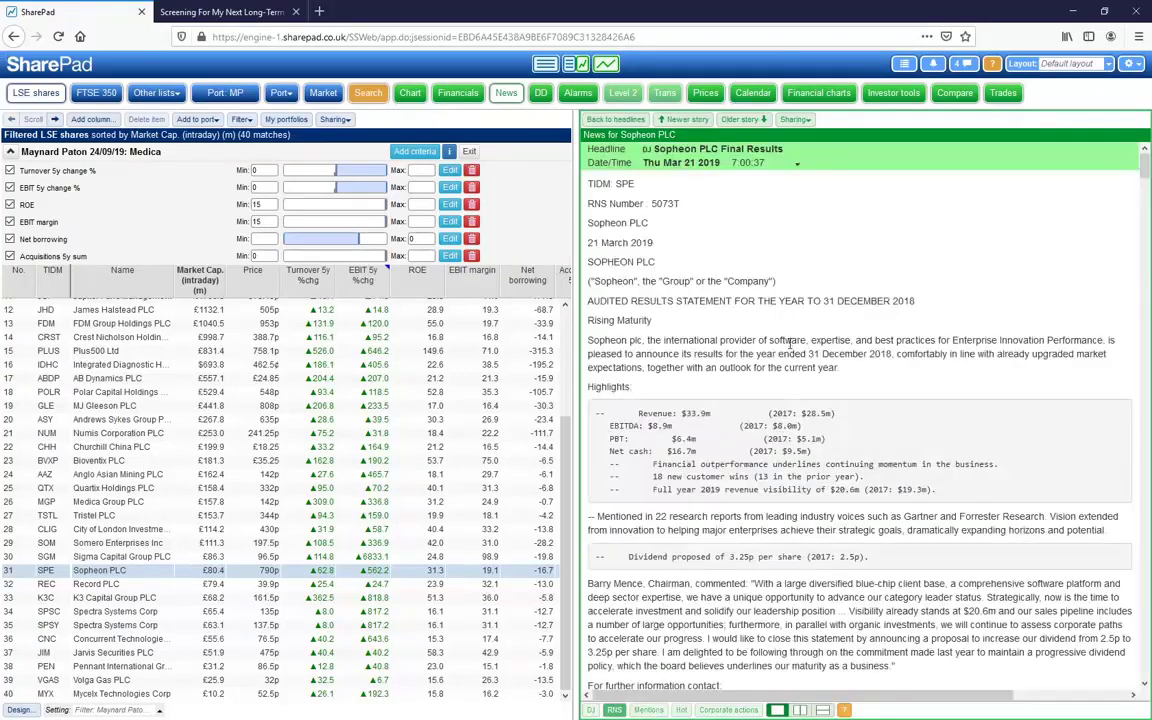
scroll(783, 369, "down", 10)
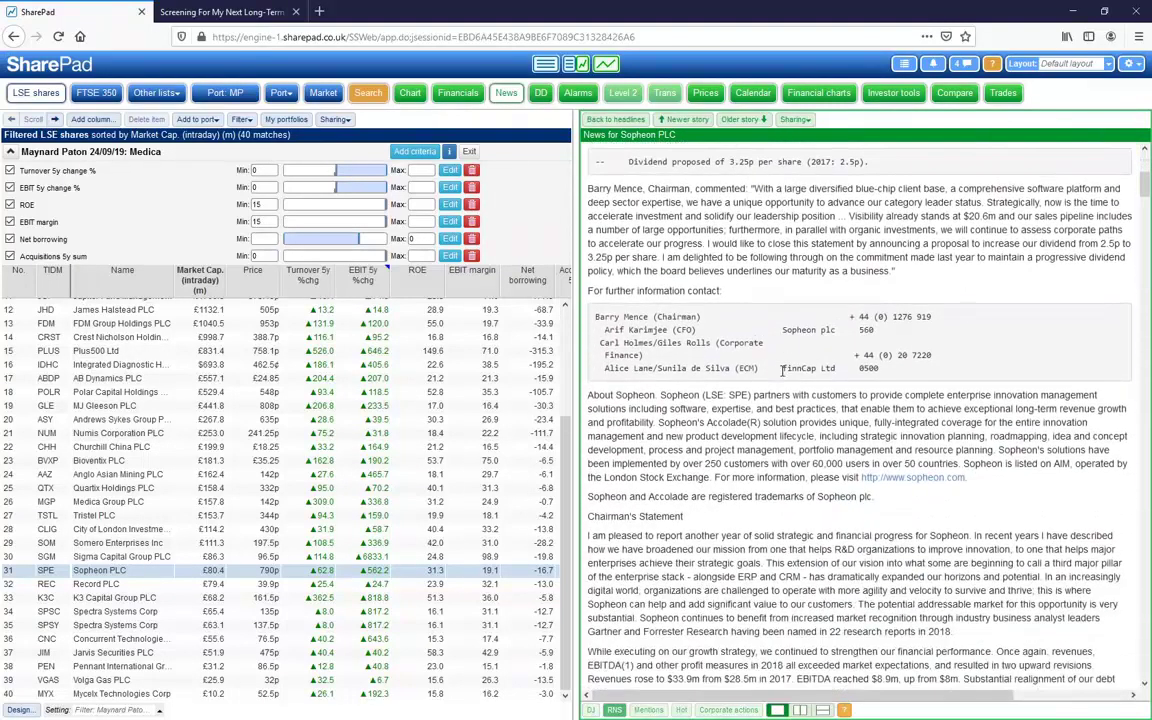
scroll(783, 370, "down", 20)
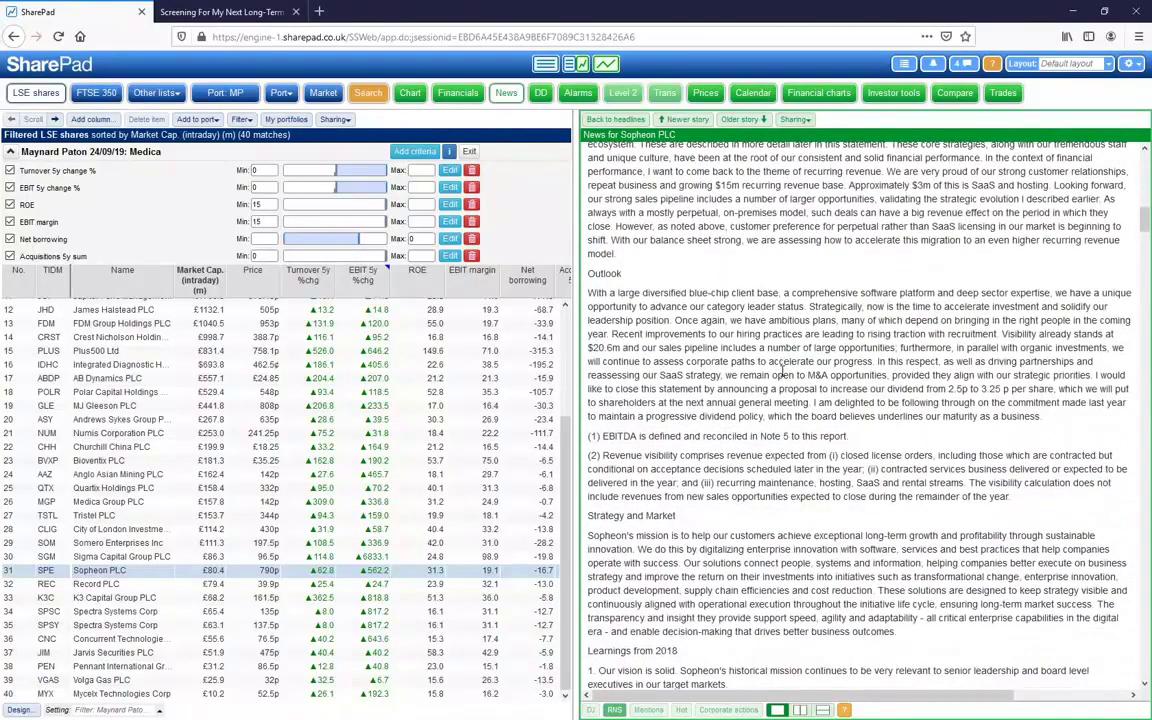
scroll(783, 370, "down", 20)
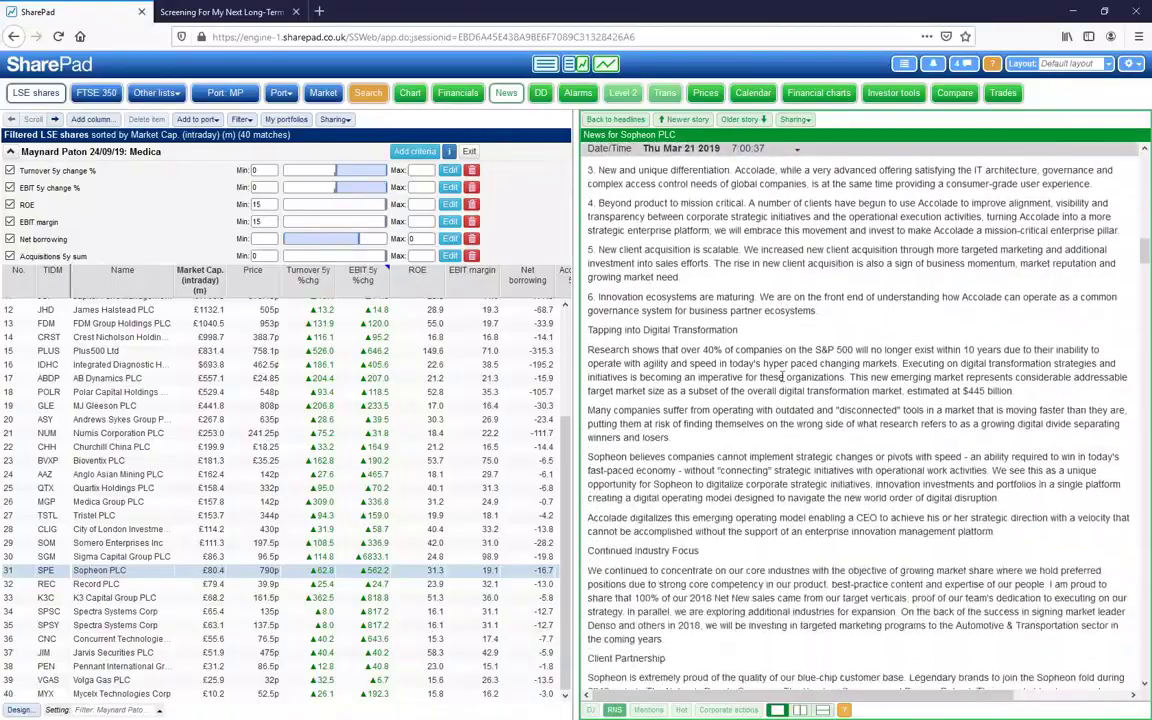
scroll(783, 378, "down", 20)
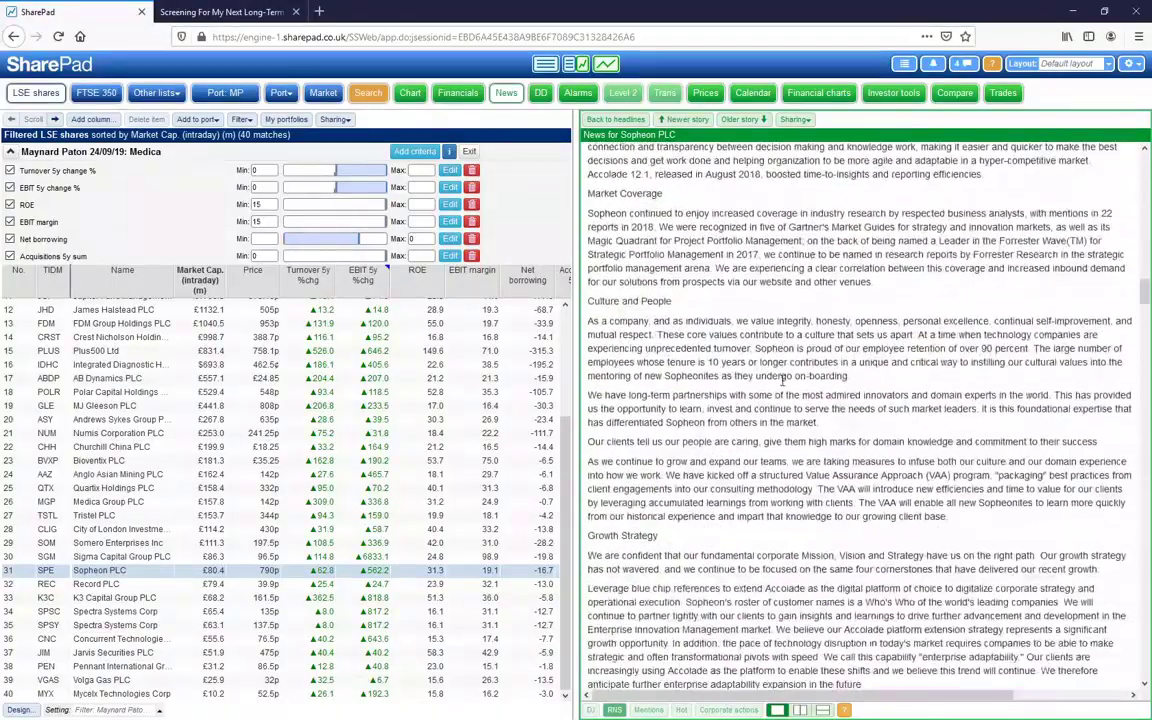
scroll(783, 380, "down", 20)
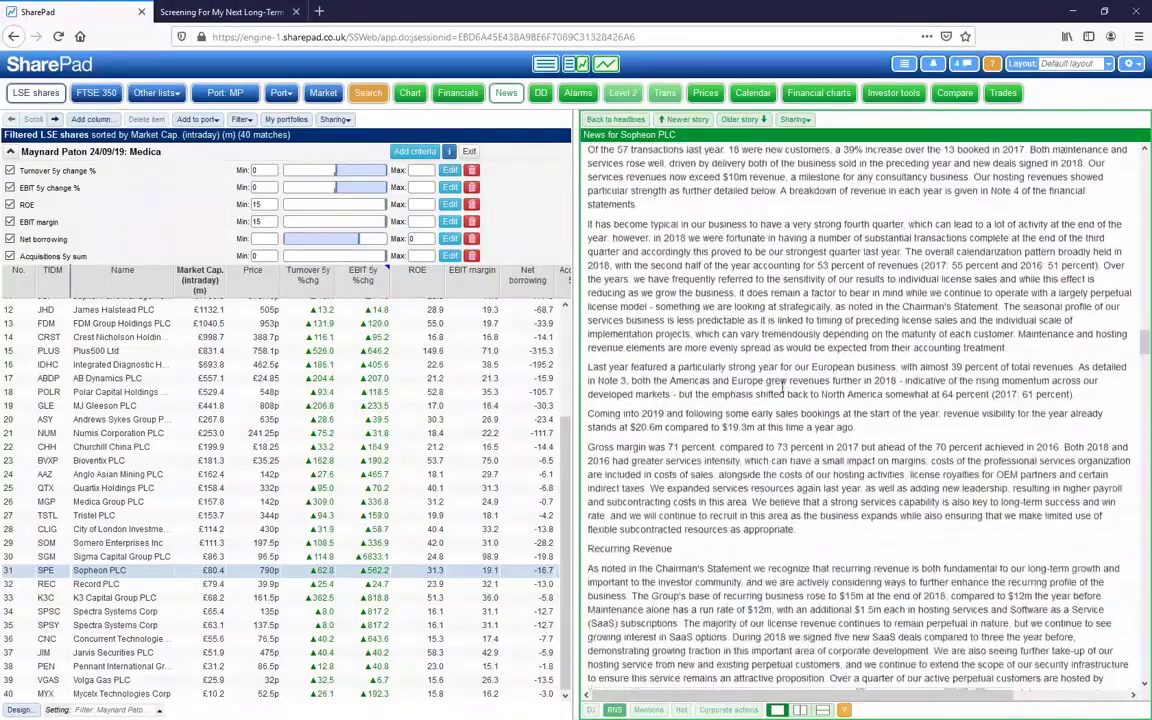
scroll(783, 385, "down", 20)
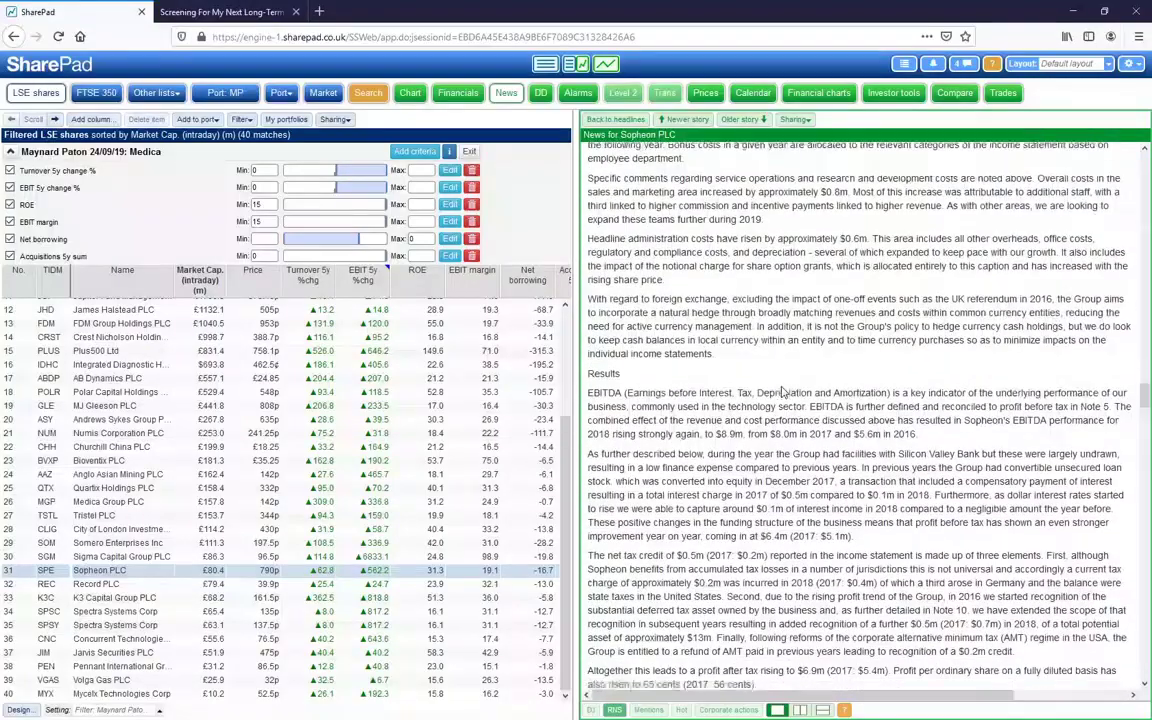
scroll(783, 390, "down", 20)
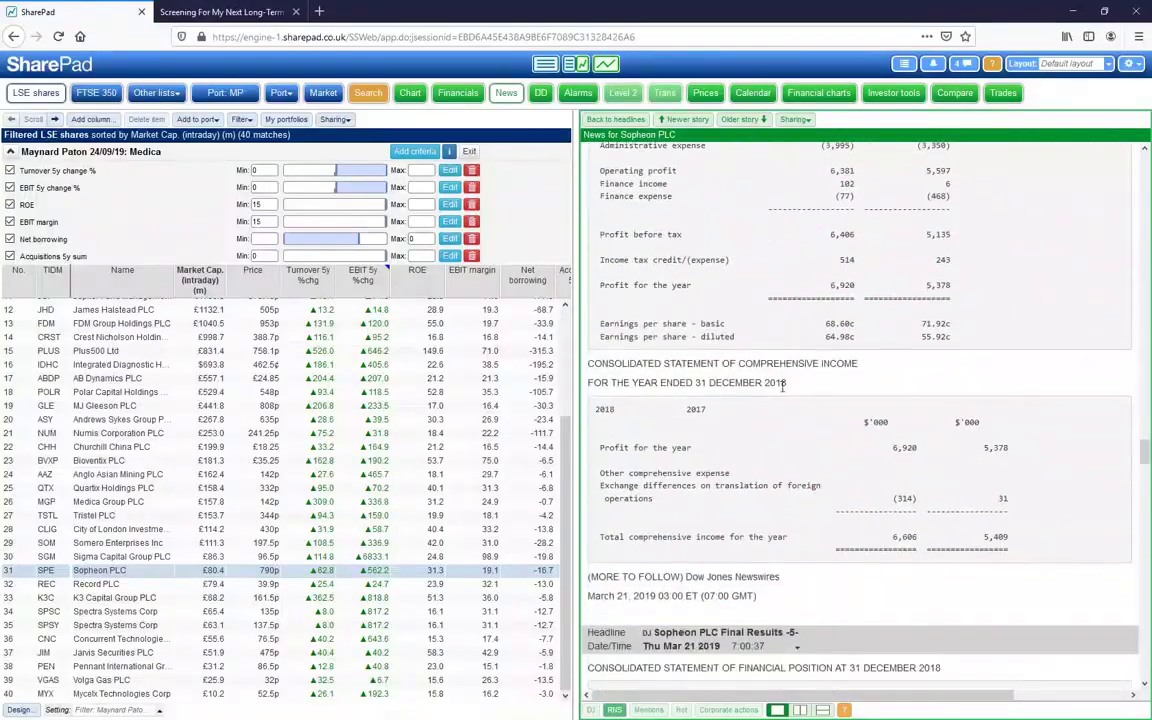
scroll(783, 390, "down", 15)
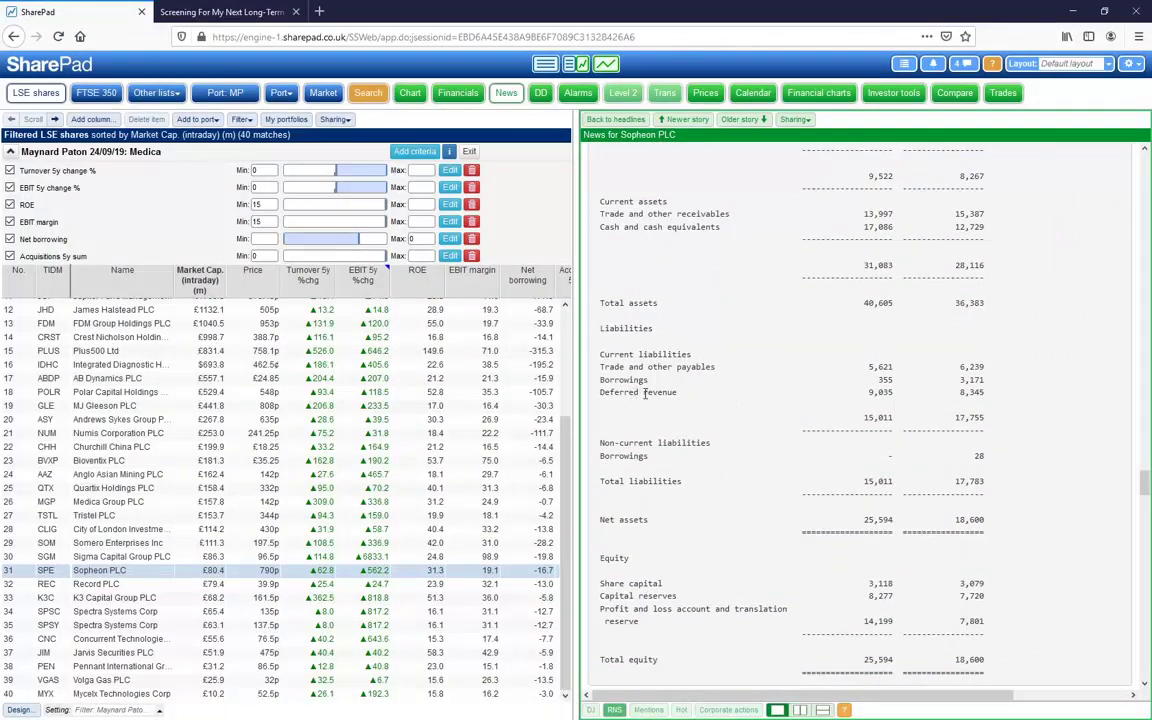
Step: Highlight the deferred revenue label, its 2018 figure and the 2018 trade and other payables figure under current liabilities
left_click_drag(602, 393, 675, 393)
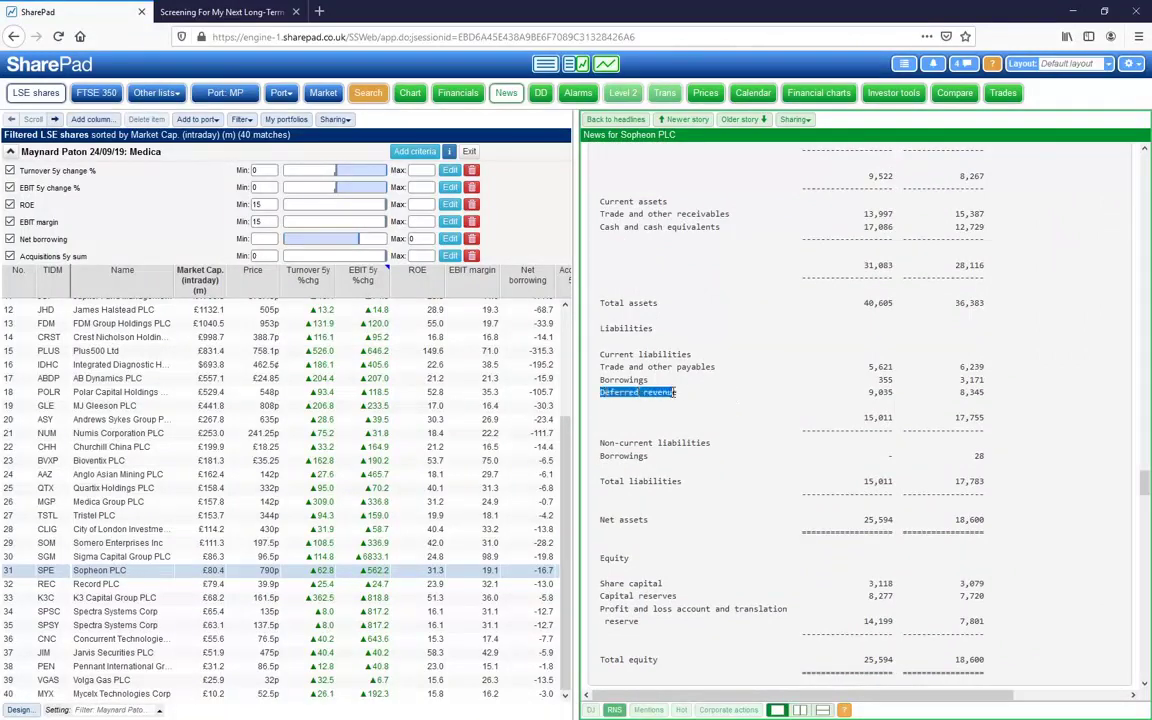
left_click_drag(869, 393, 889, 368)
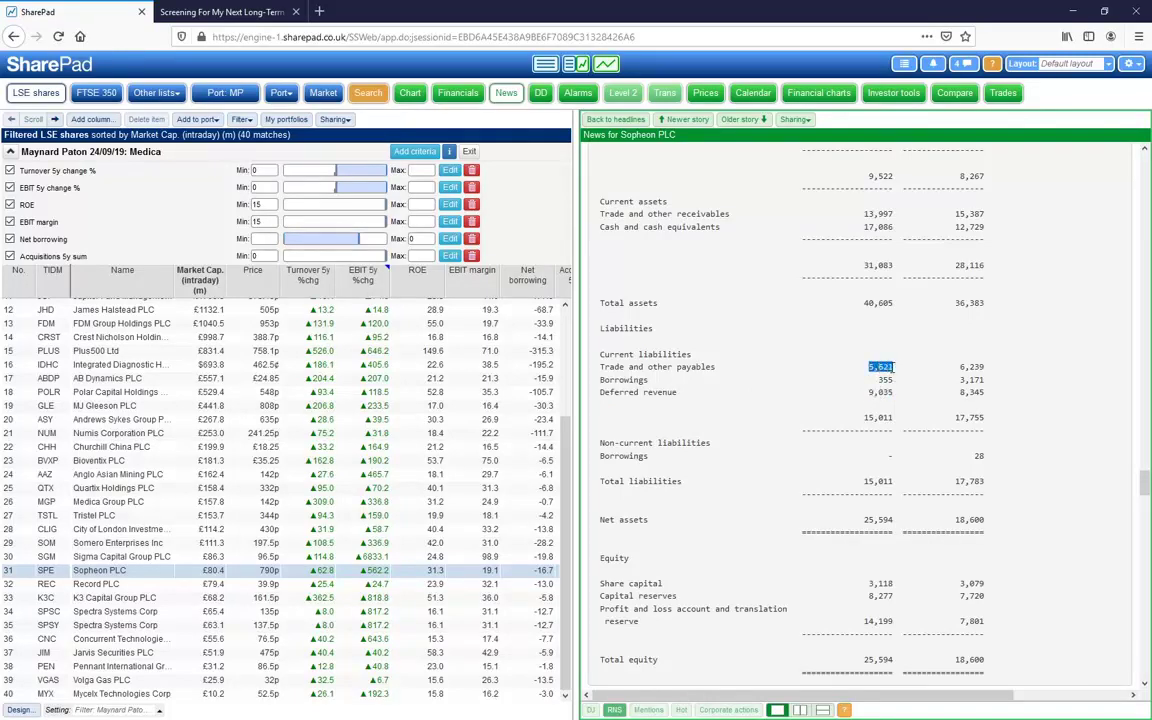
left_click(880, 368)
left_click_drag(867, 392, 886, 391)
left_click(864, 393)
left_click_drag(867, 392, 893, 392)
left_click_drag(601, 392, 675, 393)
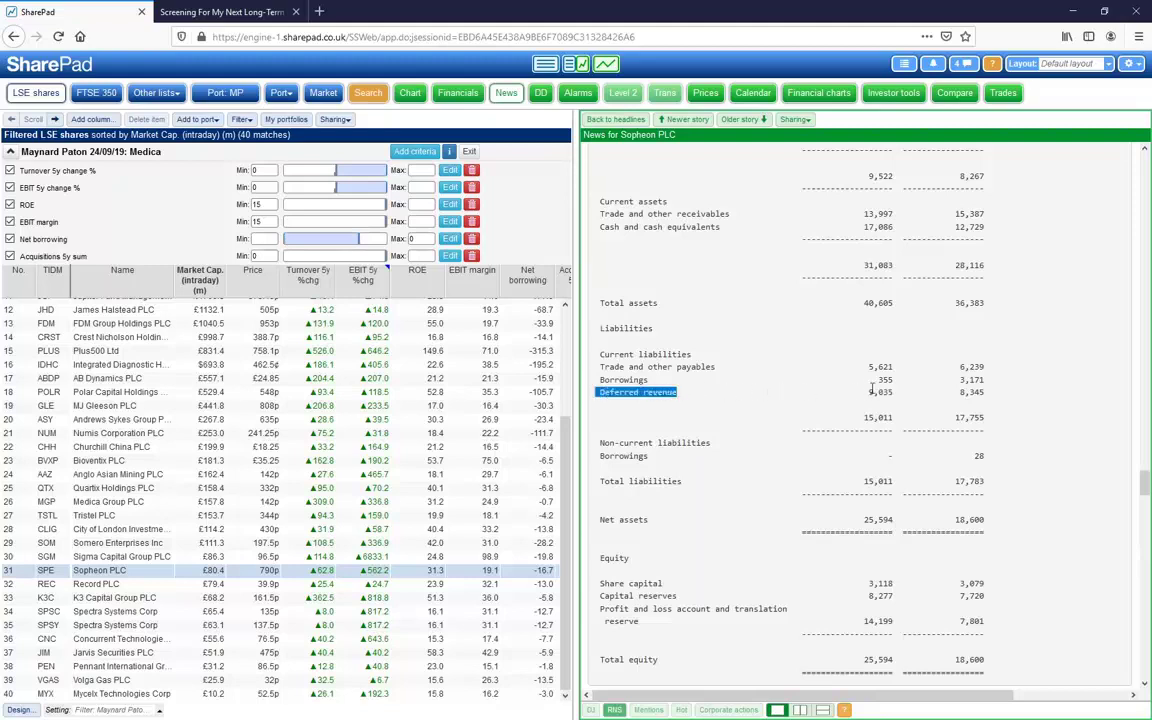
left_click_drag(869, 393, 891, 394)
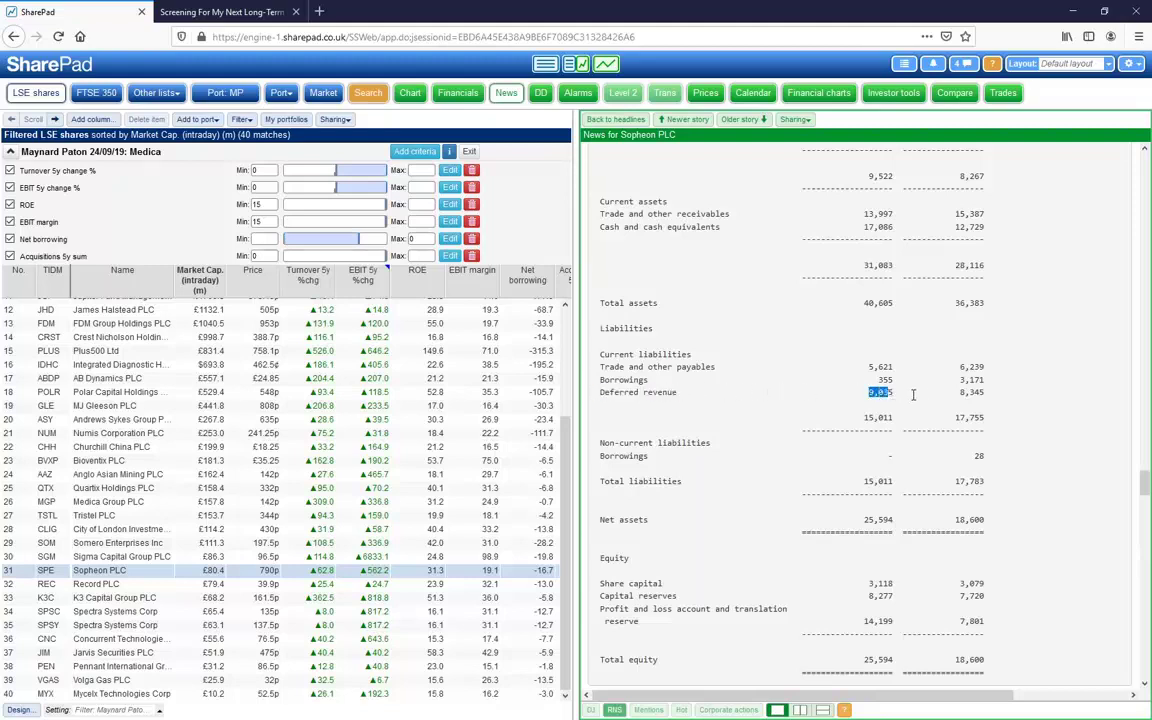
Step: Check the start of the condensed cash flow statement, and mark the 2018 deferred revenue figure in the balance sheet again
scroll(913, 395, "down", 3)
scroll(906, 398, "down", 3)
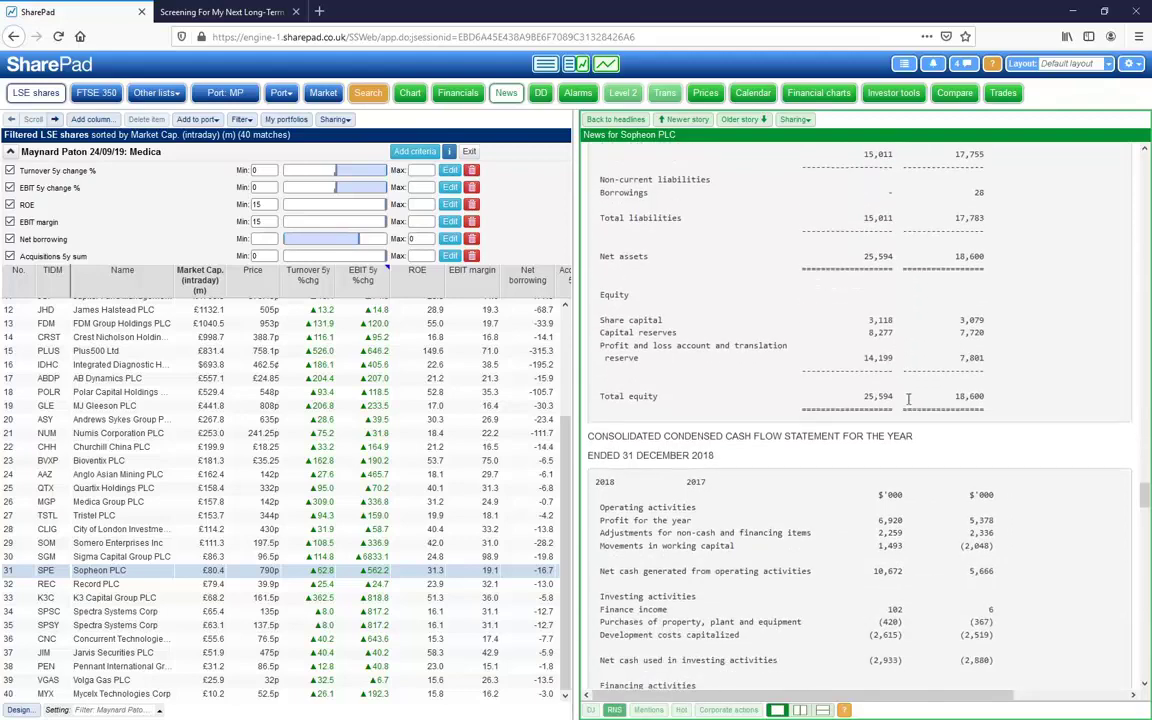
scroll(906, 400, "up", 6)
scroll(909, 404, "up", 1)
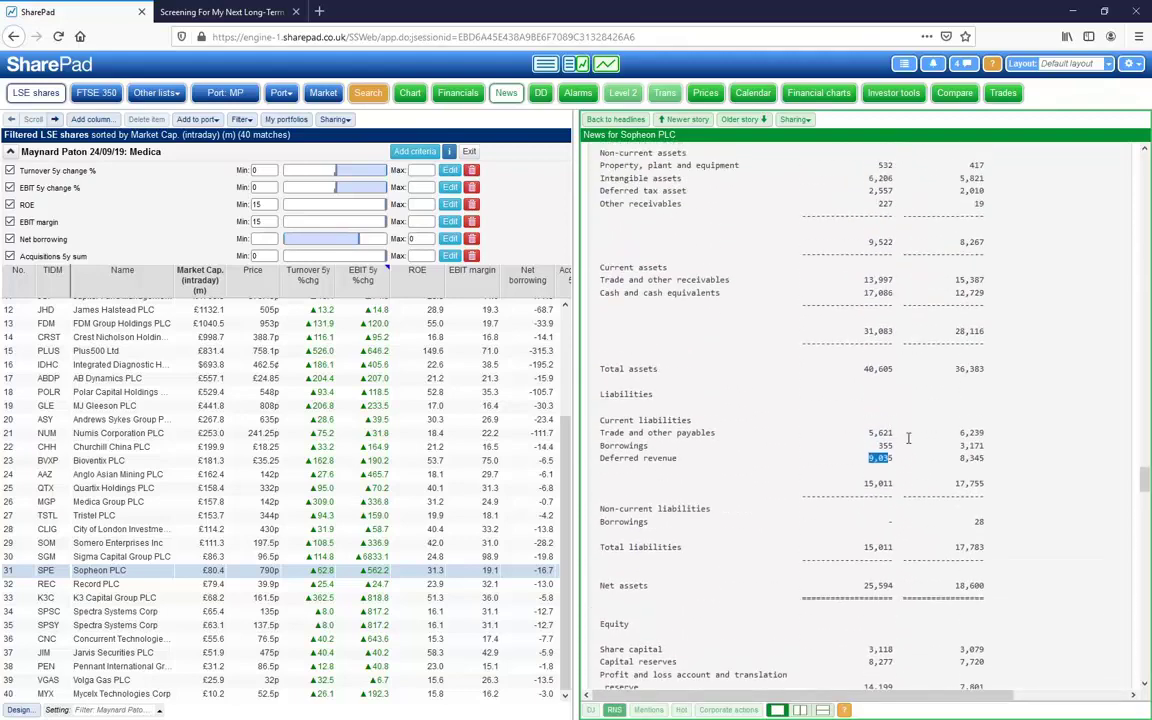
mouse_move(862, 458)
left_mouse_down()
mouse_move(899, 457)
mouse_move(867, 462)
left_mouse_up()
left_click(896, 458)
scroll(898, 446, "down", 2)
scroll(892, 455, "up", 3)
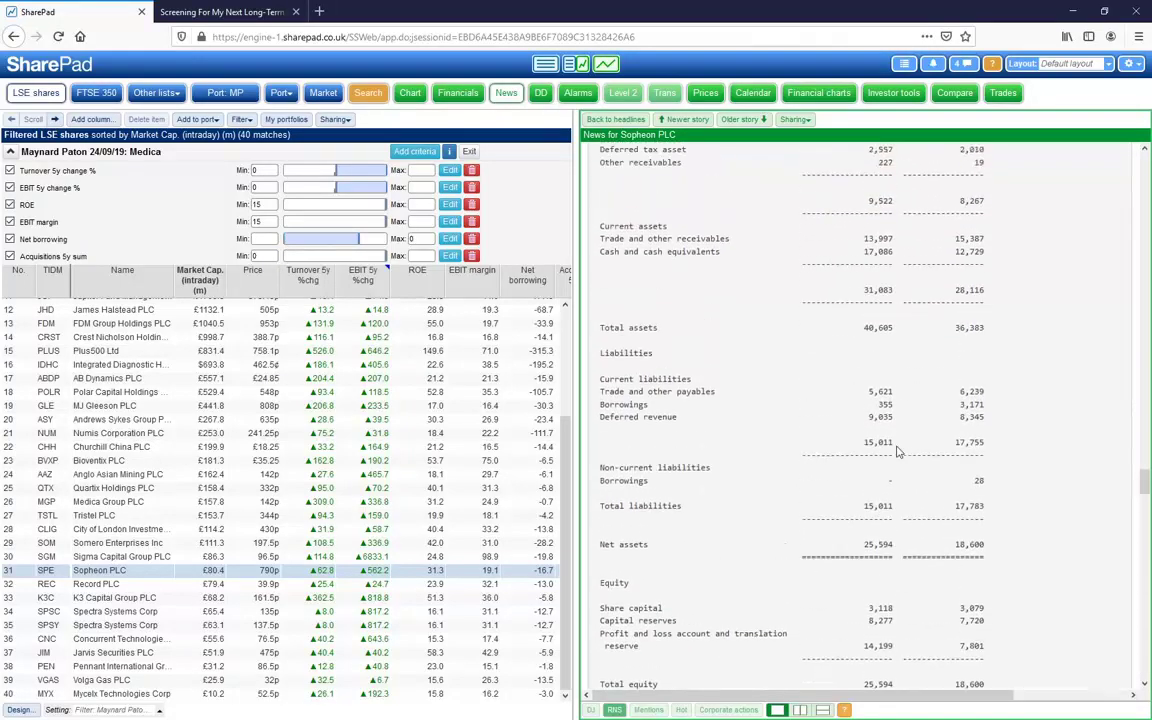
left_click_drag(862, 526, 886, 528)
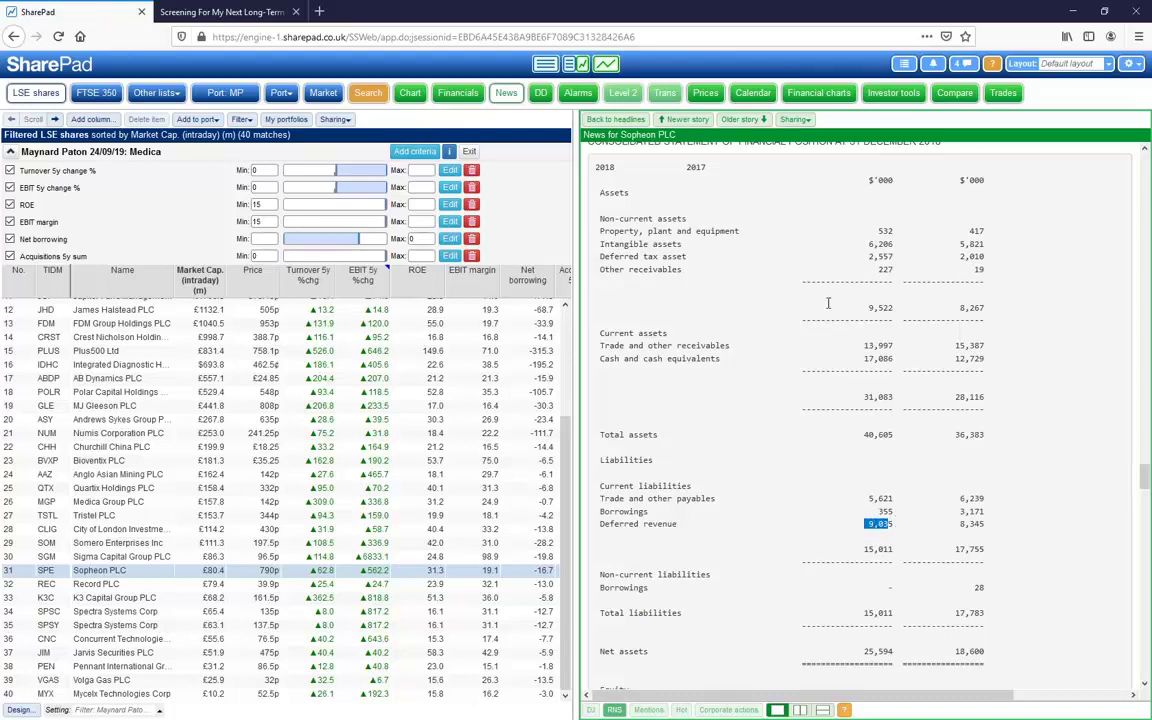
scroll(800, 210, "down", 1)
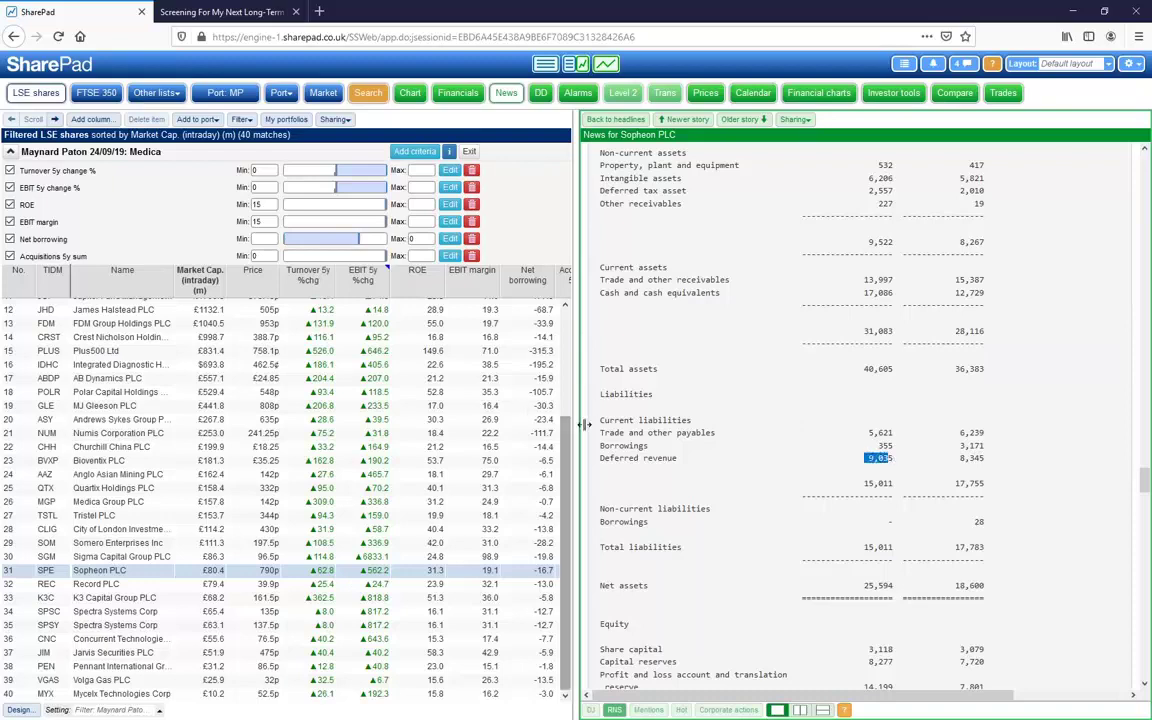
Step: Compare 2018 deferred revenue with cash and cash equivalents by highlighting both items in the statement of financial position
left_click_drag(600, 458, 668, 461)
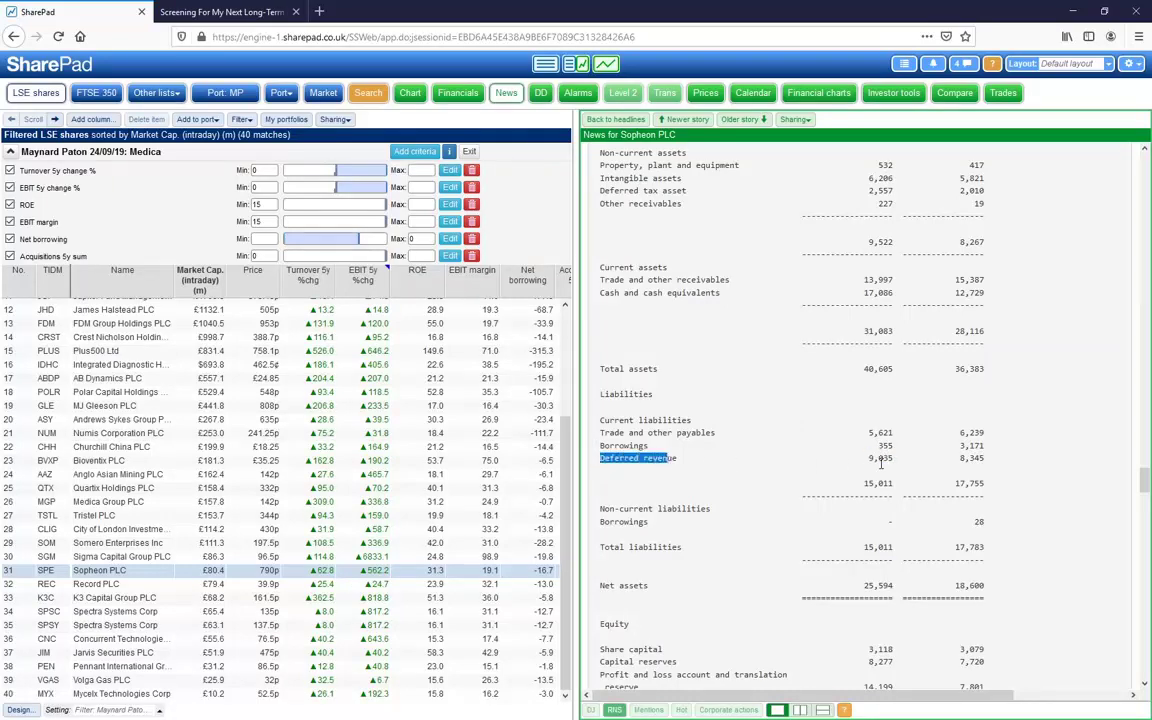
left_click_drag(869, 458, 889, 459)
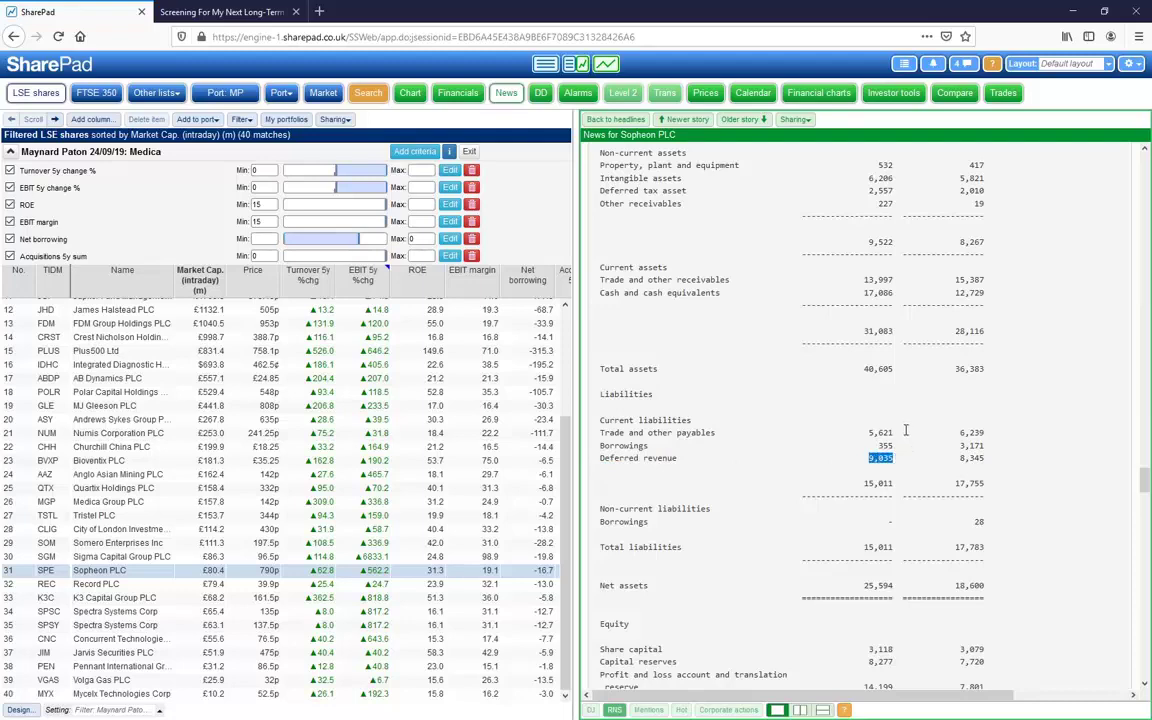
scroll(906, 430, "up", 3)
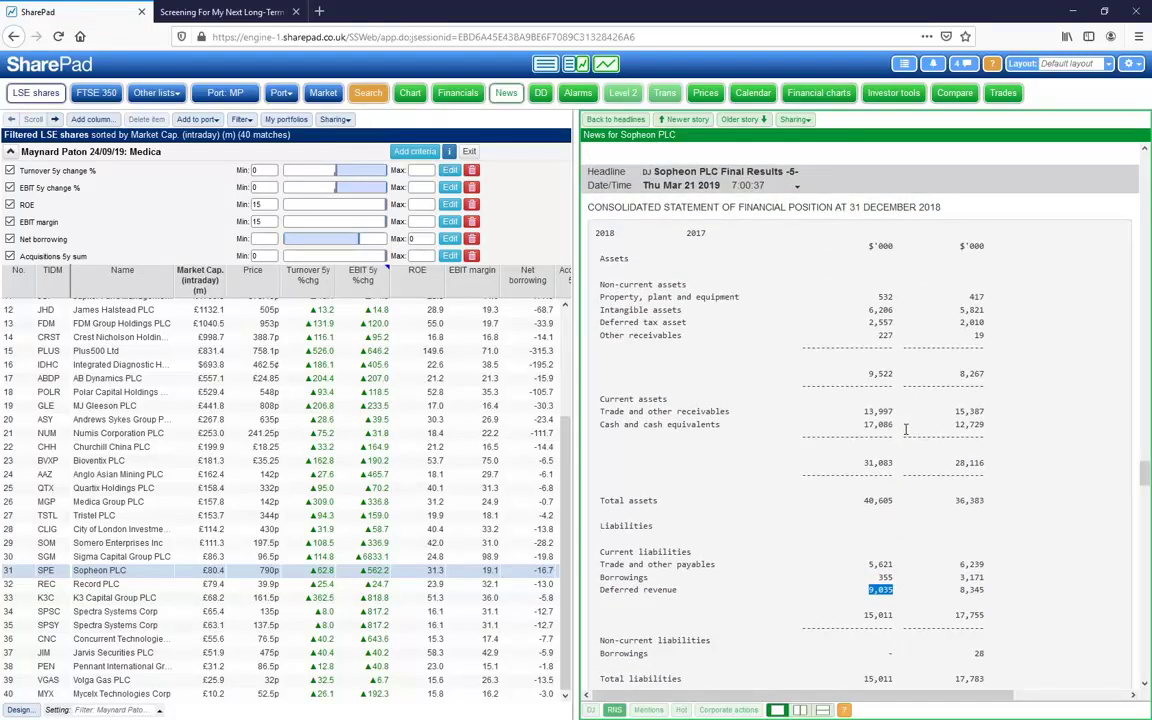
scroll(906, 430, "down", 1)
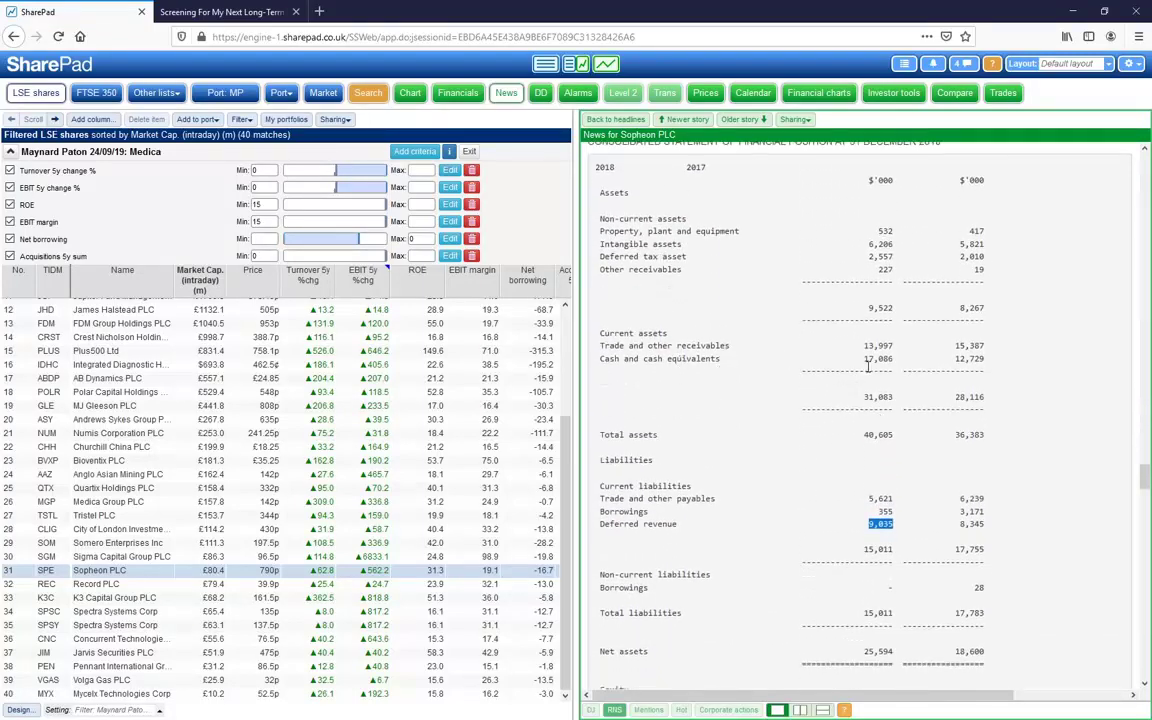
left_click_drag(866, 358, 895, 358)
left_click_drag(867, 523, 889, 520)
left_click_drag(866, 523, 885, 527)
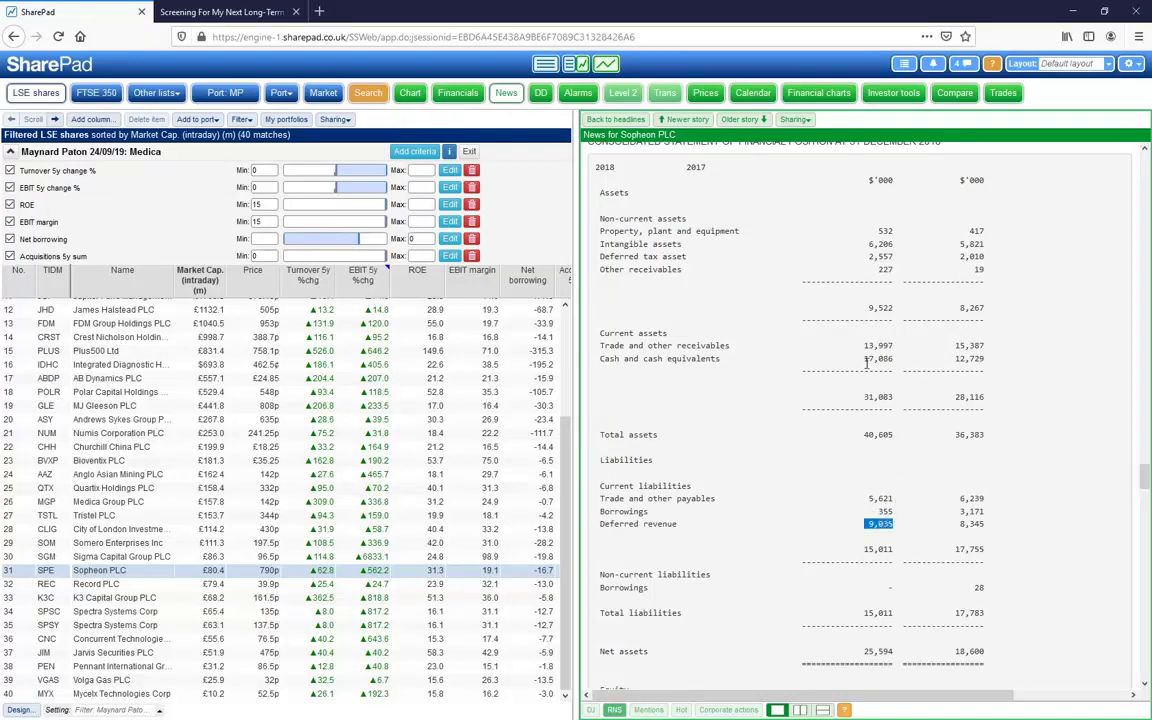
left_click_drag(865, 359, 891, 362)
left_click_drag(864, 525, 890, 526)
left_click_drag(866, 360, 895, 369)
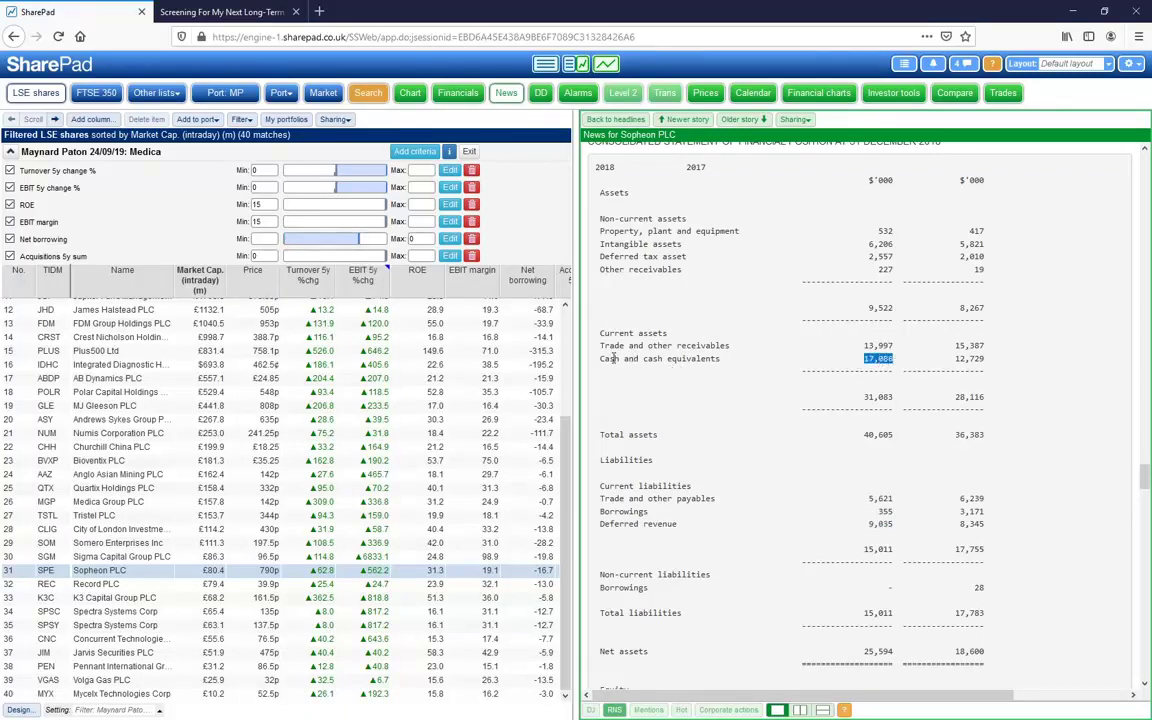
left_click_drag(614, 360, 708, 362)
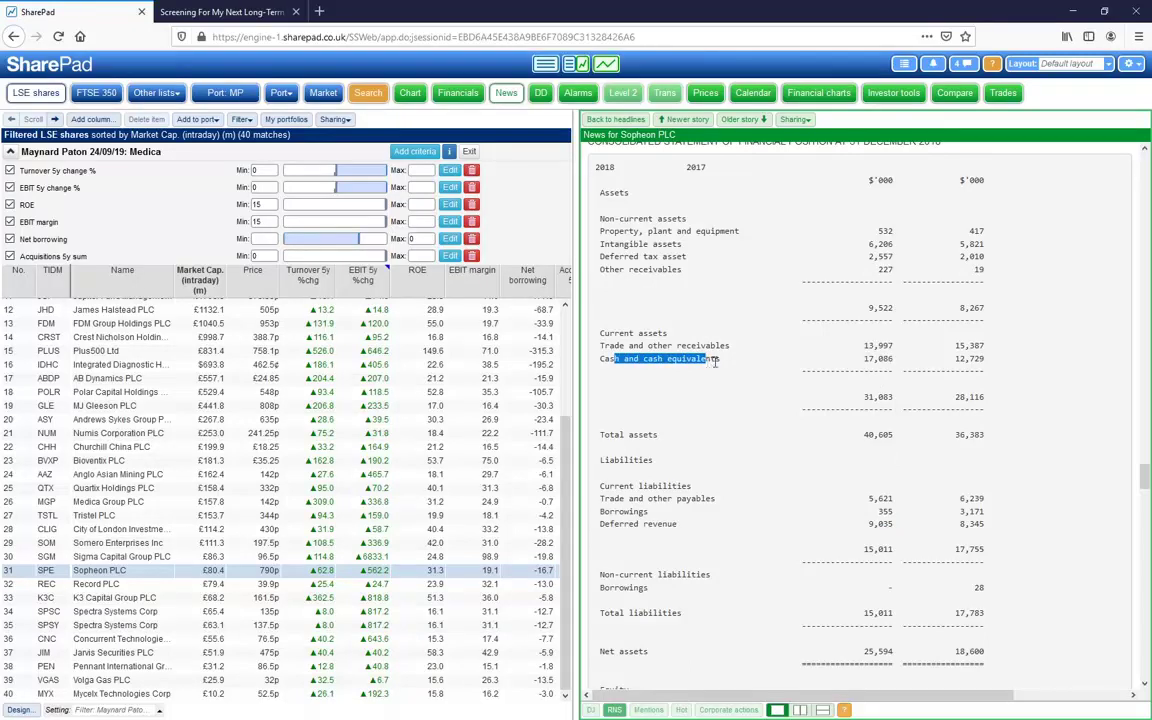
Step: View Sopheon's financials summary with its valuation, forecast growth and quality measures
left_click(457, 93)
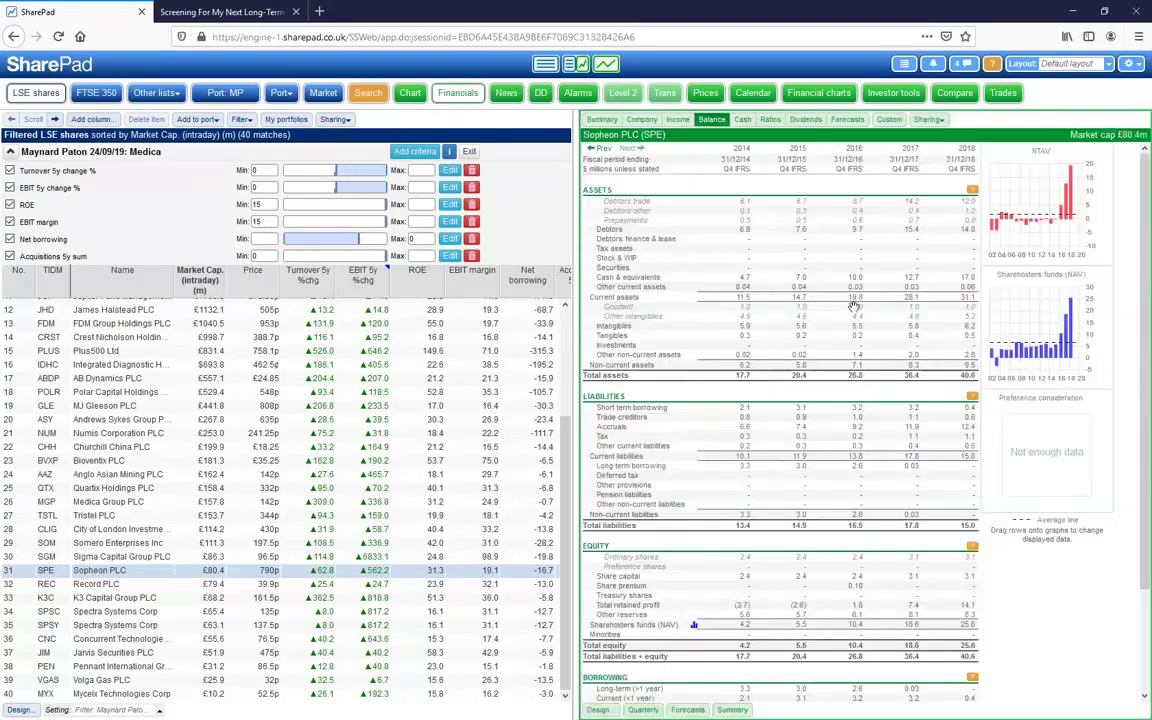
left_click(602, 119)
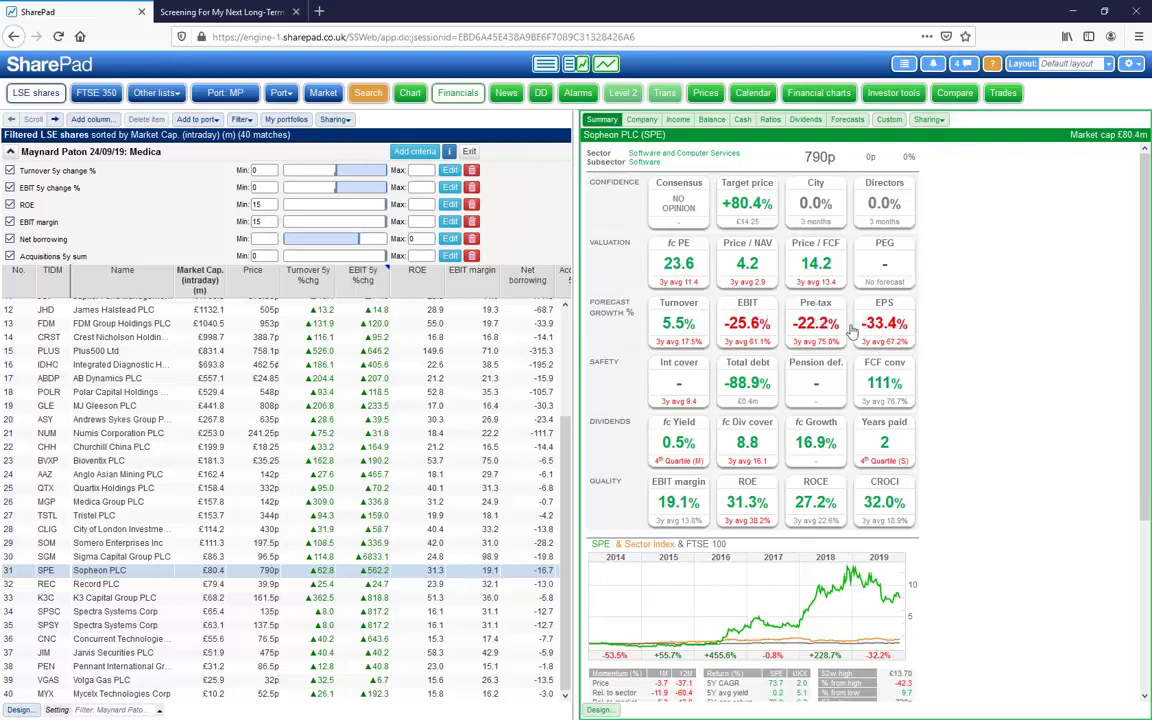
Step: Open Sopheon's 22/8/19 Half-year Report and highlight the revenue and EBITDA figures in its highlights
left_click(506, 93)
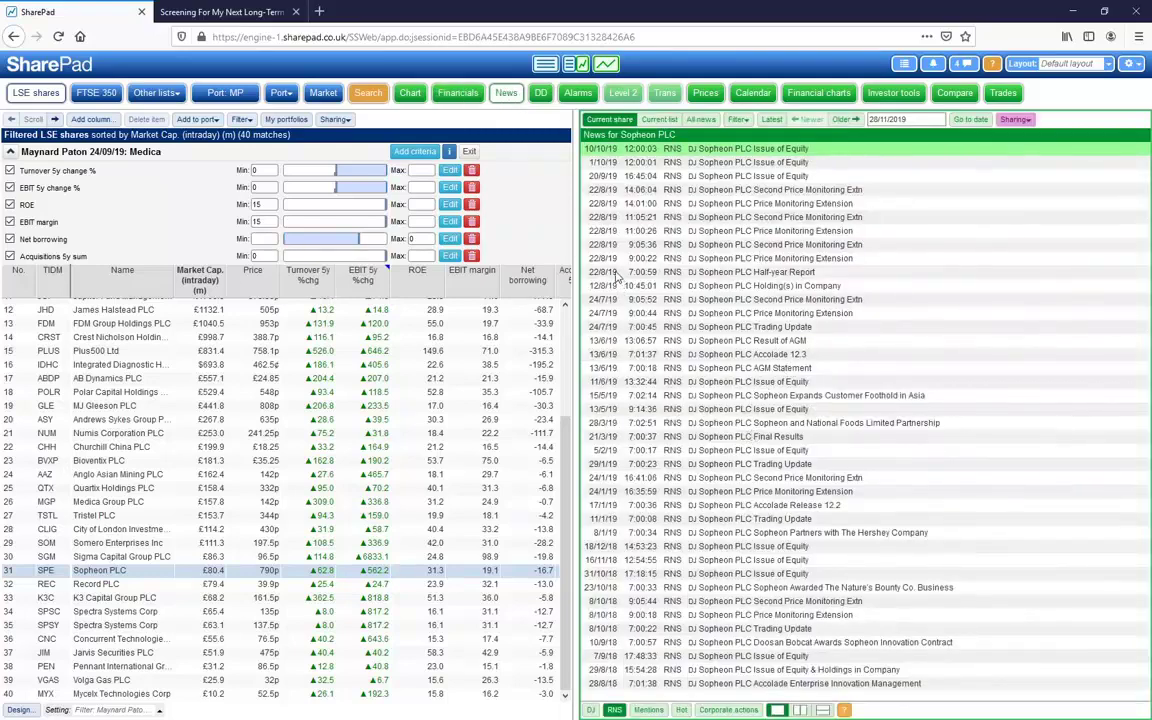
left_click(660, 272)
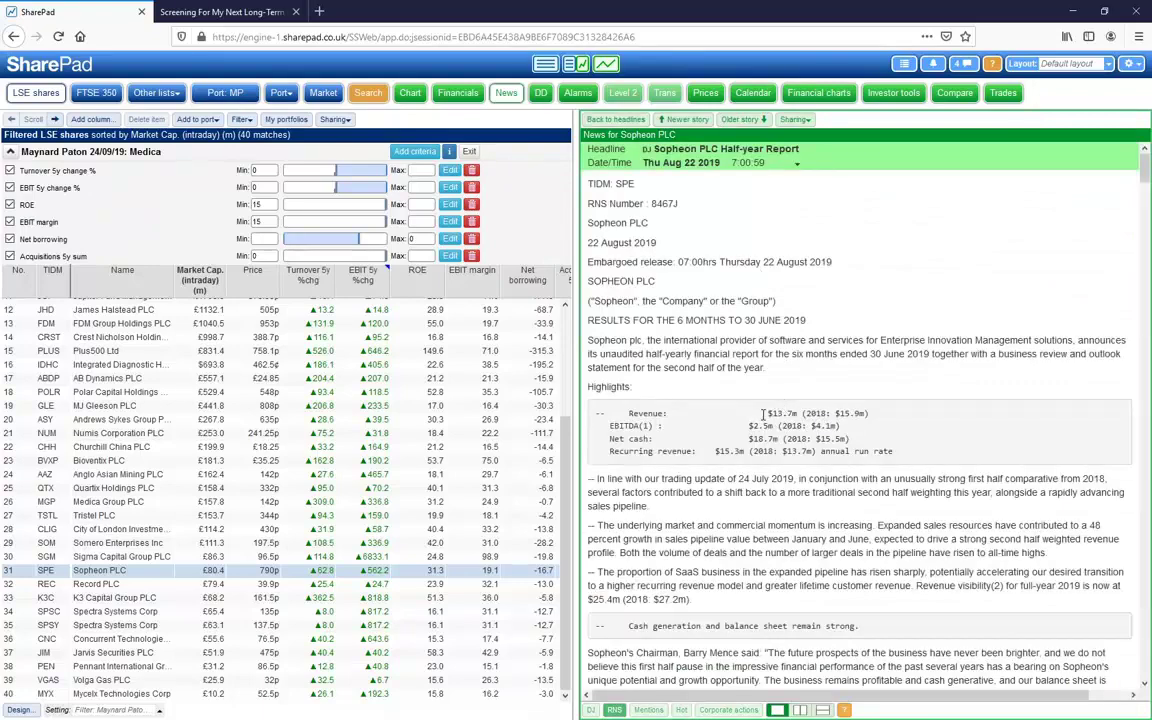
left_click_drag(763, 413, 870, 413)
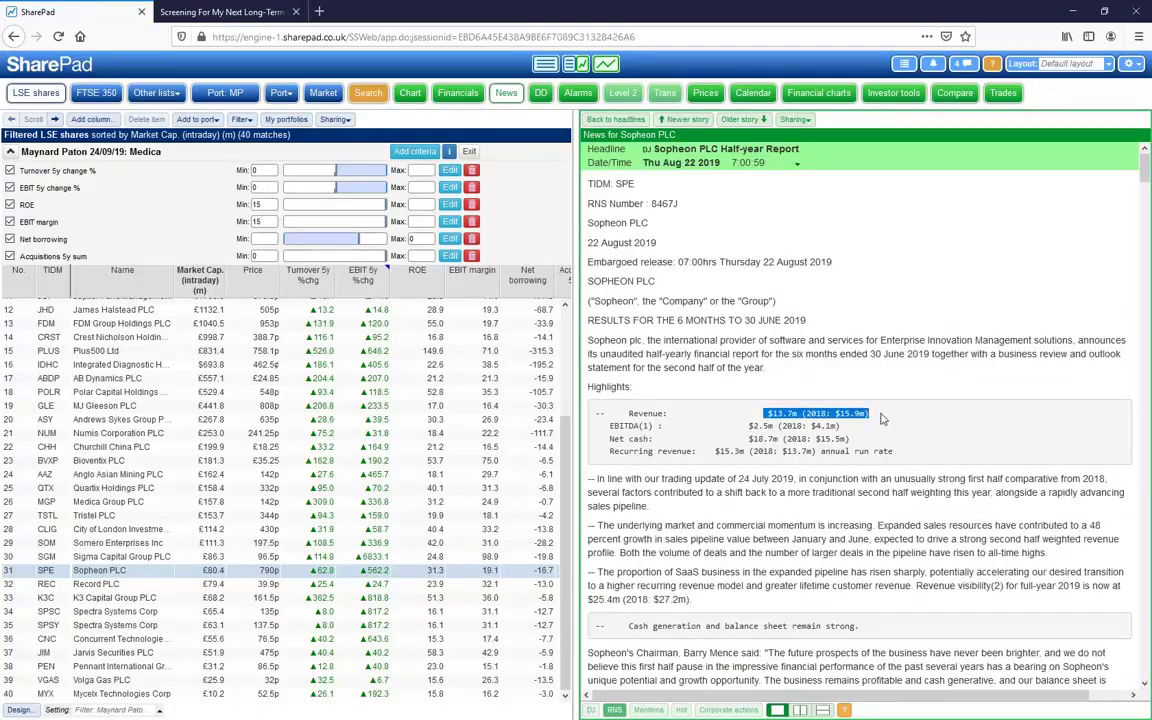
left_click_drag(735, 426, 833, 426)
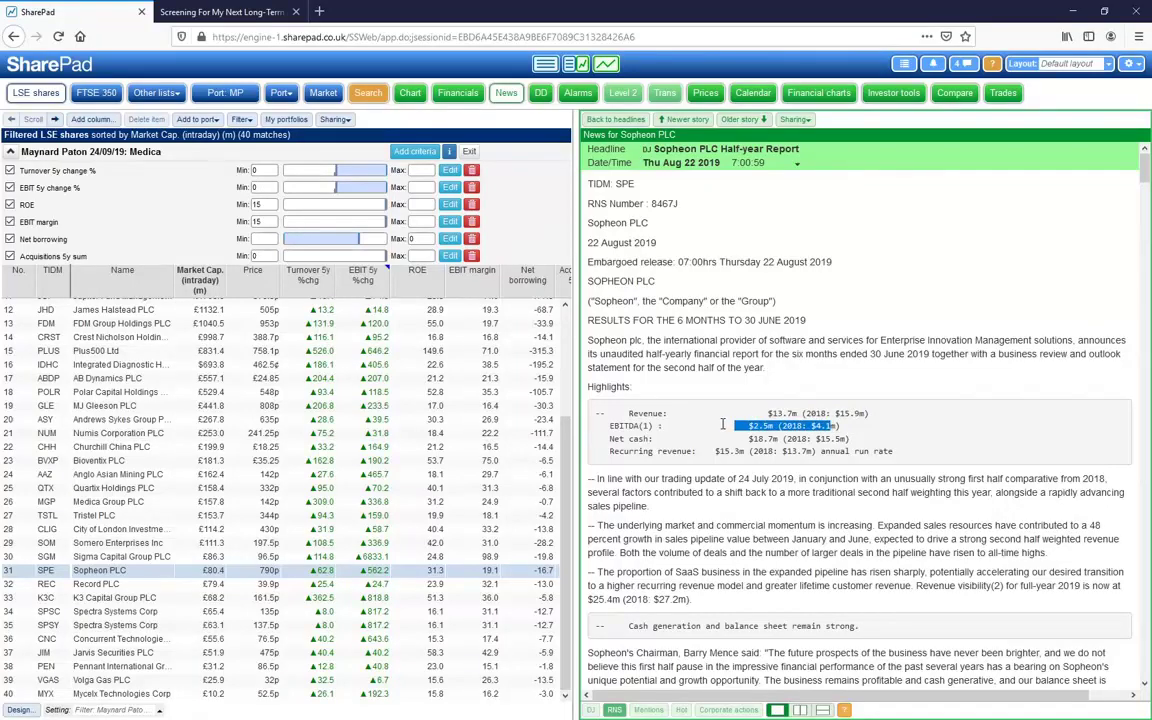
left_click_drag(657, 426, 633, 426)
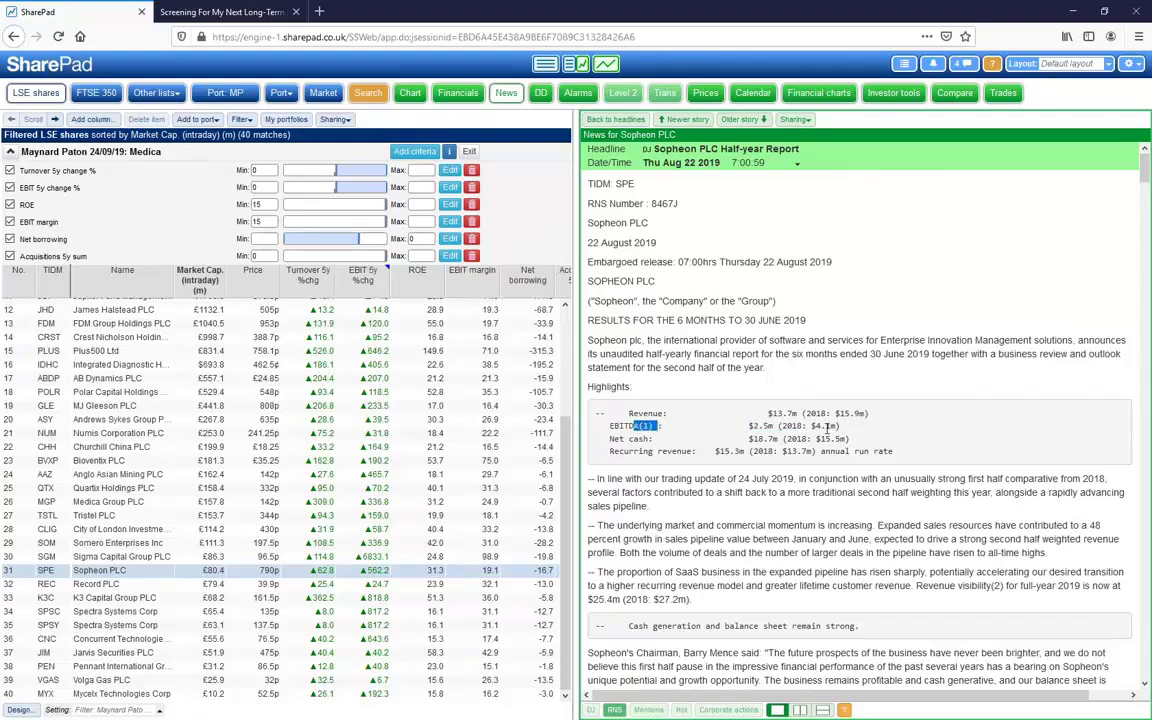
Step: Find the consolidated income statement in Sopheon's half-year report and highlight the 2018 and 2019 operating profit figures
scroll(826, 427, "down", 10)
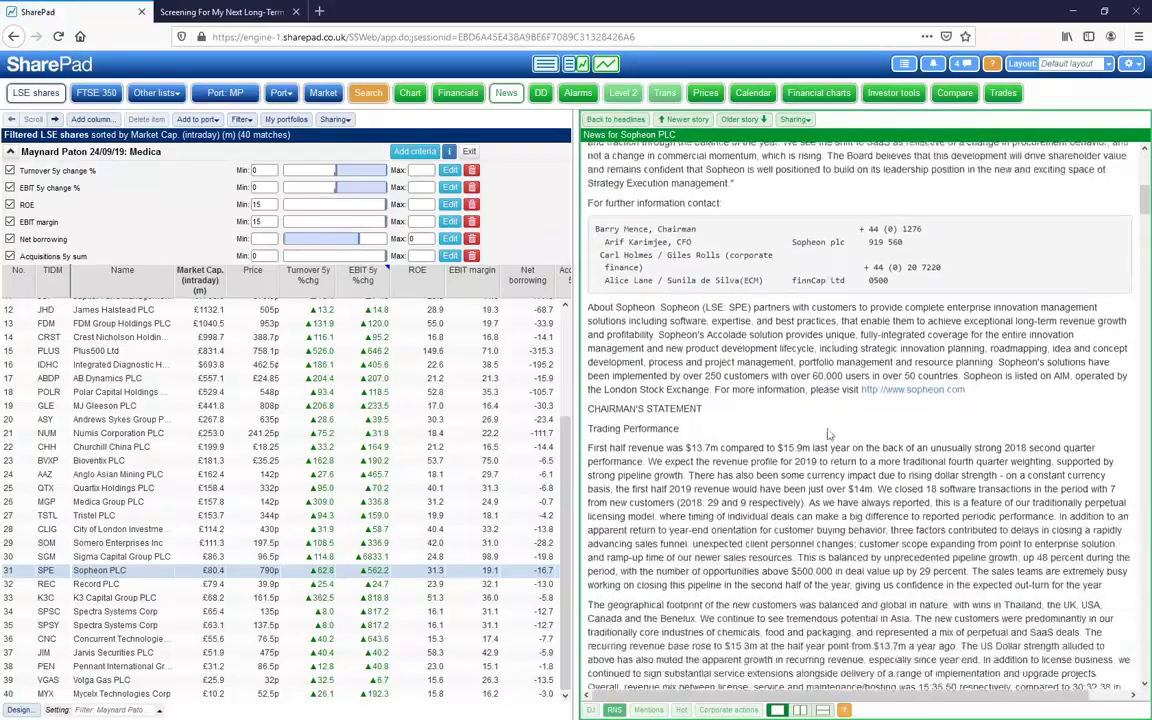
scroll(826, 427, "down", 12)
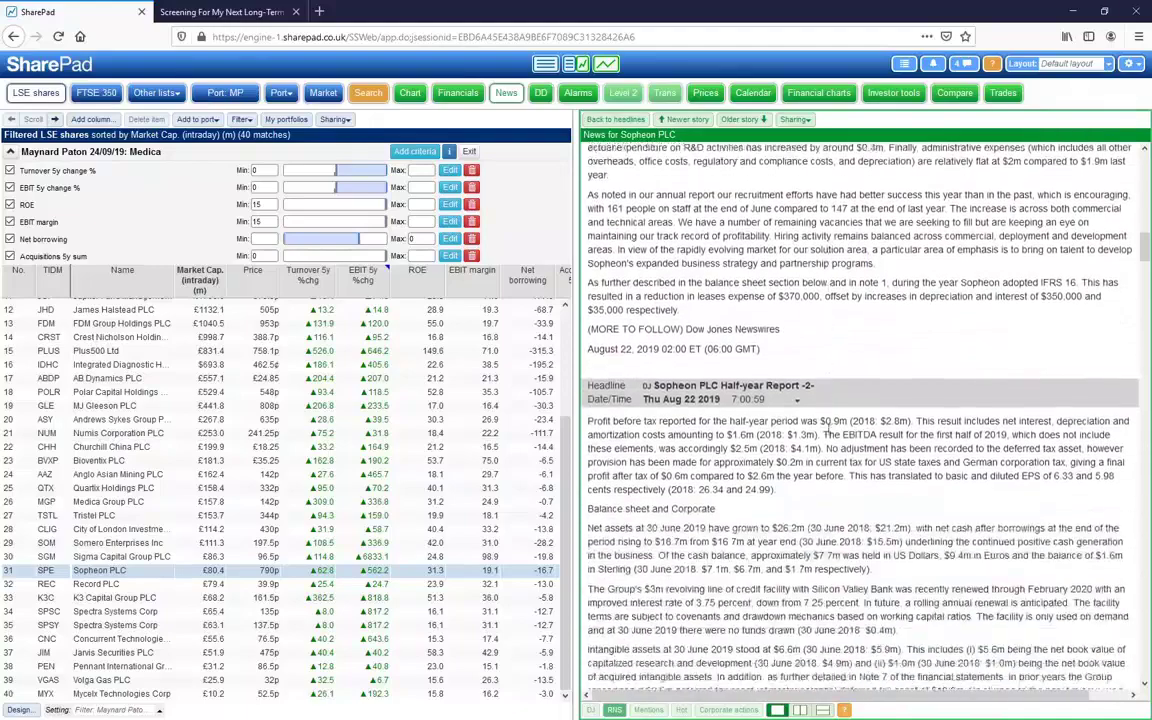
scroll(826, 430, "down", 10)
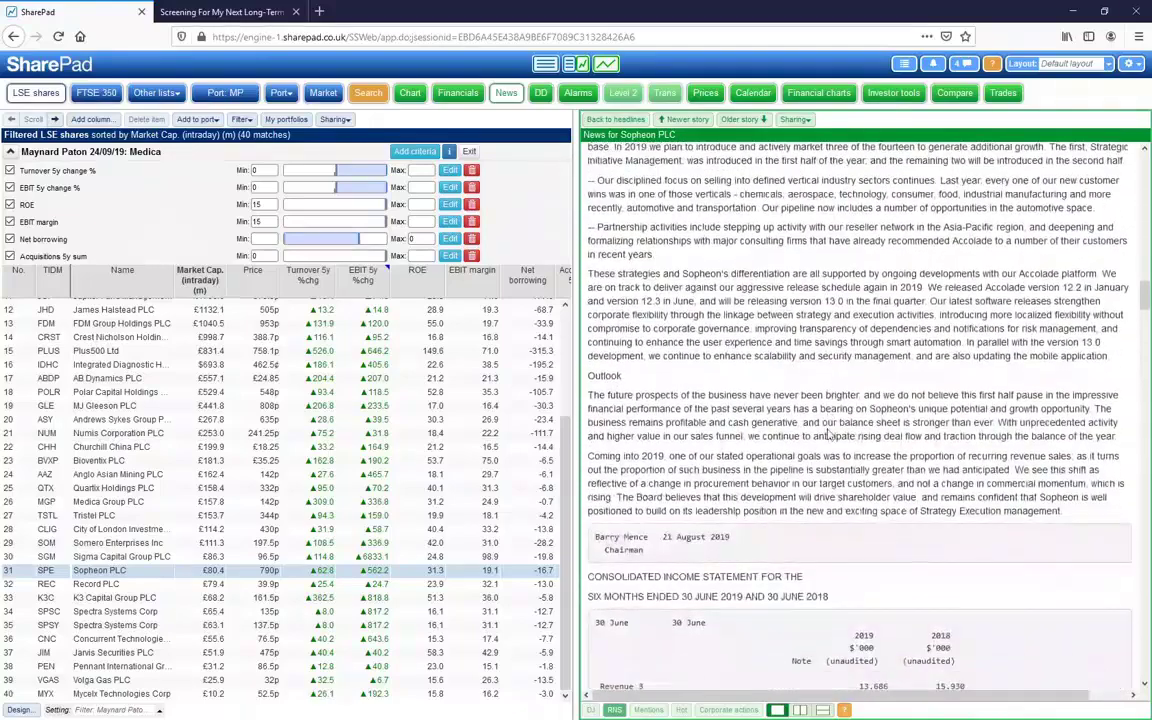
scroll(828, 435, "down", 6)
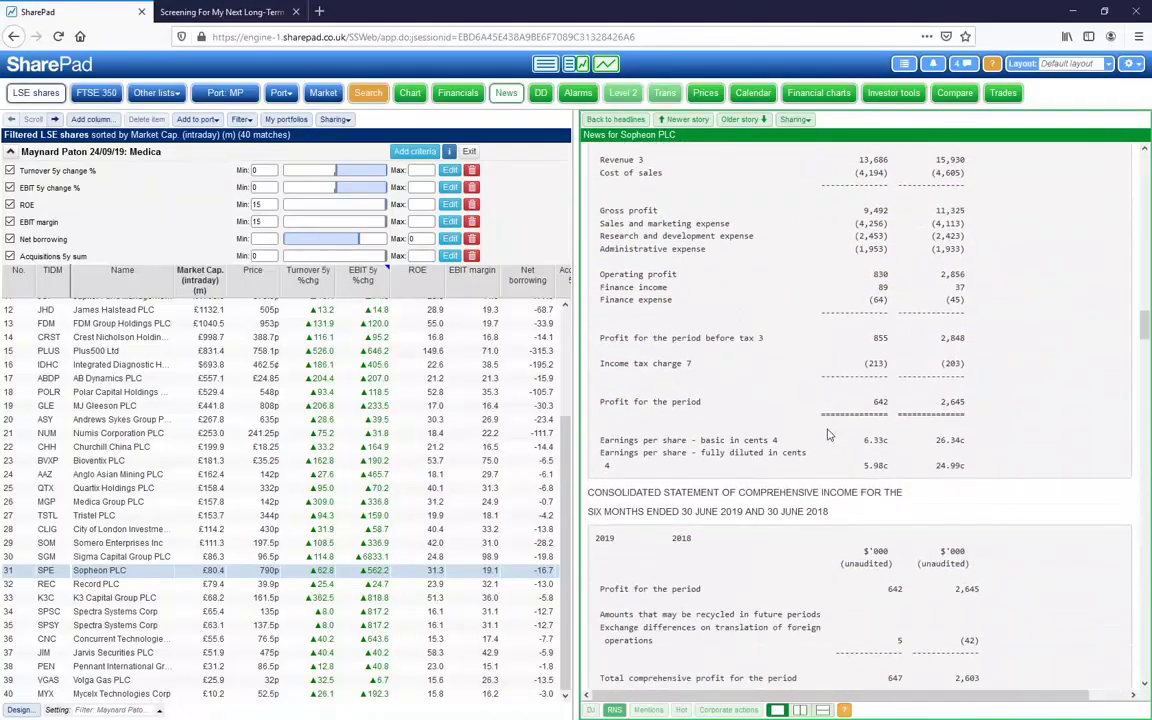
scroll(828, 434, "up", 4)
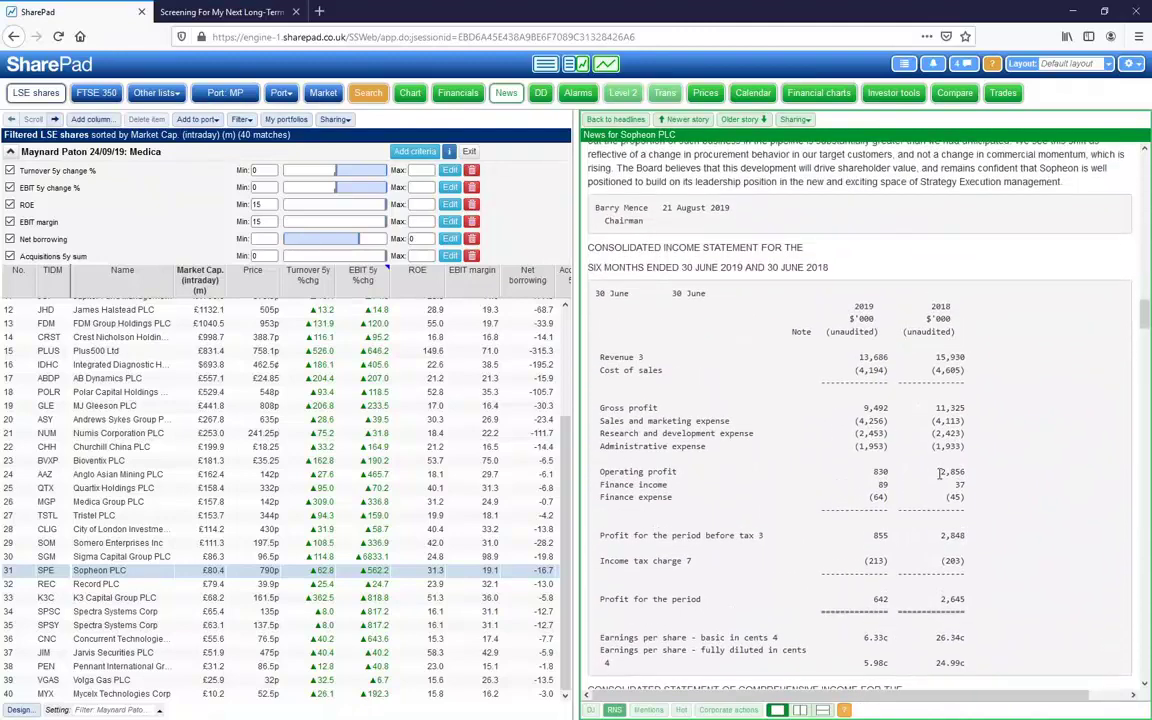
left_click_drag(940, 471, 962, 471)
left_click_drag(892, 473, 879, 477)
left_click(892, 472)
left_click_drag(892, 472, 873, 472)
Step: Compare revenue, sales and marketing expense, administrative expense and operating profit by highlighting their figures in the consolidated income statement
left_click_drag(854, 357, 889, 356)
left_click(865, 409)
left_click_drag(856, 421, 972, 434)
left_click(858, 421)
left_click_drag(856, 447, 965, 446)
left_click_drag(856, 357, 878, 357)
left_click_drag(873, 471, 965, 472)
left_click_drag(860, 357, 890, 354)
left_click_drag(849, 421, 897, 421)
left_click_drag(868, 471, 920, 471)
Step: Return to Trading Performance in the Chairman's Statement and highlight the numbers of software transactions closed in both half-years
scroll(935, 452, "up", 2)
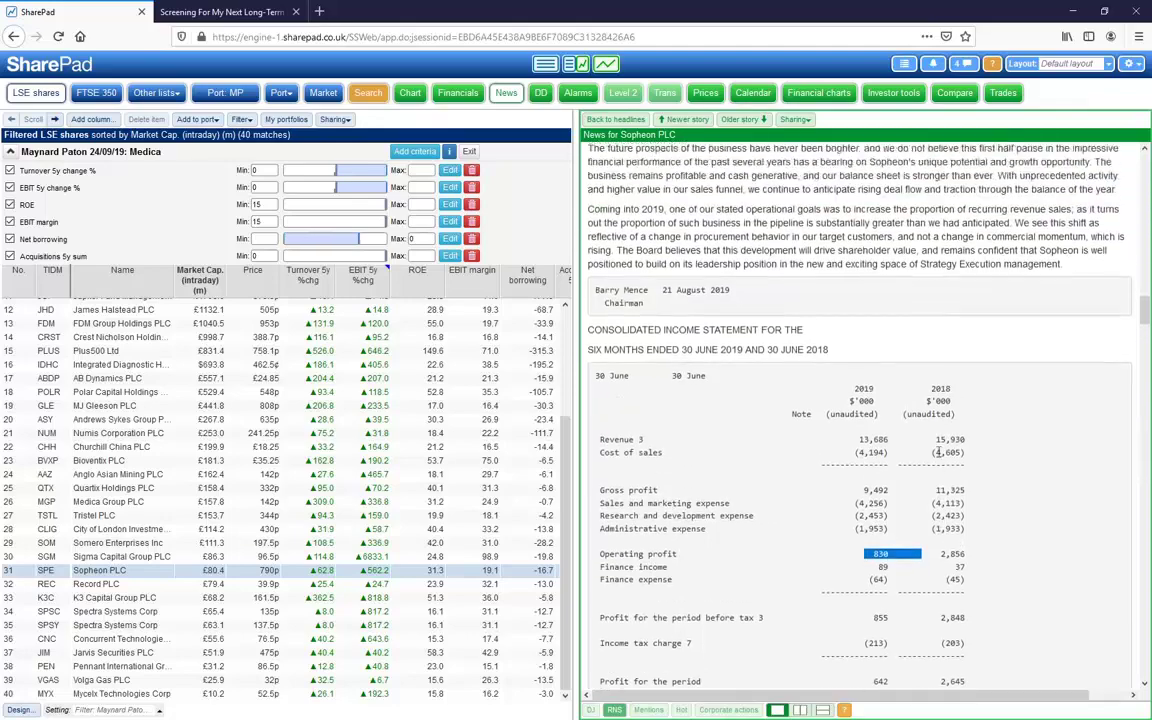
scroll(935, 452, "up", 1)
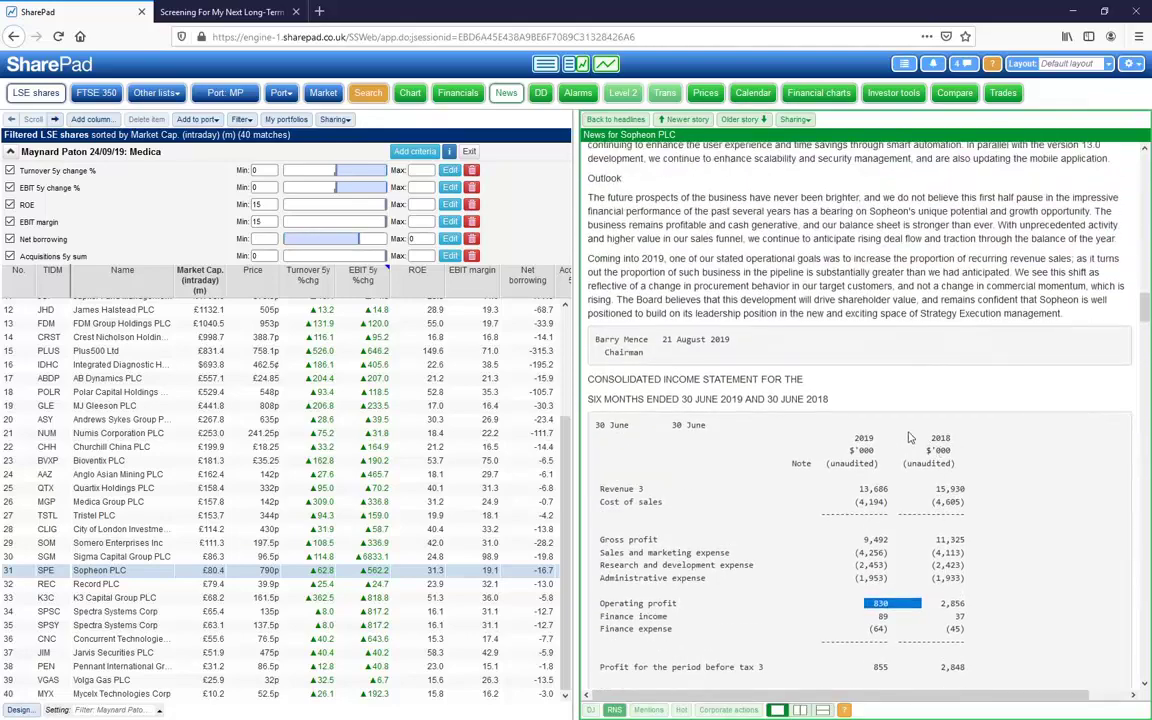
scroll(909, 437, "up", 8)
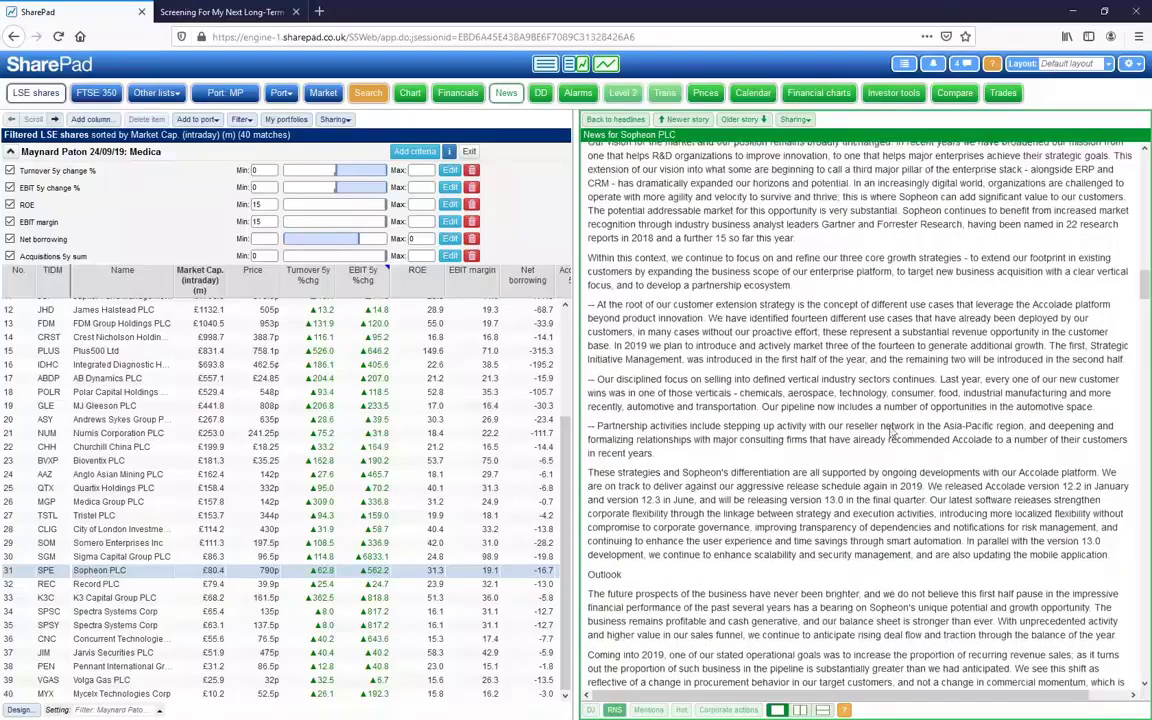
scroll(891, 430, "up", 12)
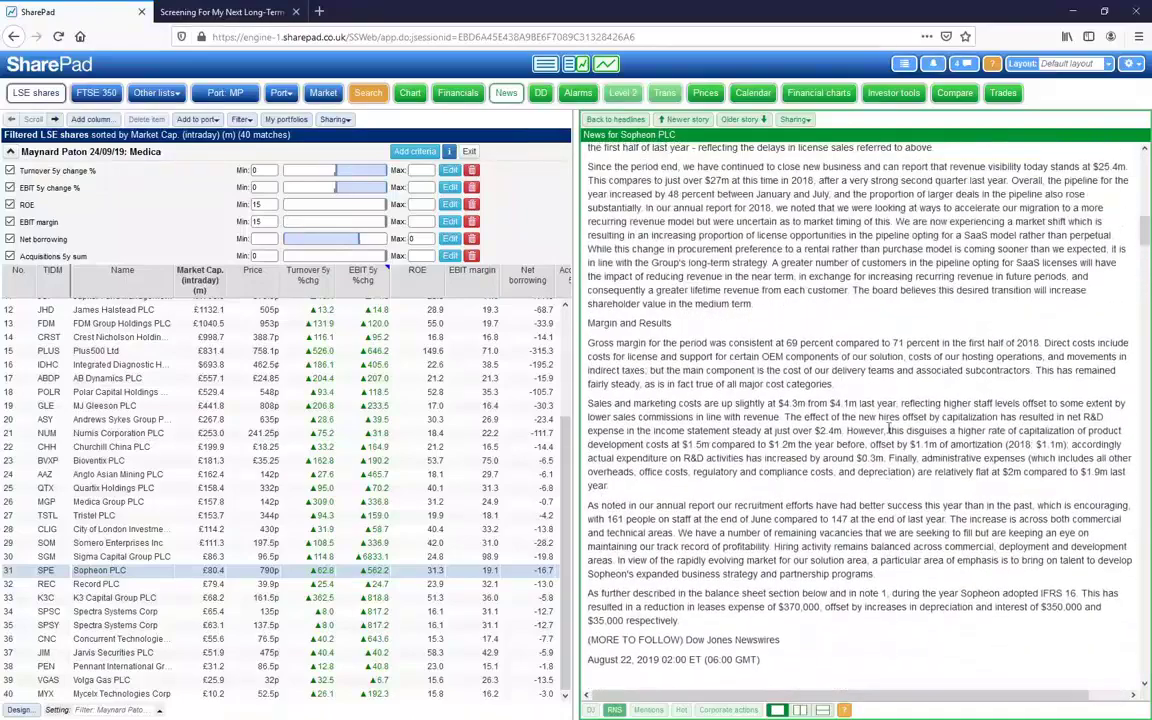
scroll(888, 428, "up", 10)
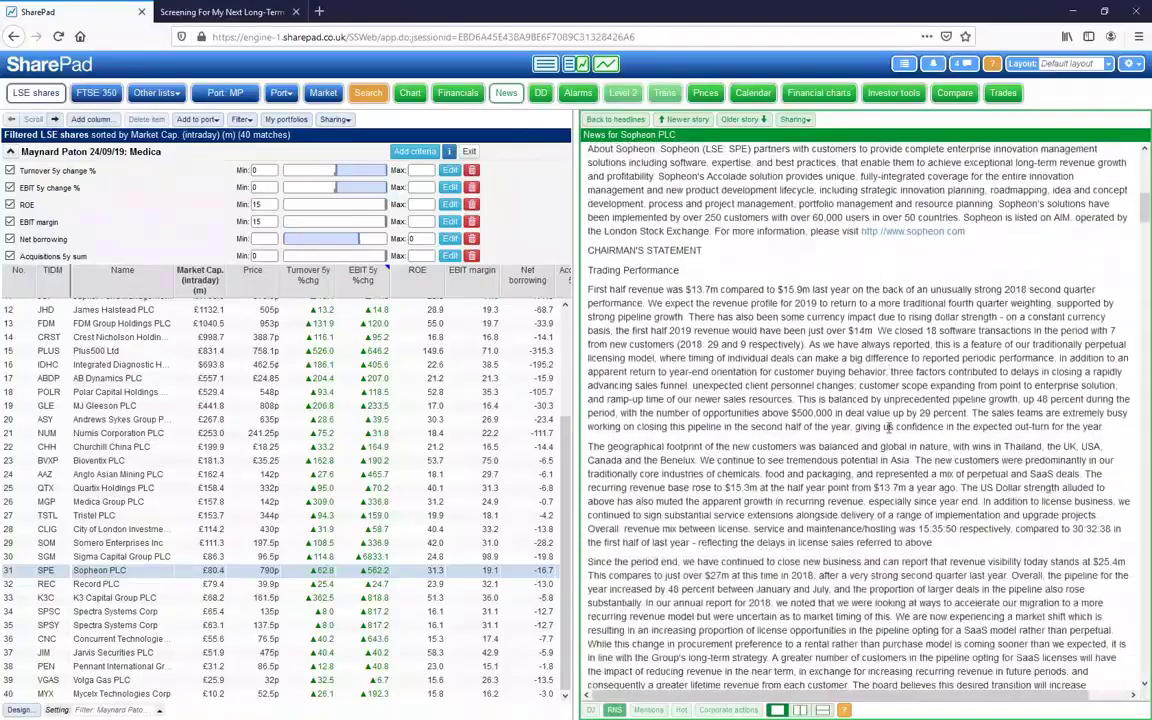
scroll(888, 428, "down", 3)
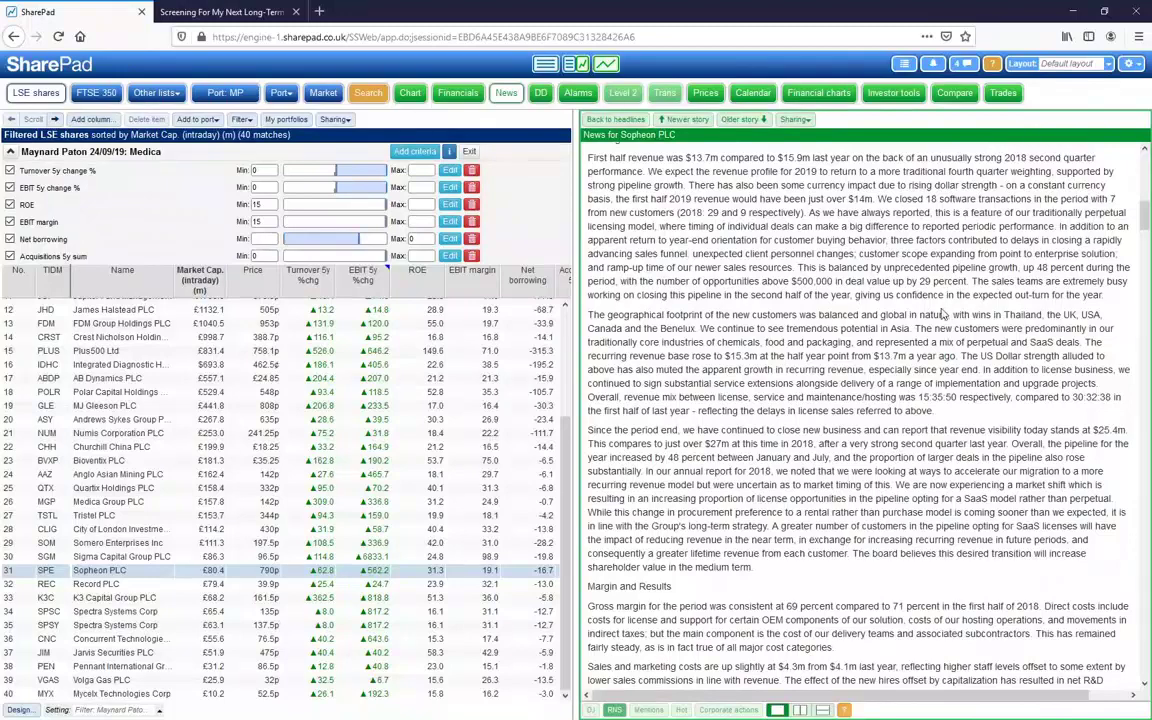
scroll(905, 316, "up", 3)
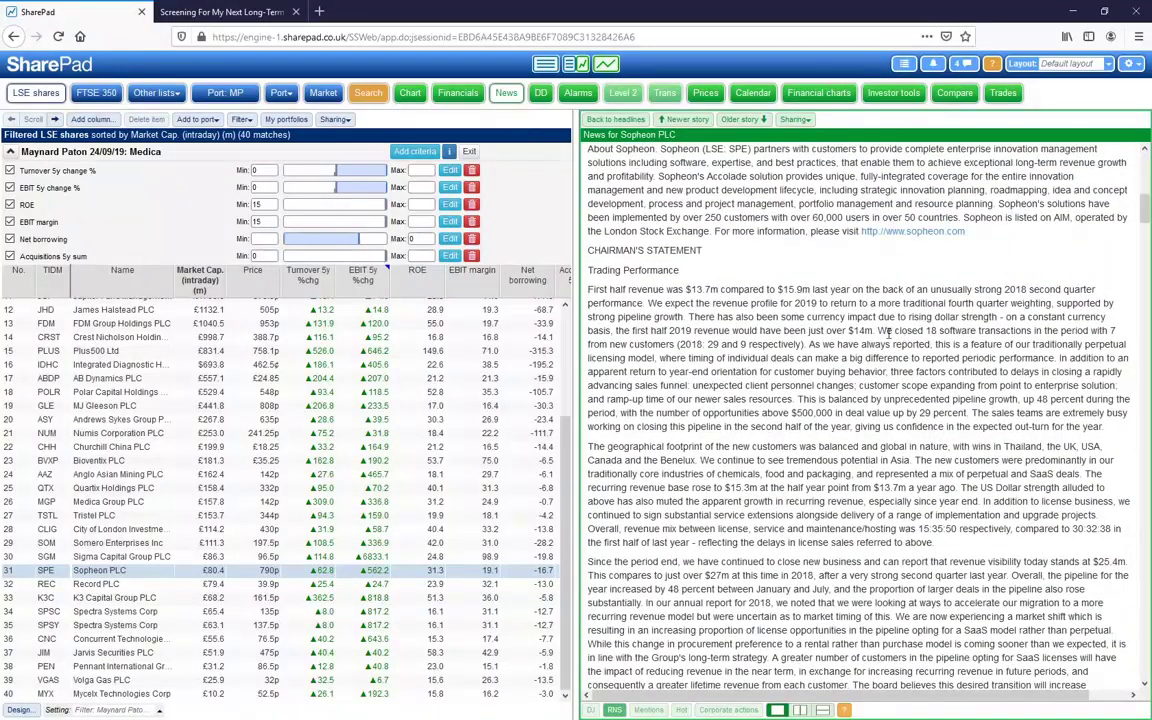
left_click_drag(884, 330, 1037, 336)
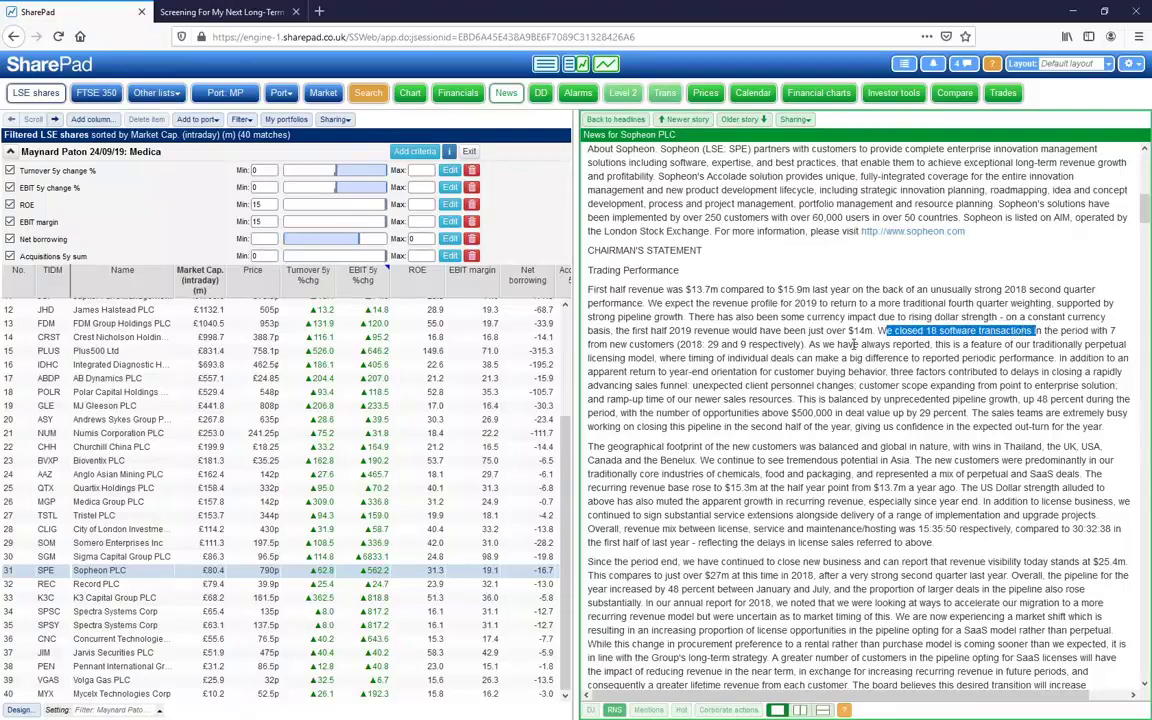
left_click_drag(691, 344, 719, 344)
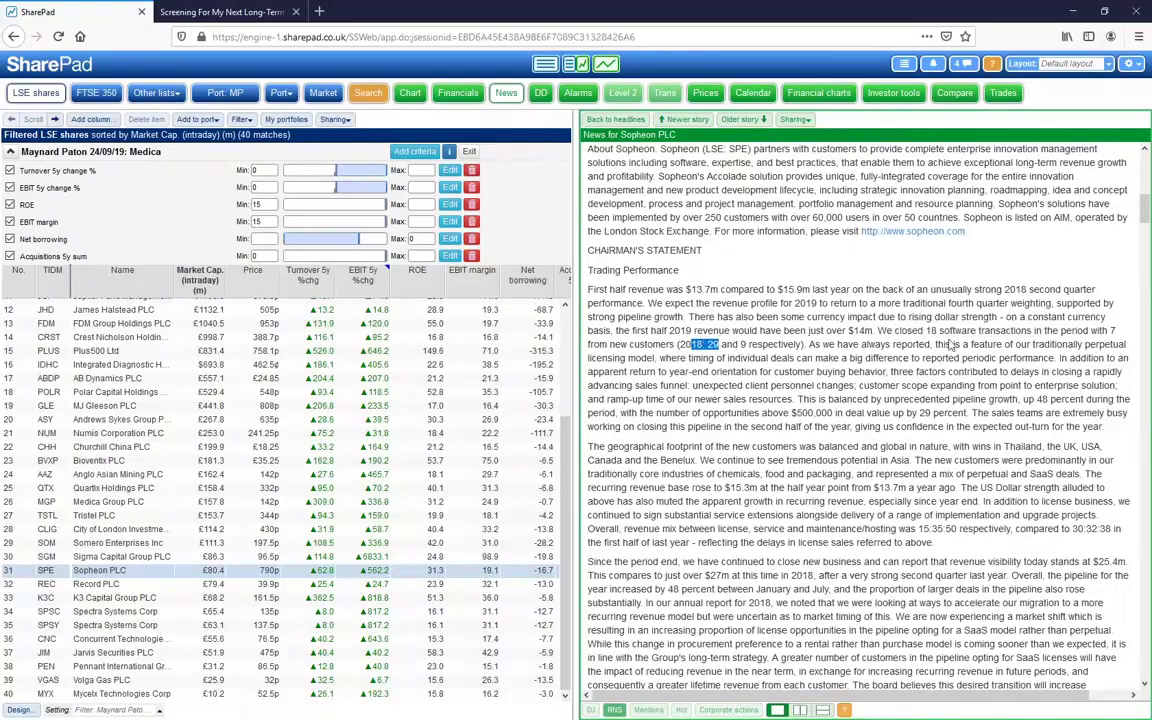
left_click_drag(924, 330, 975, 332)
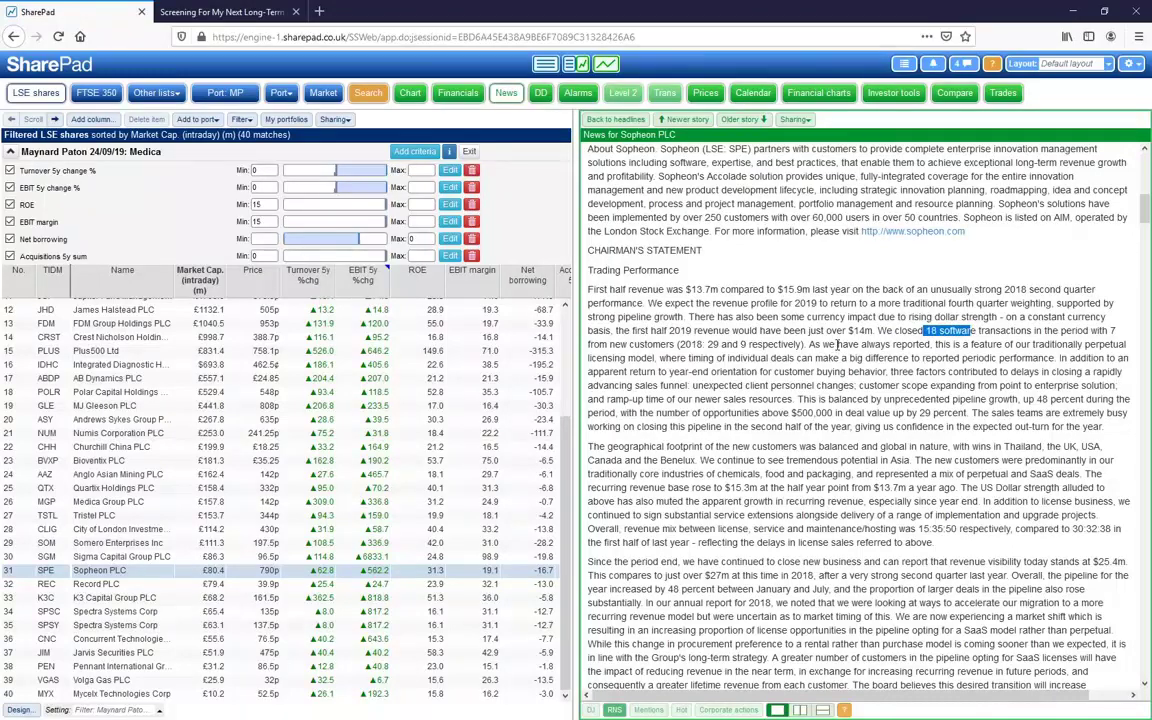
Step: Highlight the wording about the traditionally perpetual licensing model in the Trading Performance paragraph
left_click_drag(808, 344, 1125, 344)
left_click(985, 347)
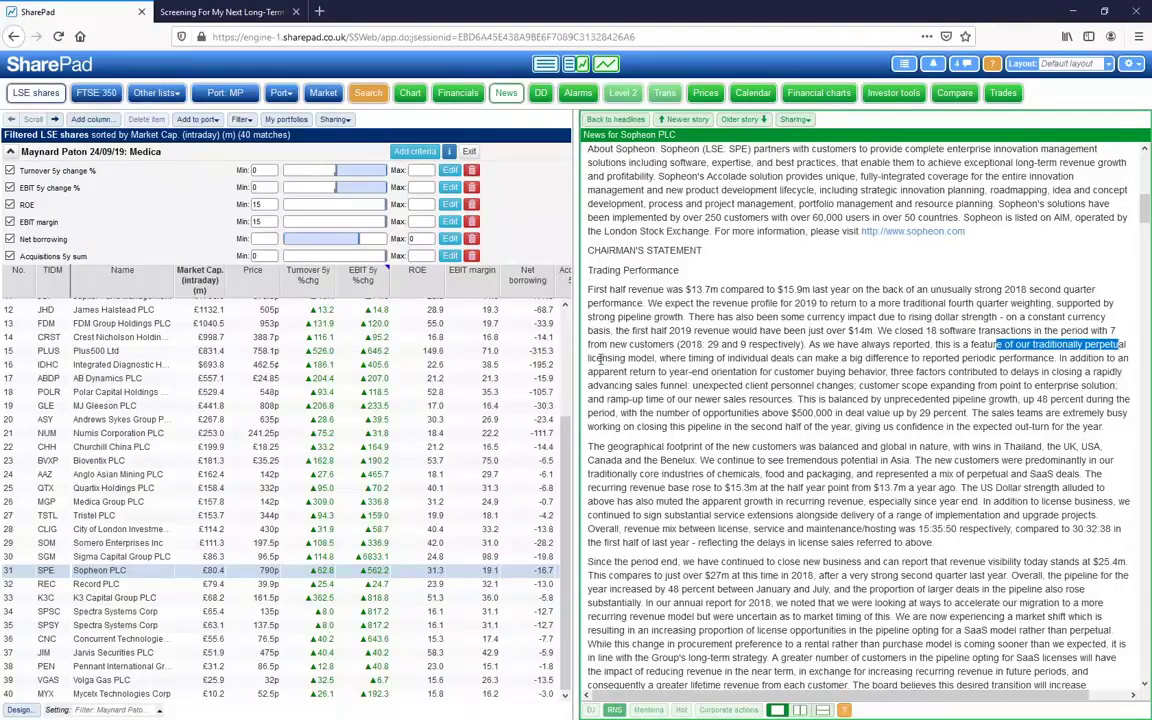
left_click_drag(597, 358, 625, 358)
left_click(1104, 343)
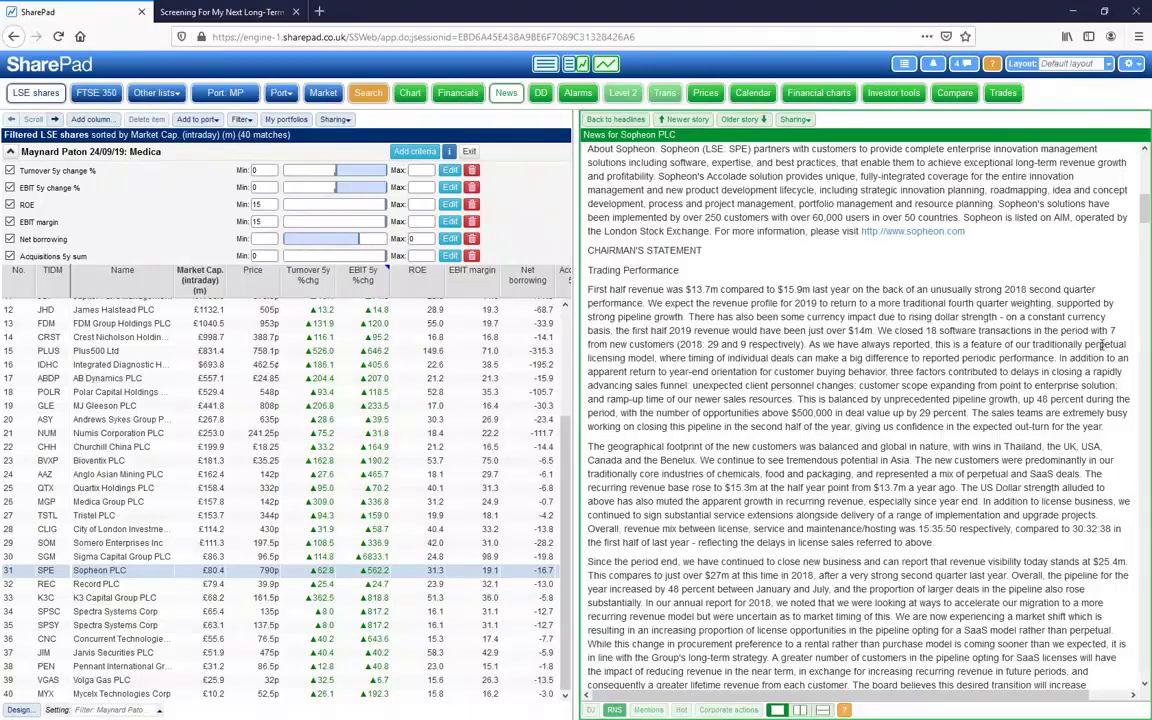
left_click_drag(1082, 344, 1127, 345)
left_click(1109, 344)
left_click(1088, 345)
left_click_drag(1087, 345, 1133, 355)
Step: Compare the first-half 2019 software transaction count with the 2018 one by marking the two numbers alternately
double_click(933, 331)
double_click(710, 344)
double_click(932, 331)
double_click(710, 344)
double_click(932, 331)
double_click(711, 344)
double_click(932, 331)
left_click(929, 336)
double_click(930, 331)
scroll(890, 343, "up", 3)
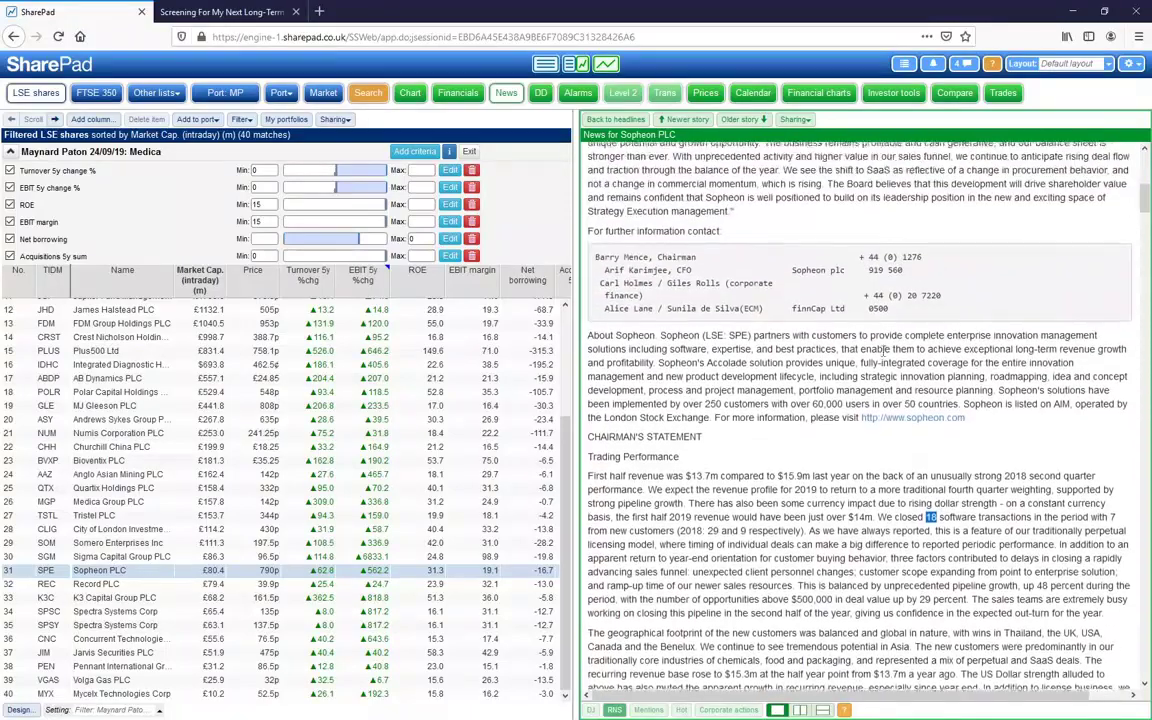
Step: Highlight today's revenue visibility and its 2018 comparative in the paragraph starting "Since the period end"
scroll(870, 355, "down", 6)
scroll(860, 364, "down", 1)
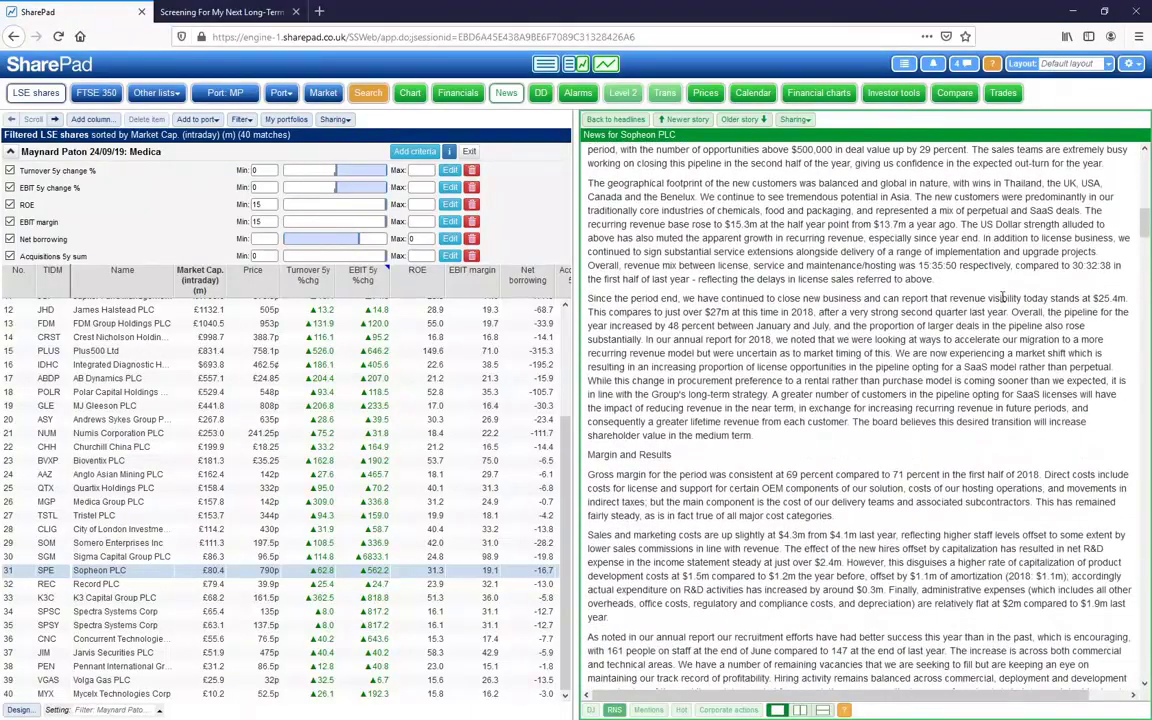
left_click_drag(1001, 298, 1127, 300)
left_click_drag(988, 298, 1122, 296)
left_click_drag(686, 312, 746, 313)
Step: Highlight the phrase "pipeline opting for a SaaS model" in the paragraph on revenue visibility
left_click_drag(876, 367, 1013, 368)
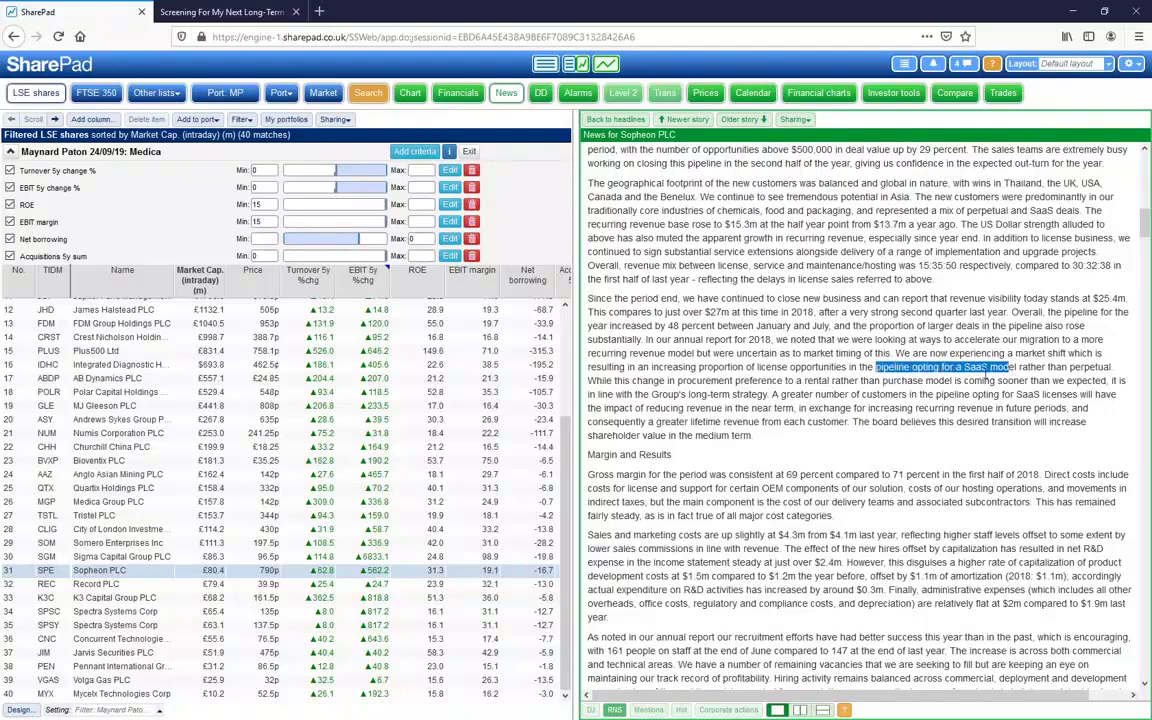
left_click(970, 368)
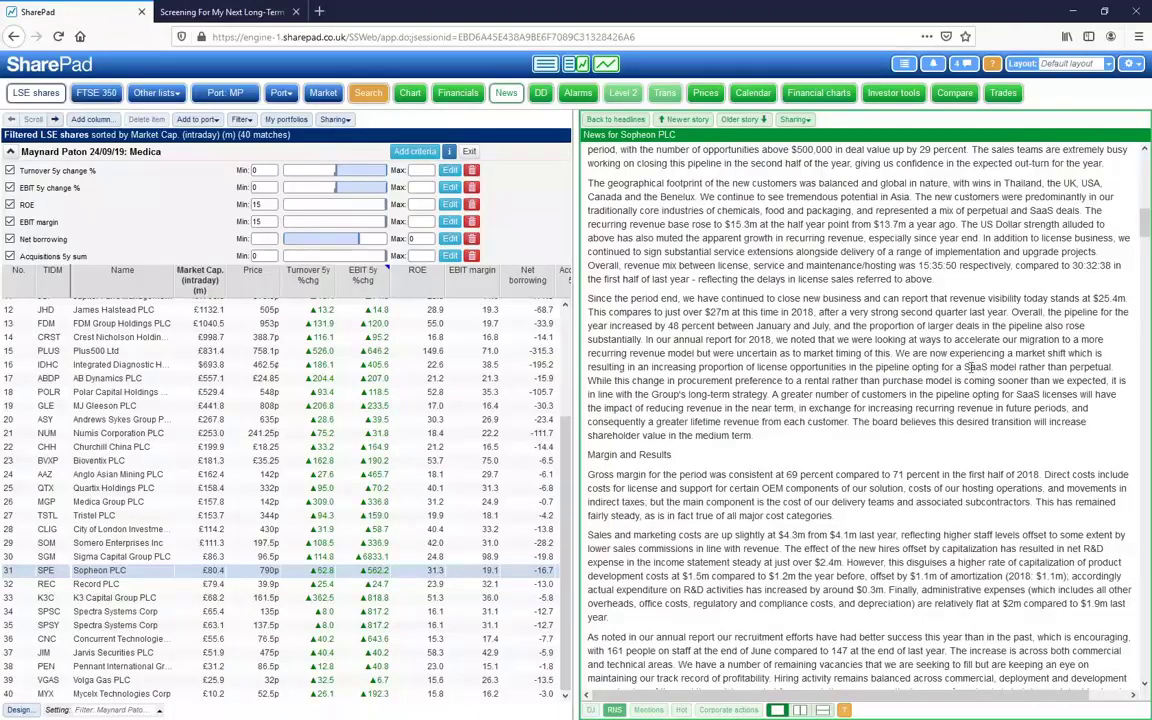
left_click_drag(959, 367, 1015, 367)
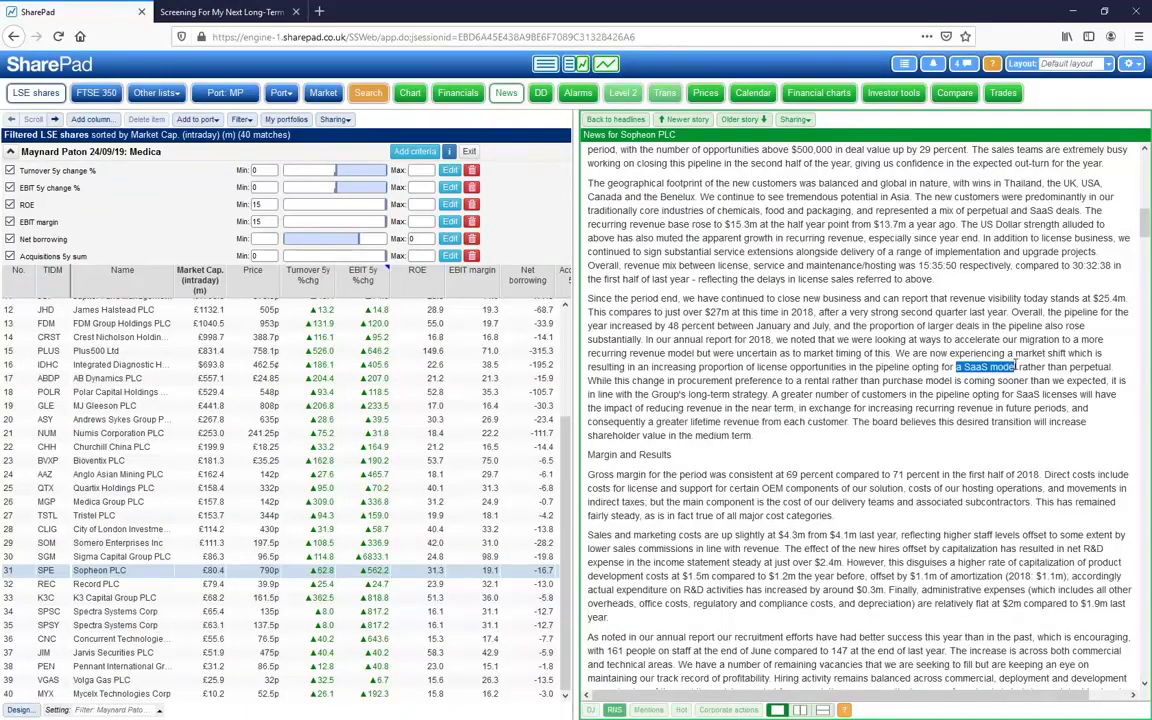
Step: Compare the perpetual licensing remark in Trading Performance with the pipeline's move to SaaS by marking both passages
scroll(937, 342, "up", 5)
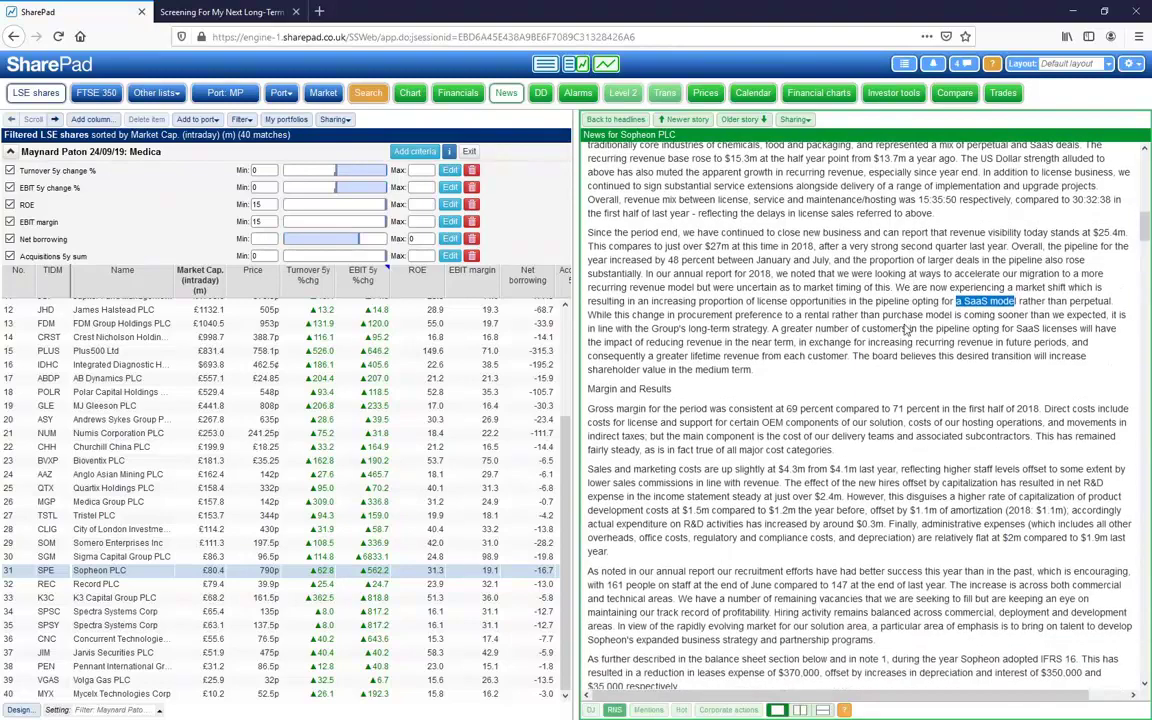
scroll(908, 338, "up", 1)
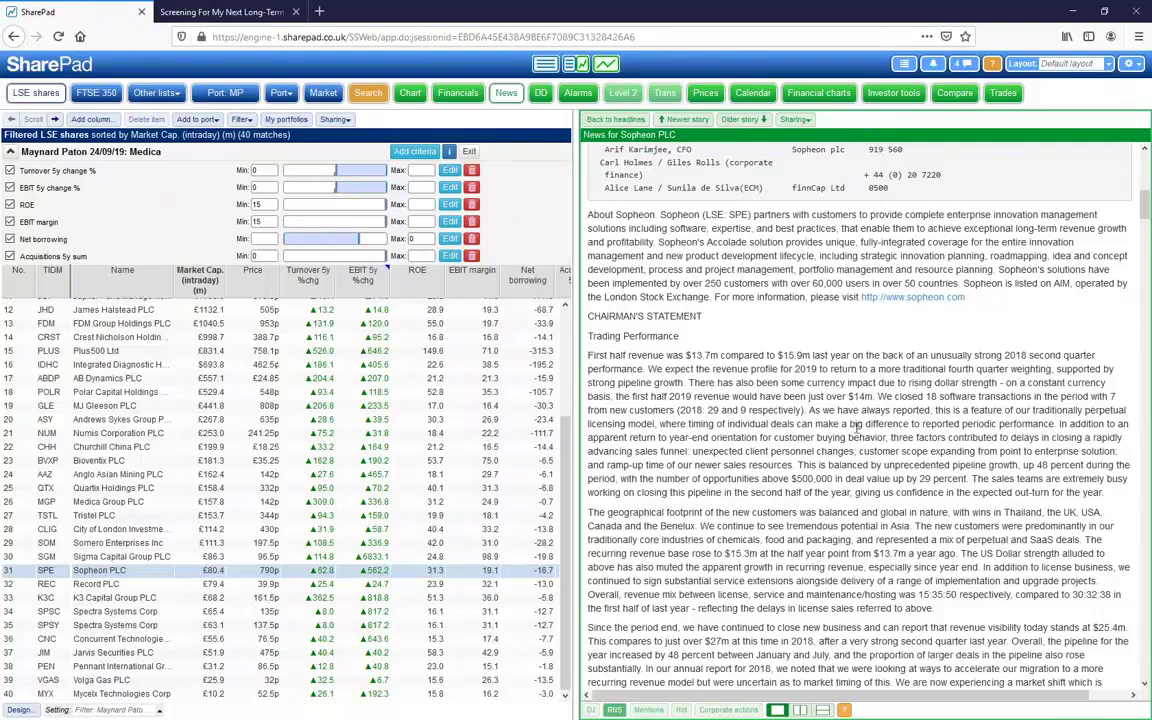
left_click_drag(1089, 411, 1108, 411)
scroll(943, 433, "down", 7)
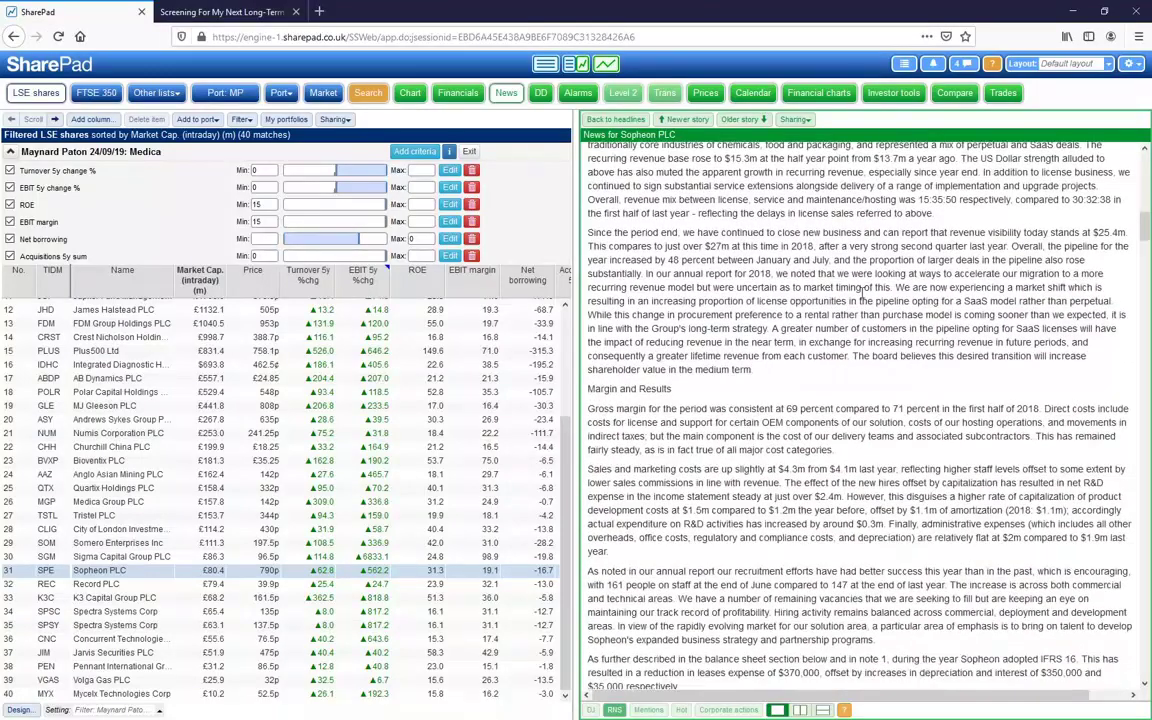
left_click_drag(858, 301, 987, 302)
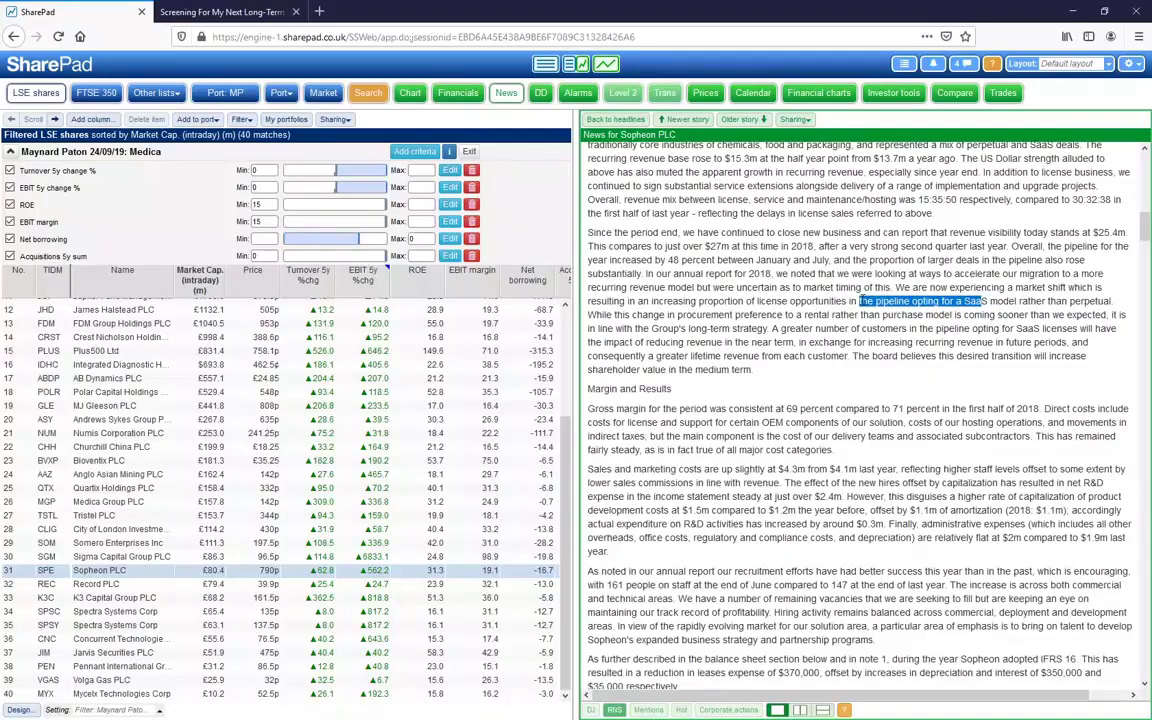
scroll(1010, 305, "down", 3)
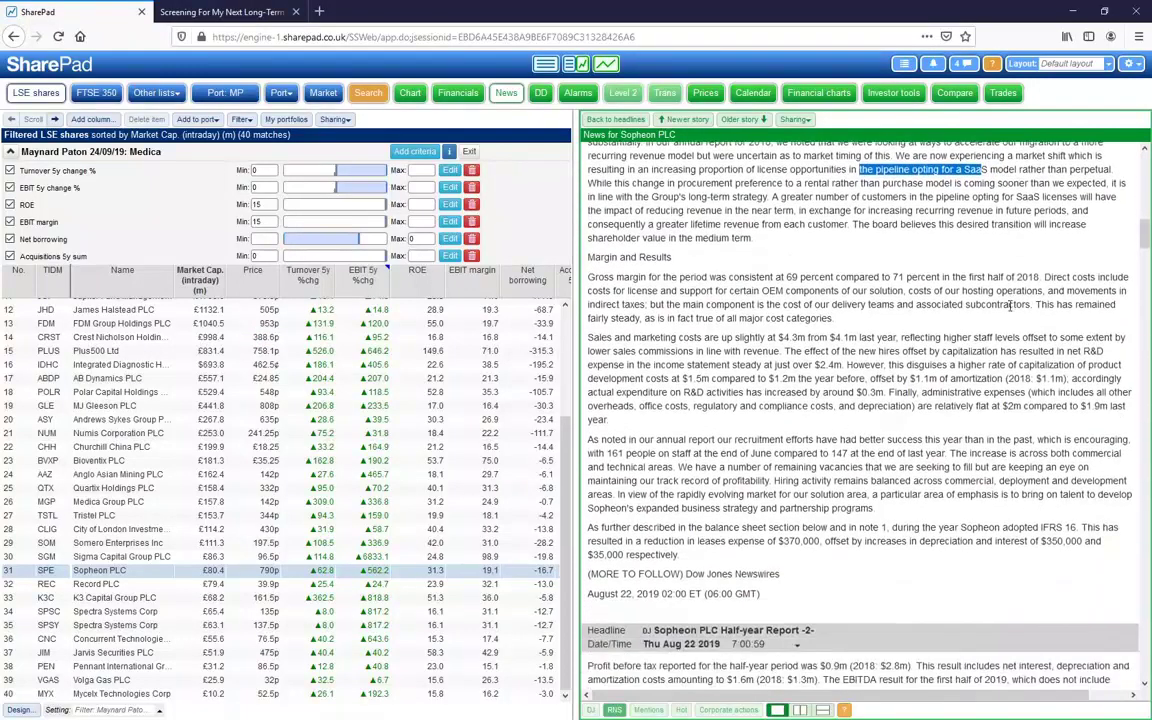
scroll(1010, 305, "up", 7)
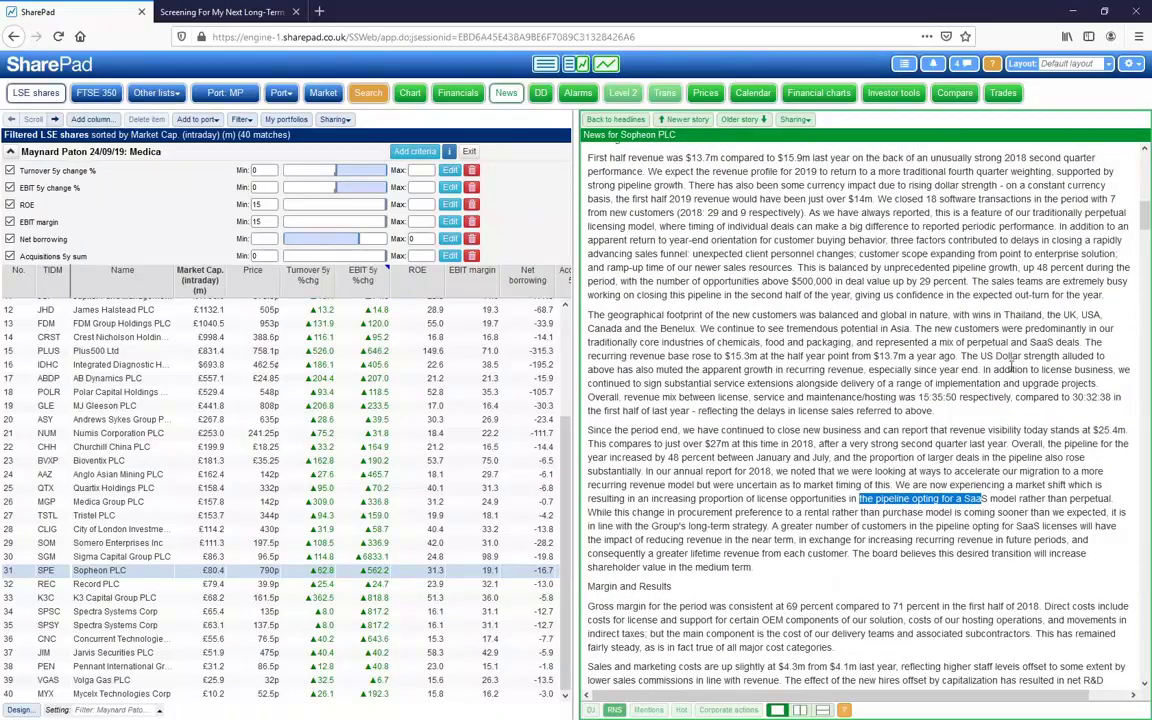
Step: Highlight the statements on license opportunities opting for SaaS and on customers preferring a rental rather than purchase model
left_click_drag(896, 498, 904, 498)
left_click_drag(851, 499, 990, 500)
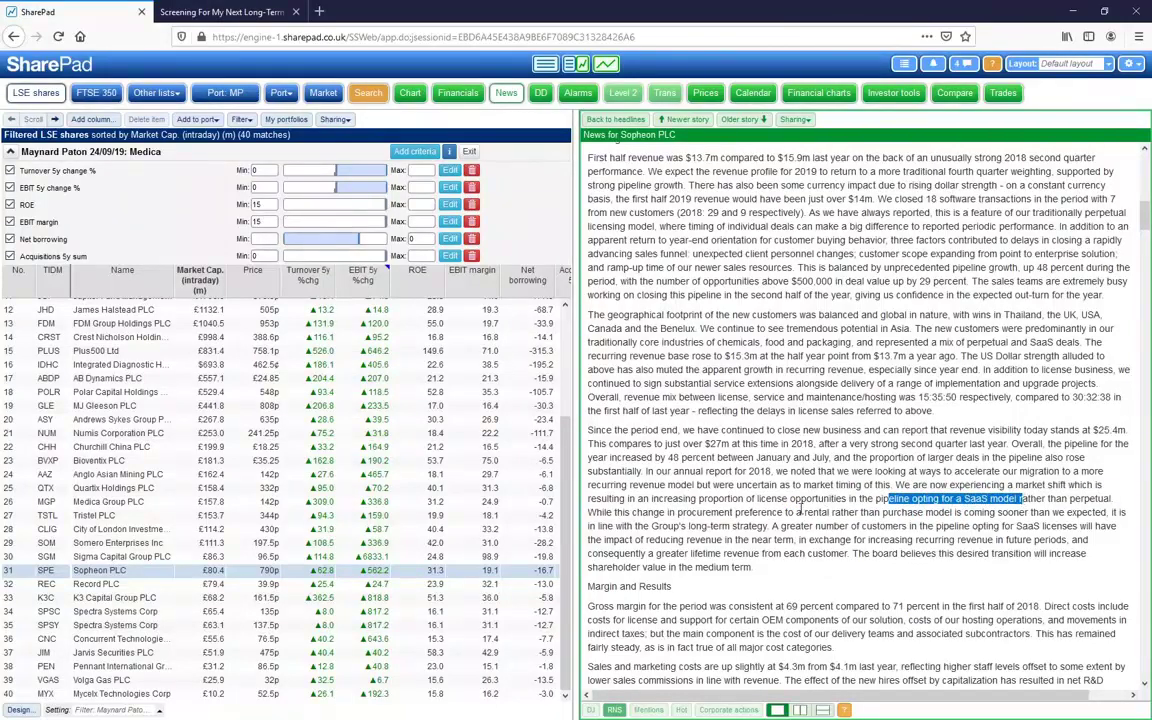
left_click_drag(800, 512, 952, 511)
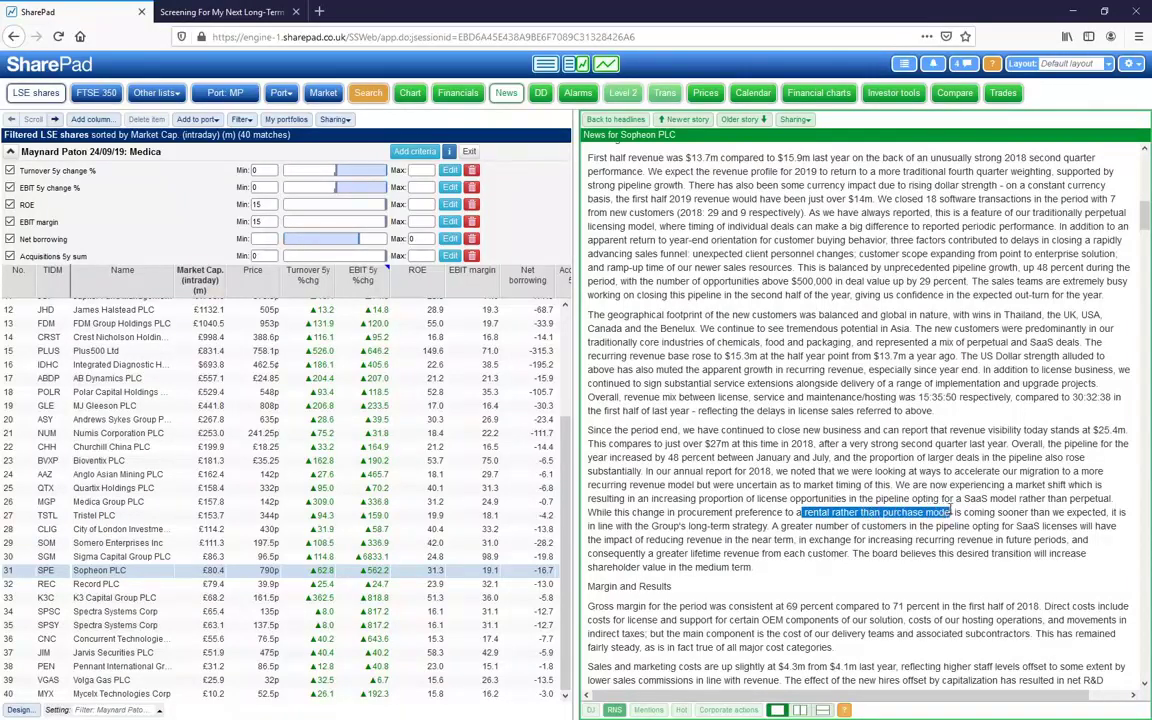
left_click_drag(714, 498, 1046, 504)
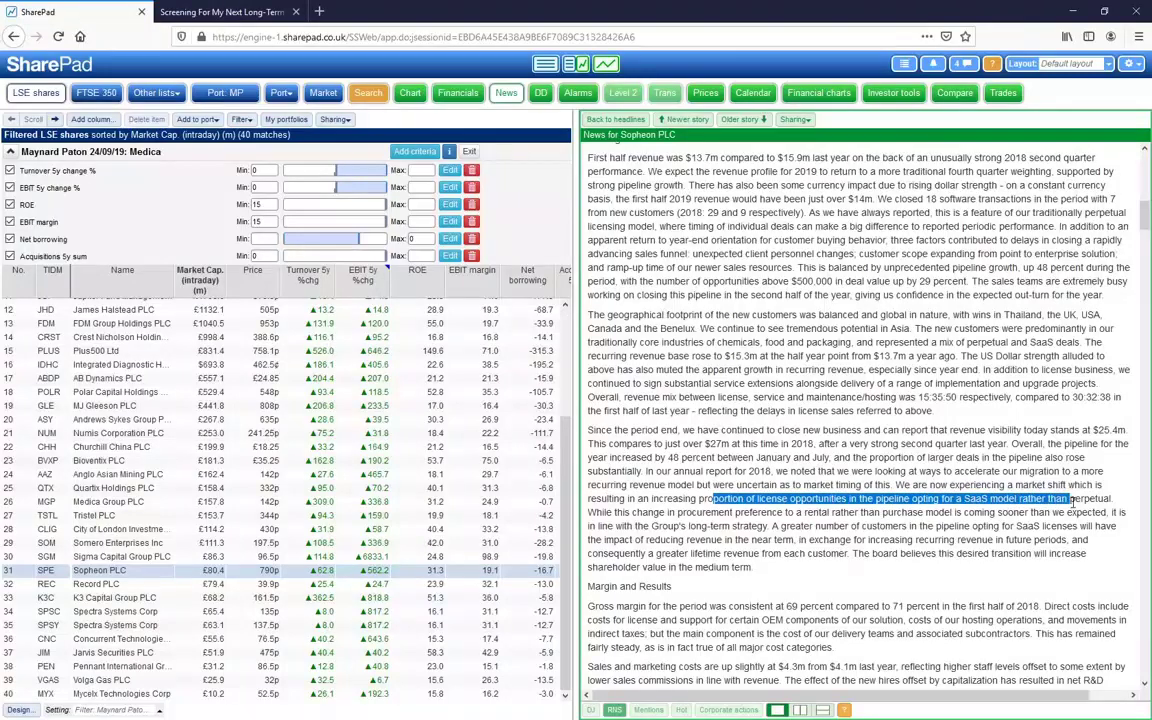
left_click_drag(793, 512, 918, 513)
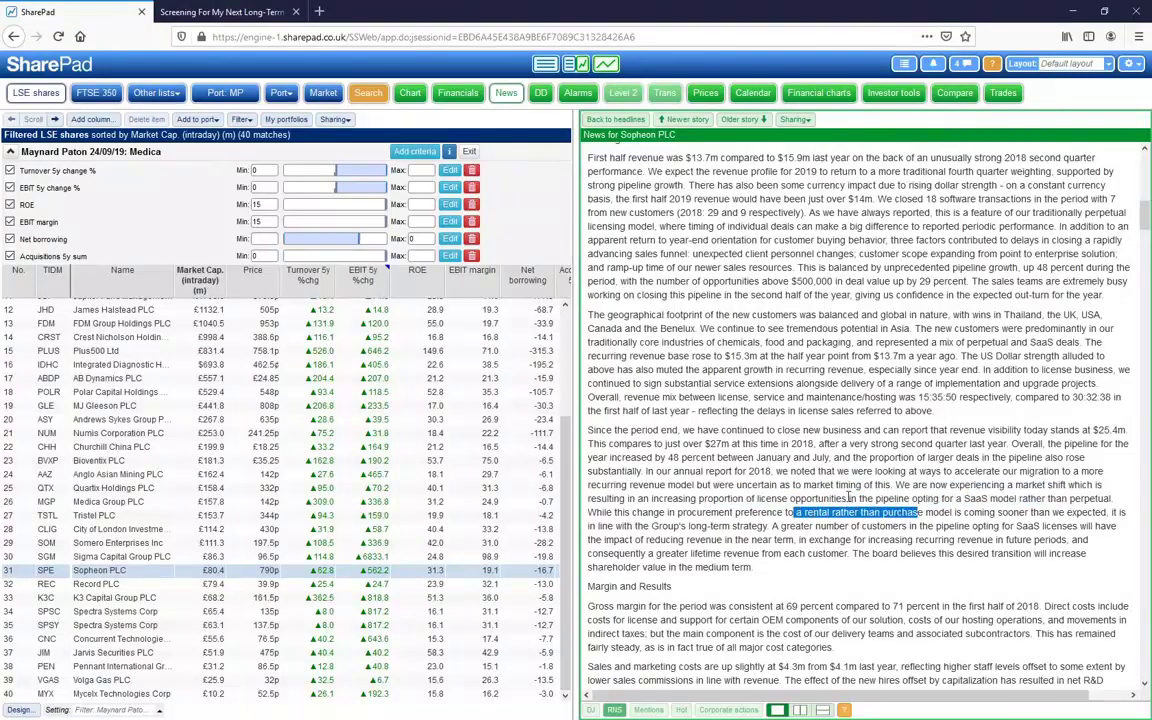
scroll(849, 497, "up", 1)
scroll(849, 497, "down", 1)
Step: Mark the 2019 EBIT forecast in Sopheon's forecasts, and open its income statement to compare with past results
left_click(443, 97)
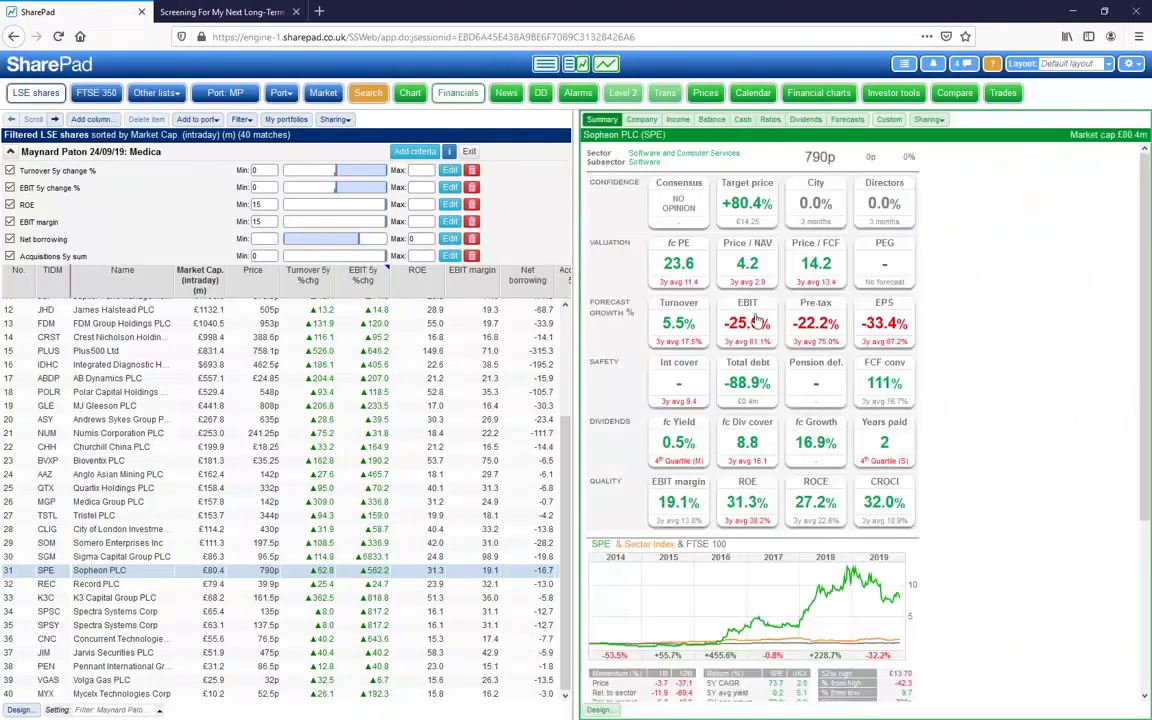
left_click(847, 119)
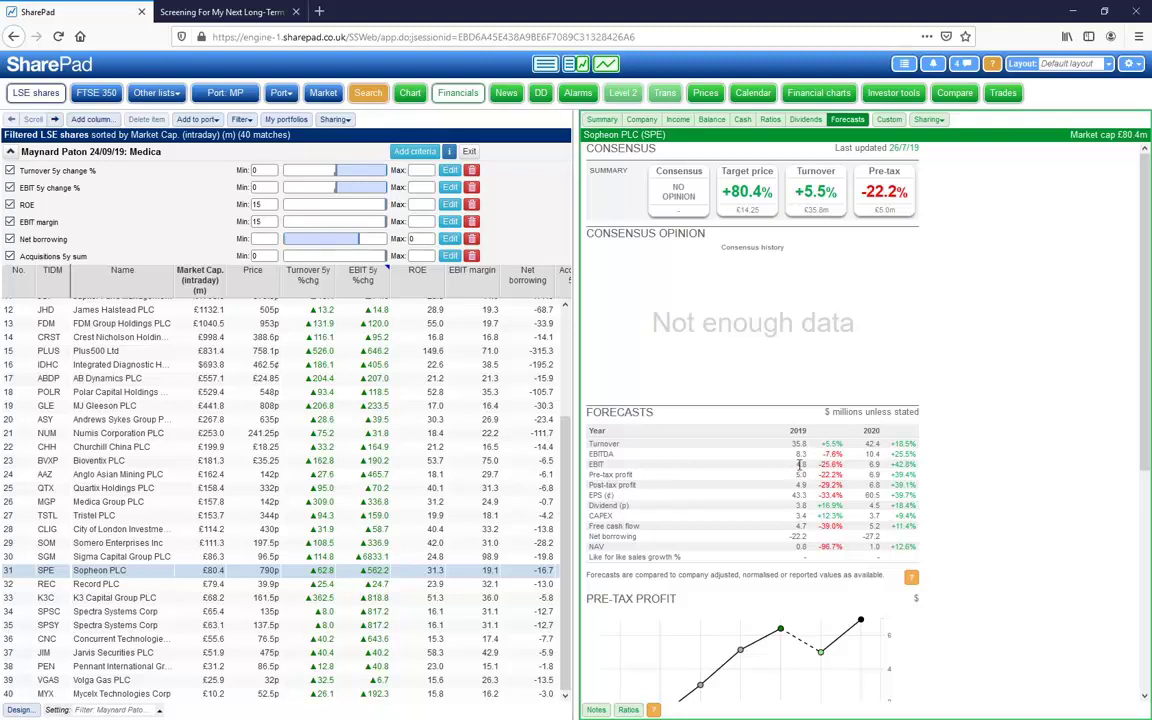
left_click_drag(798, 464, 810, 469)
left_click(677, 119)
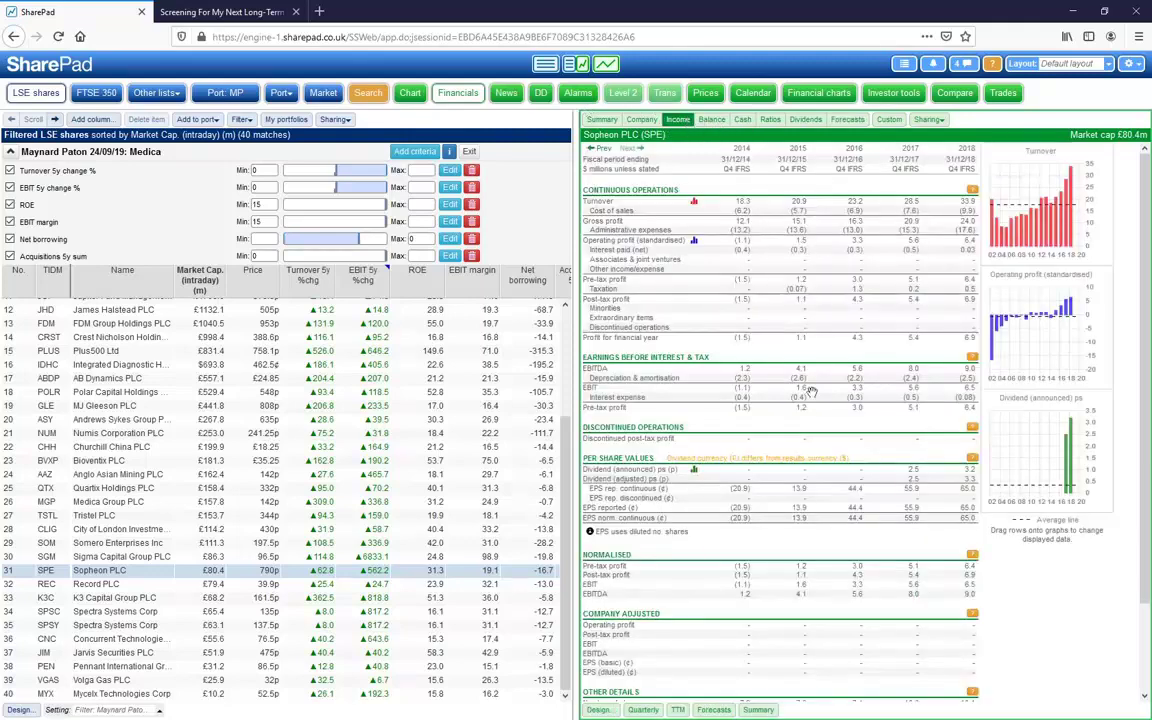
Step: Switch Sopheon's income statement to quarterly figures and mark the operating profit for the period ending 30/6/19
left_click(643, 709)
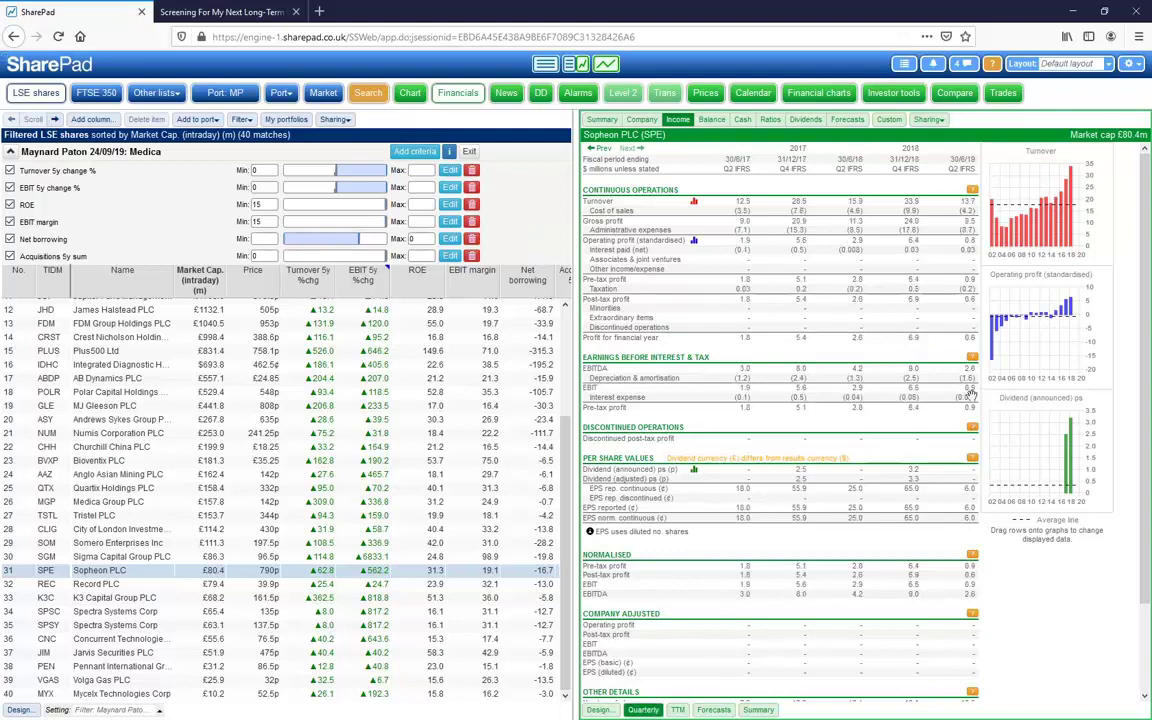
left_click_drag(965, 242, 973, 243)
Step: Open Sopheon's AGM Statement from the company news and mark its date, 13 June 2019
left_click(506, 93)
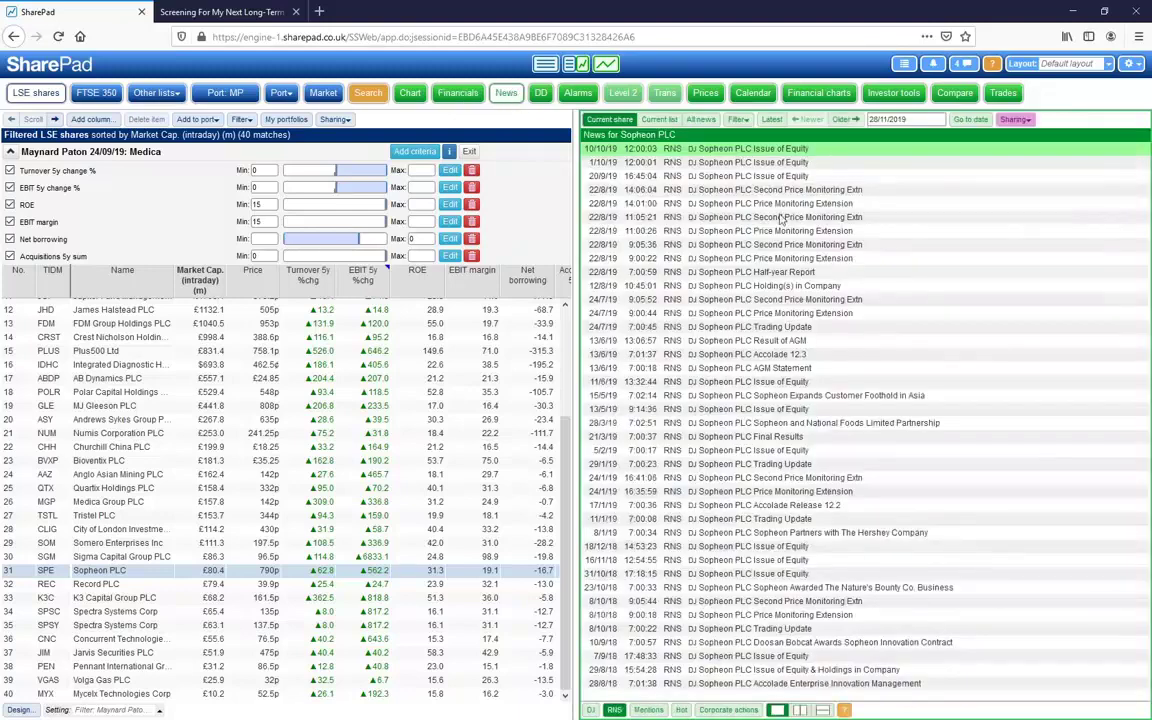
left_click(688, 369)
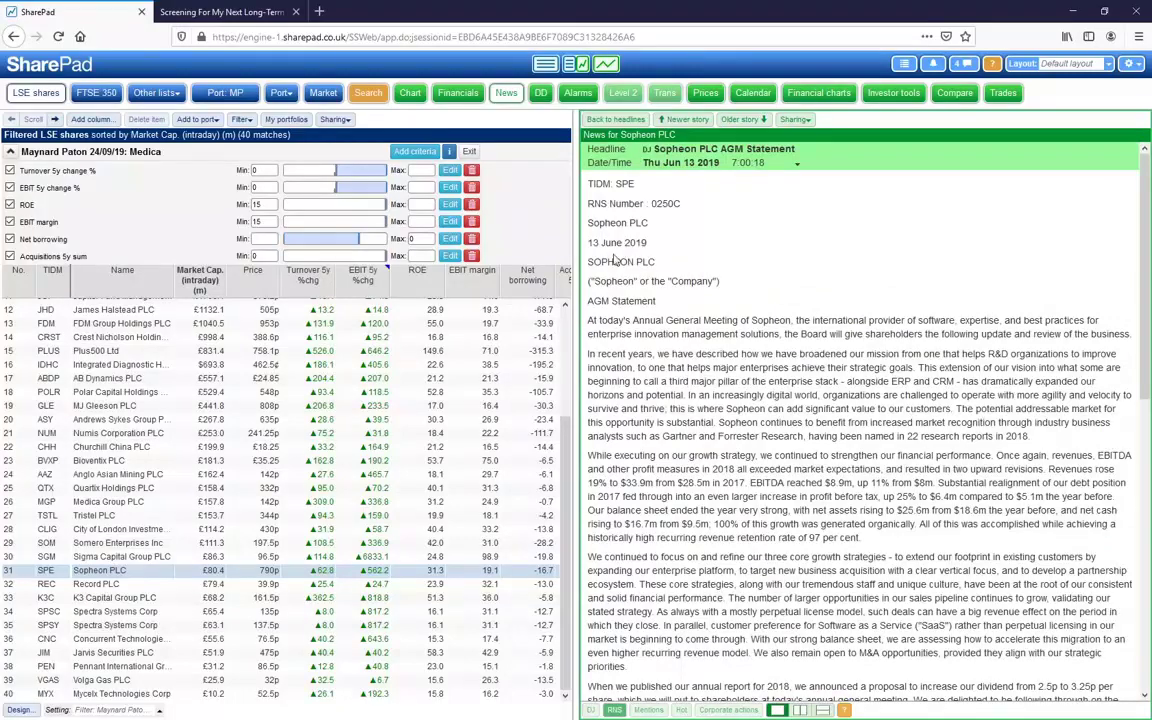
left_click_drag(588, 242, 701, 255)
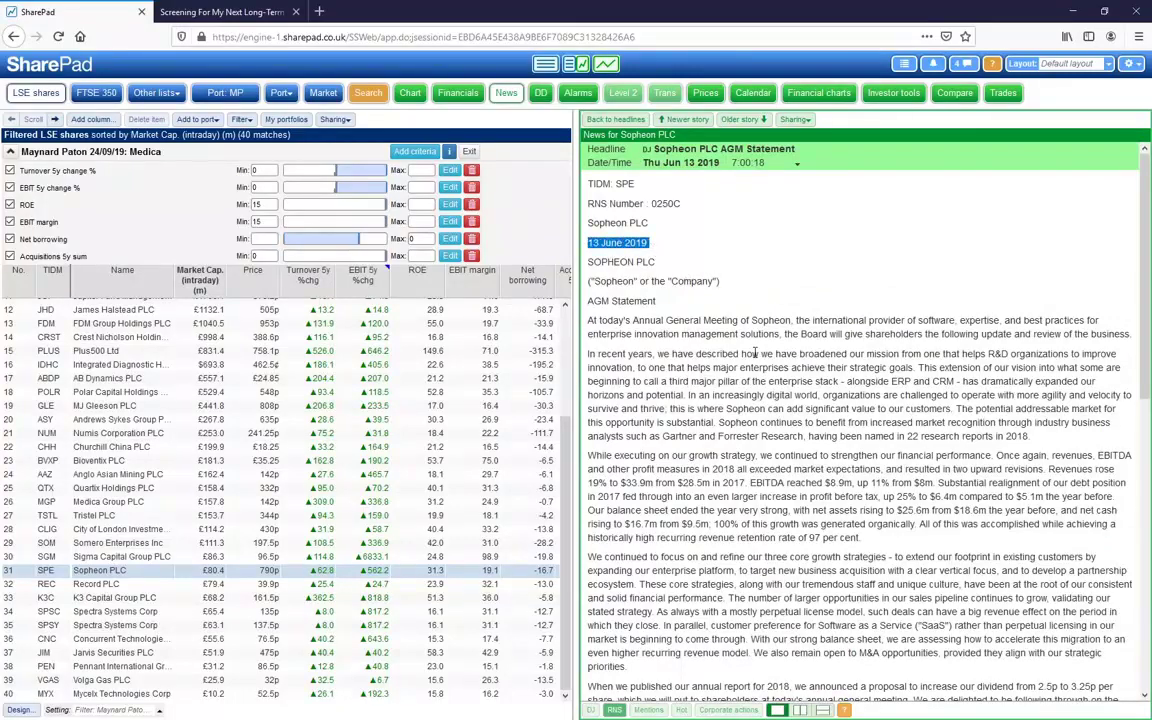
Step: Highlight the Board's statement in the AGM outlook that it is confident of achieving full year expectations
scroll(755, 353, "down", 5)
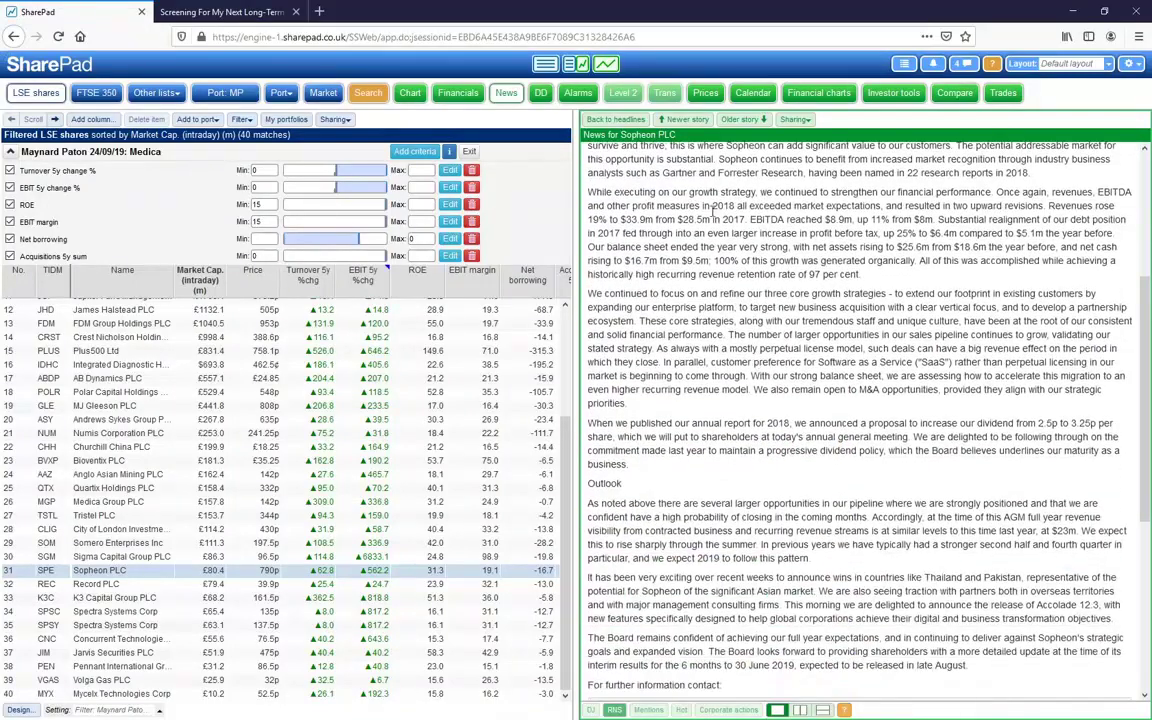
scroll(588, 450, "down", 4)
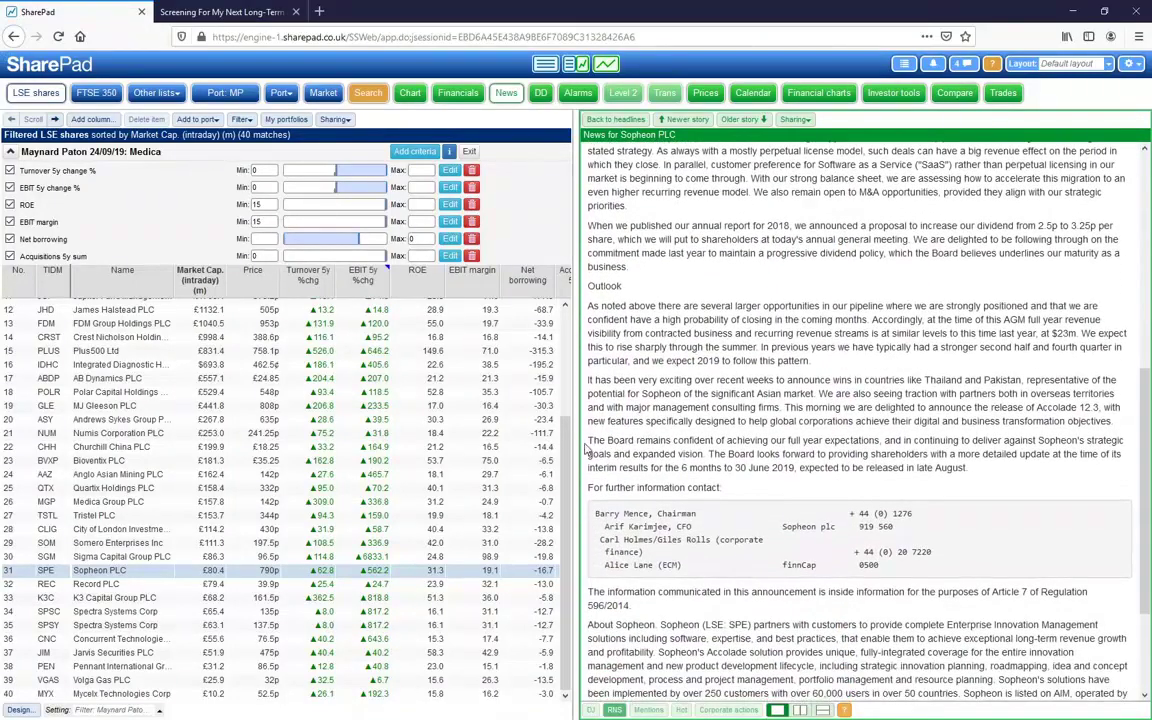
left_click_drag(594, 439, 882, 456)
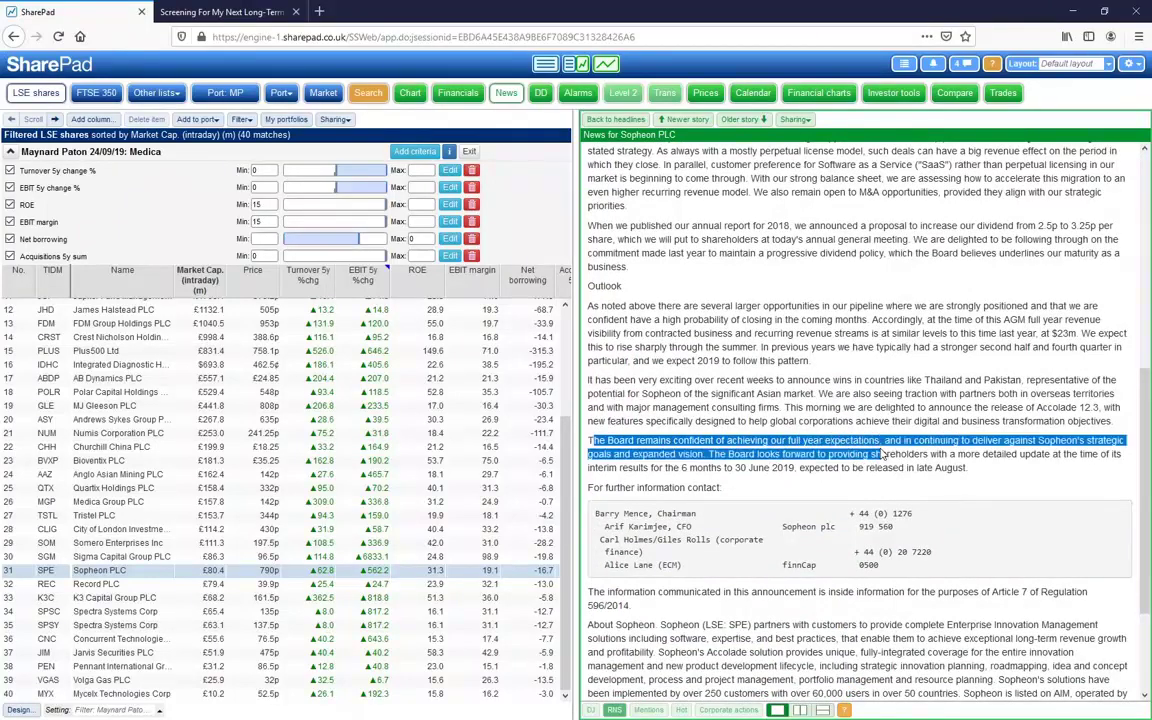
left_click(822, 440)
left_click_drag(678, 442, 885, 441)
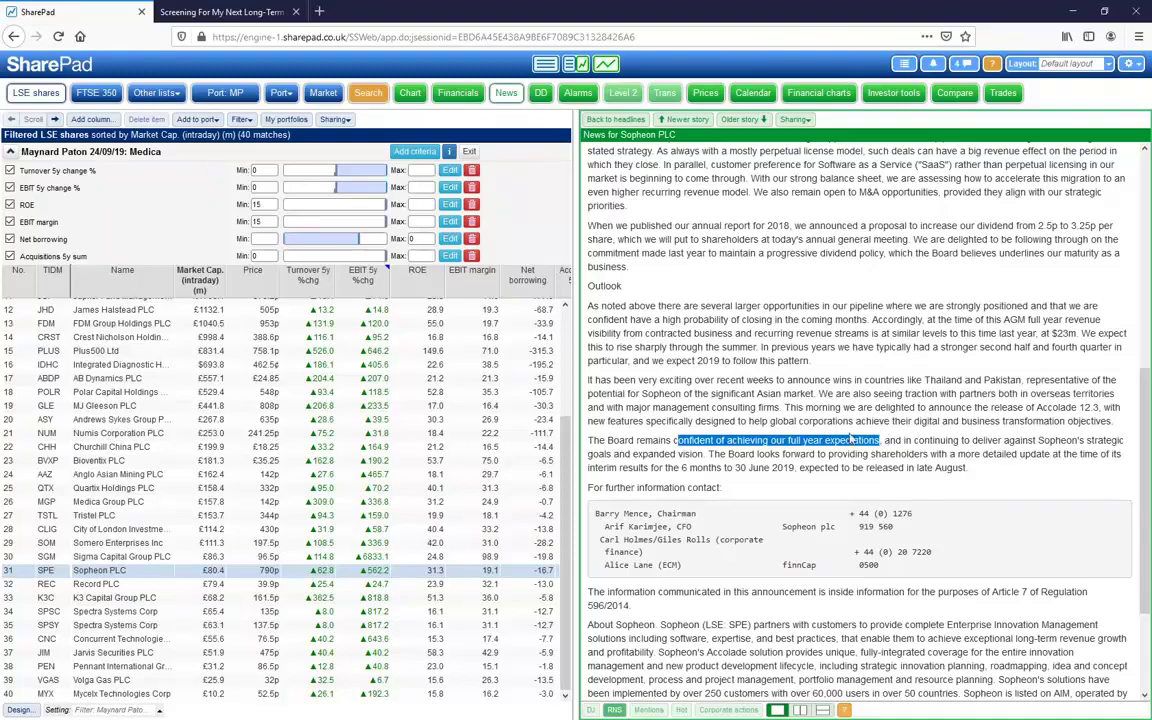
scroll(850, 440, "down", 3)
scroll(800, 425, "up", 7)
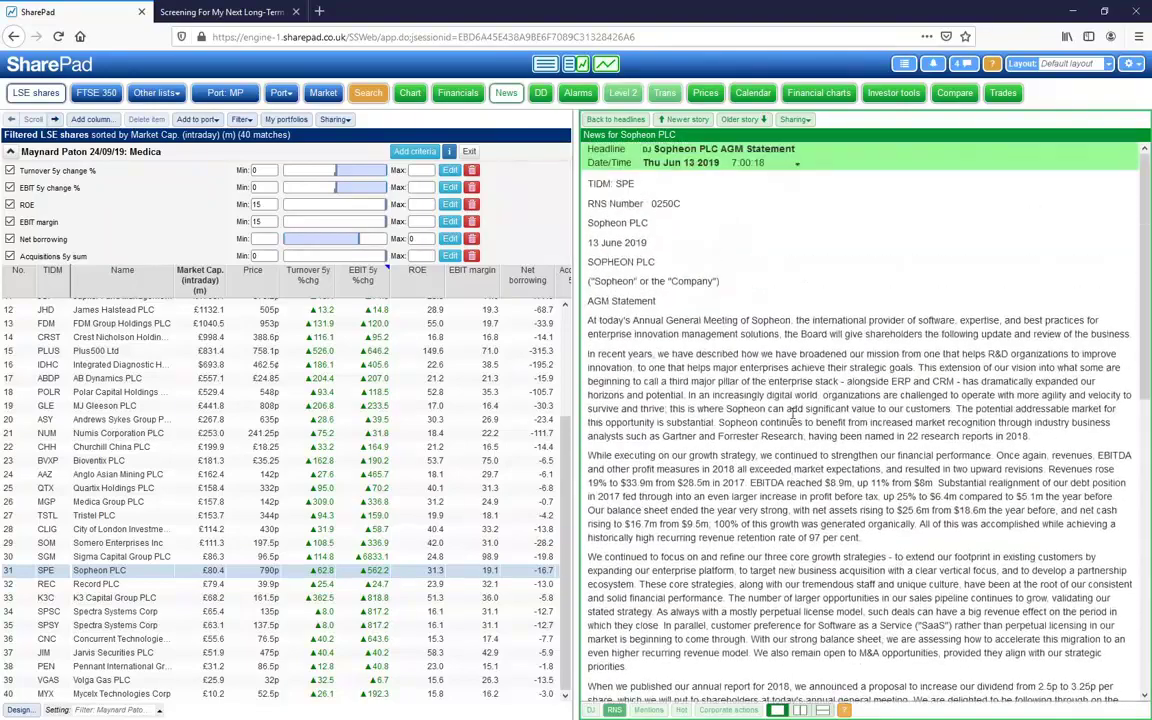
Step: Open Sopheon's Trading Update of 24 July 2019 and mark its comparison of first-half revenues with 2018
left_click(615, 119)
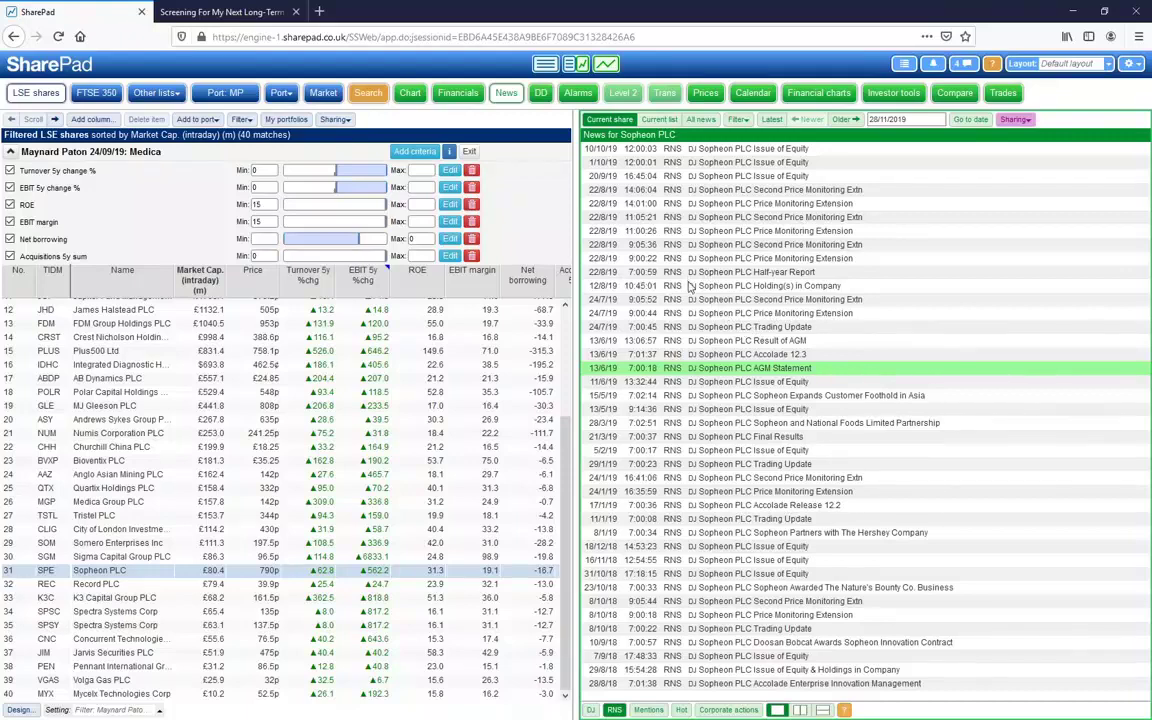
left_click(630, 329)
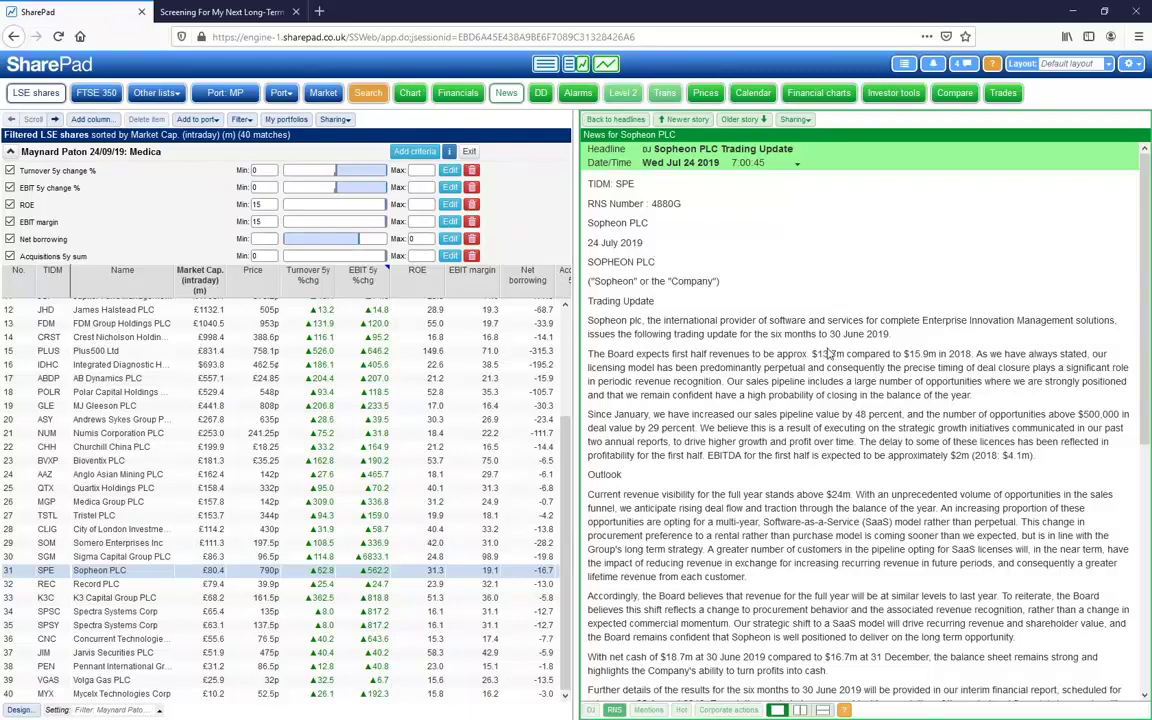
left_click_drag(815, 353, 921, 353)
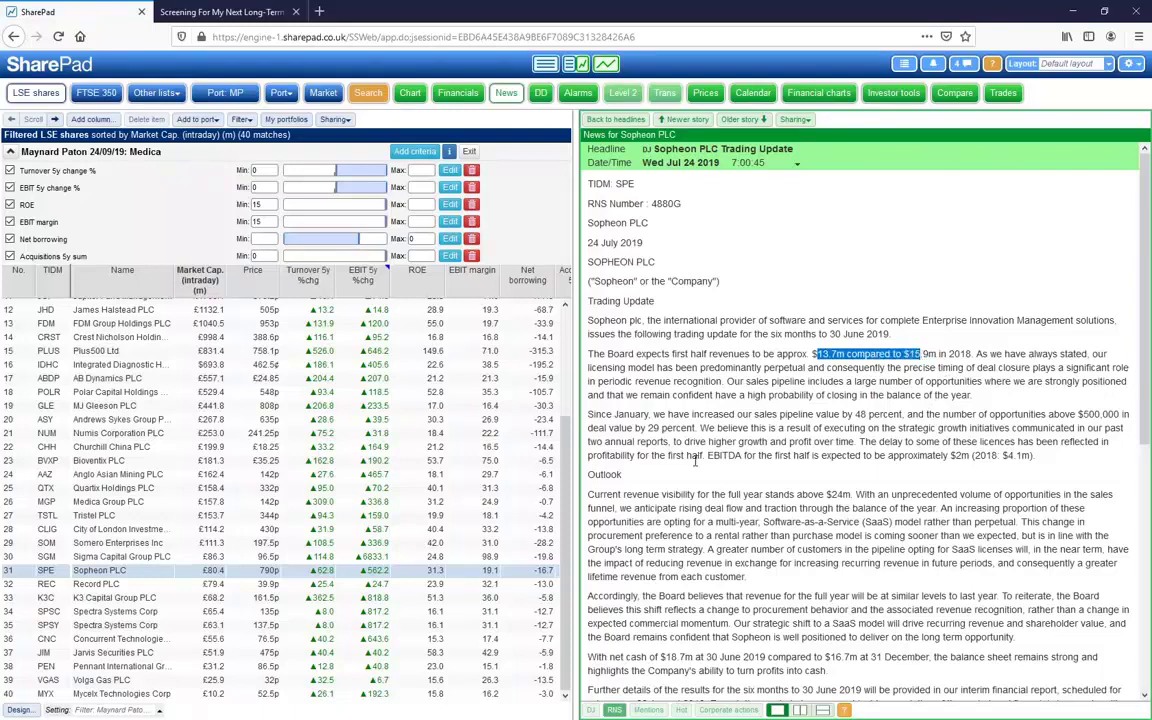
Step: Highlight the first-half EBITDA expectation and the full-year revenue visibility statement in the Trading Update
left_click_drag(707, 455, 970, 455)
left_click(735, 455)
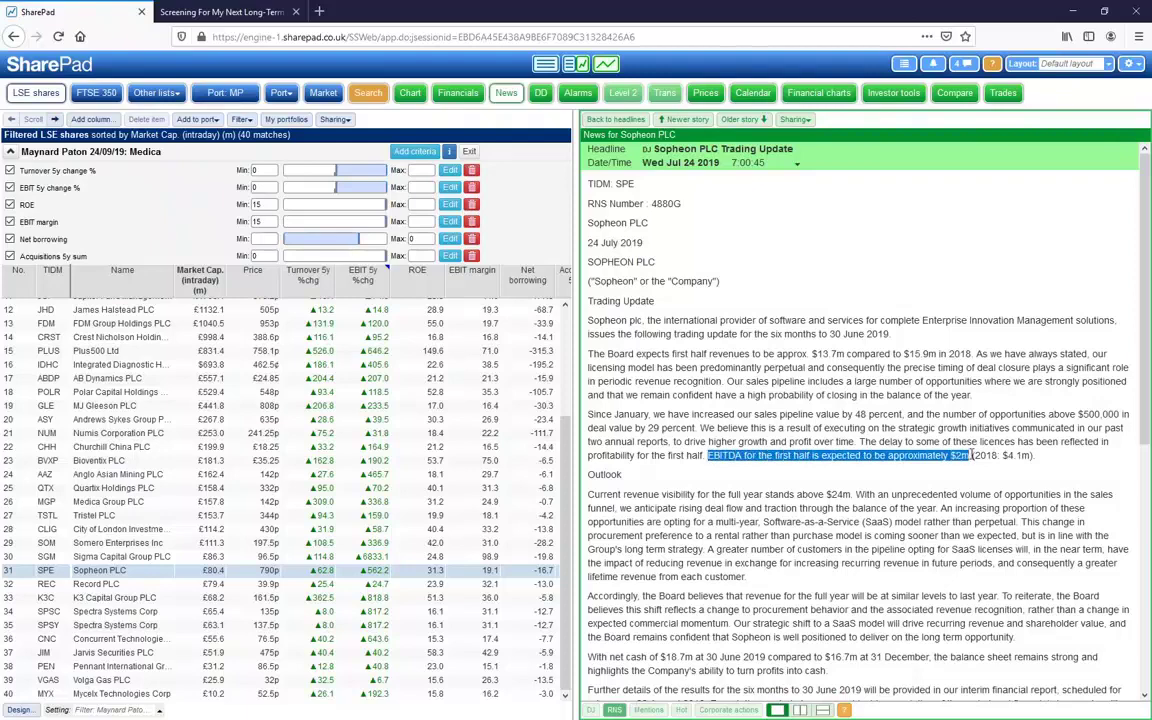
left_click(819, 455)
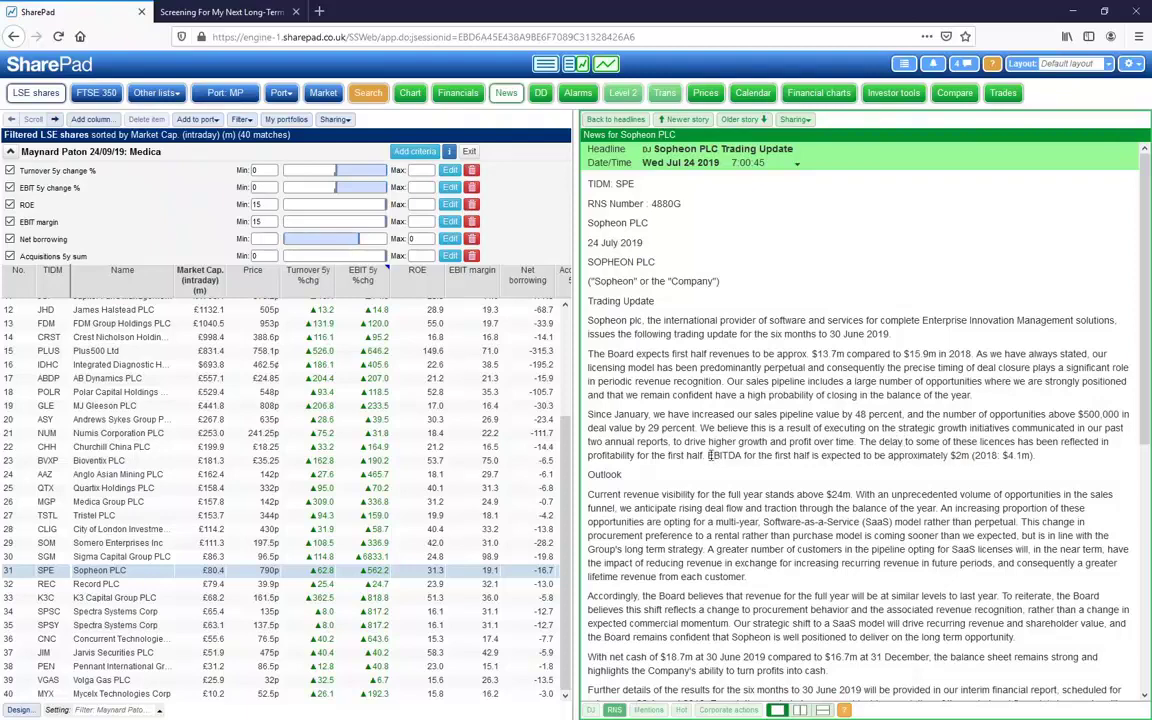
left_click_drag(710, 455, 966, 453)
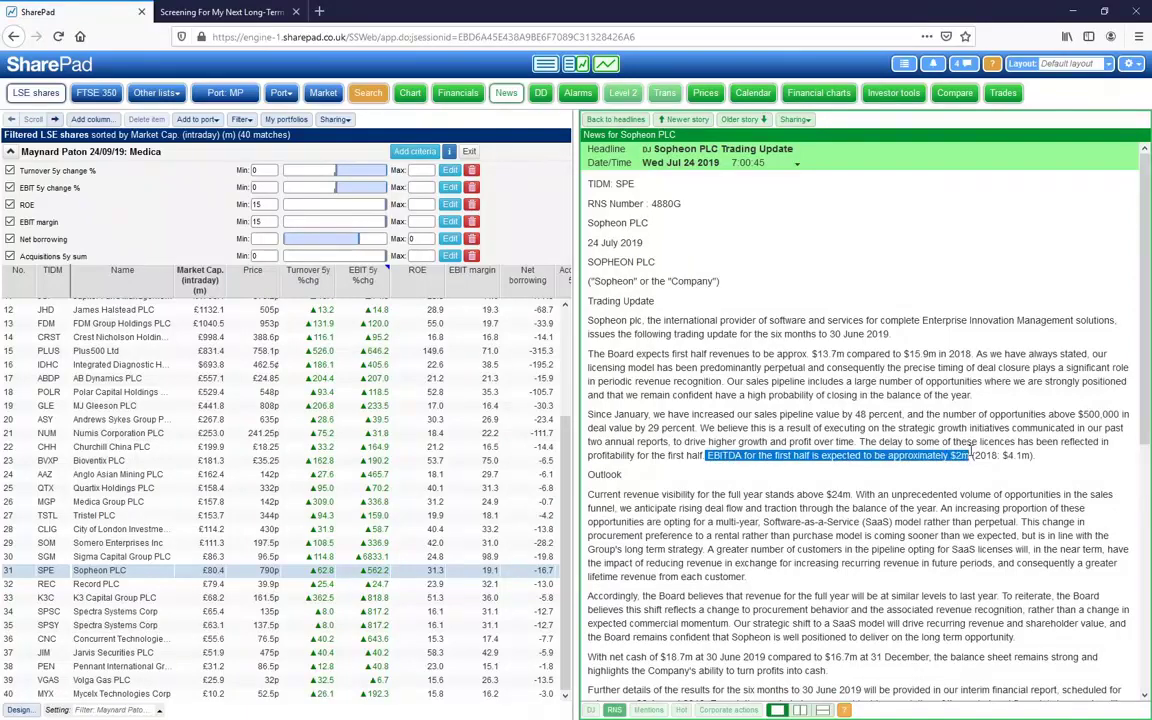
left_click(842, 449)
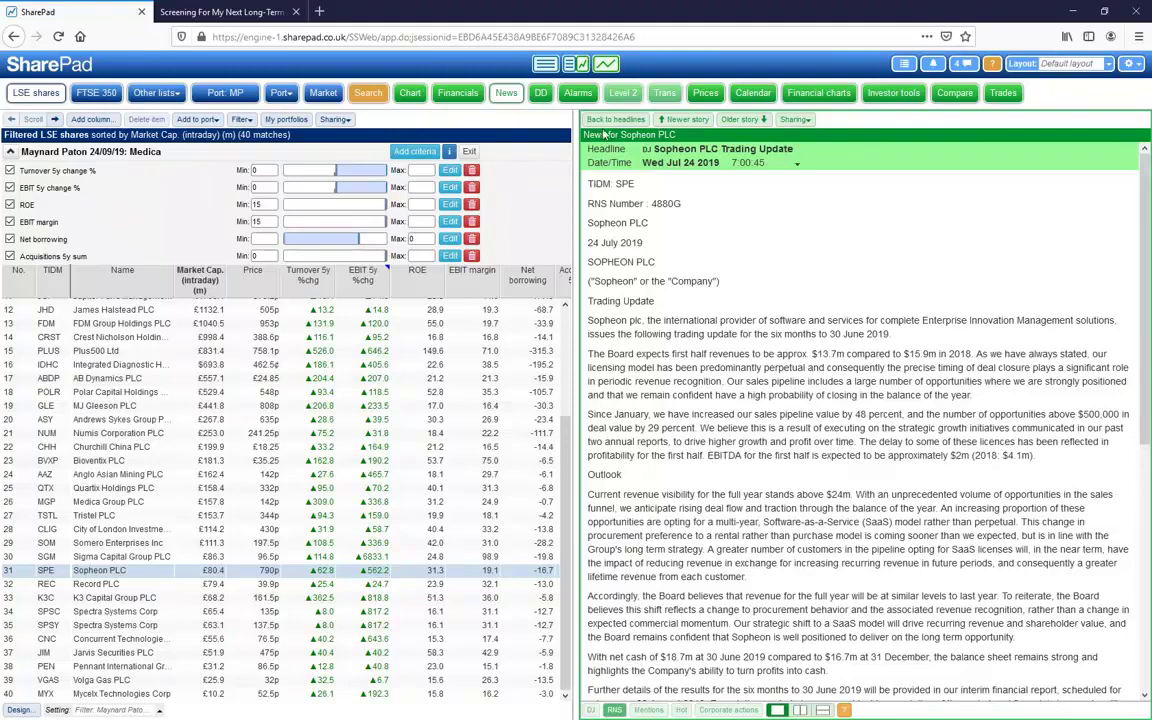
left_click_drag(709, 455, 721, 455)
left_click_drag(624, 494, 873, 494)
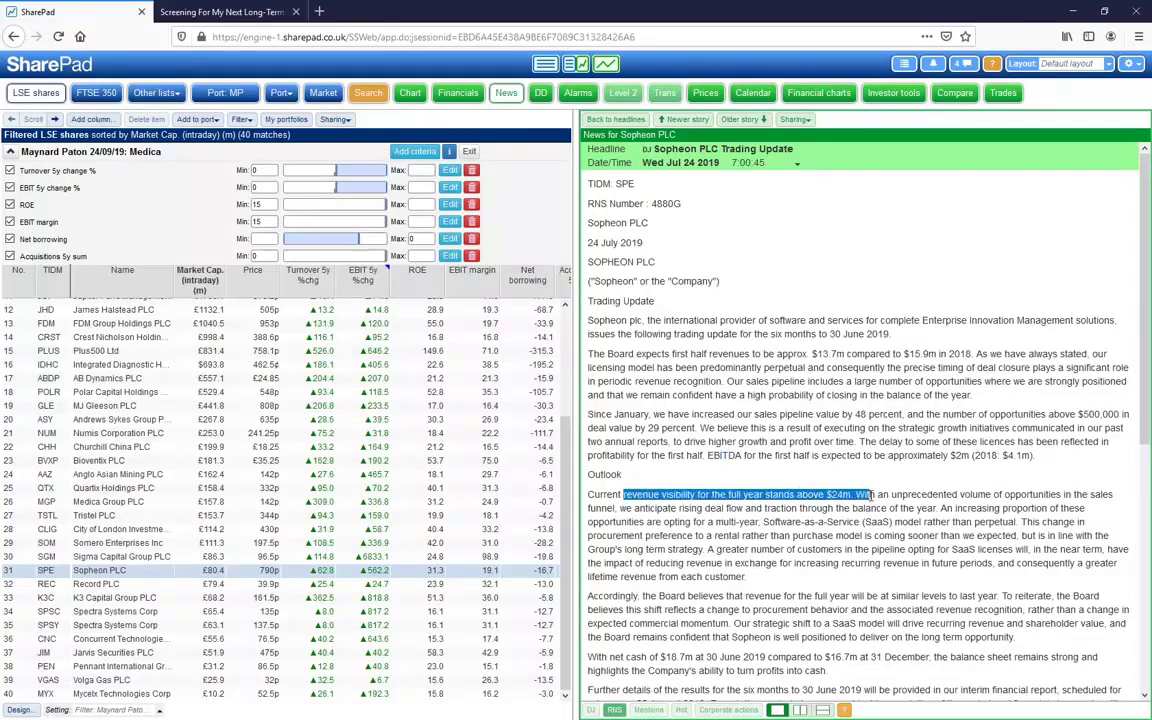
left_click(813, 453)
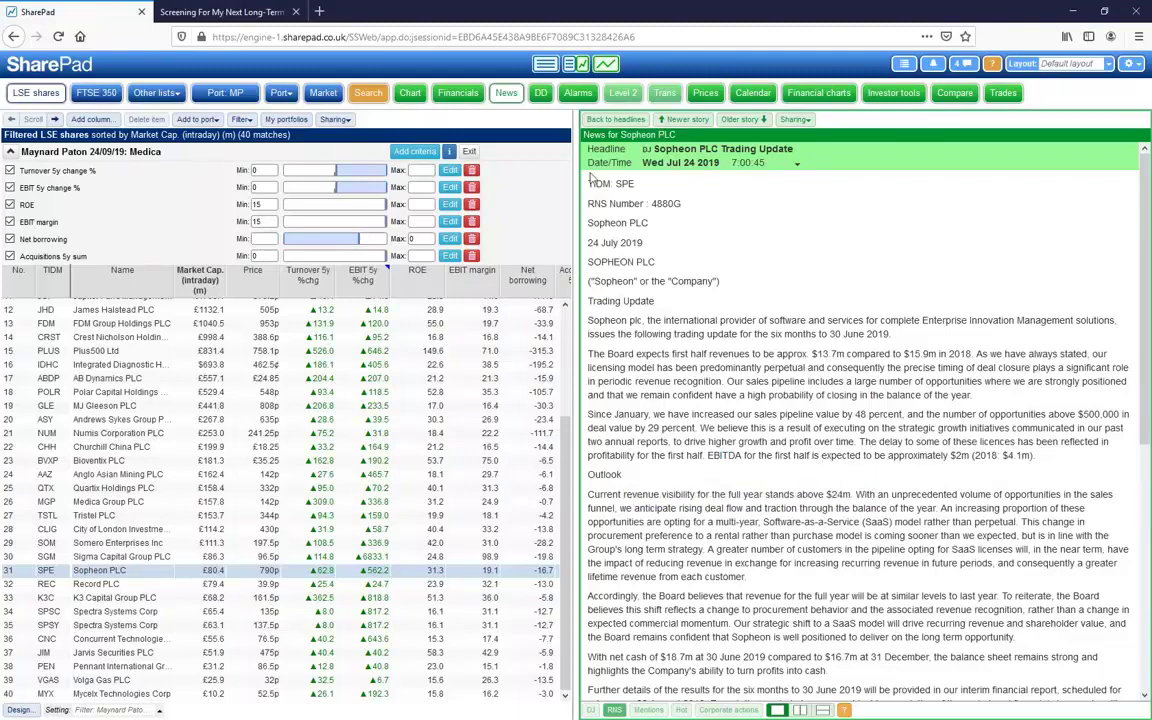
Step: Reopen the 13 June 2019 AGM Statement and highlight its outlook wording on achieving full year expectations
left_click(614, 121)
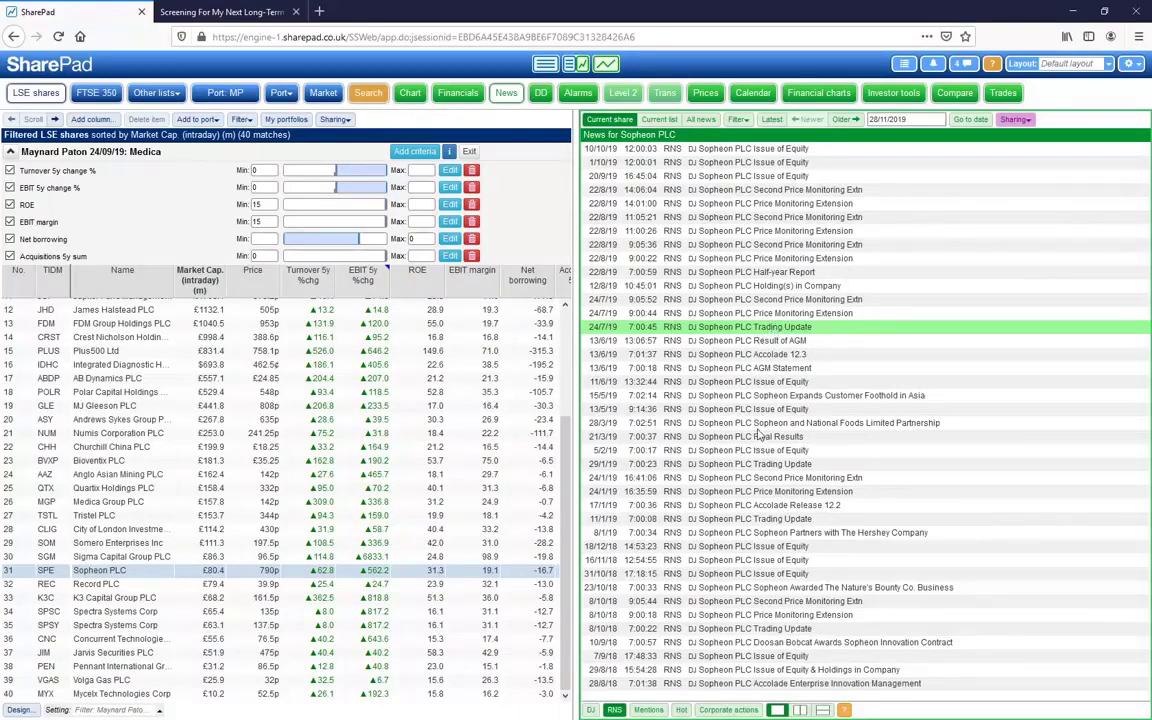
left_click(766, 370)
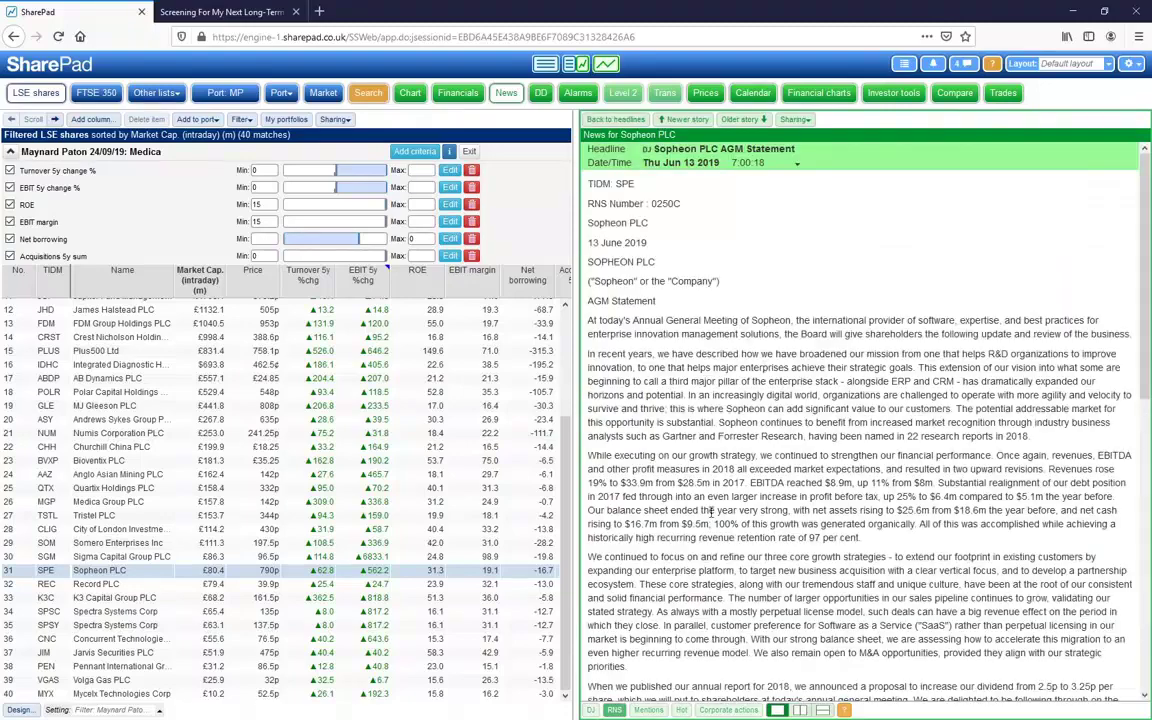
scroll(711, 511, "down", 5)
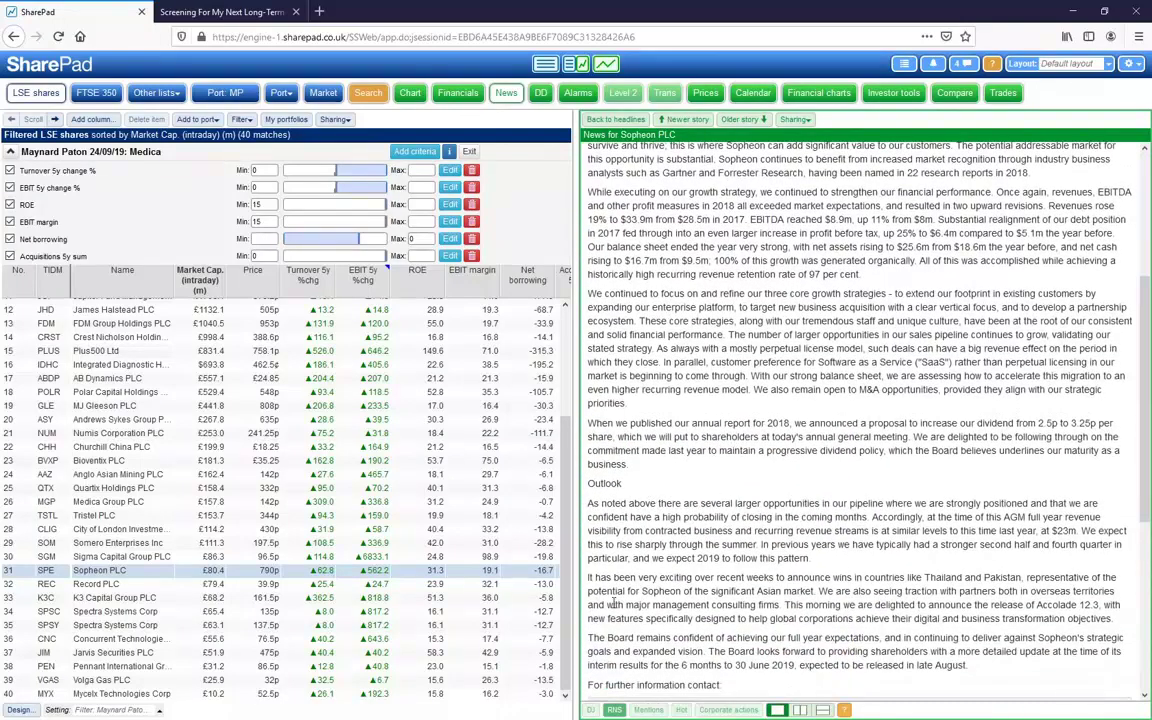
left_click_drag(607, 637, 881, 638)
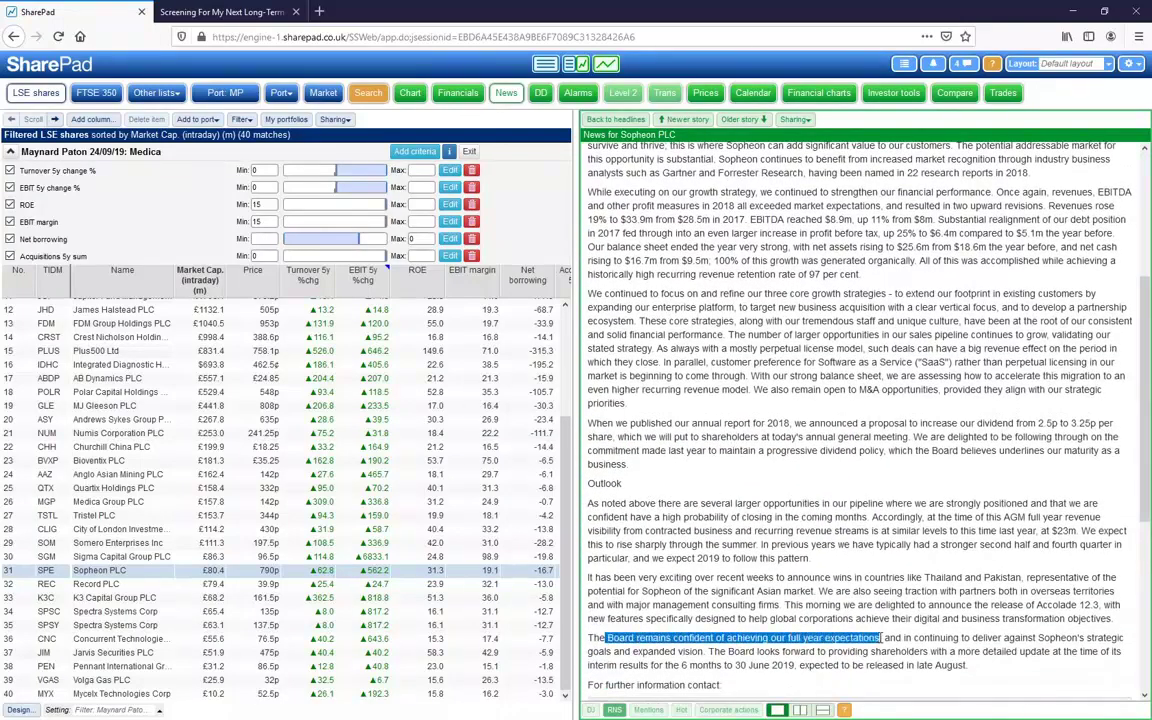
scroll(827, 481, "down", 1)
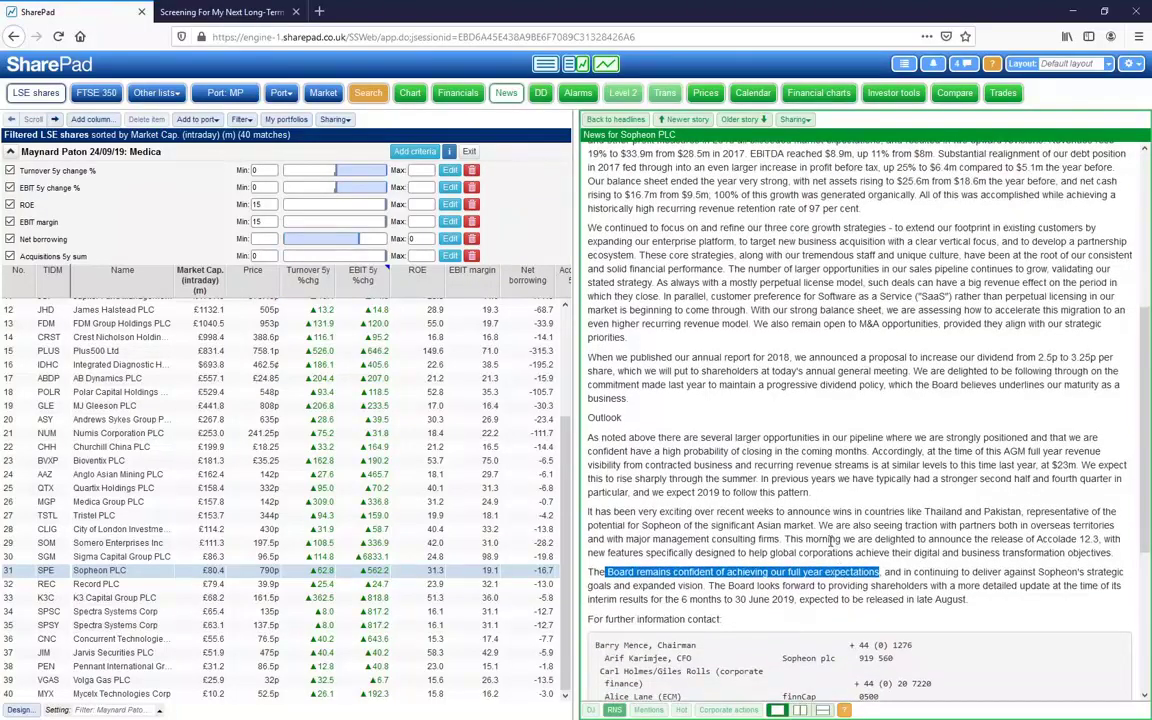
scroll(812, 524, "down", 2)
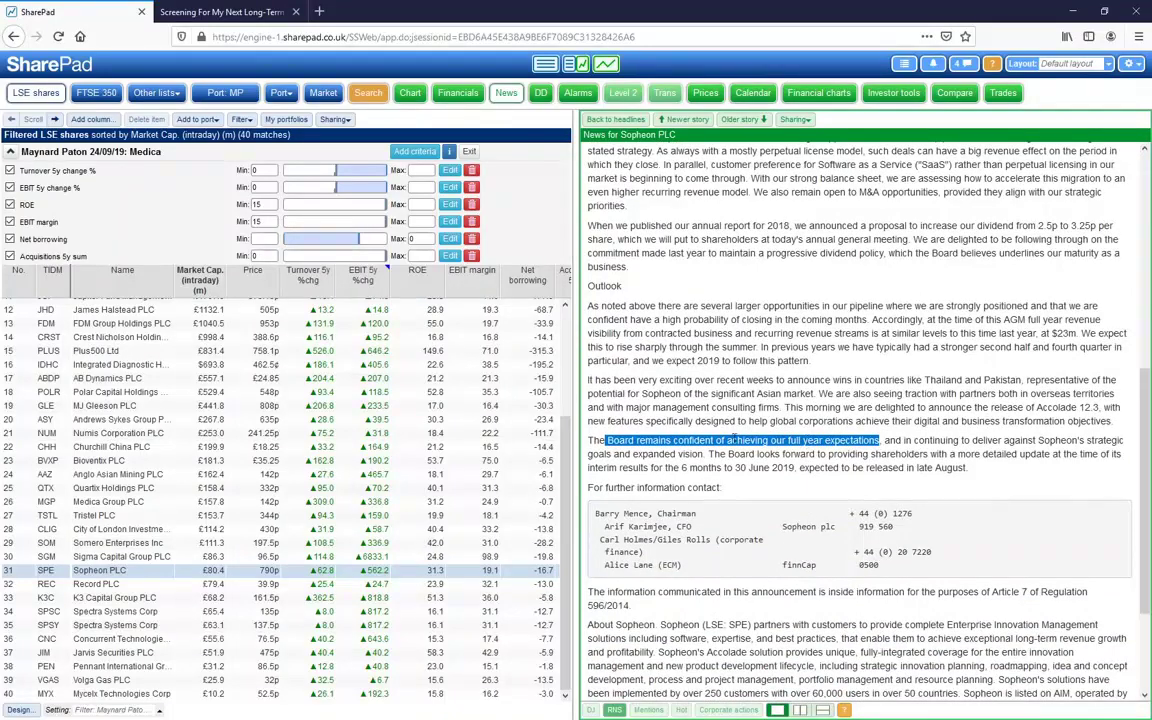
scroll(731, 440, "up", 3)
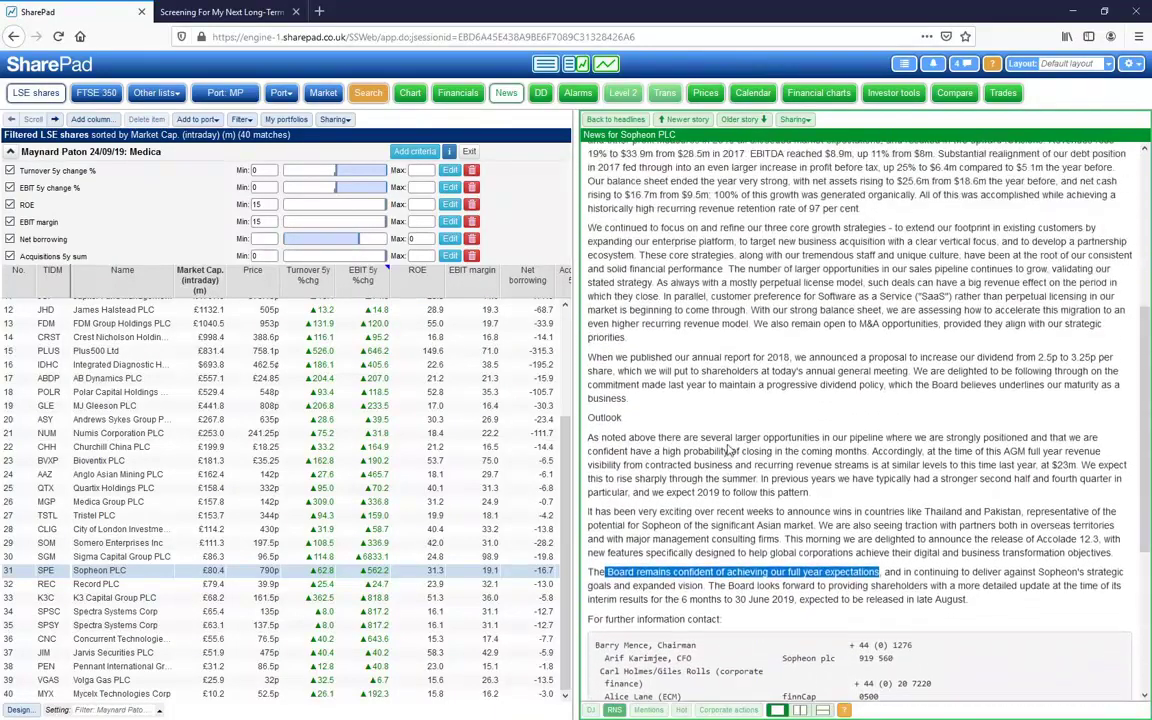
scroll(731, 451, "up", 1)
scroll(728, 449, "down", 2)
left_click_drag(645, 572, 716, 572)
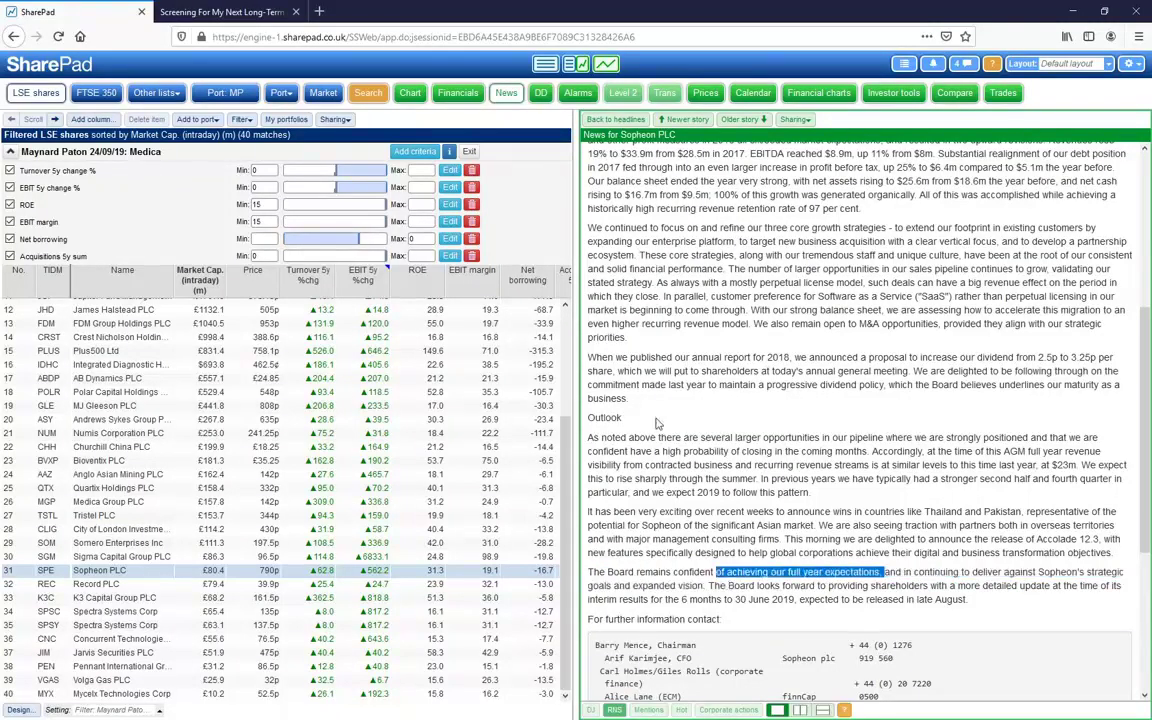
Step: Return to Sopheon's financials and open the summary
left_click(455, 93)
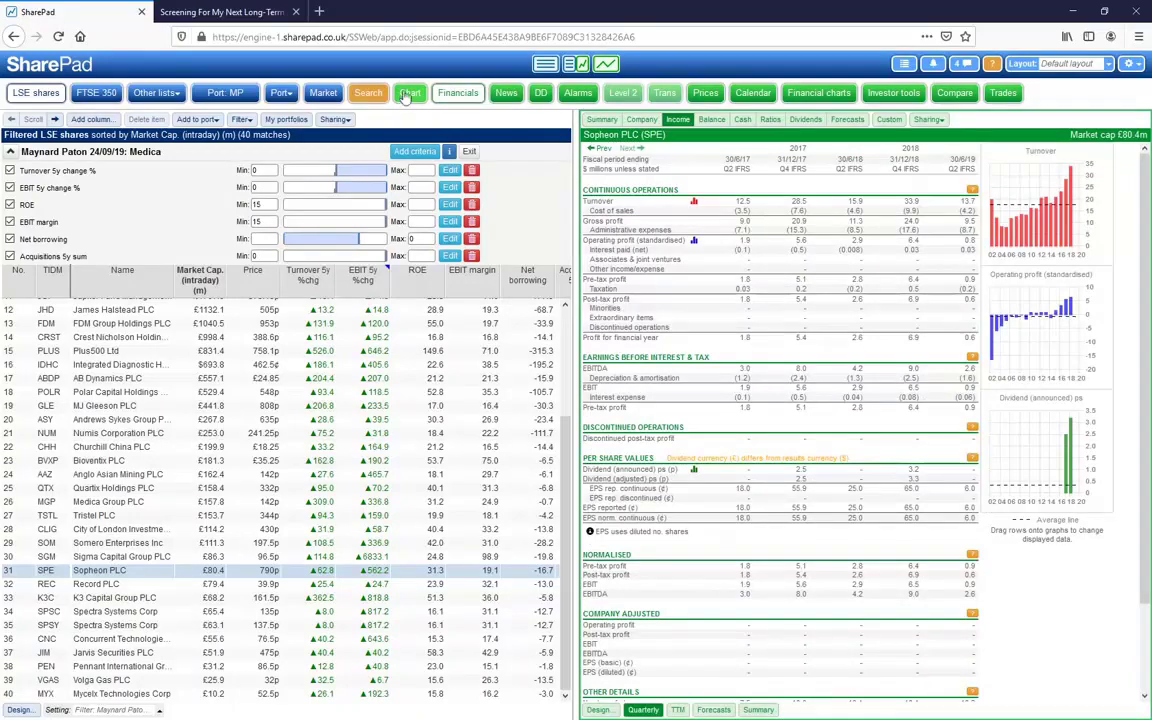
left_click(602, 119)
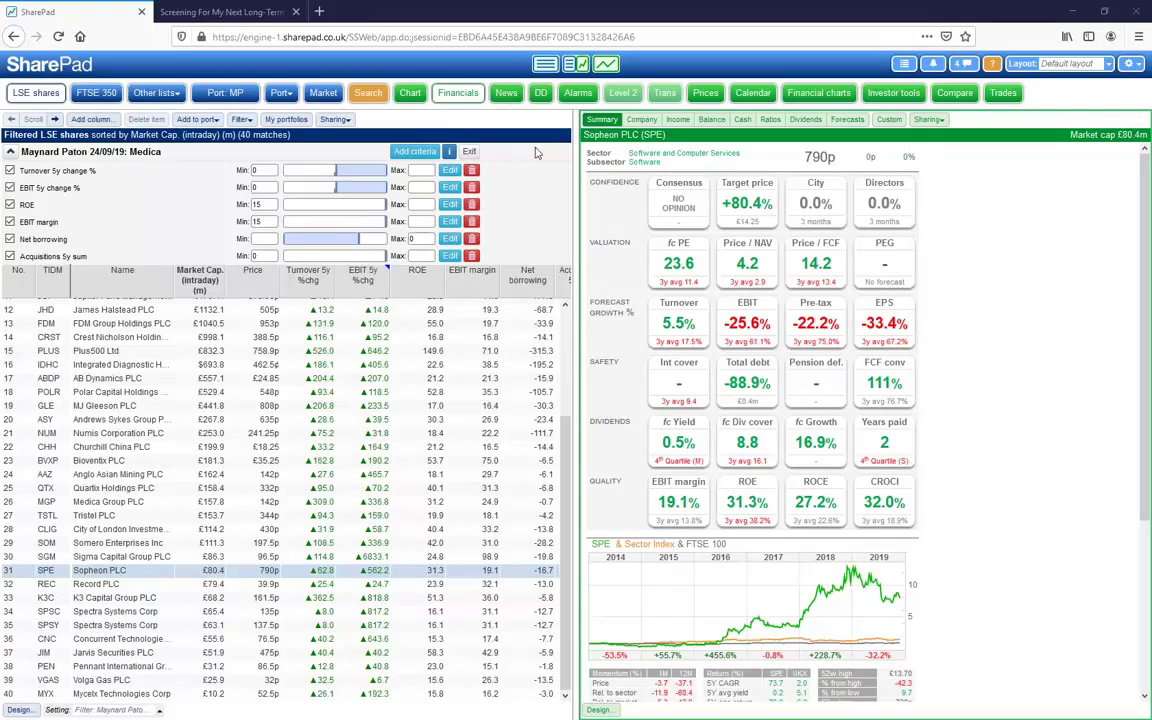
Step: Exit the Medica filter and apply the saved "23/10/19: Rightmove" filter to the LSE shares list
left_click(469, 151)
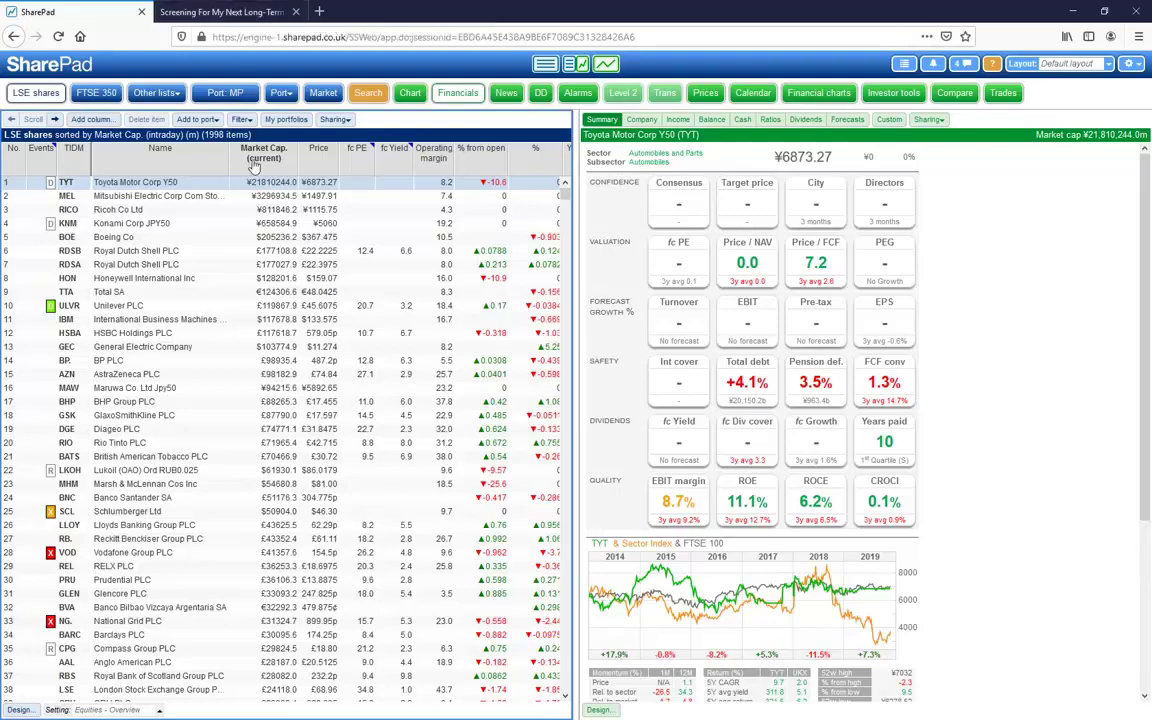
left_click(241, 119)
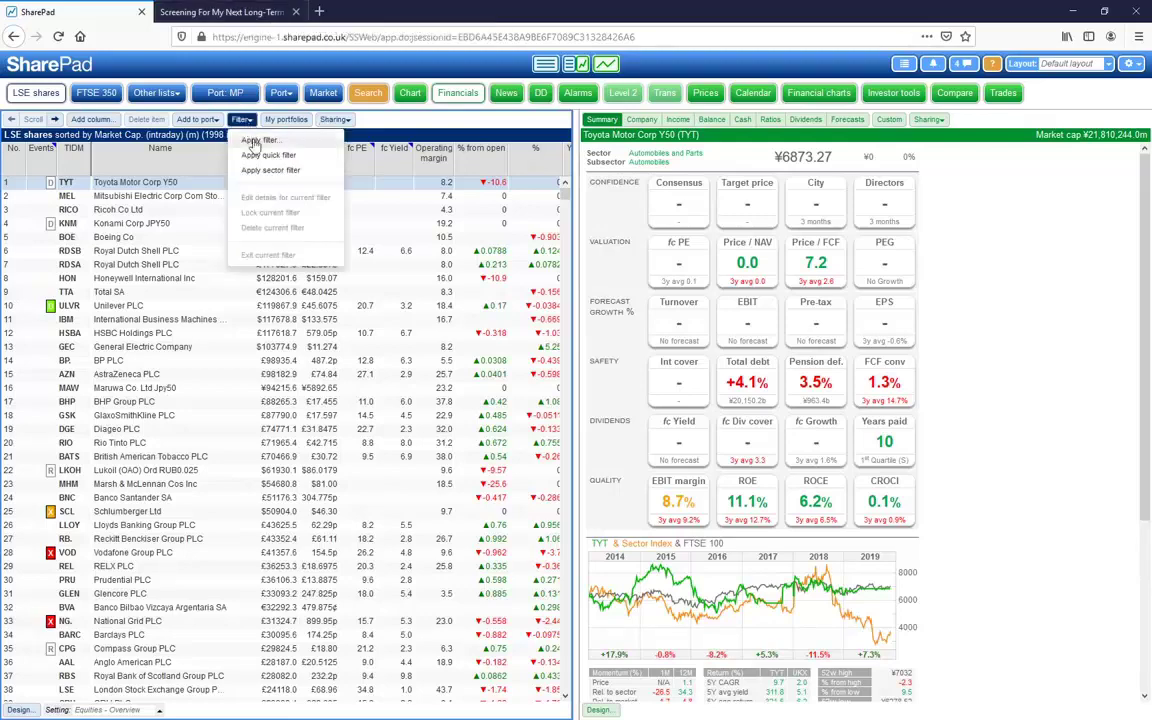
left_click(252, 139)
left_click_drag(677, 137, 670, 208)
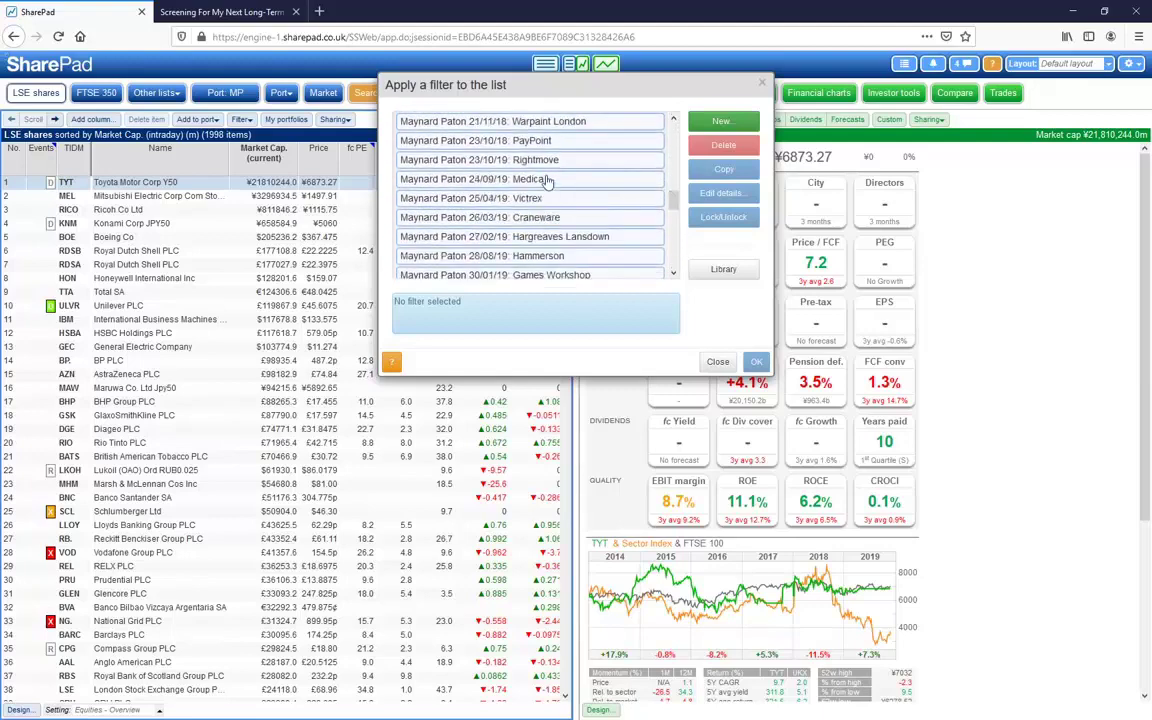
left_click(490, 160)
left_click(757, 364)
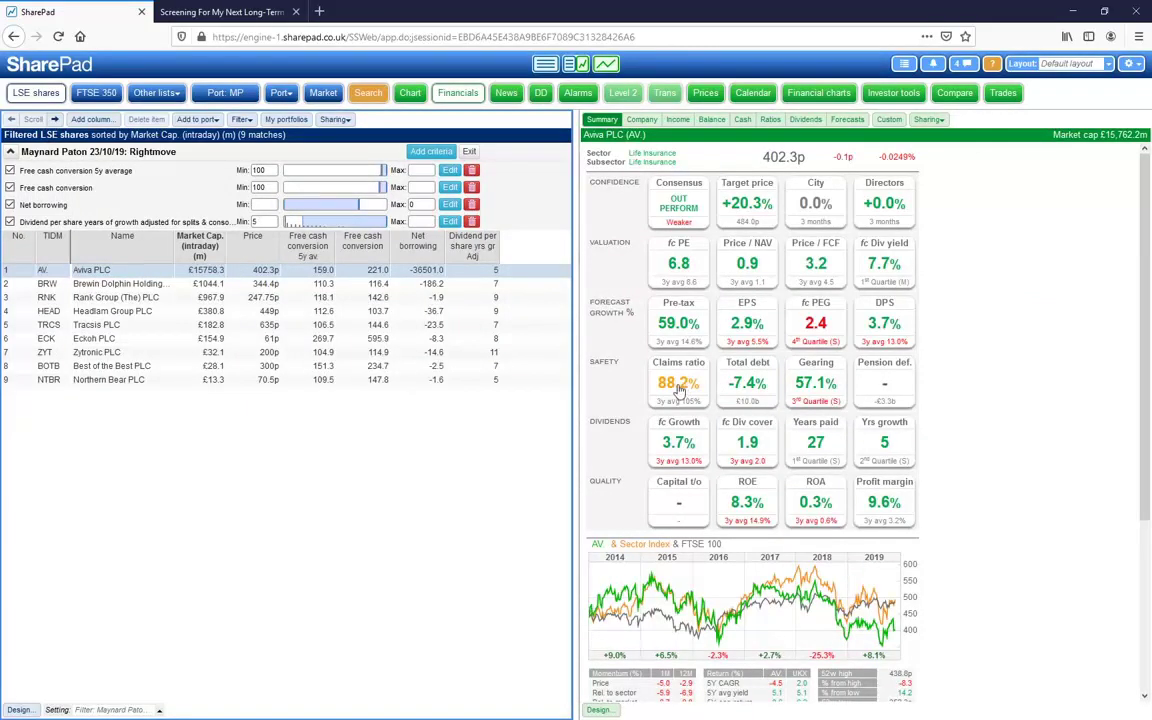
Step: Review Aviva PLC's summary, covering its valuation, safety, dividend and quality ratios, share price chart and leverage graph
scroll(729, 403, "down", 2)
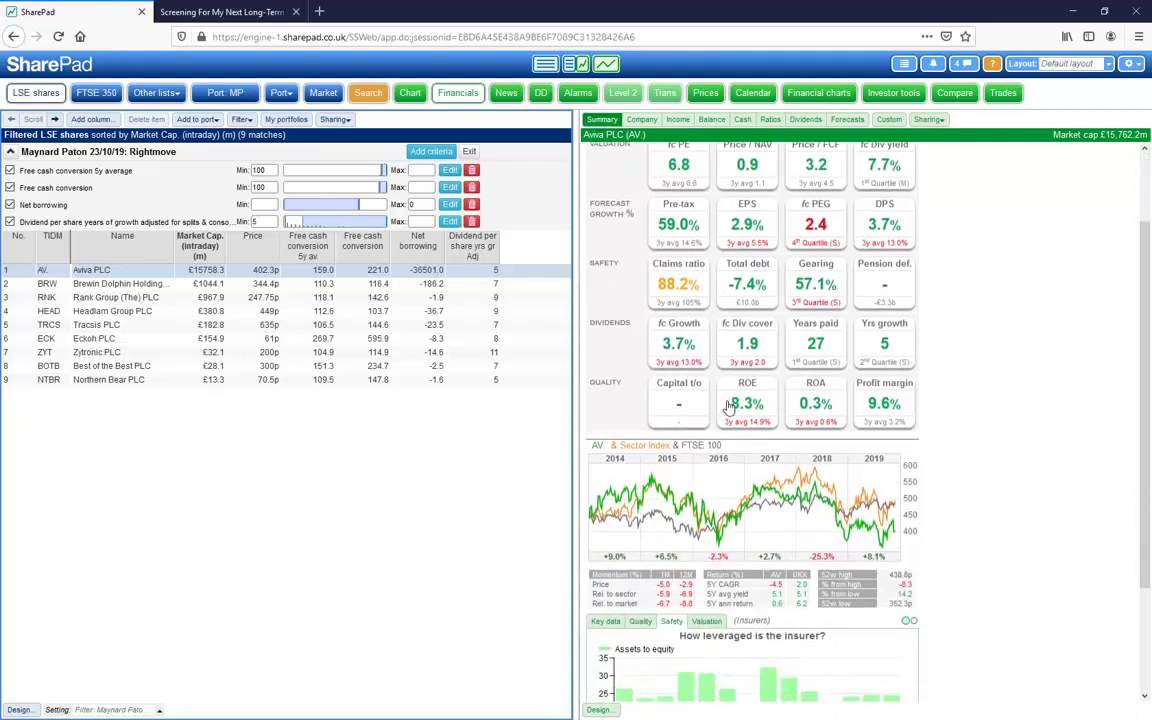
scroll(729, 405, "up", 2)
scroll(729, 405, "down", 2)
scroll(710, 375, "down", 1)
scroll(700, 395, "down", 1)
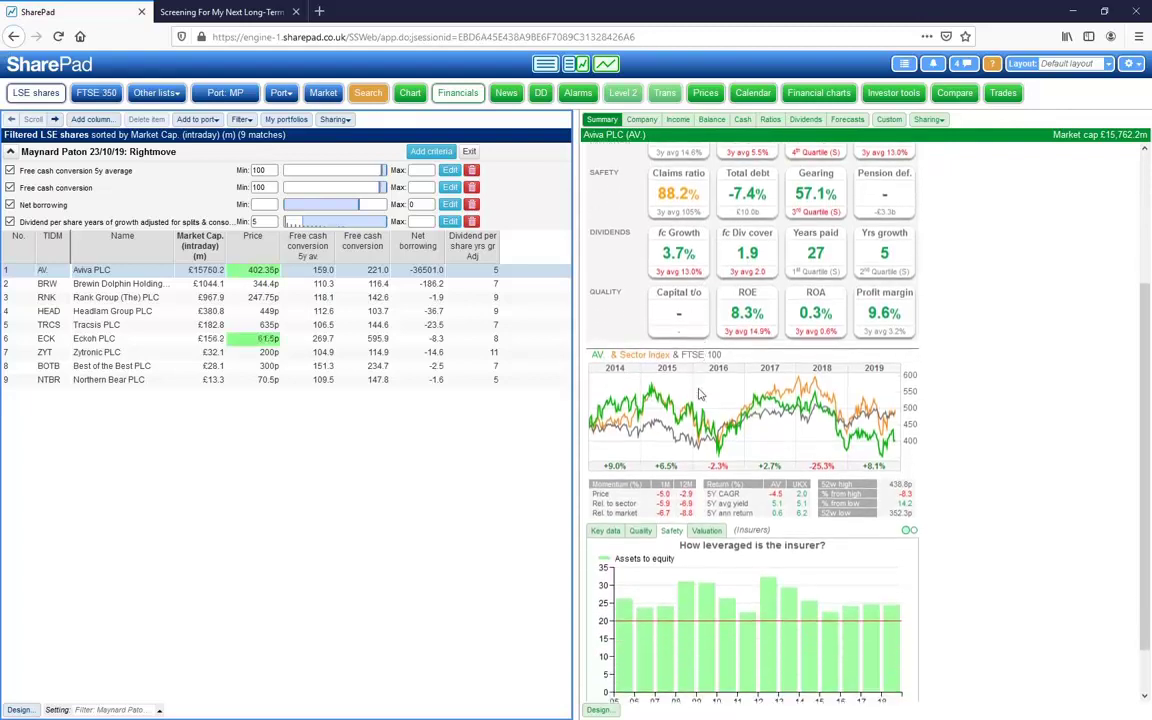
scroll(707, 382, "up", 2)
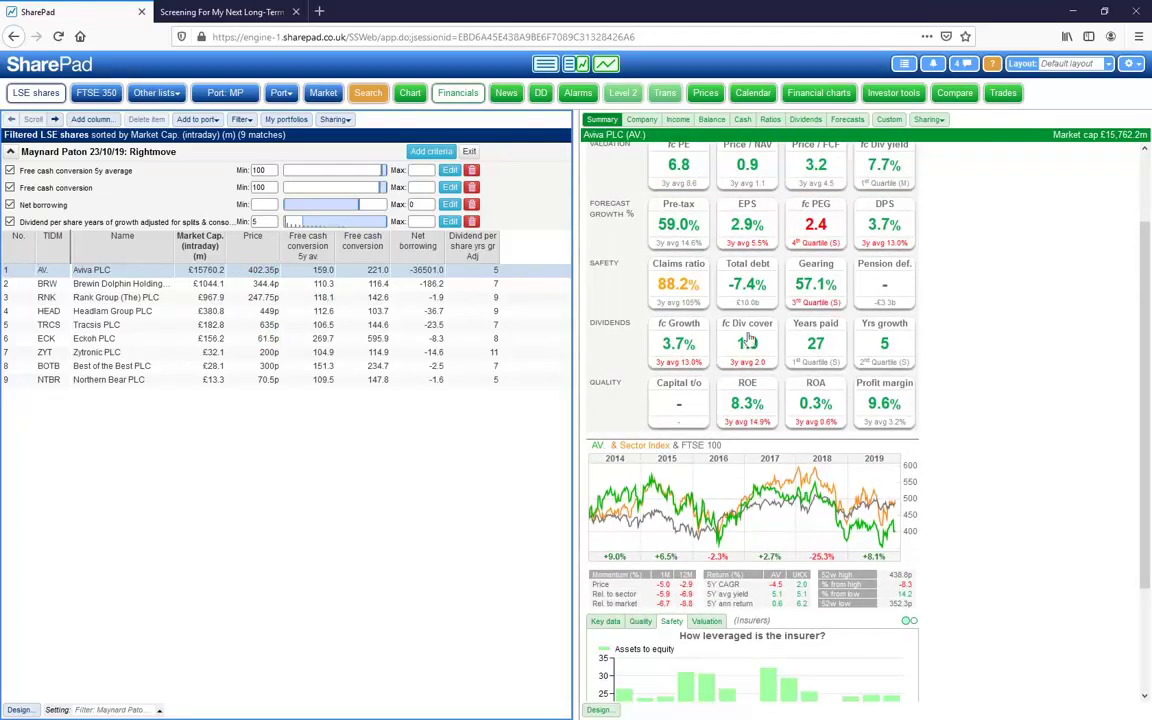
Step: Chart Aviva PLC's dividend per share history with the saved WEB Dividend per share chart setting
scroll(785, 345, "down", 1)
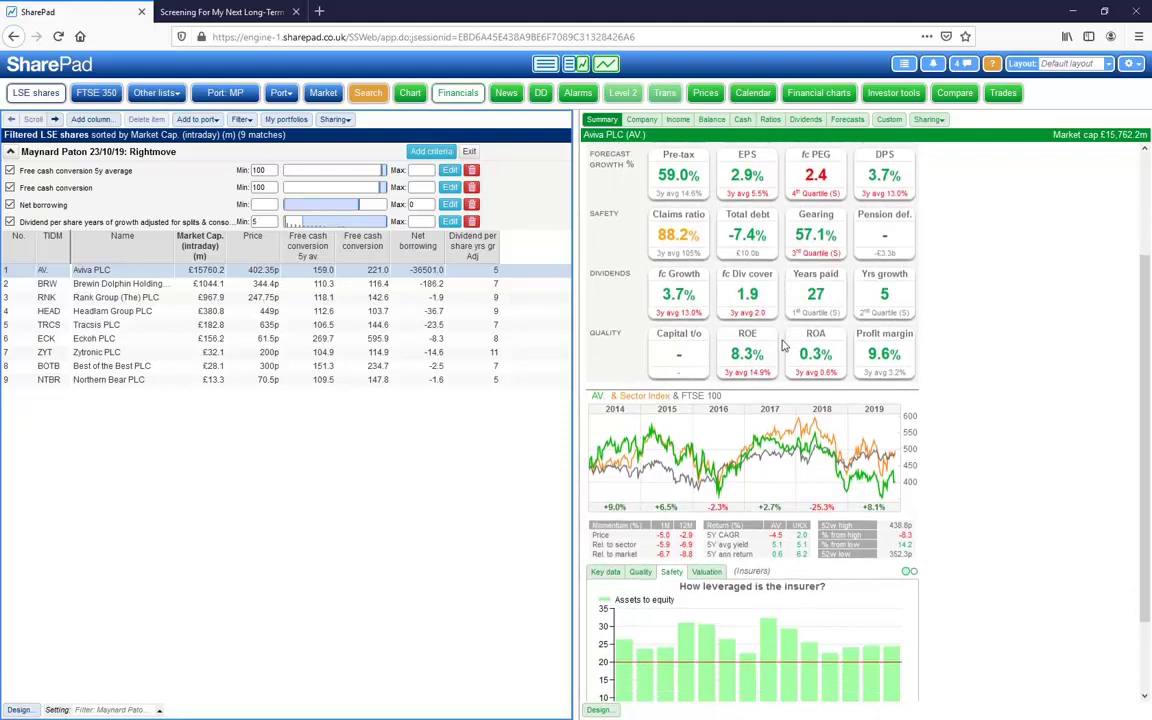
scroll(785, 345, "down", 1)
scroll(785, 345, "up", 2)
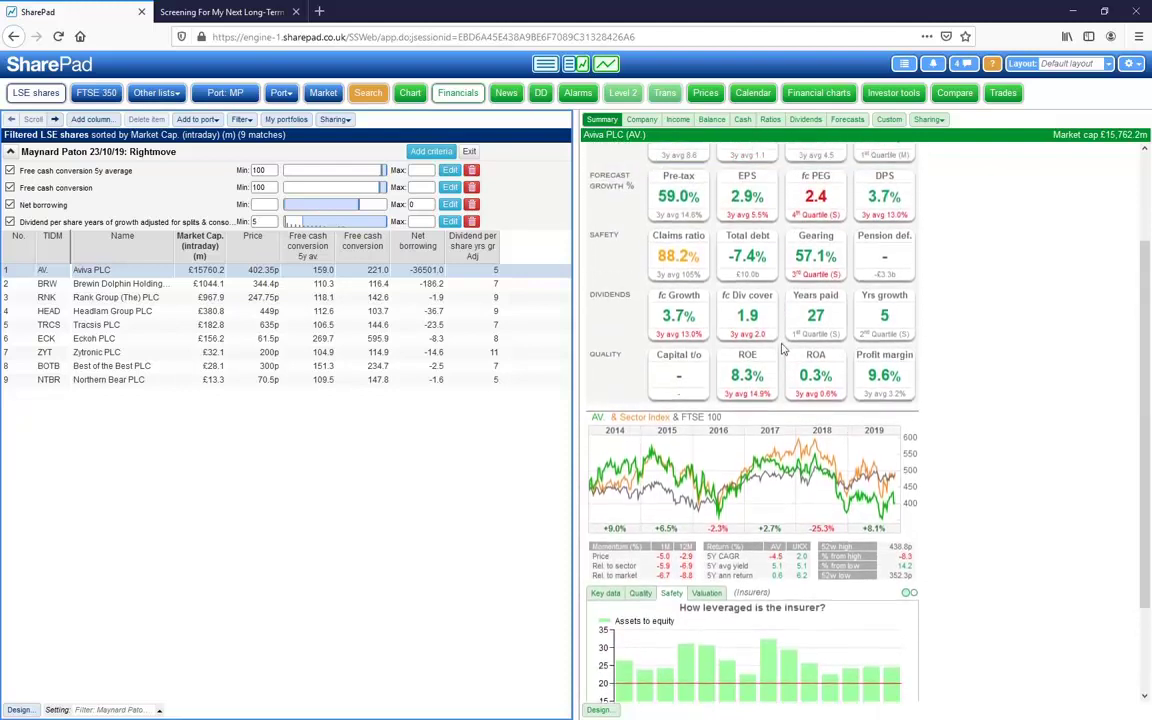
scroll(785, 348, "up", 2)
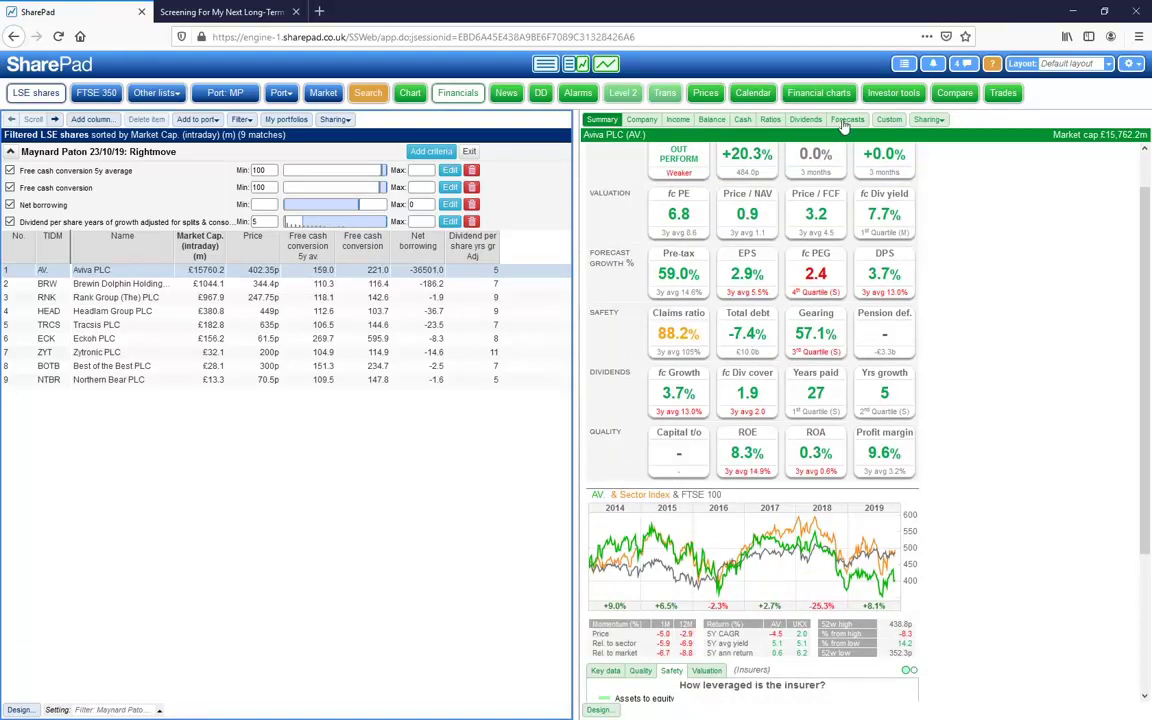
left_click(810, 94)
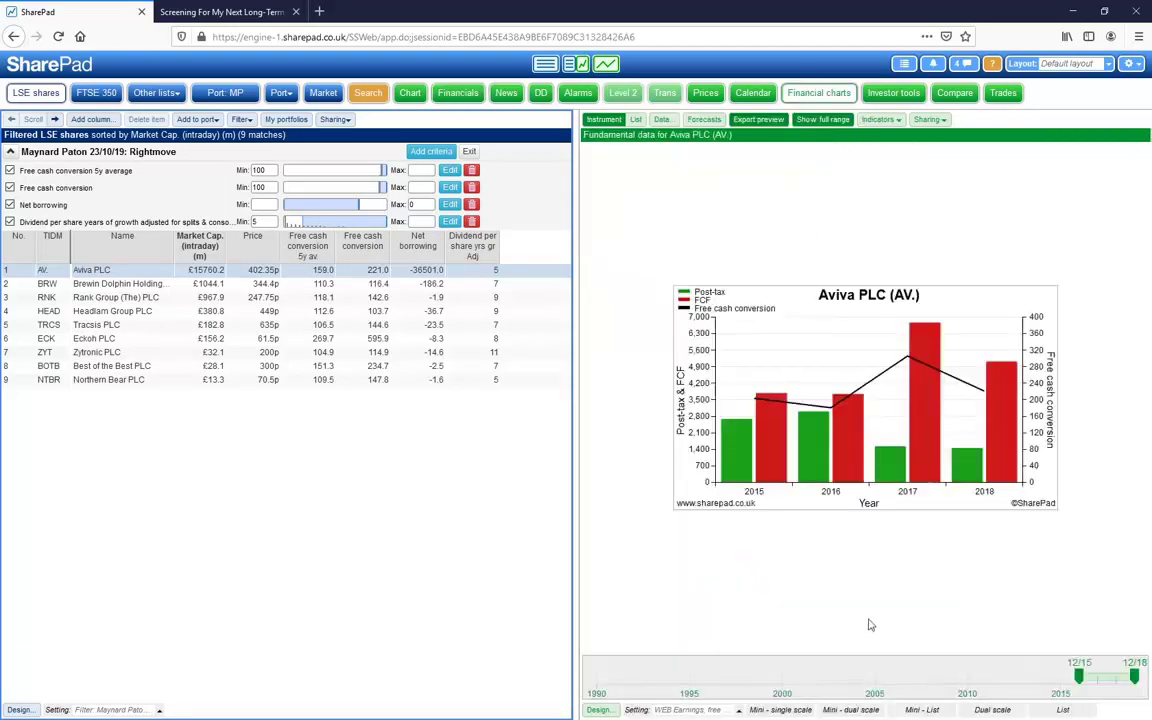
left_click(637, 709)
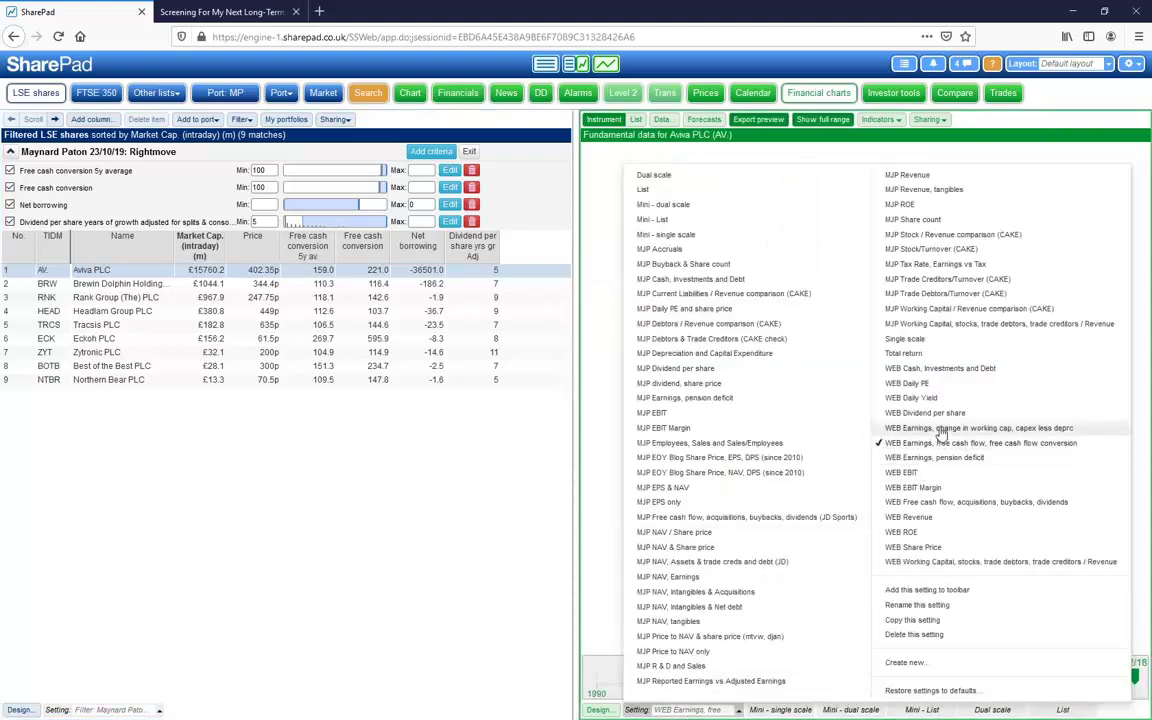
left_click(905, 412)
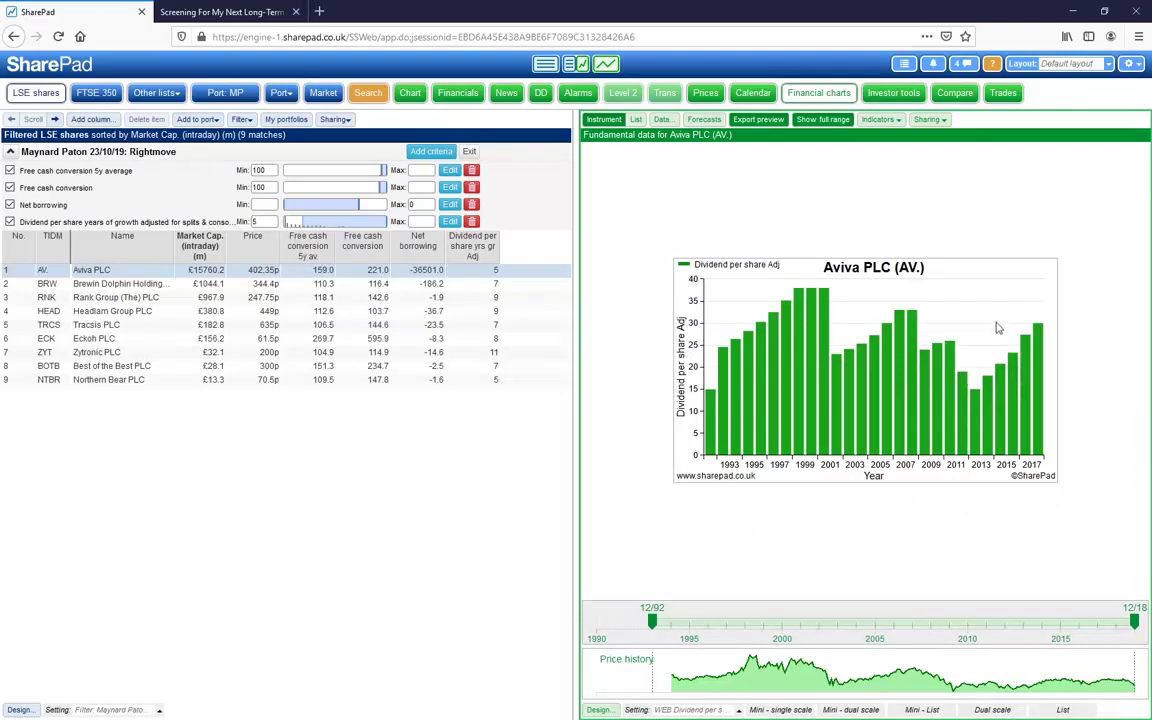
Step: Chart Aviva's reported EBIT with the WEB EBIT setting and limit the date range to 12/05–12/18
left_click(700, 712)
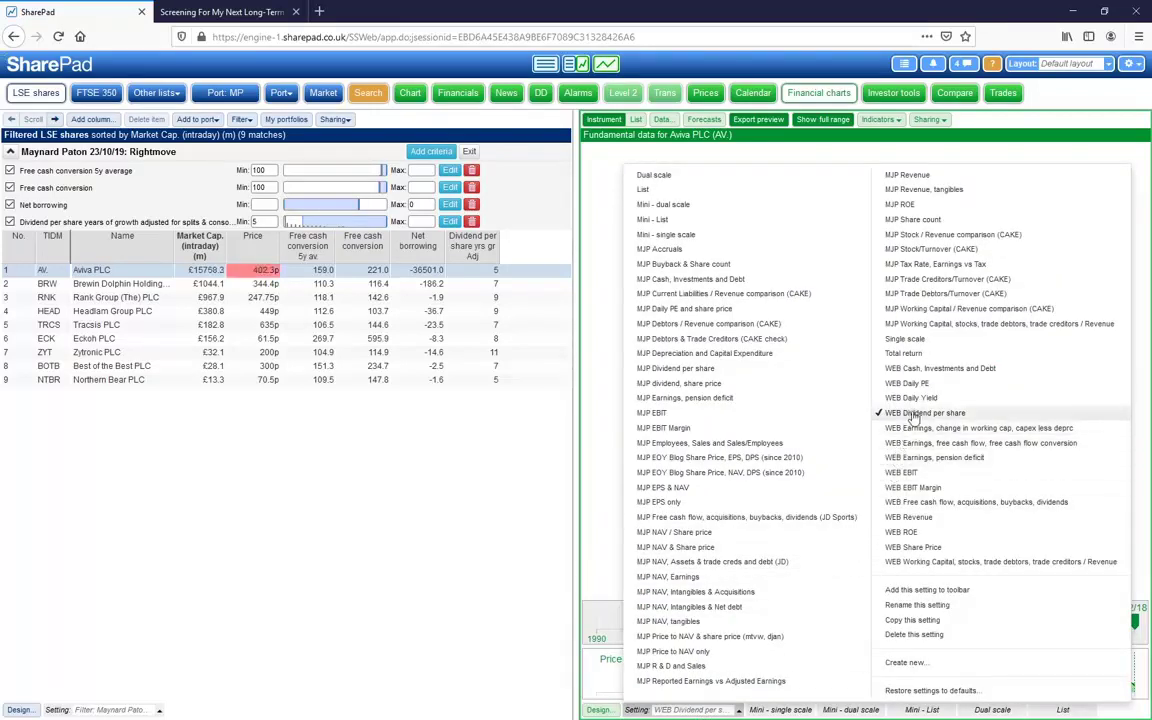
left_click(915, 472)
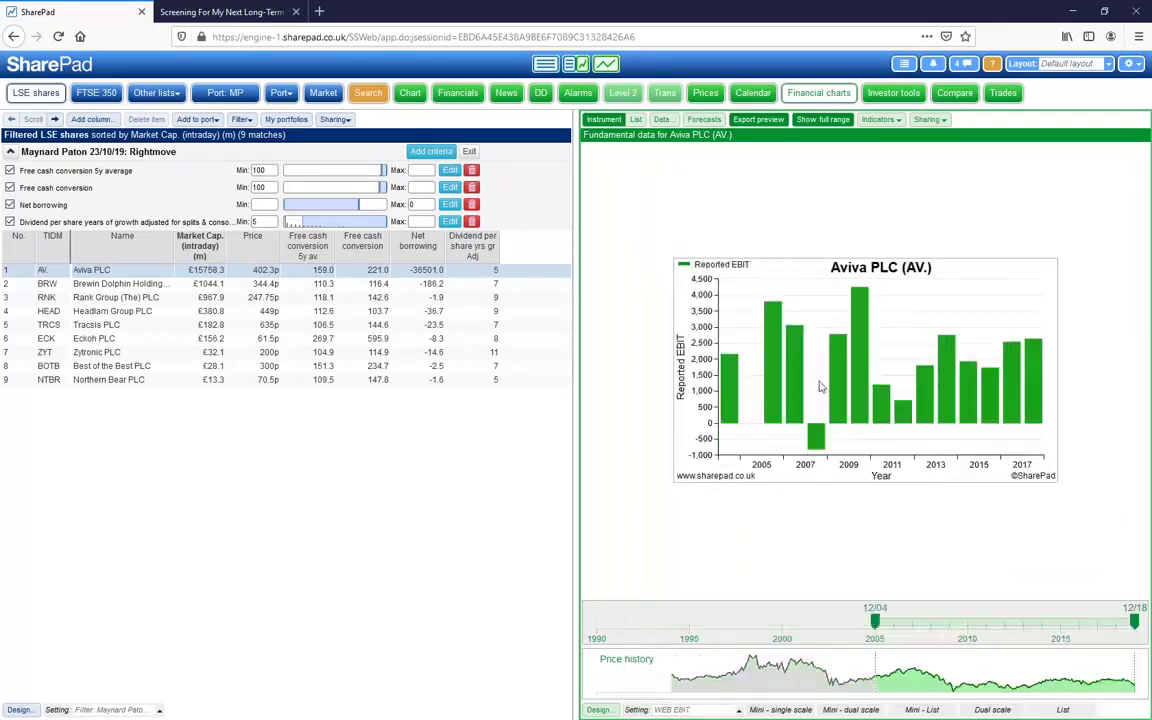
mouse_move(880, 618)
left_mouse_down()
mouse_move(802, 620)
mouse_move(893, 621)
left_mouse_up()
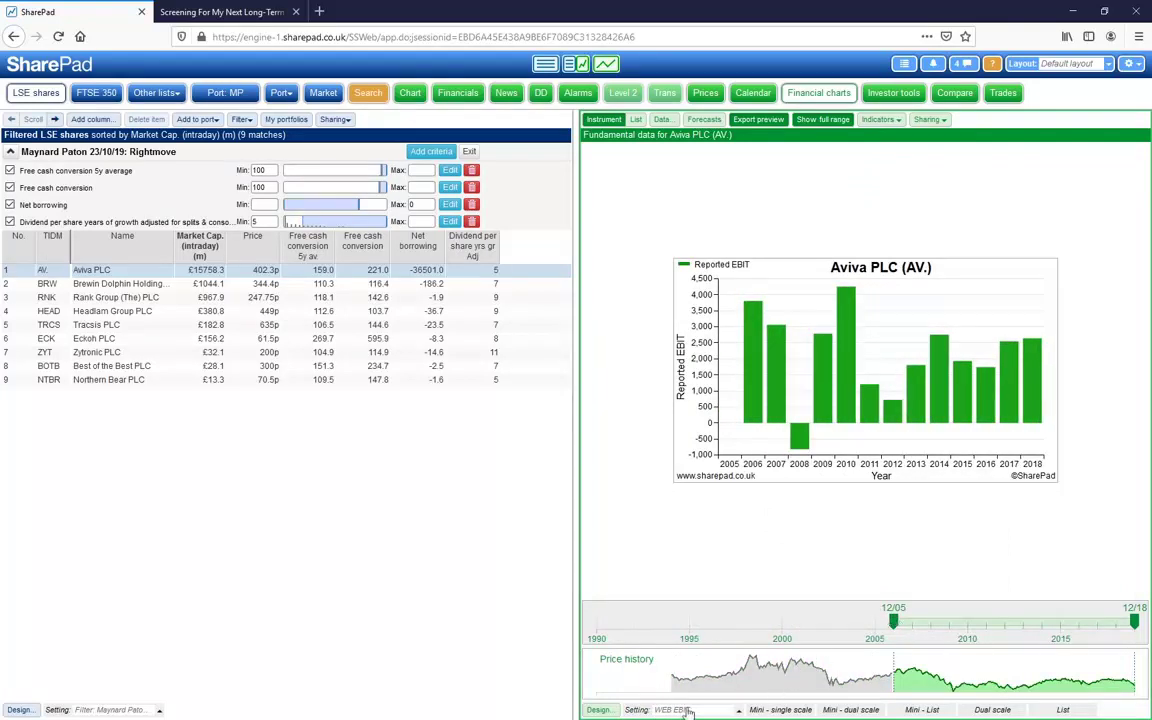
left_click(636, 709)
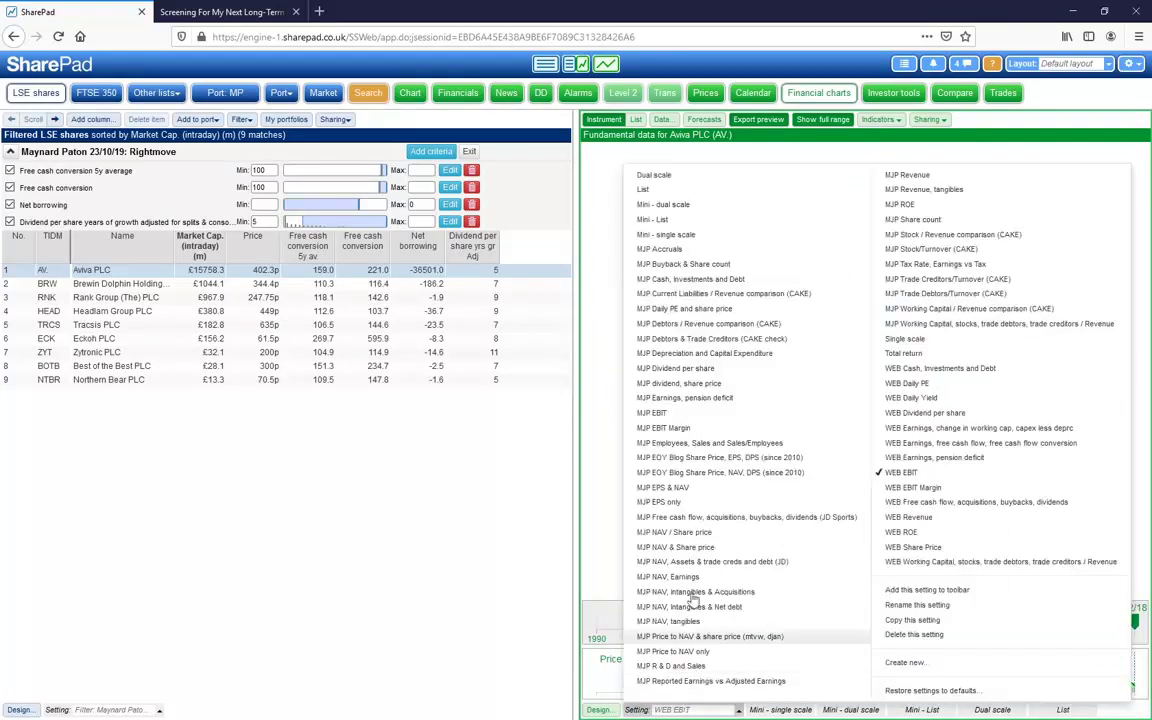
Step: Return to Aviva's financial summary and review its valuation, safety, dividend and quality ratings, share price chart and leverage graph
left_click(461, 99)
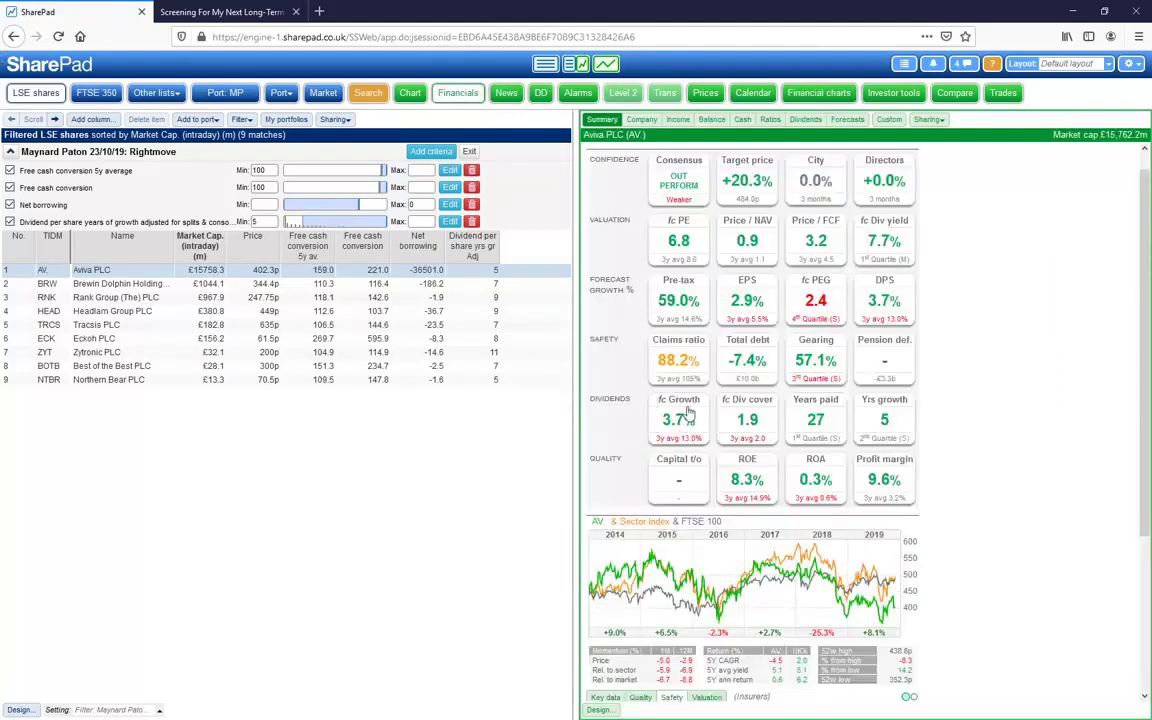
scroll(695, 420, "down", 2)
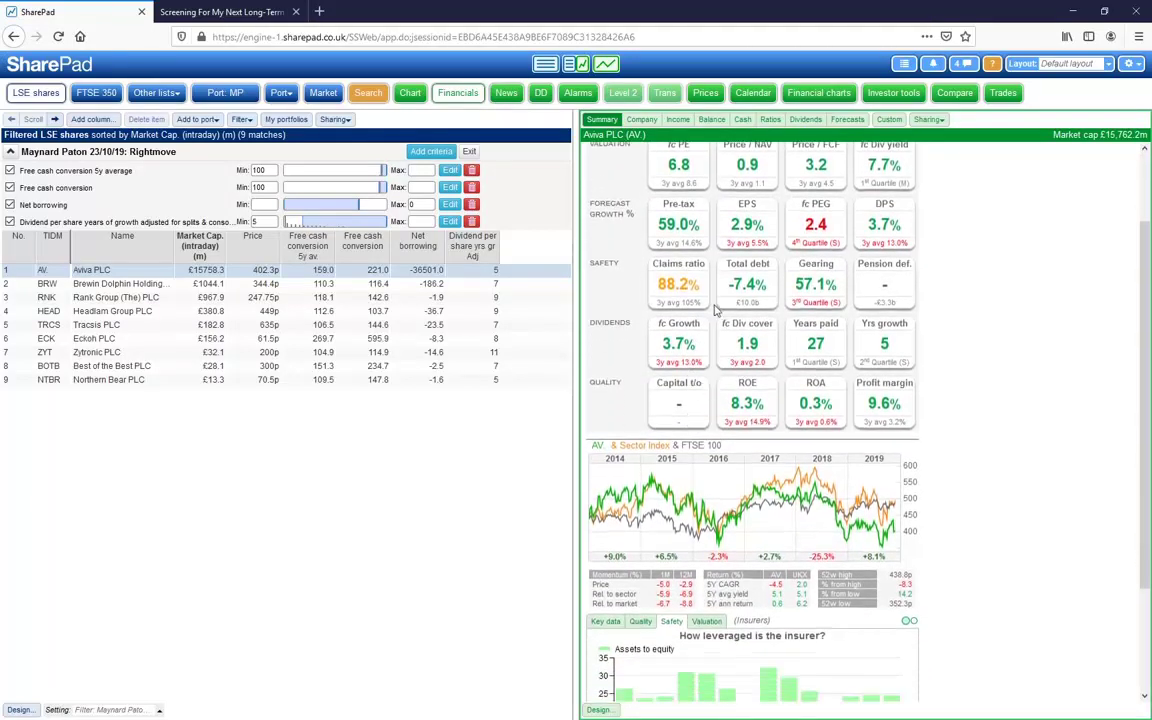
scroll(630, 330, "down", 4)
scroll(661, 347, "up", 6)
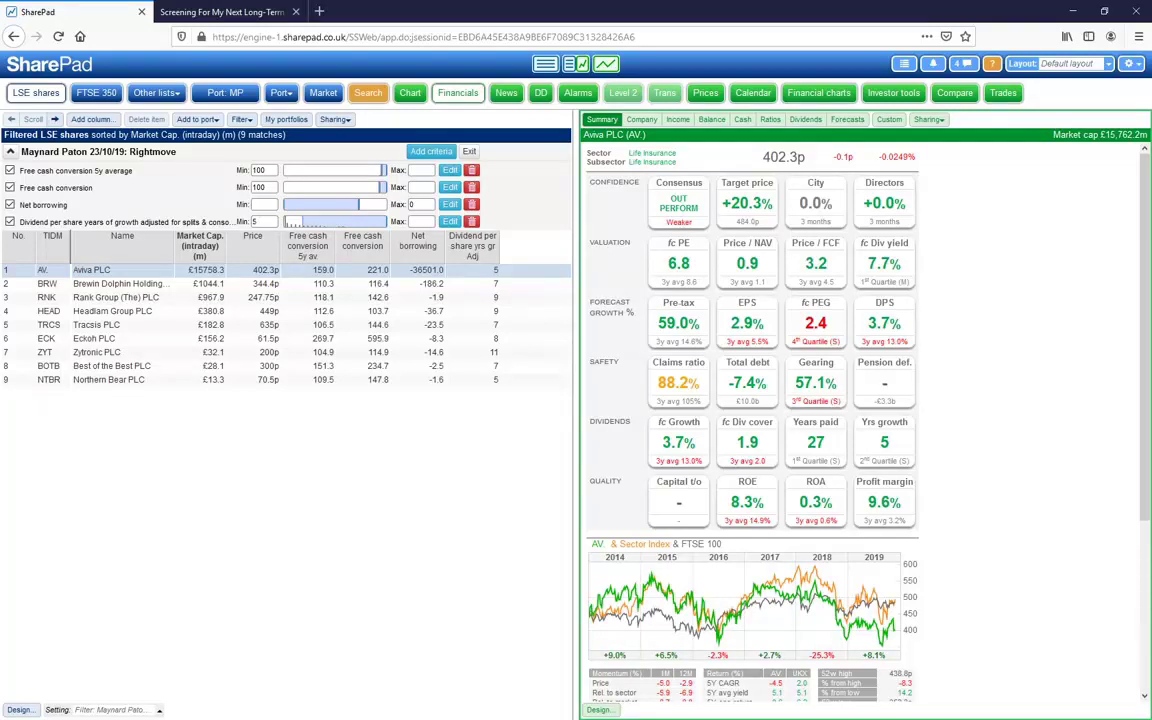
Step: Chart Headlam Group PLC's earnings, change in working capital and capex less depreciation, and open its financial summary
left_click(817, 93)
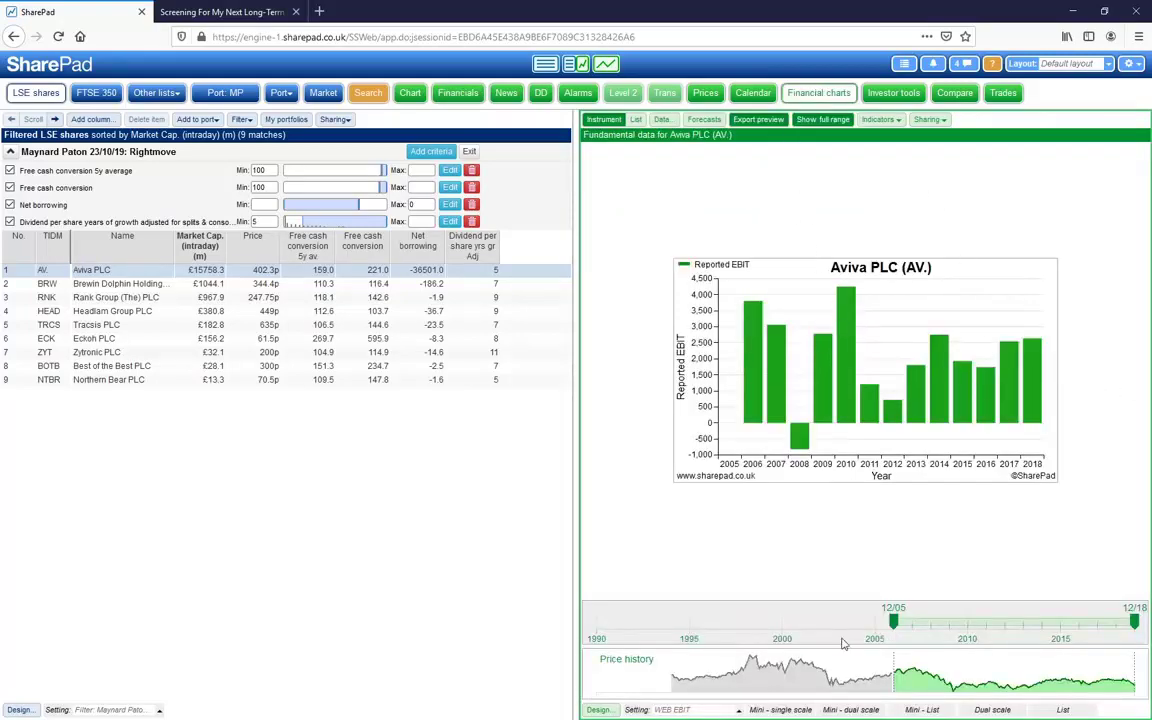
left_click(738, 709)
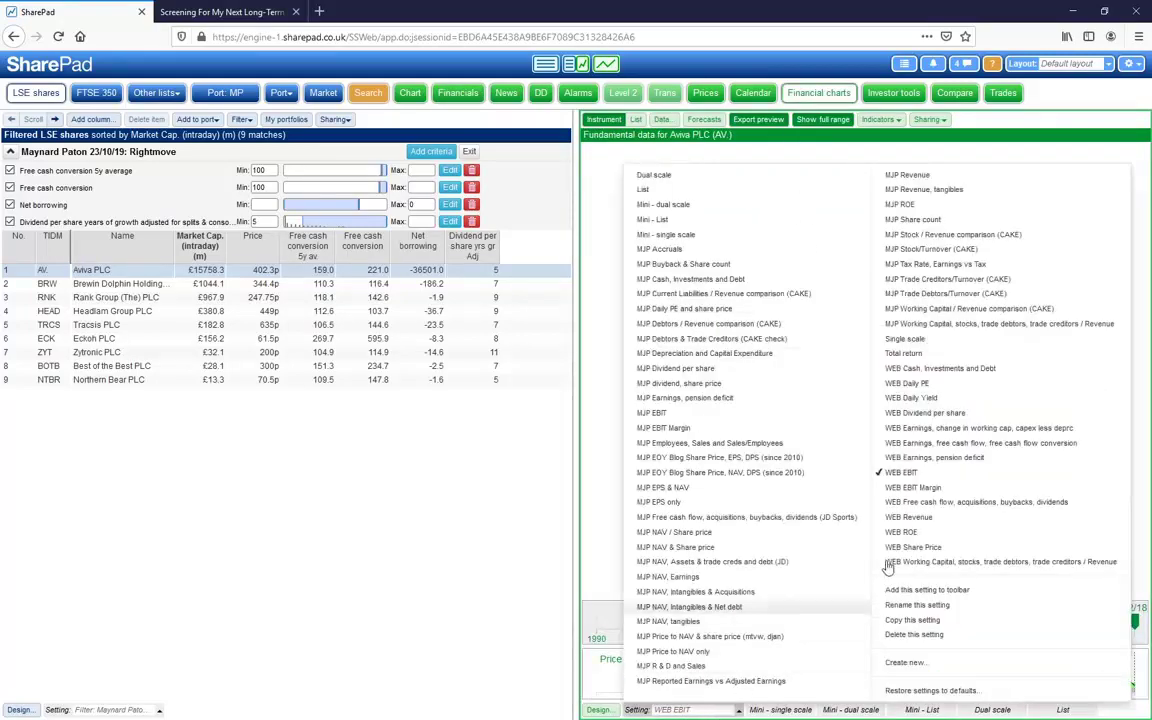
left_click(985, 428)
left_click(97, 312)
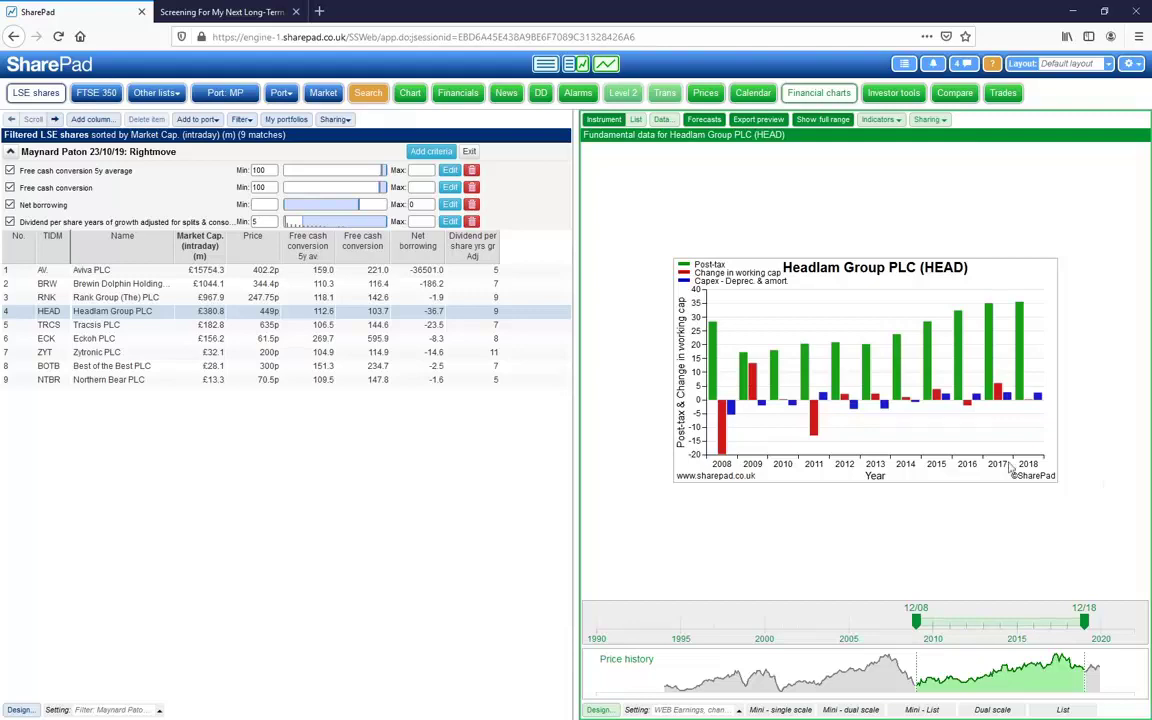
left_click(457, 93)
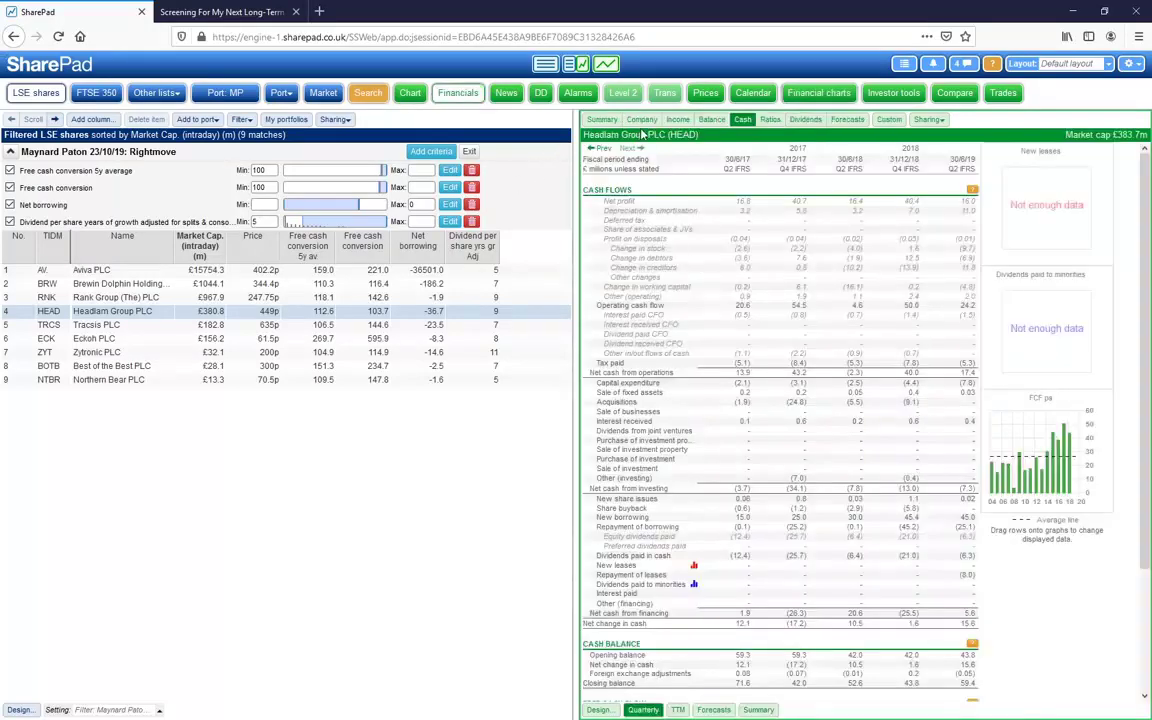
left_click(602, 119)
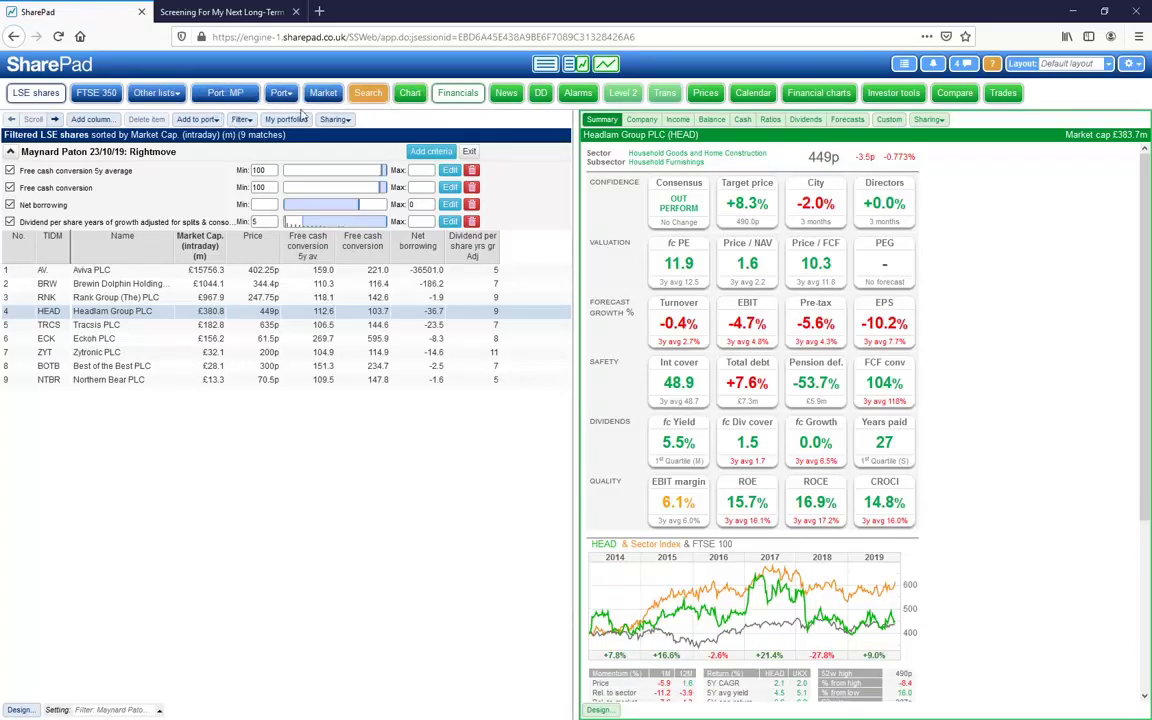
Step: Exit the Rightmove filter and browse the list of "Screening For My Next Long-Term Winner" articles on the ShareScope site
left_click(468, 152)
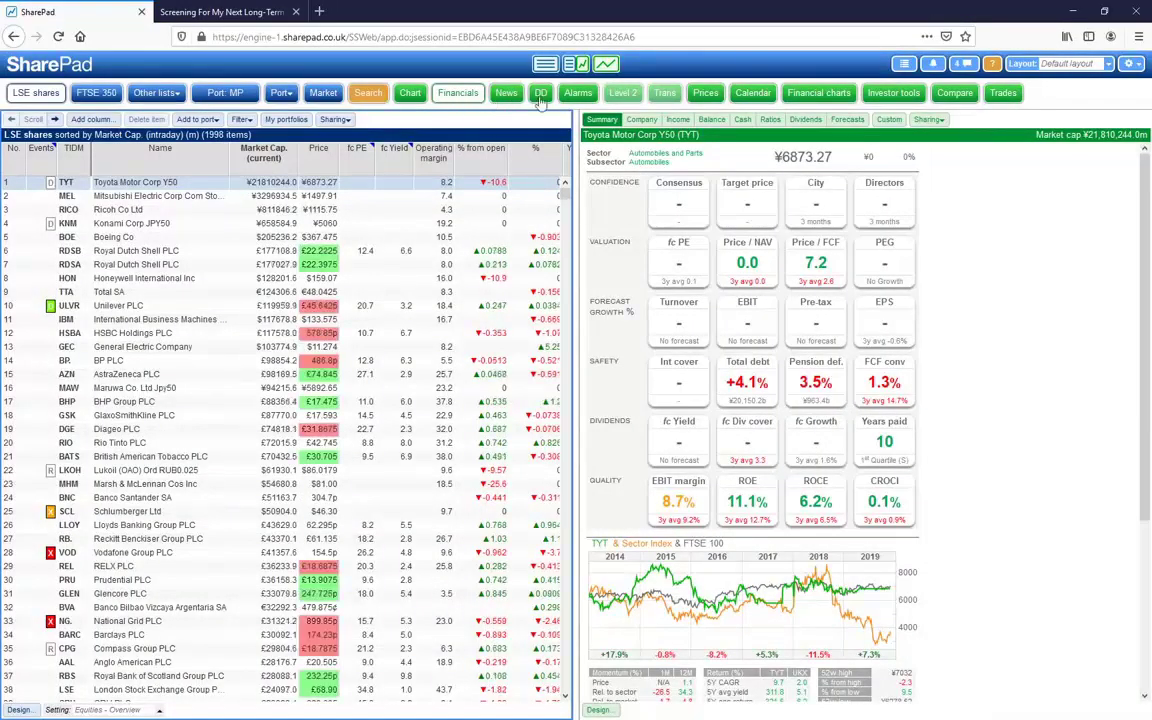
left_click(208, 11)
left_click(13, 38)
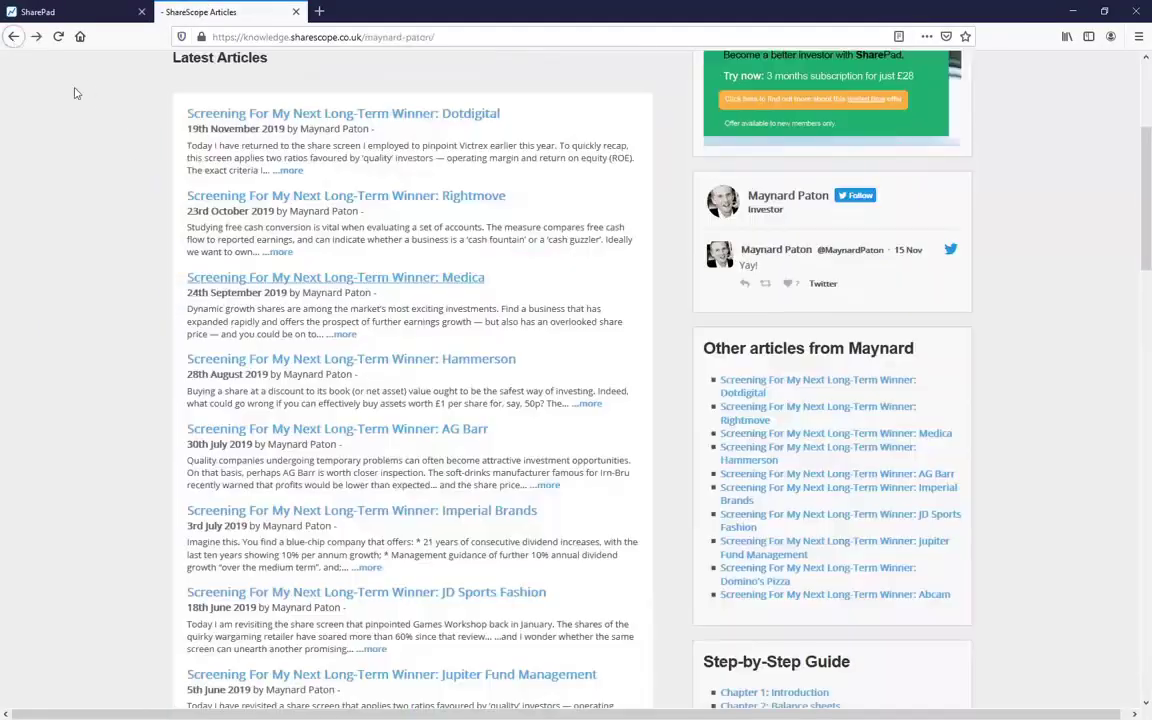
scroll(489, 343, "down", 8)
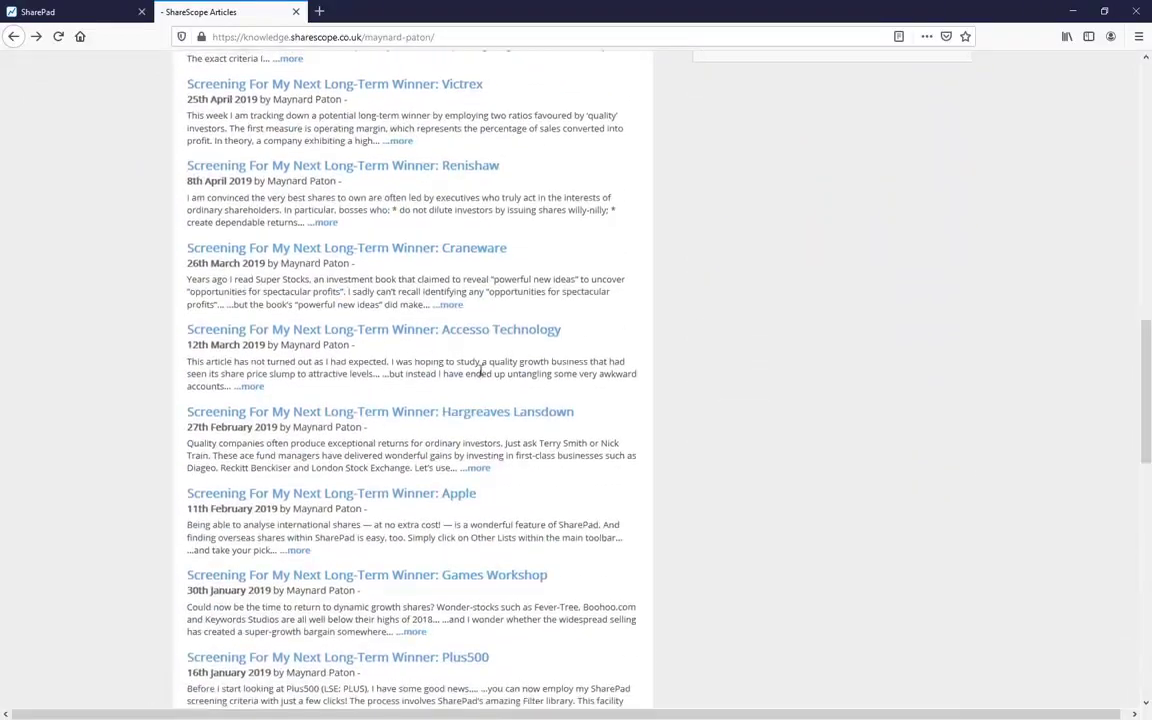
scroll(478, 368, "up", 4)
Step: Return to SharePad, apply the saved "31/08/18: Ramsdens" filter to the LSE shares and look through the matching companies
left_click(84, 14)
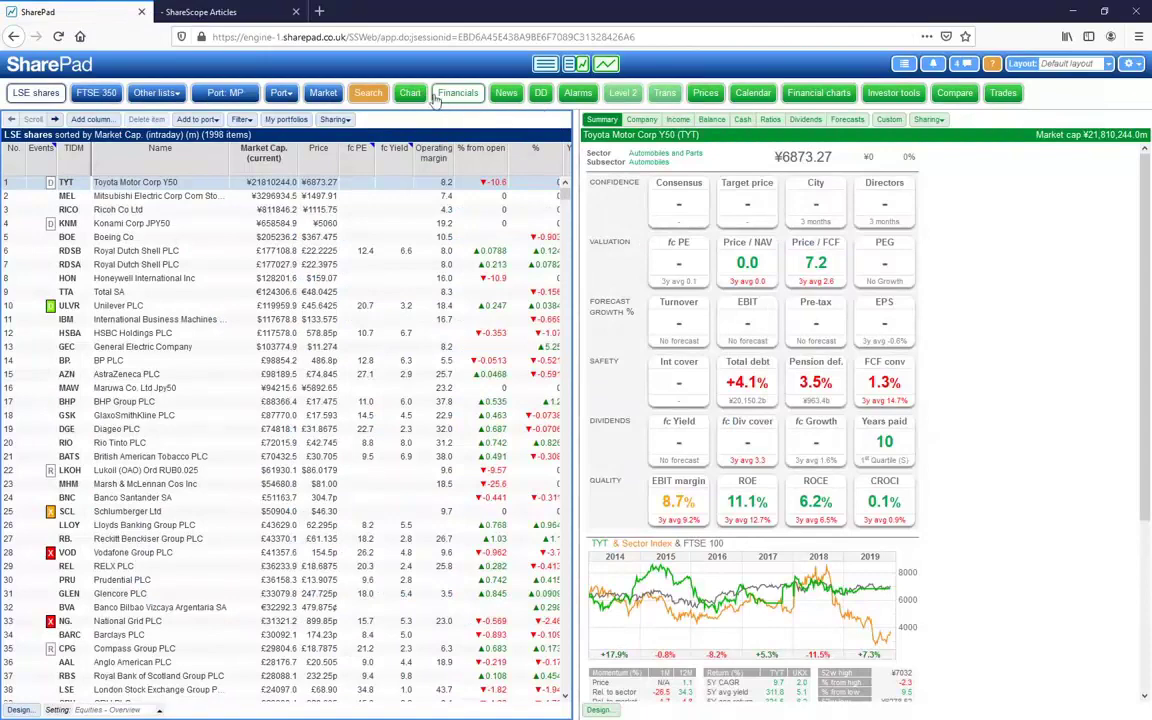
left_click(240, 119)
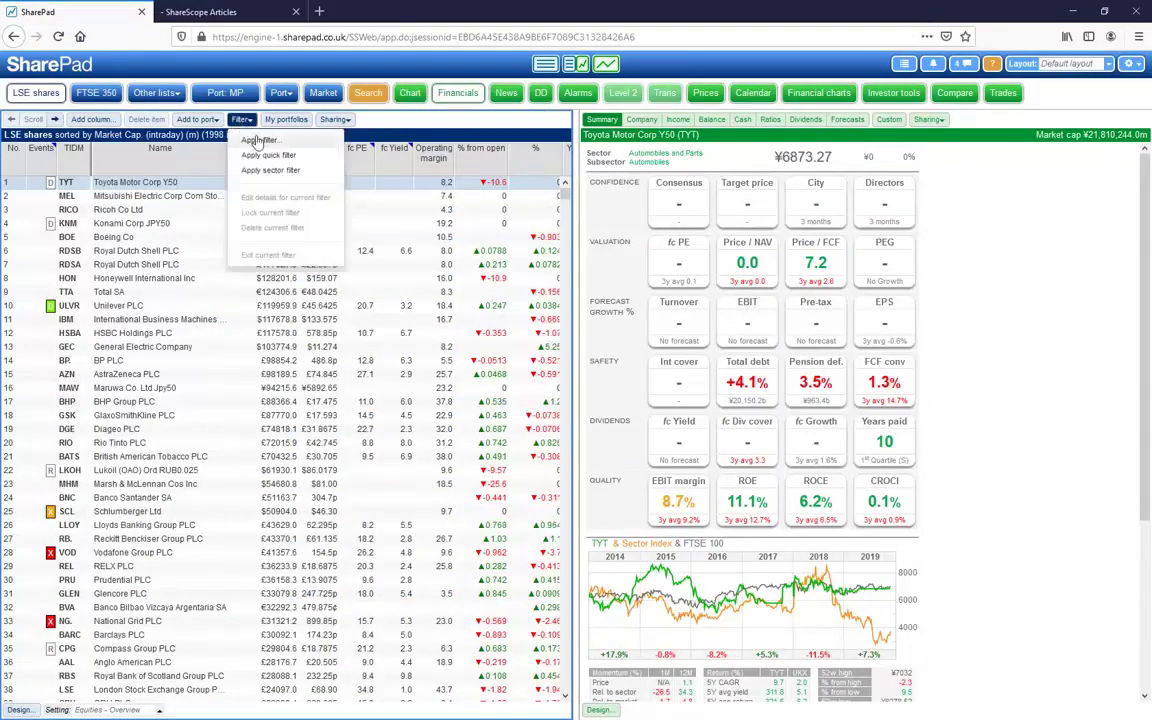
left_click(265, 140)
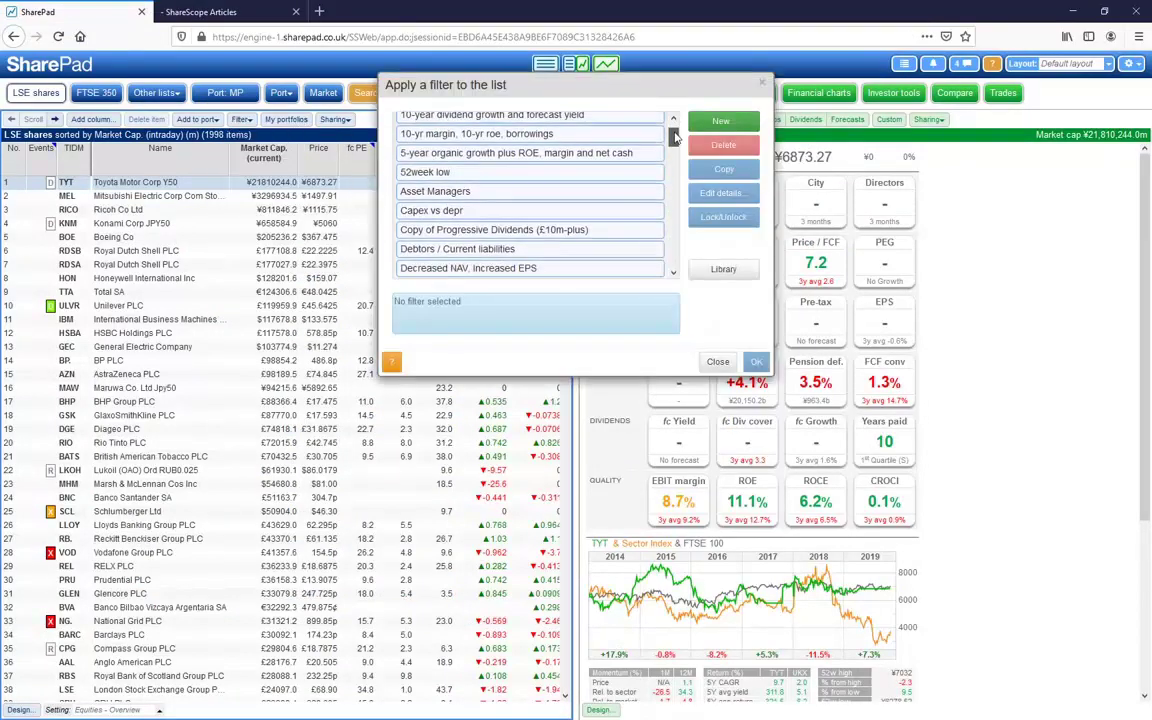
left_click_drag(674, 137, 676, 177)
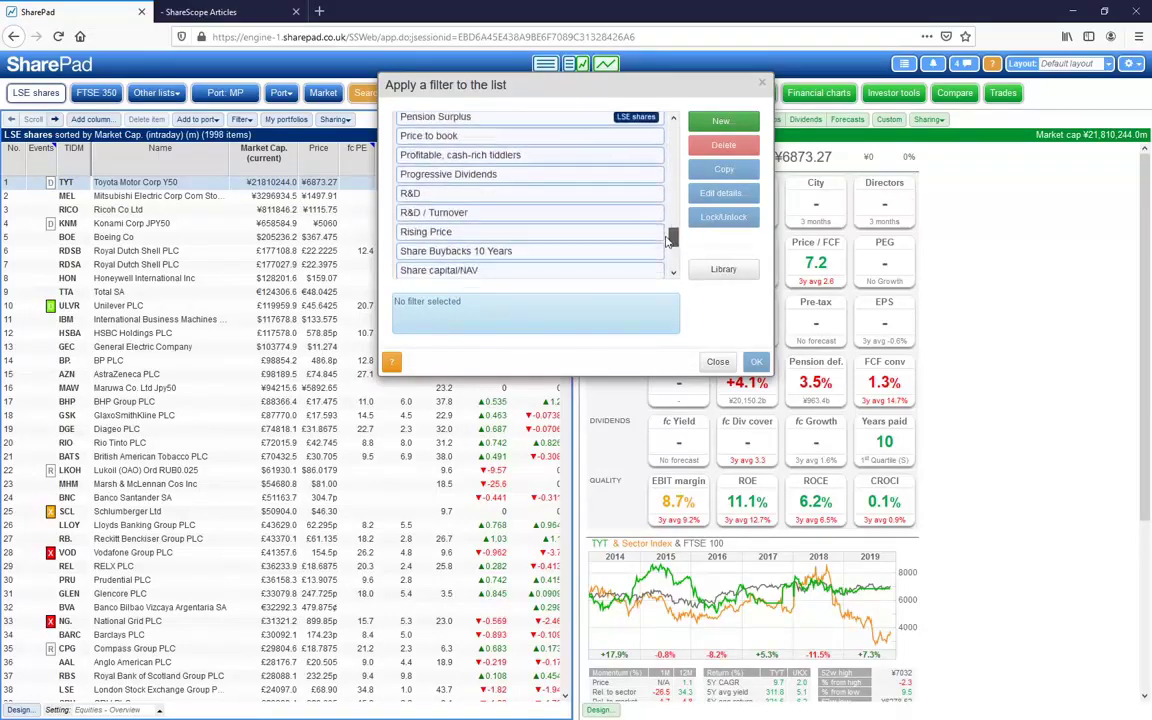
left_click_drag(667, 253, 673, 123)
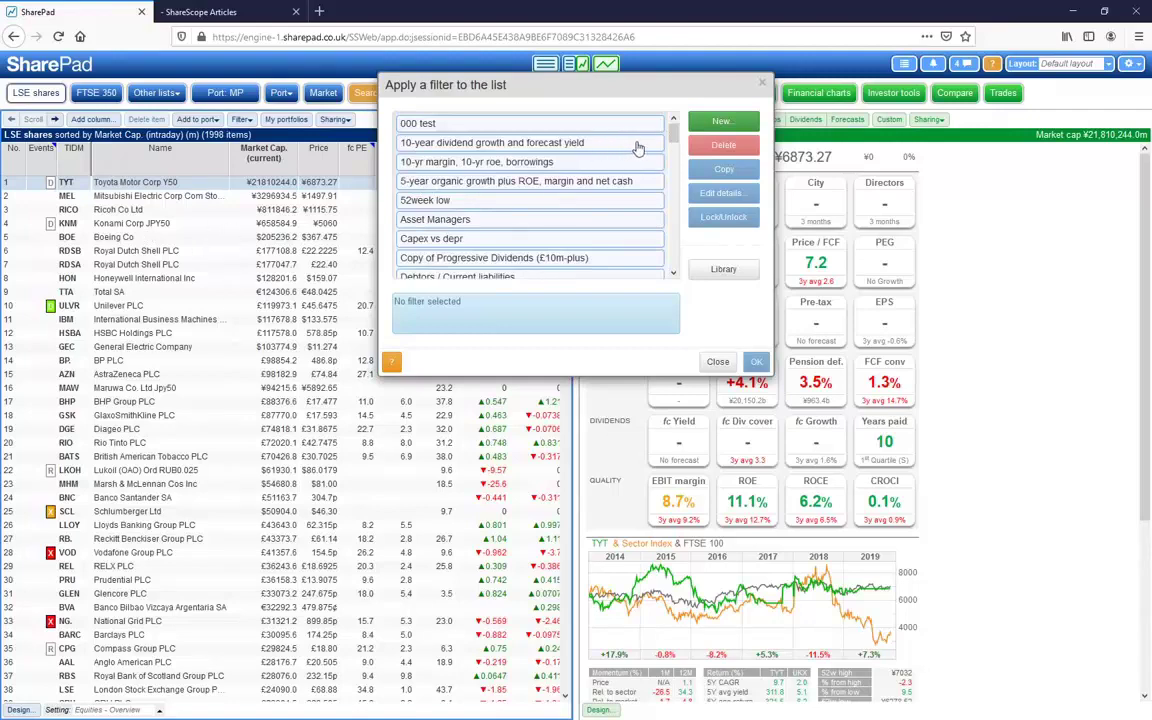
scroll(606, 125, "down", 1)
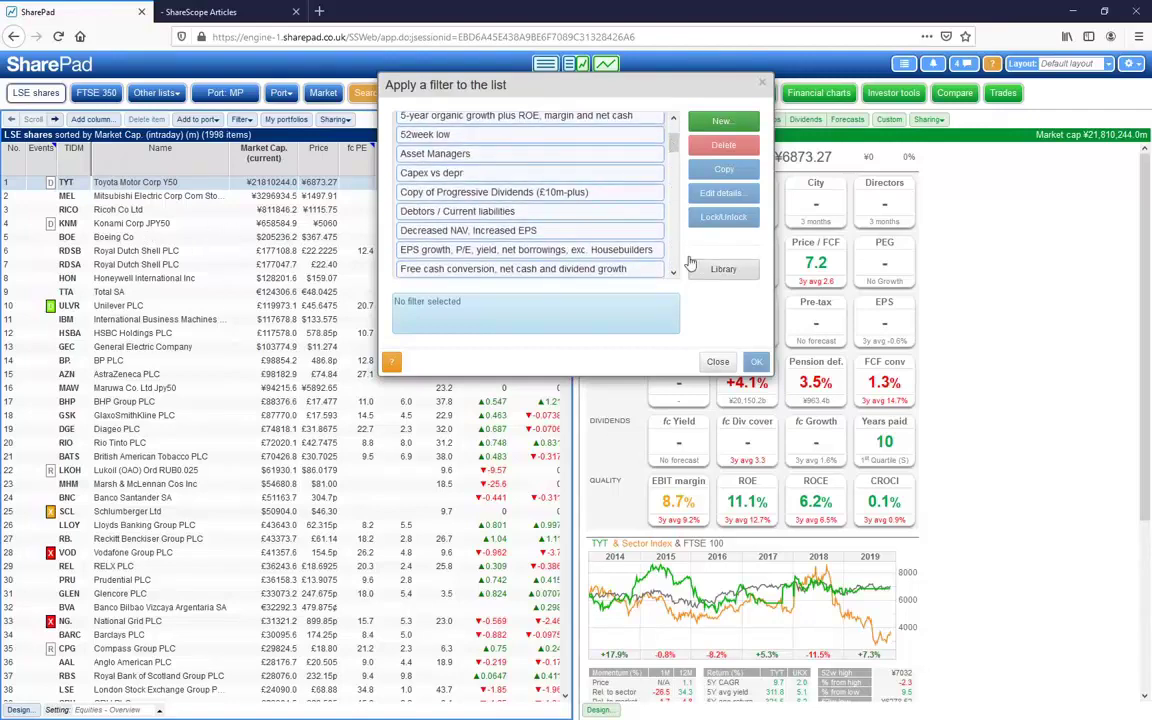
left_click_drag(673, 142, 673, 220)
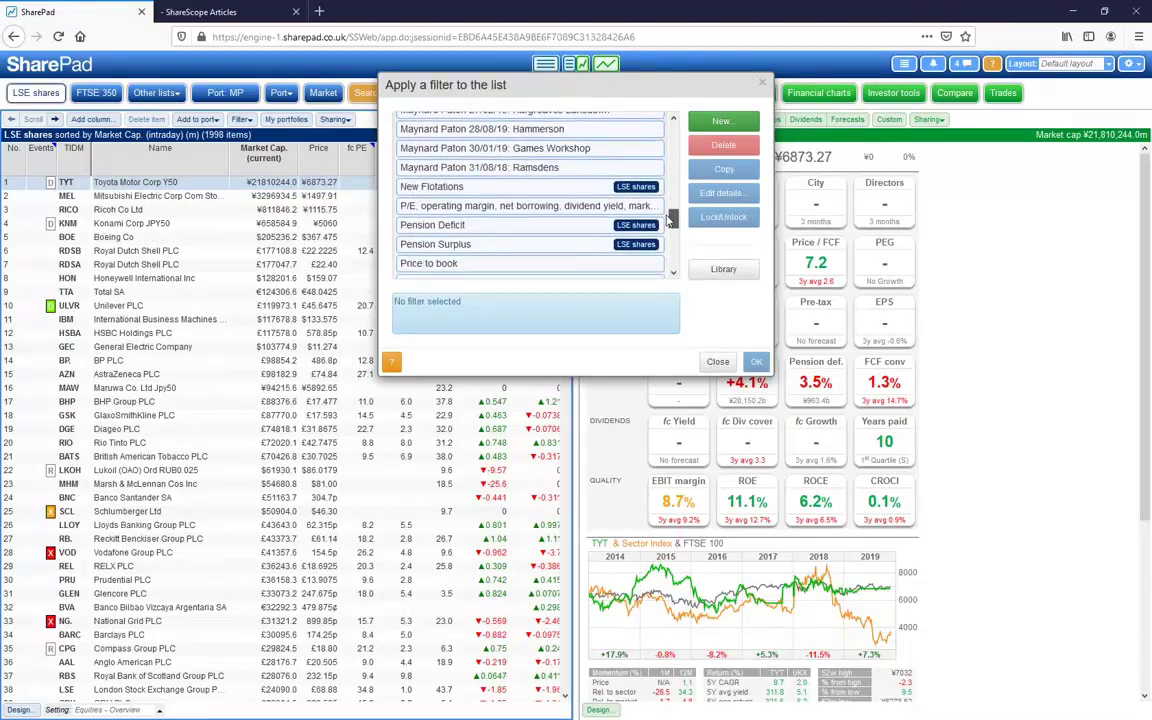
scroll(520, 215, "up", 2)
left_click(523, 216)
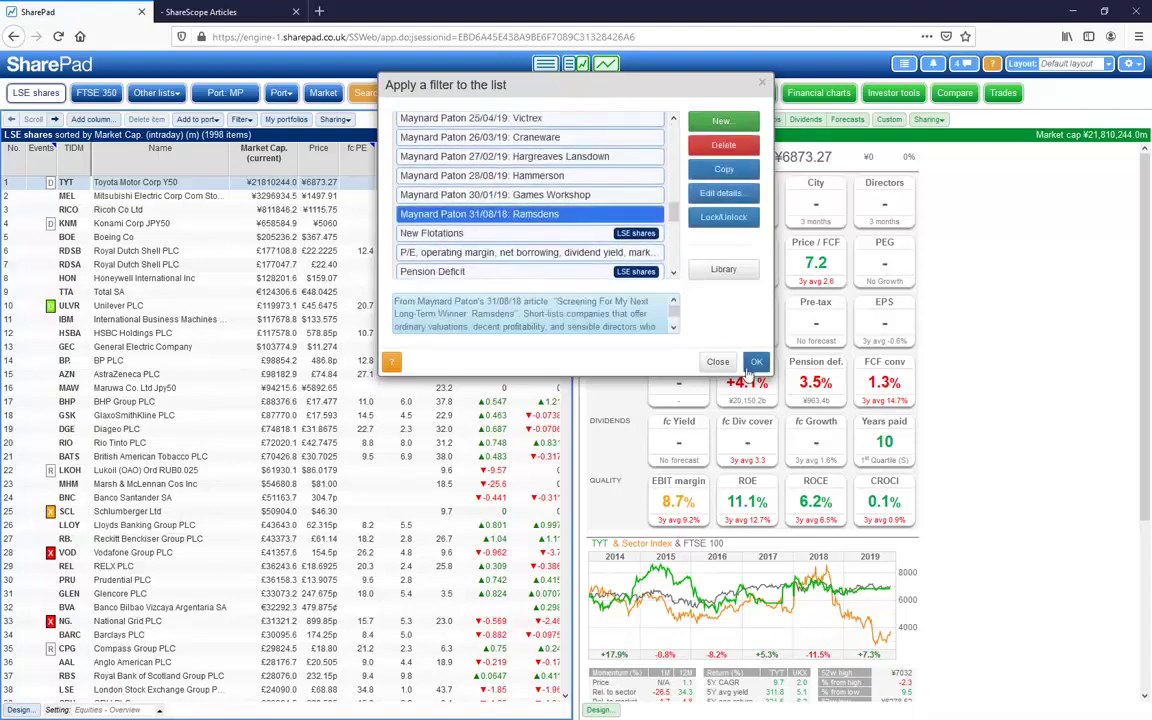
left_click(756, 361)
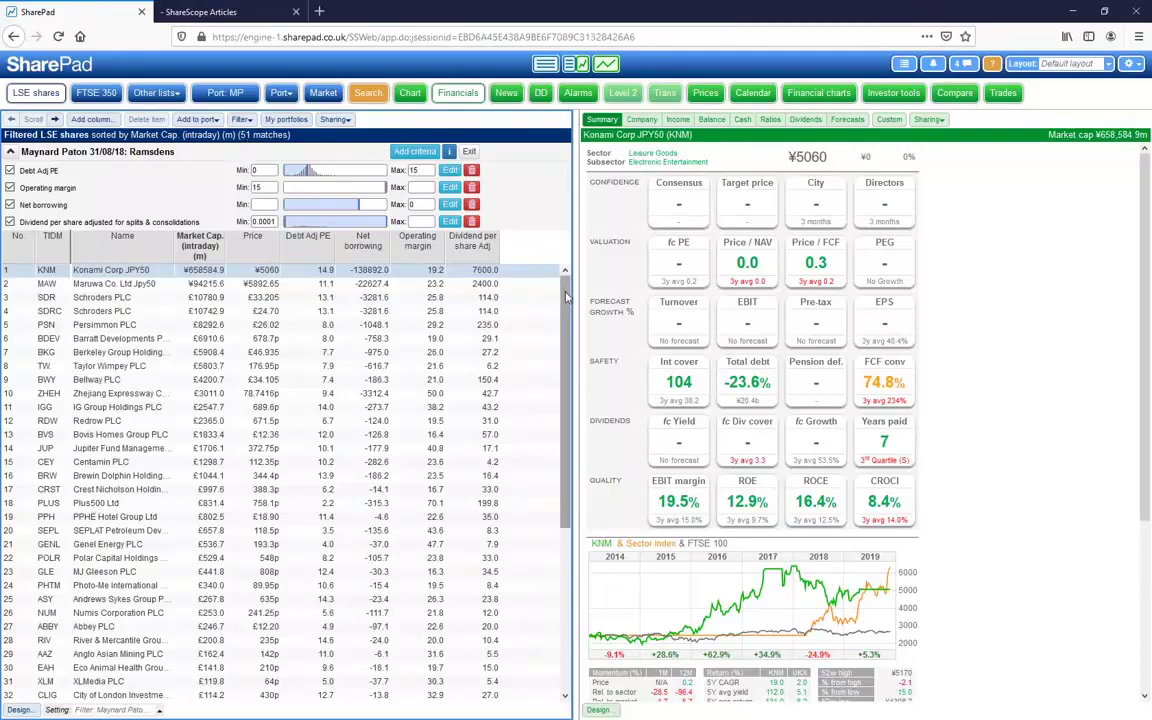
left_click_drag(566, 300, 573, 470)
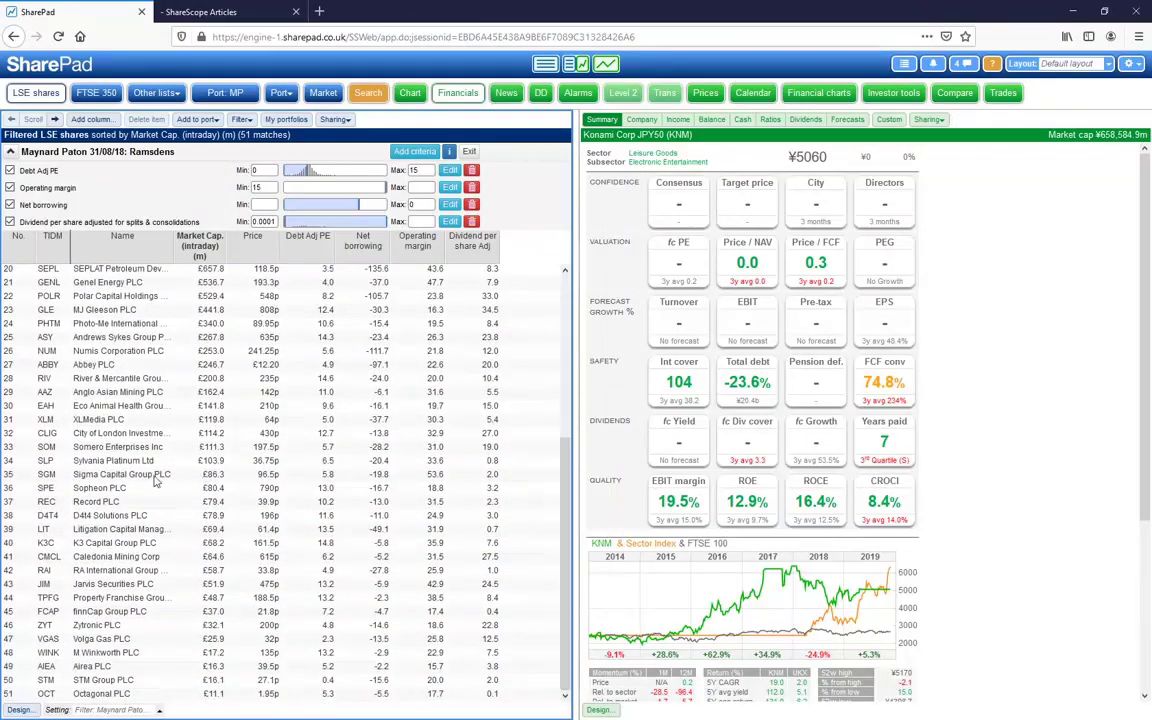
Step: Exit the Ramsdens filter and apply the saved "08/04/19: Renishaw" filter to the LSE shares
left_click(468, 153)
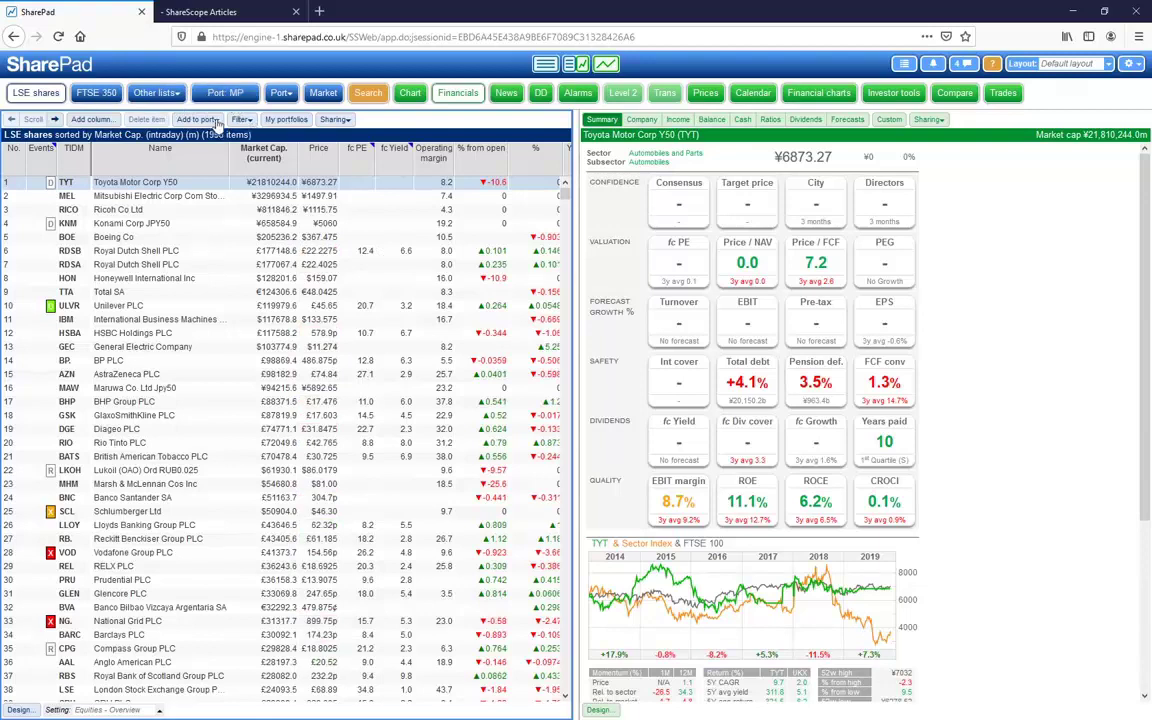
left_click(244, 121)
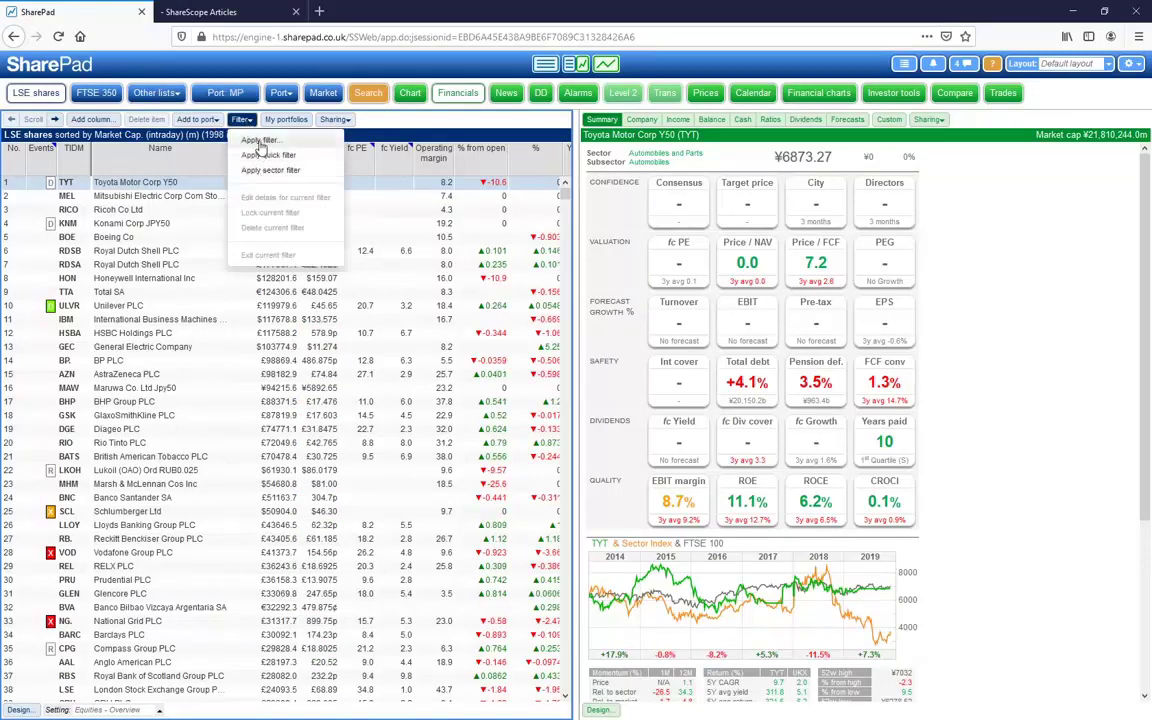
left_click(259, 141)
left_click(677, 168)
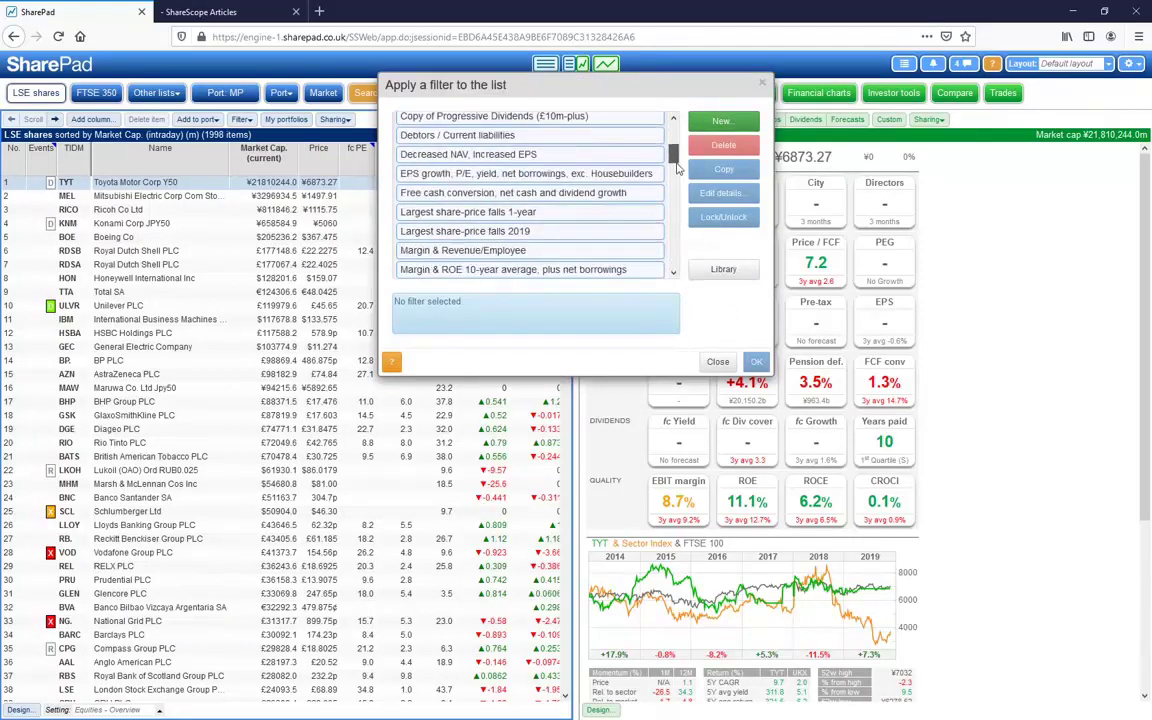
left_click(677, 168)
left_click(677, 168)
left_click(541, 125)
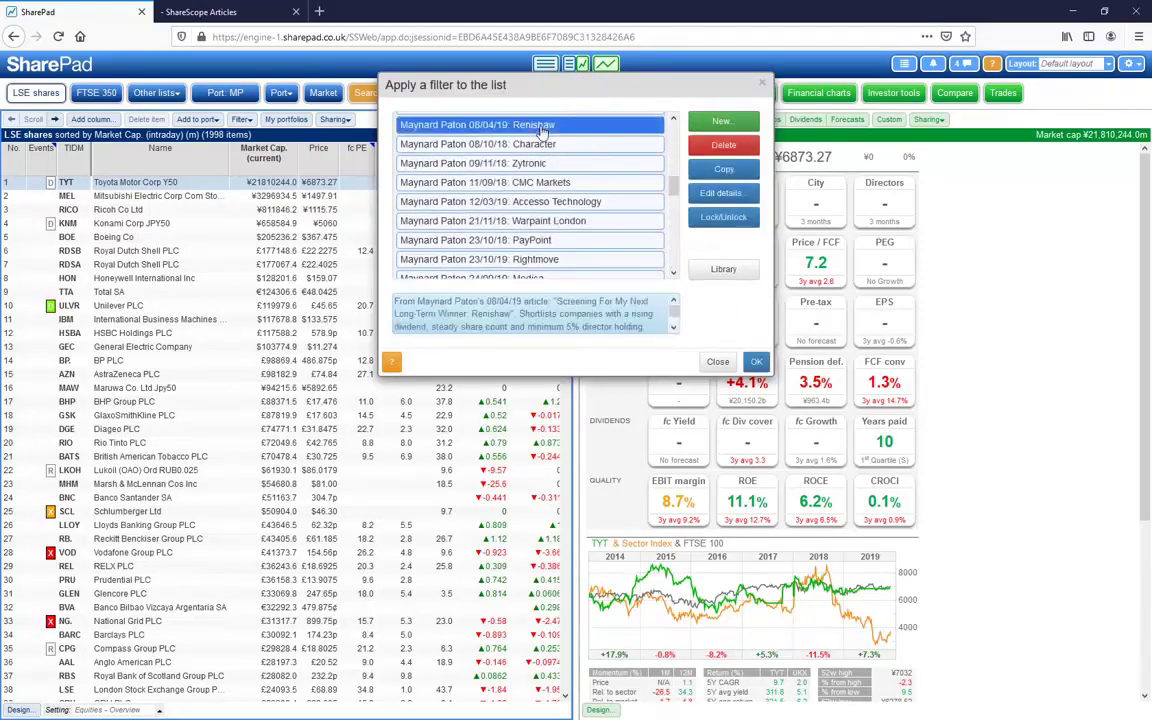
left_click(756, 361)
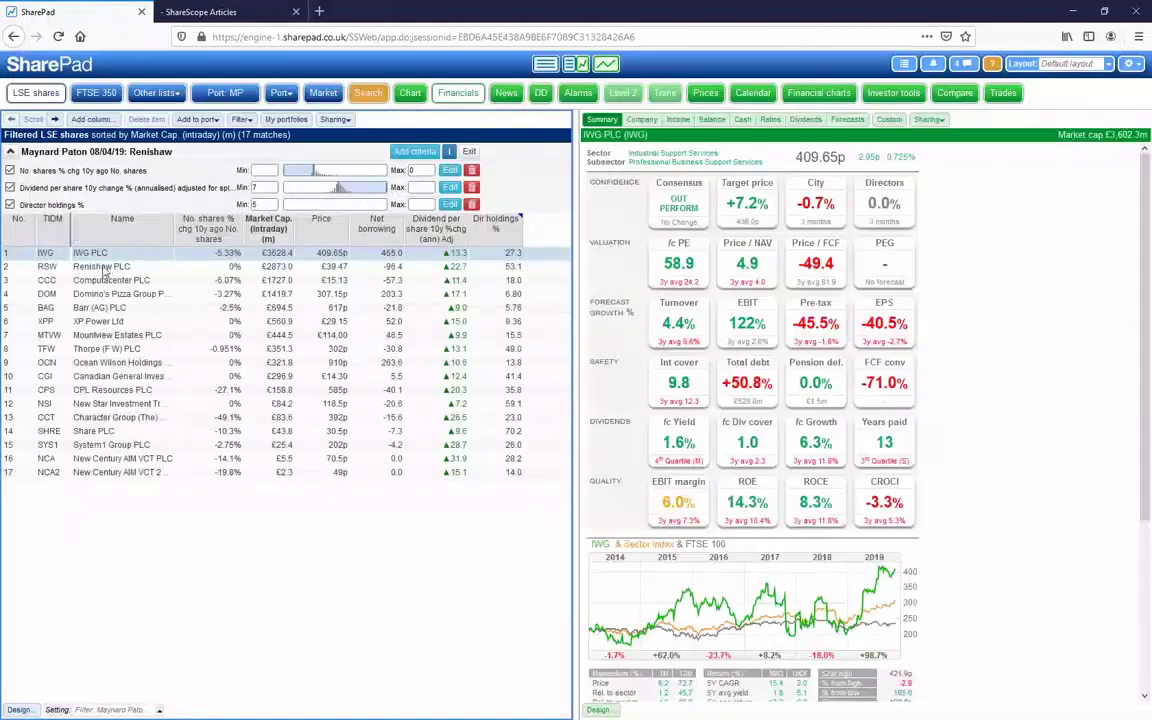
Step: Review the financial summaries of XP Power and Mountview Estates among the Renishaw filter matches
left_click(102, 323)
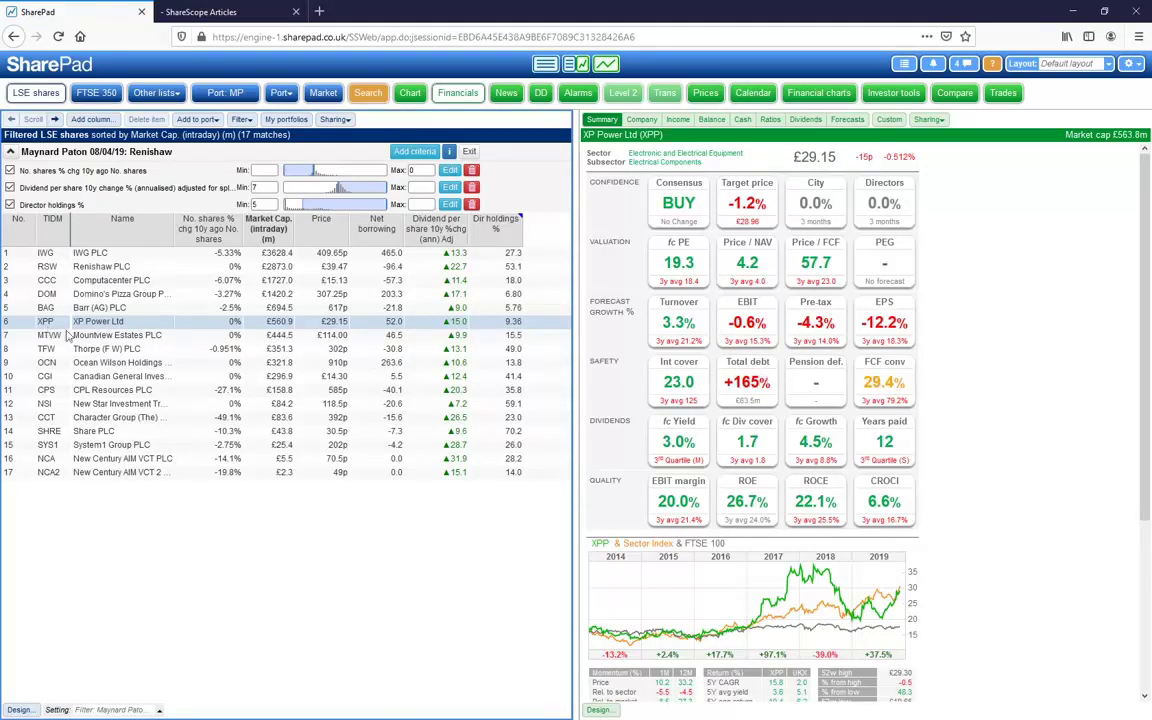
left_click(90, 349)
key("Up")
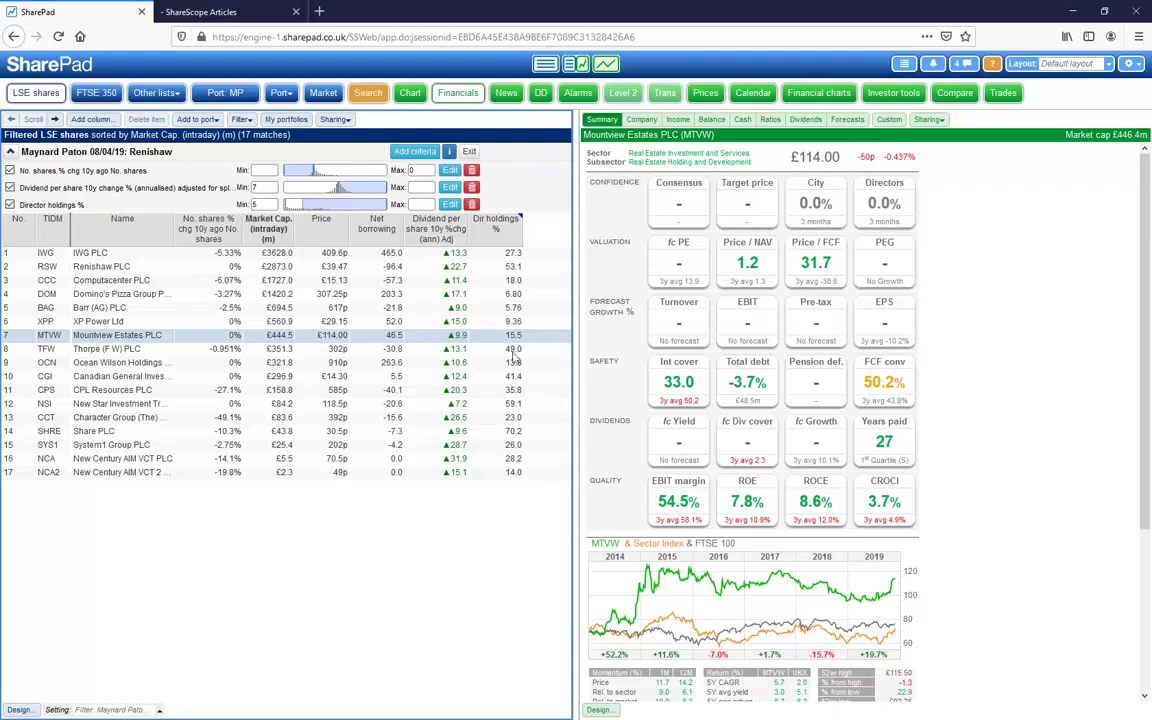
Step: Show the MP portfolio unfiltered as a full-width list and sort it by percentage price change from close
left_click(225, 93)
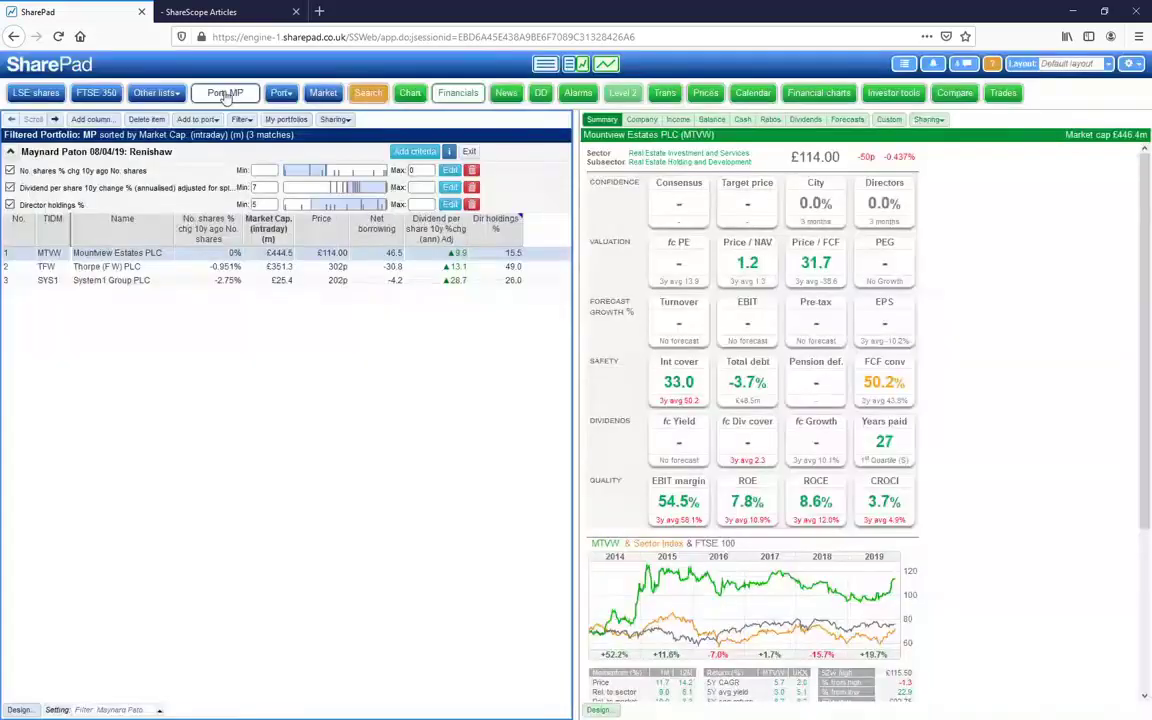
left_click(470, 153)
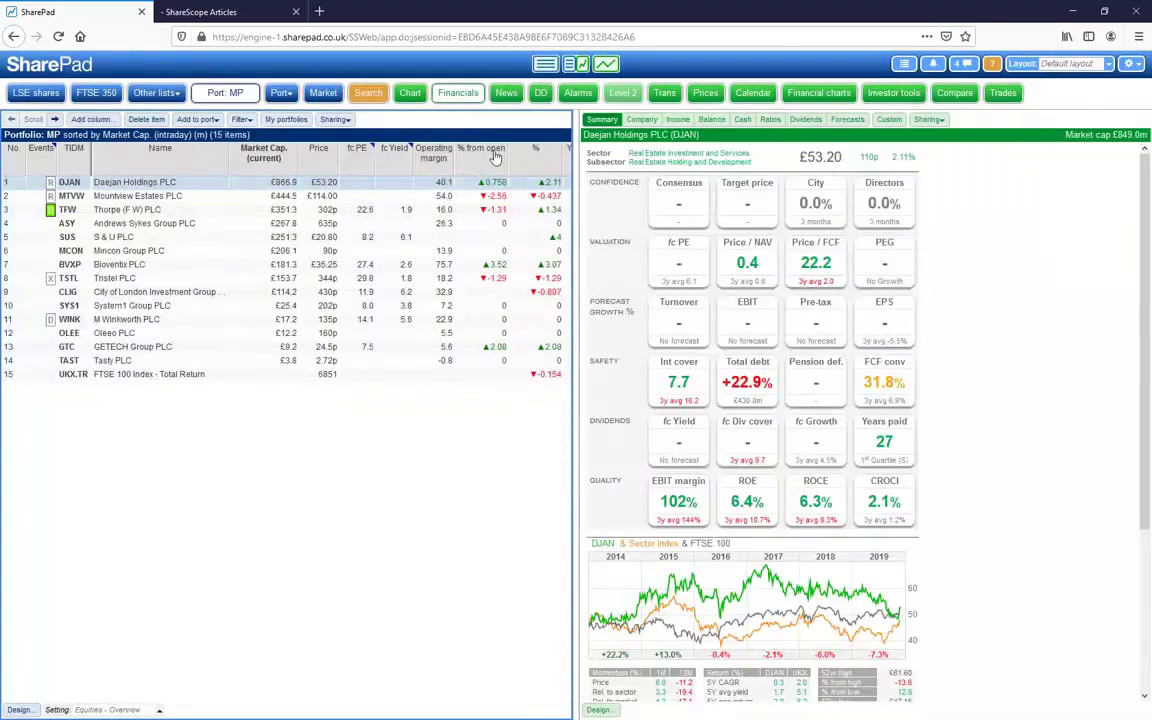
left_click(546, 65)
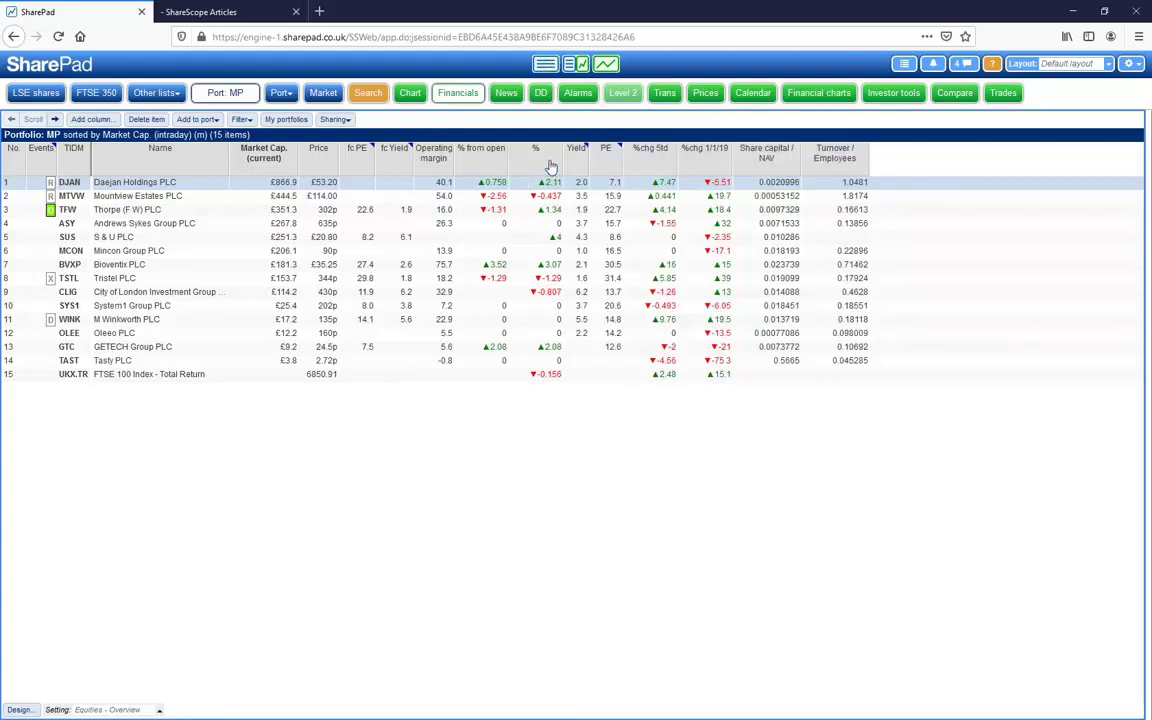
left_click(549, 163)
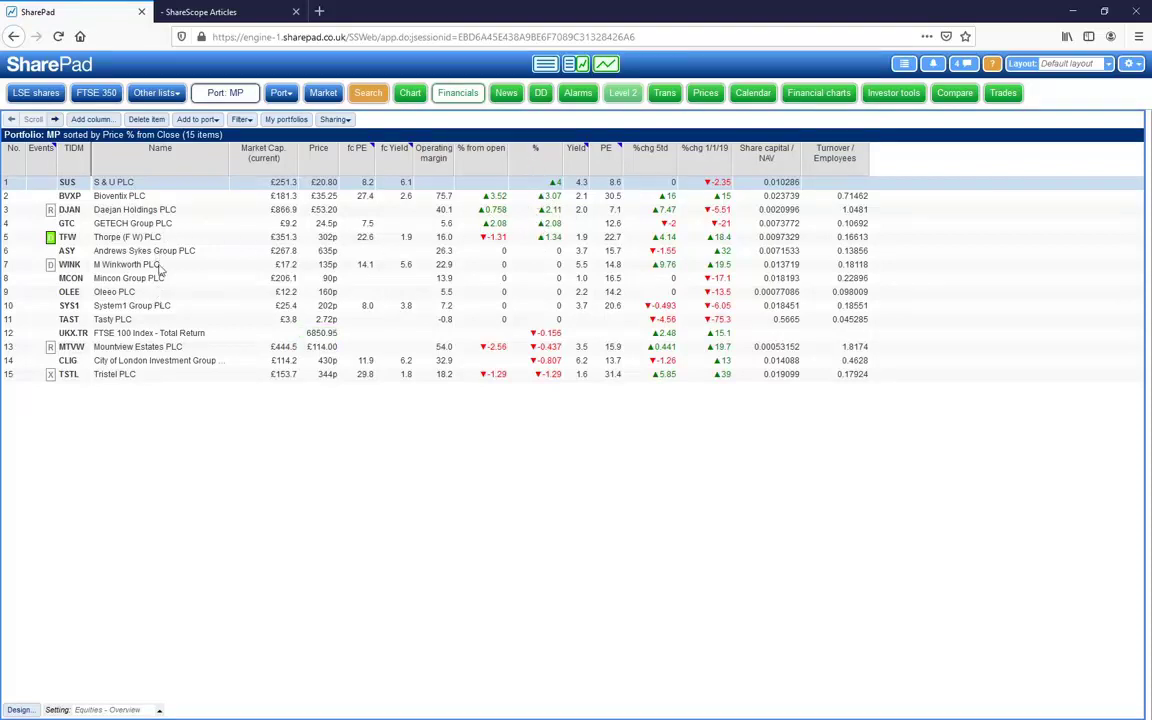
Step: List the LSE shares by market cap and open Unilever PLC's consensus and financial forecasts
left_click(36, 92)
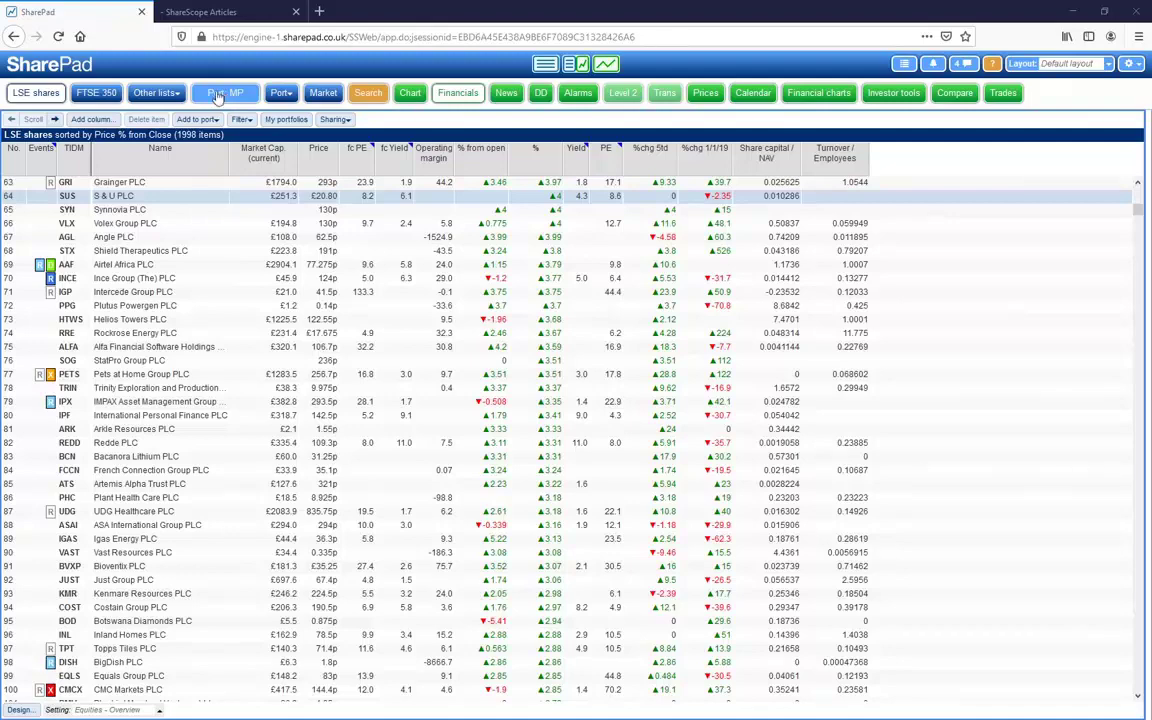
left_click(252, 150)
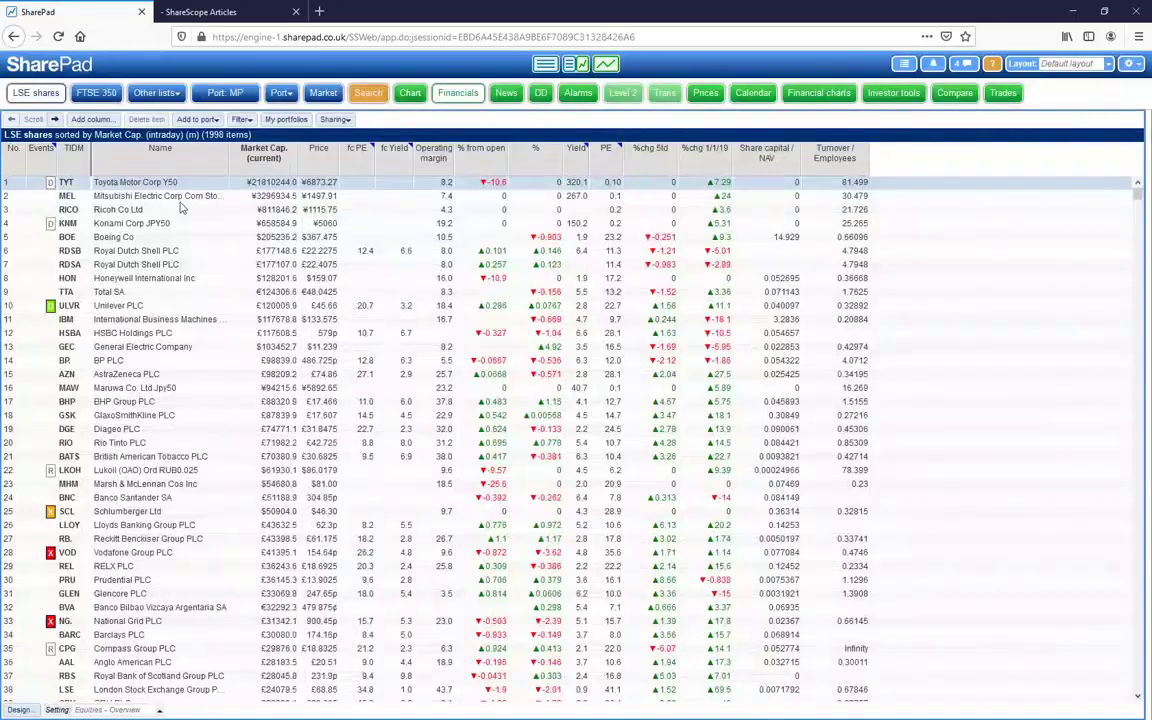
left_click(102, 305)
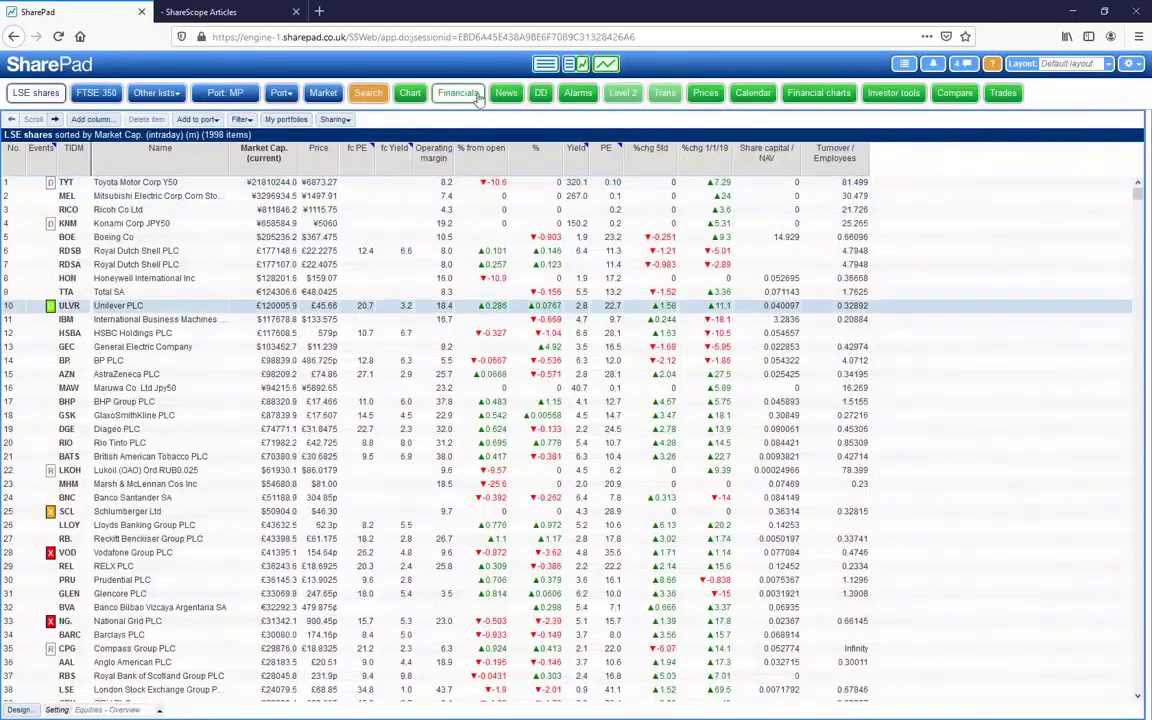
left_click(438, 92)
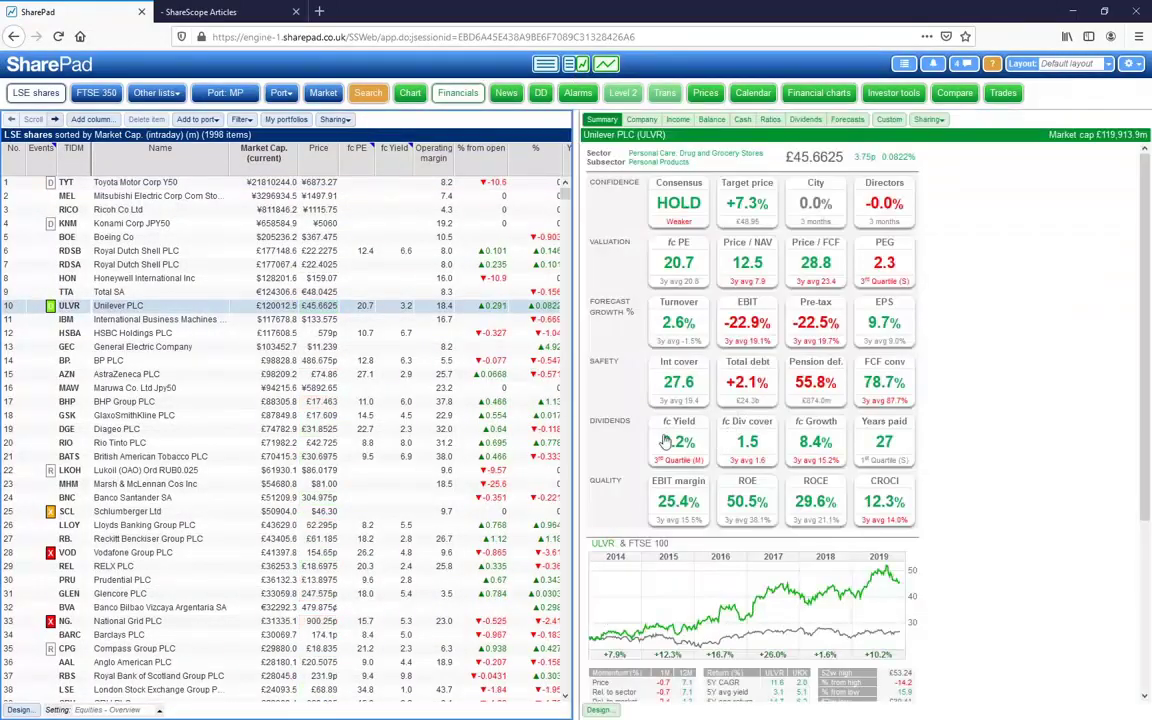
left_click(847, 119)
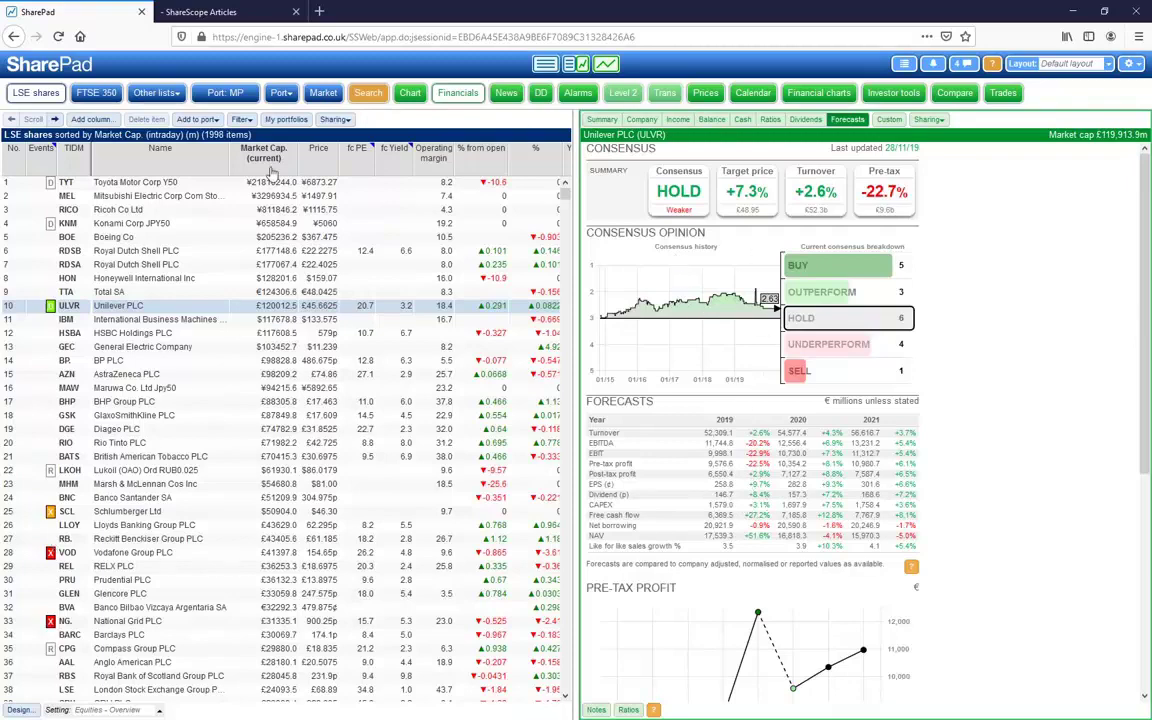
Step: Check Bioventix PLC's forecasts from the MP portfolio and return to the full-width list of LSE shares
left_click(225, 92)
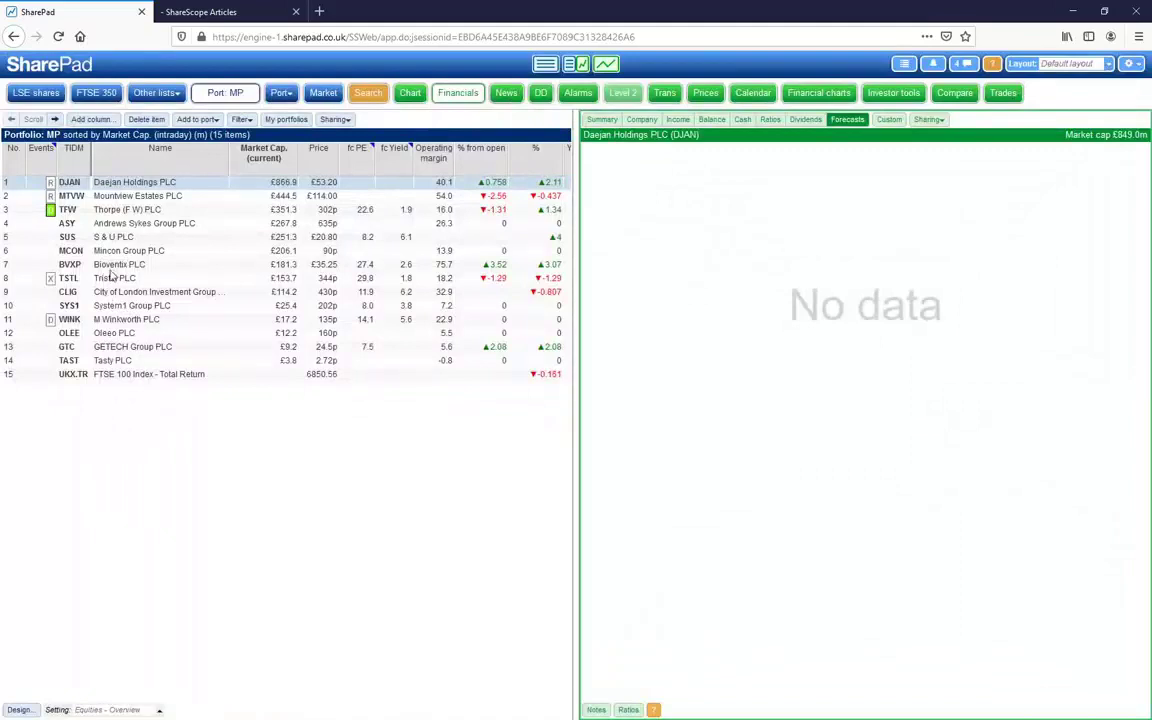
left_click(119, 265)
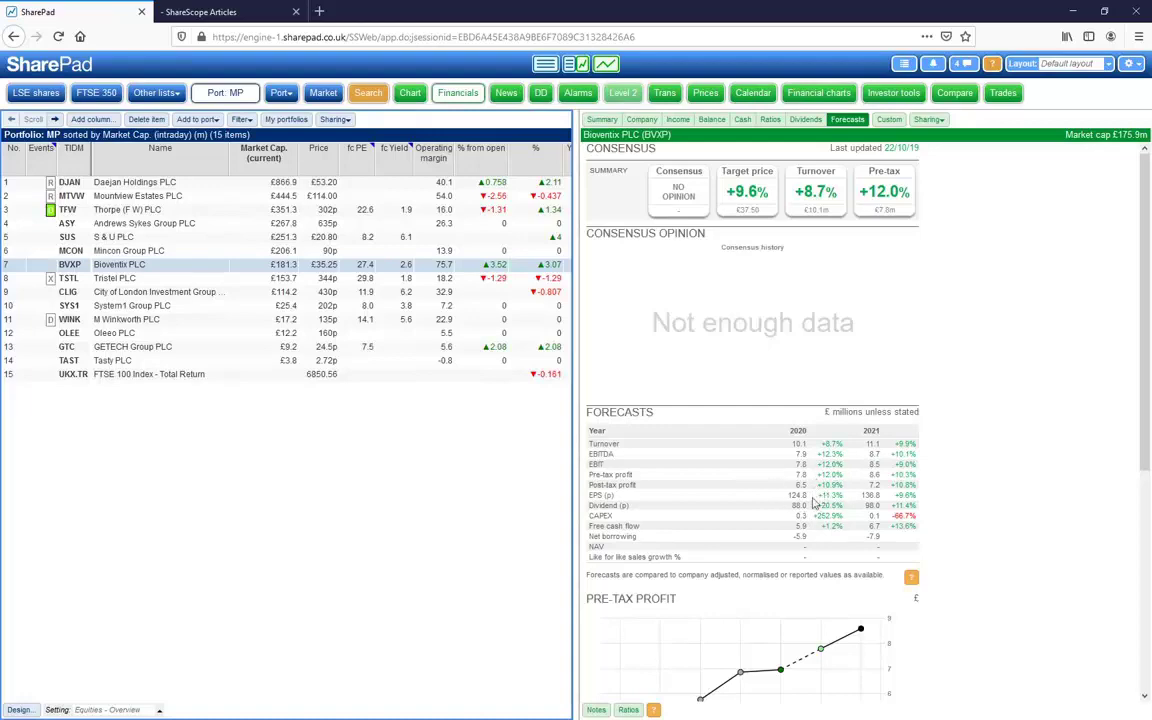
left_click(40, 95)
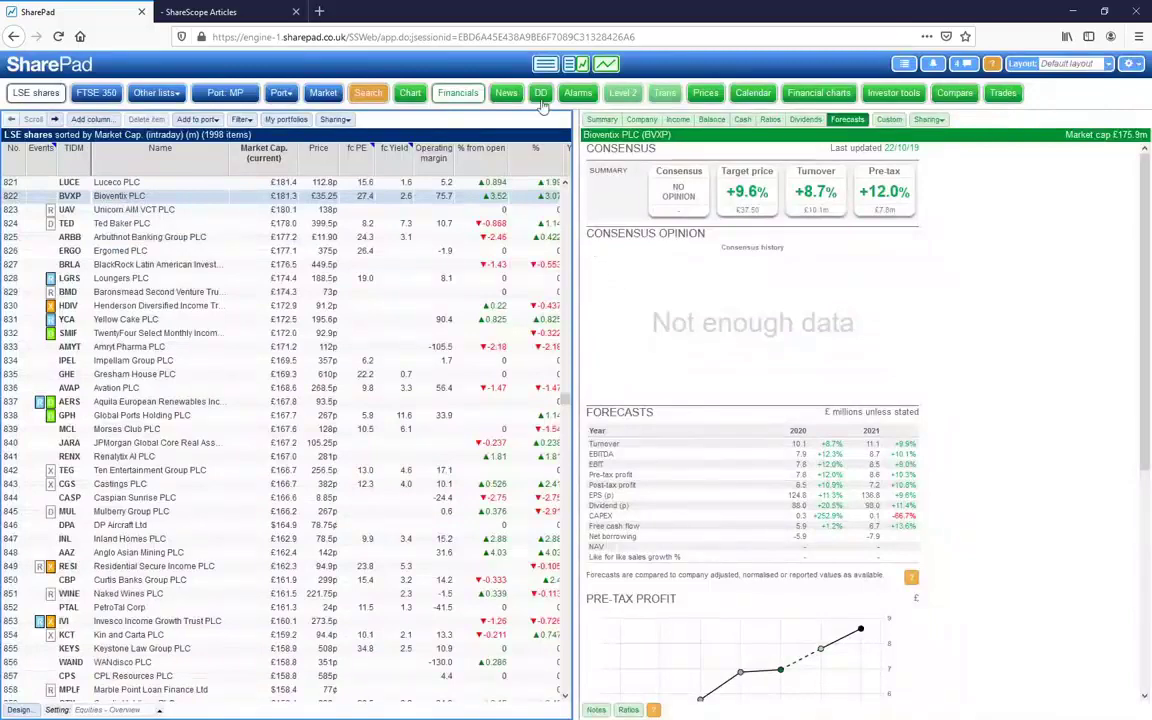
left_click(544, 64)
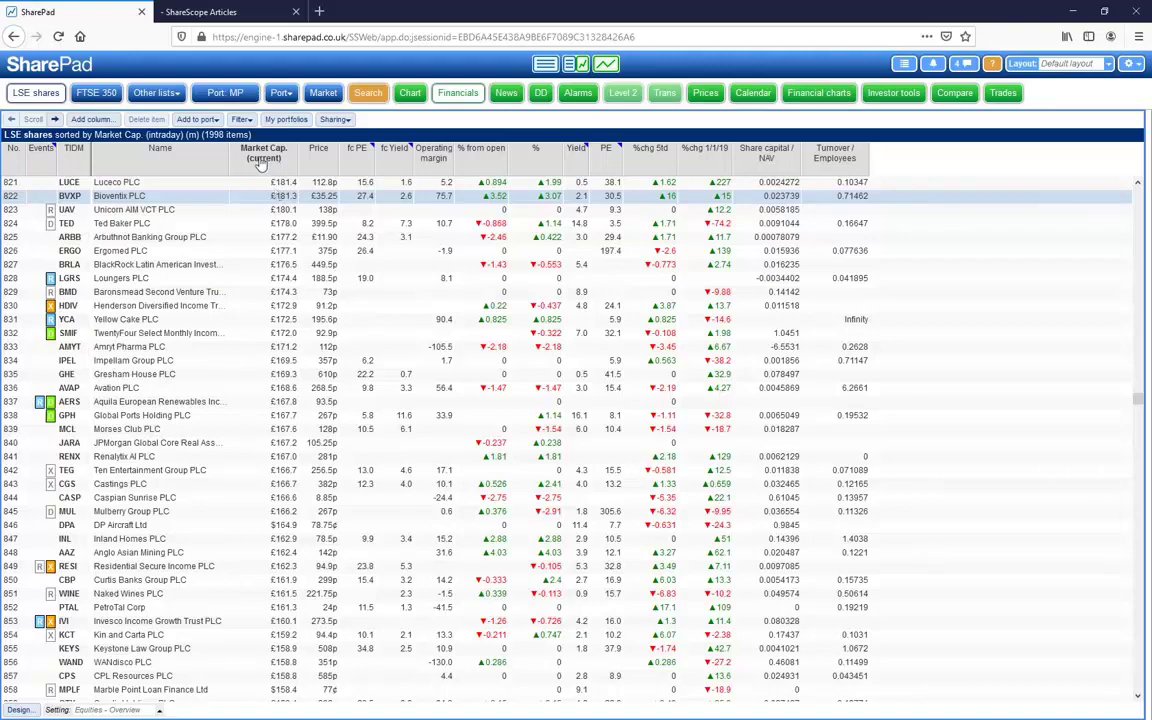
Step: Open the Renishaw screening article on the ShareScope site, review its criteria and results table, and return to SharePad
left_click(200, 12)
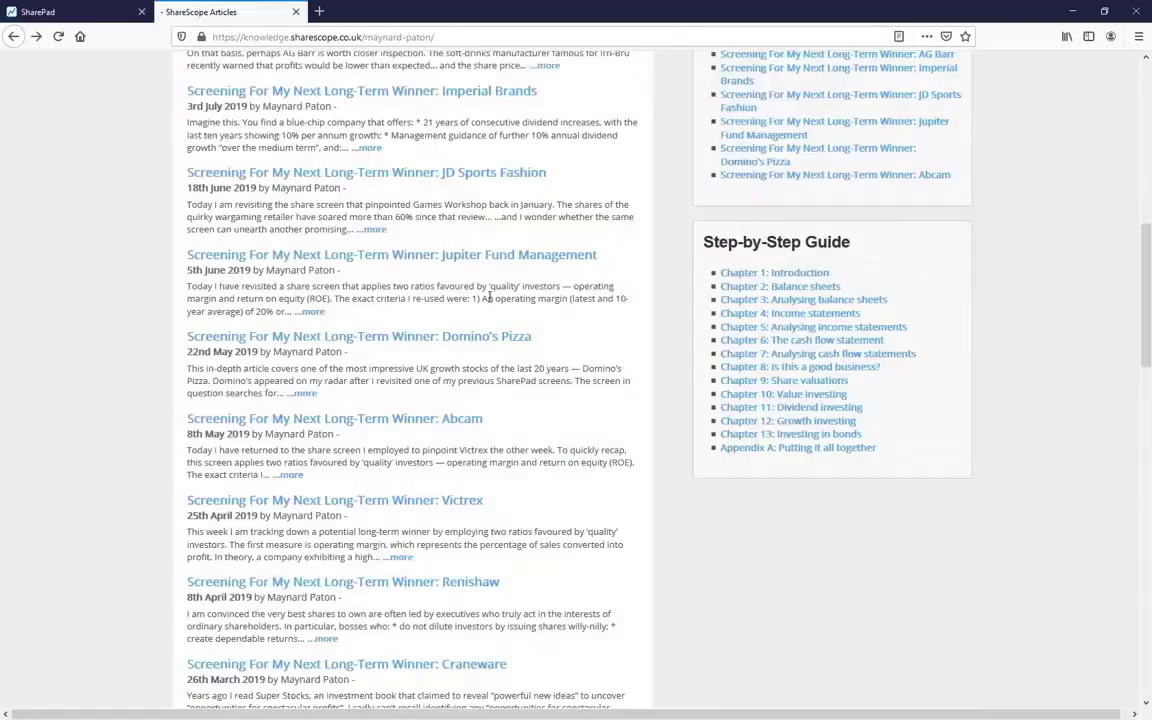
left_click(443, 583)
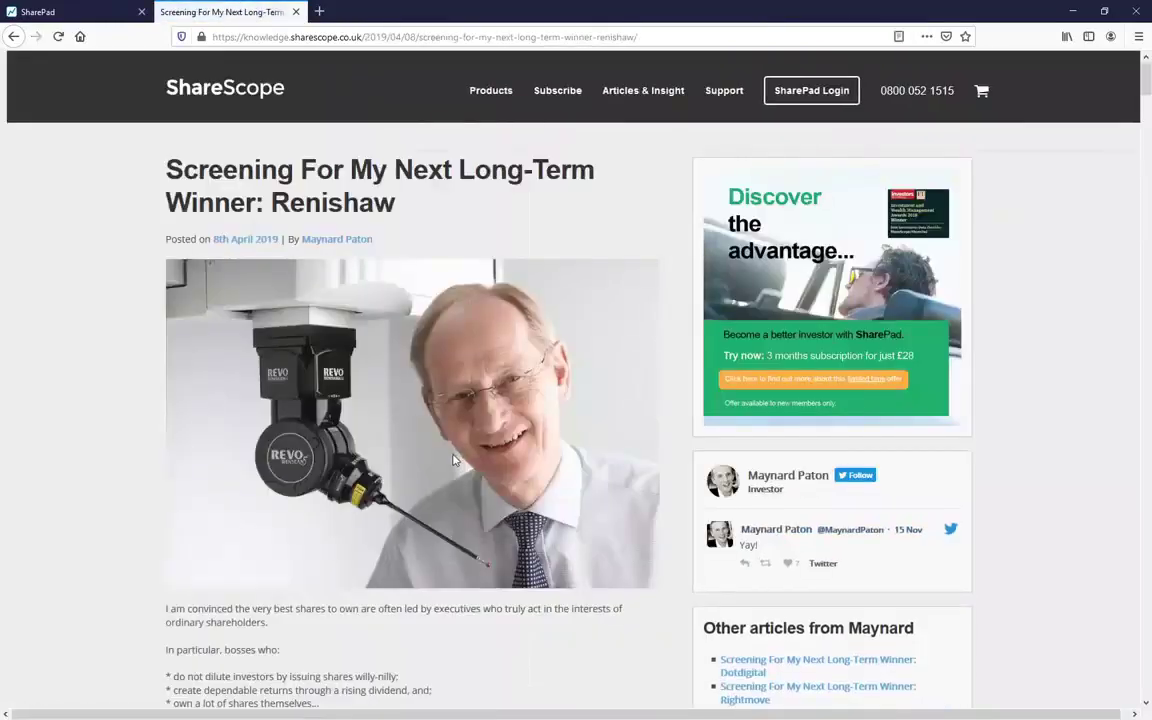
scroll(453, 460, "down", 10)
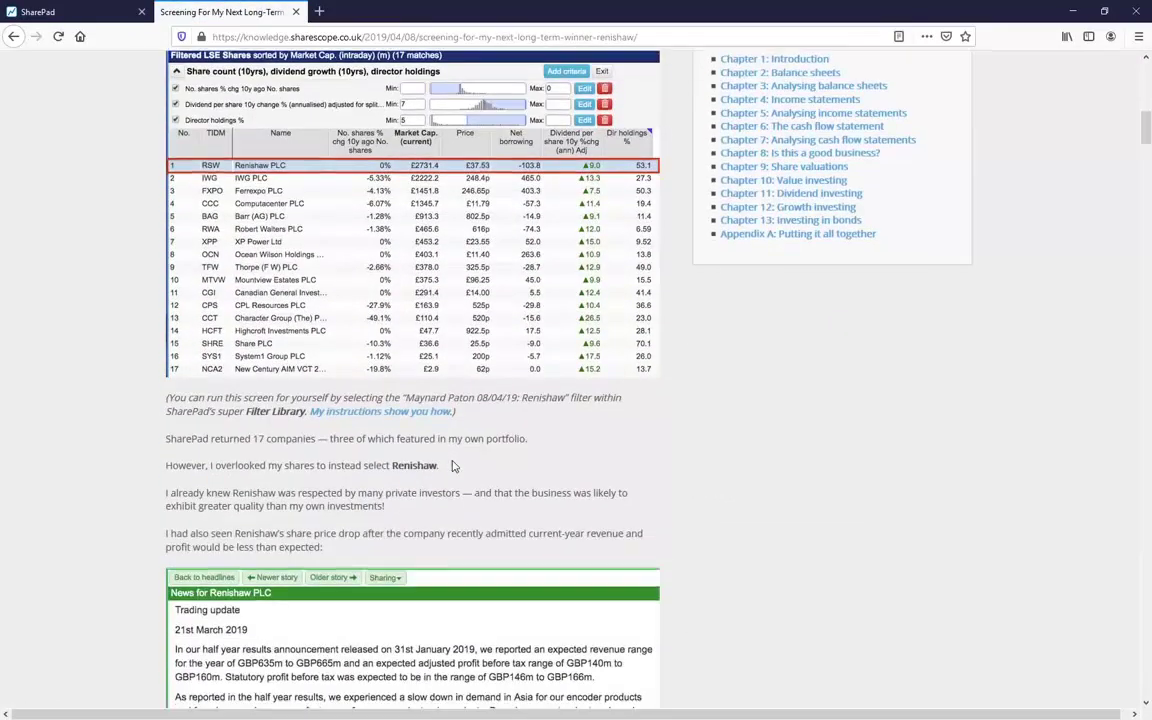
scroll(451, 465, "down", 3)
scroll(452, 463, "up", 4)
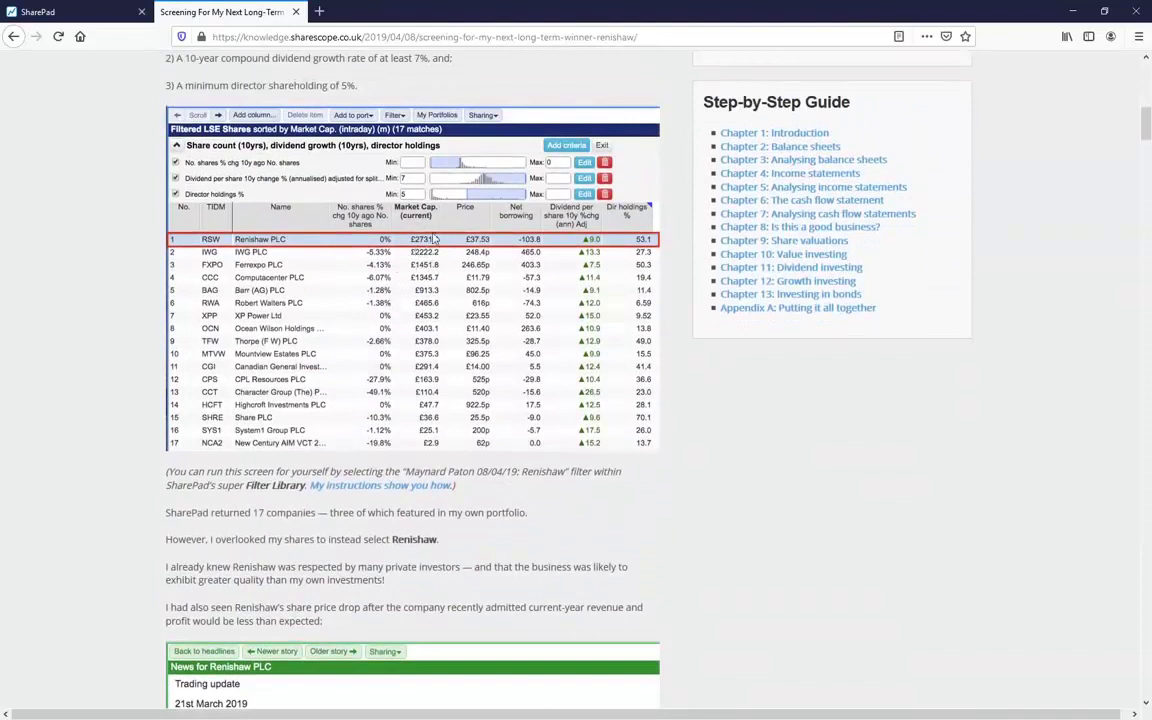
left_click(52, 12)
left_click(188, 12)
left_click(99, 13)
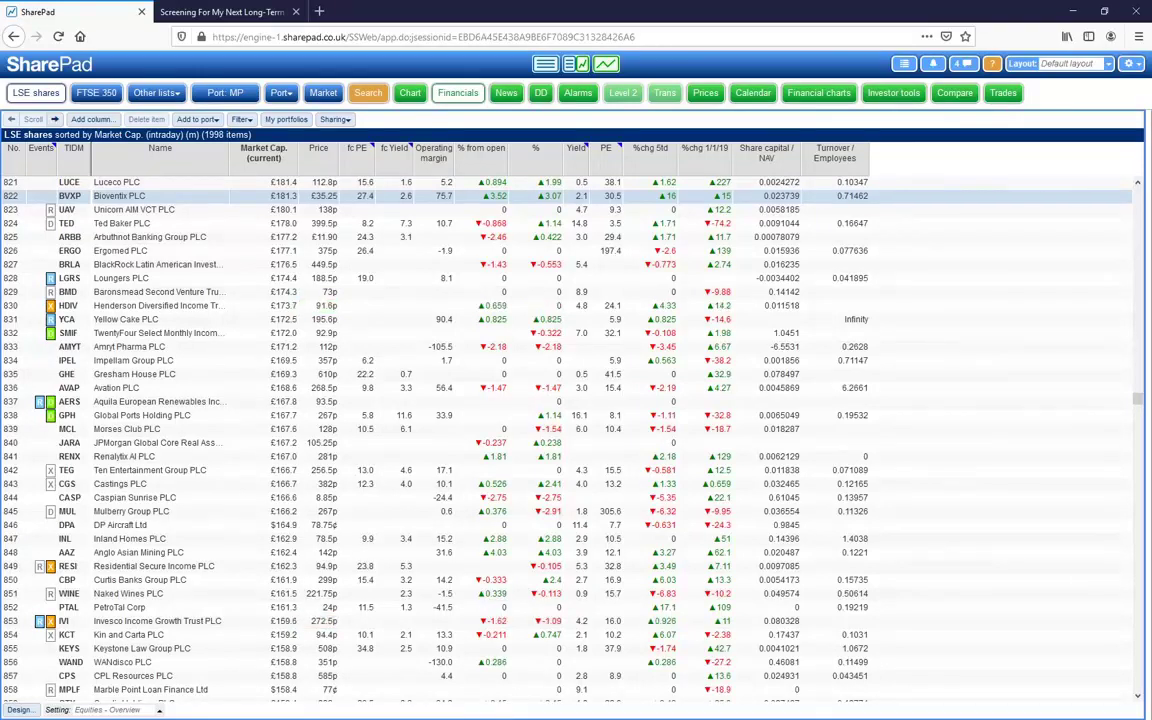
Step: Bring the financials back beside the LSE shares list and browse the full list of saved filters
left_click(1128, 63)
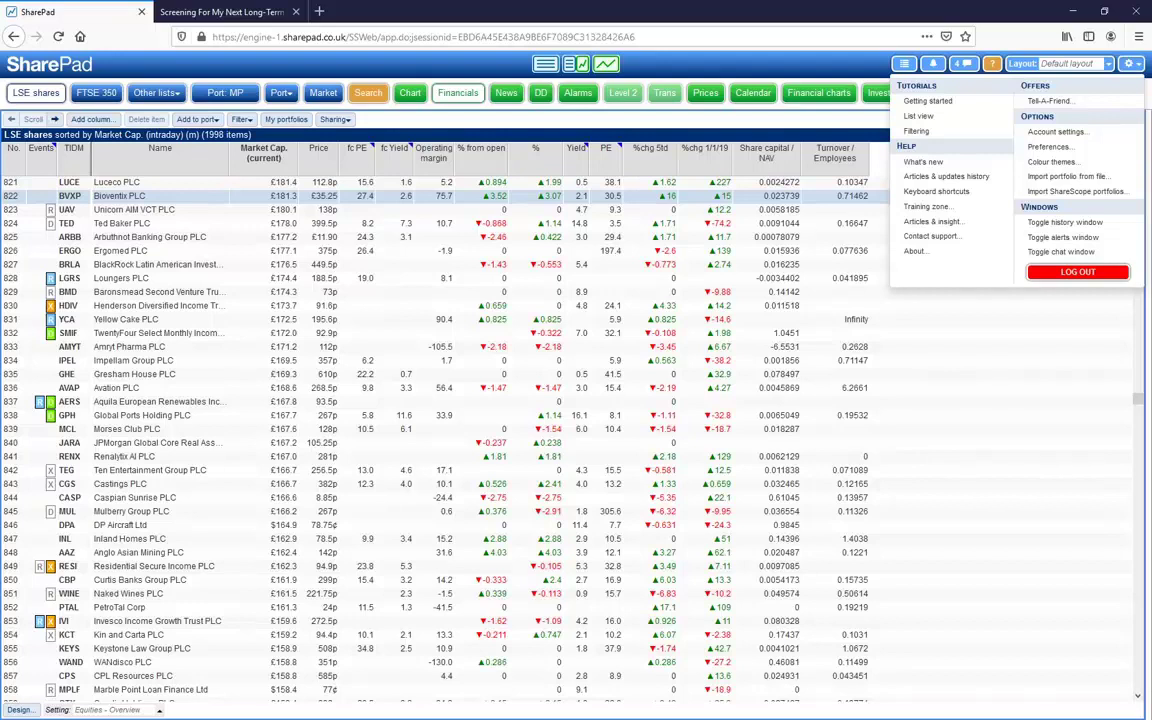
left_click(456, 92)
left_click(240, 119)
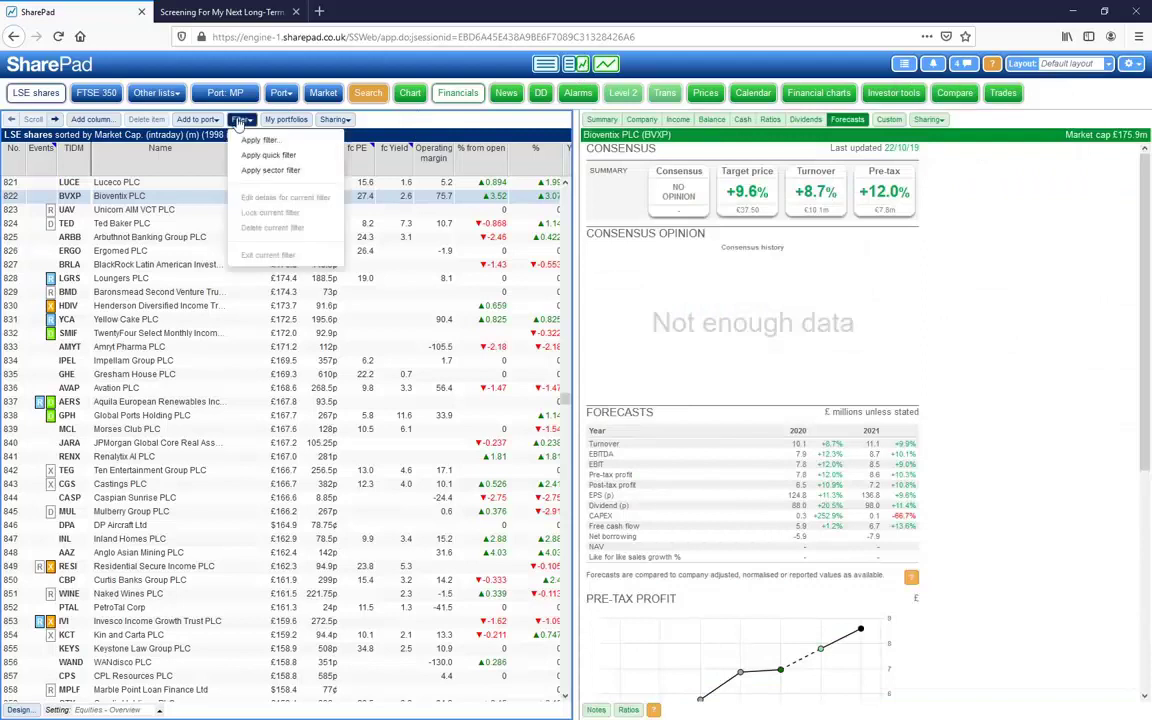
left_click(259, 140)
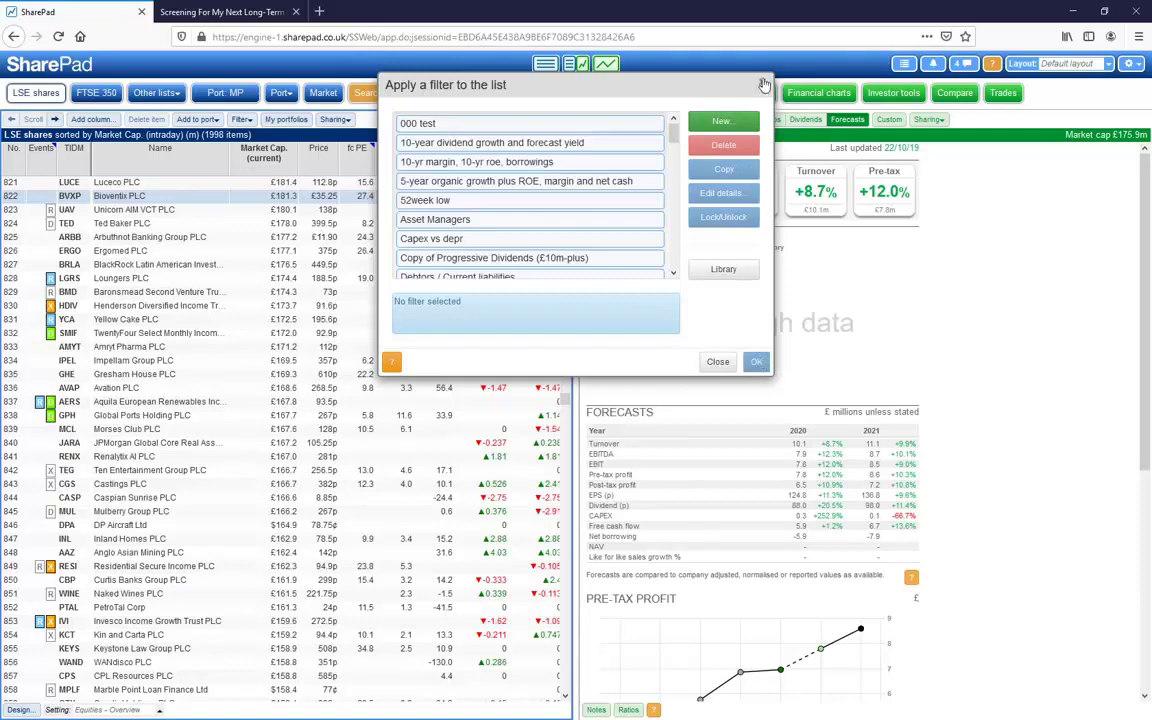
left_click_drag(671, 136, 673, 264)
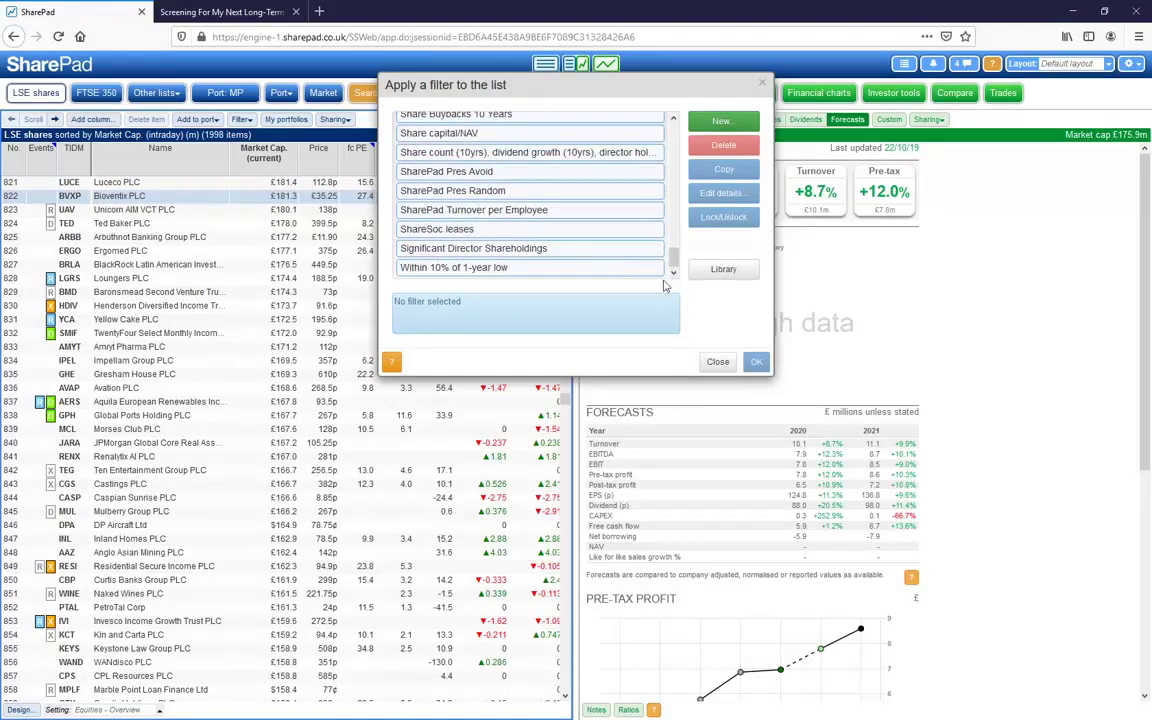
left_click_drag(672, 264, 686, 135)
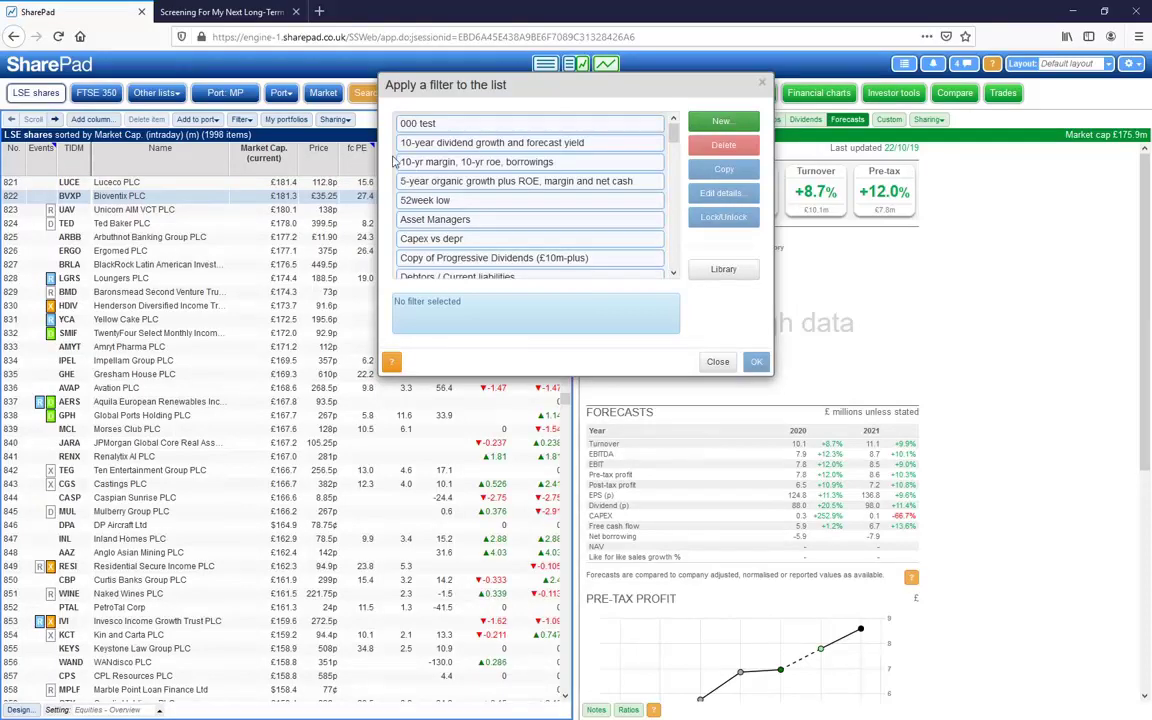
left_click_drag(674, 130, 679, 264)
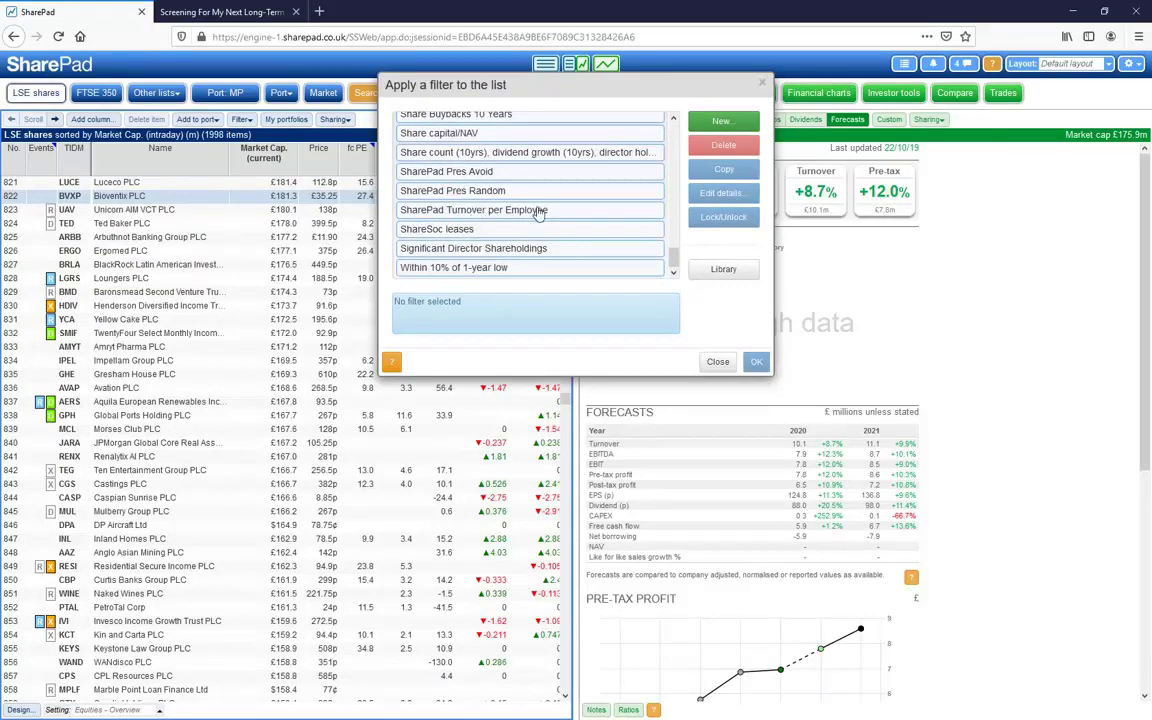
Step: Return to the ShareScope article list and browse the older "Screening For My Next Long-Term Winner" articles
left_click(215, 12)
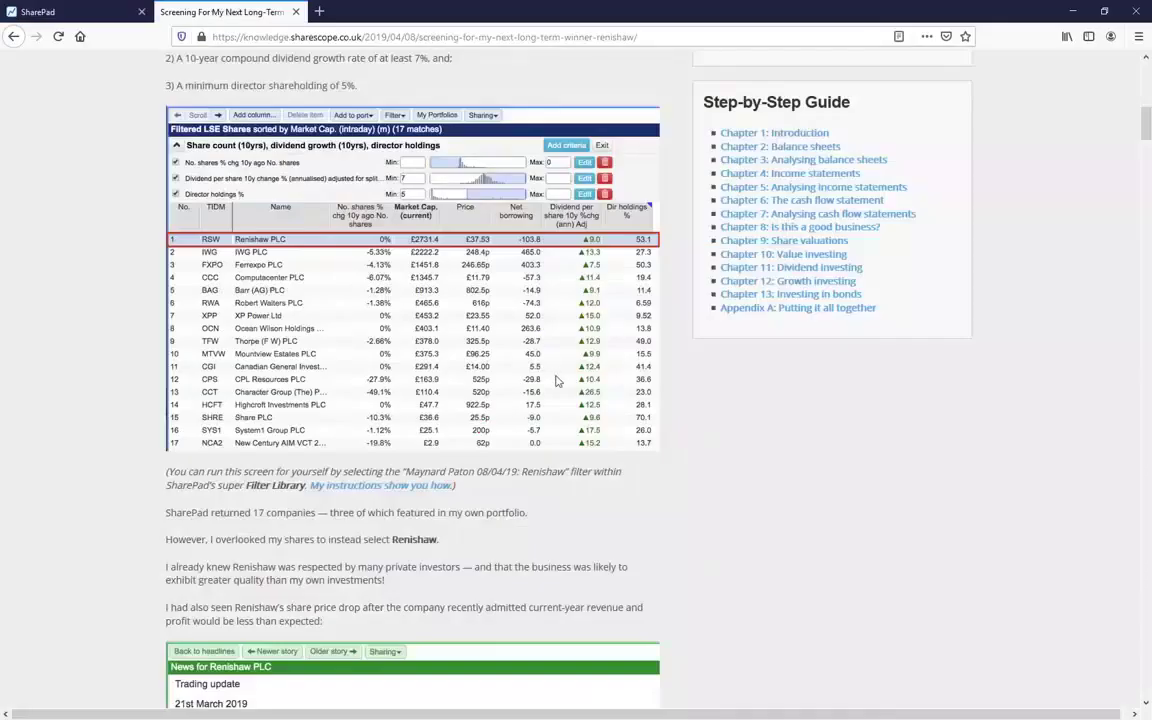
left_click(12, 37)
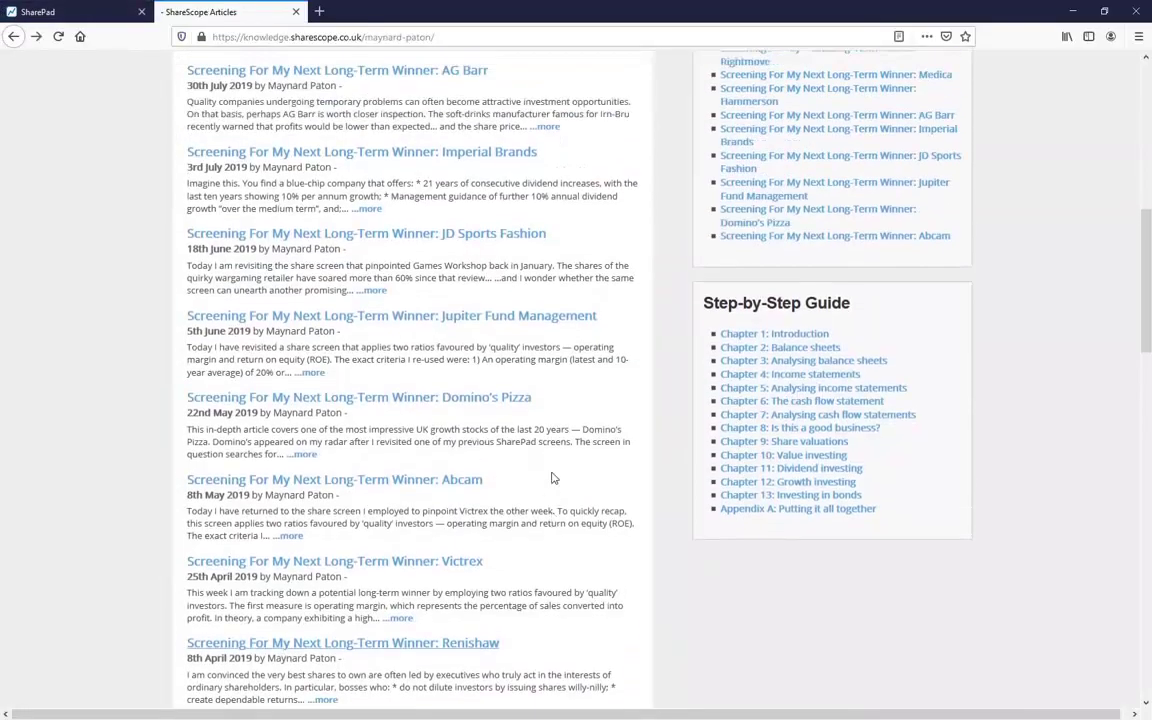
scroll(550, 476, "down", 5)
scroll(553, 476, "down", 10)
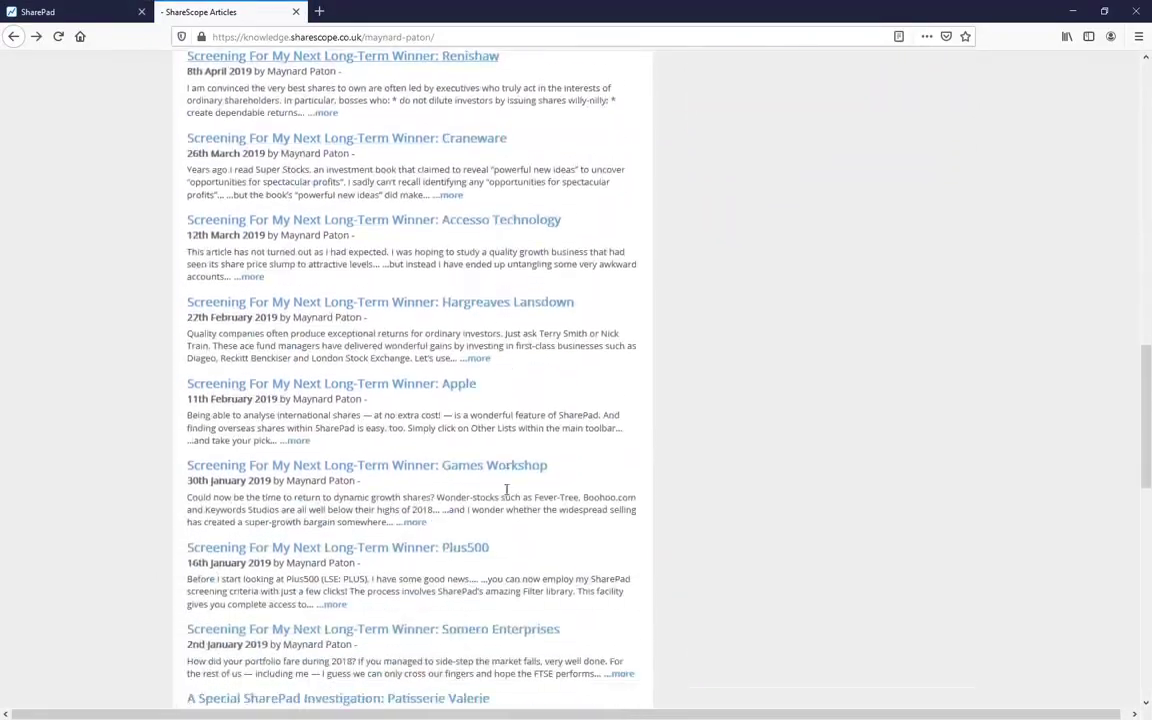
scroll(500, 499, "down", 2)
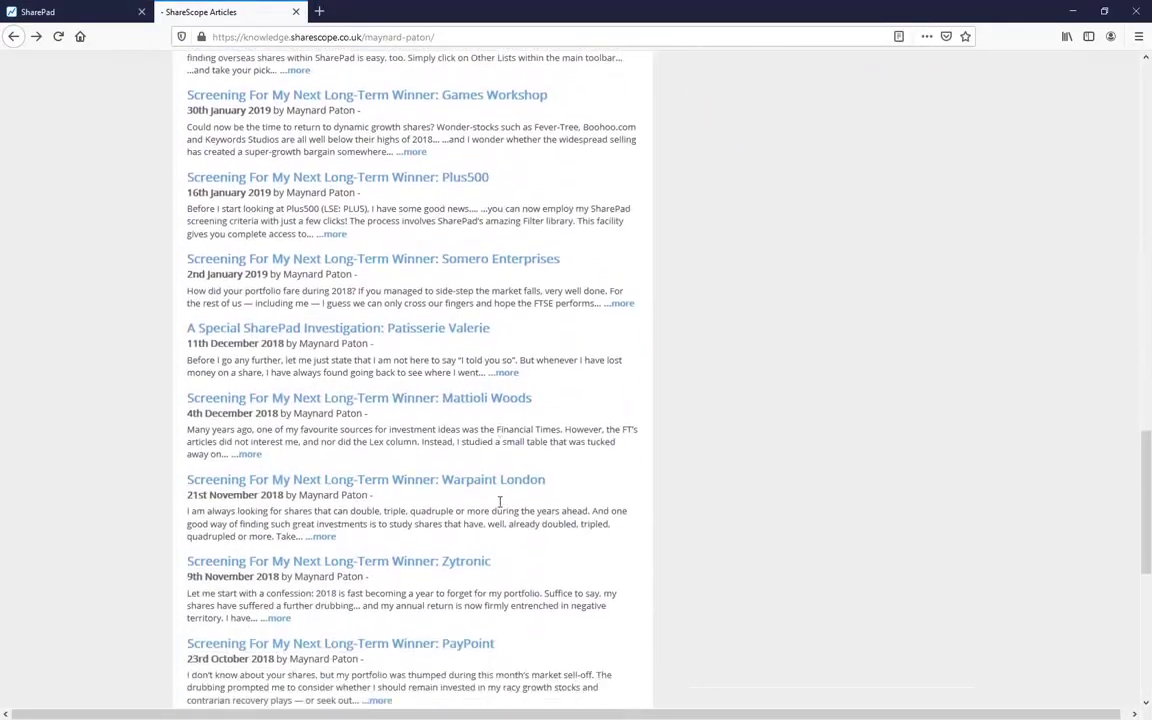
Step: Open the "Screening For My Next Long-Term Winner: Warpaint London" article, review its Fever-Tree charts and return to the article list
left_click(499, 471)
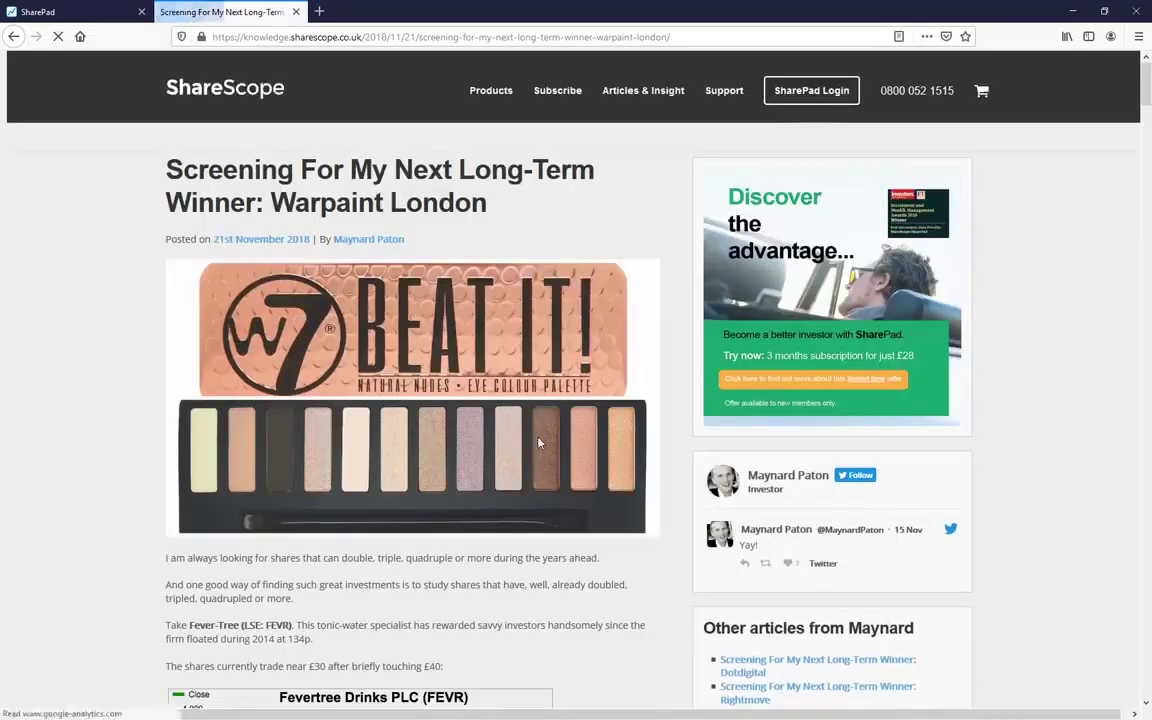
scroll(538, 447, "down", 6)
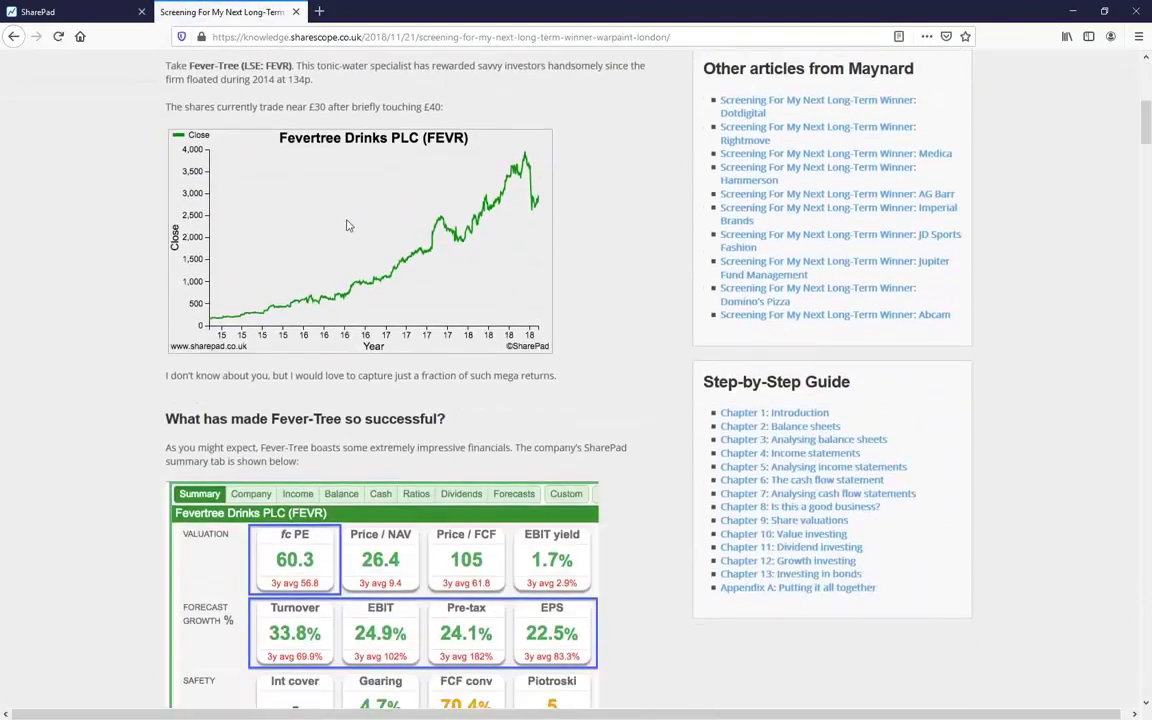
scroll(443, 338, "down", 3)
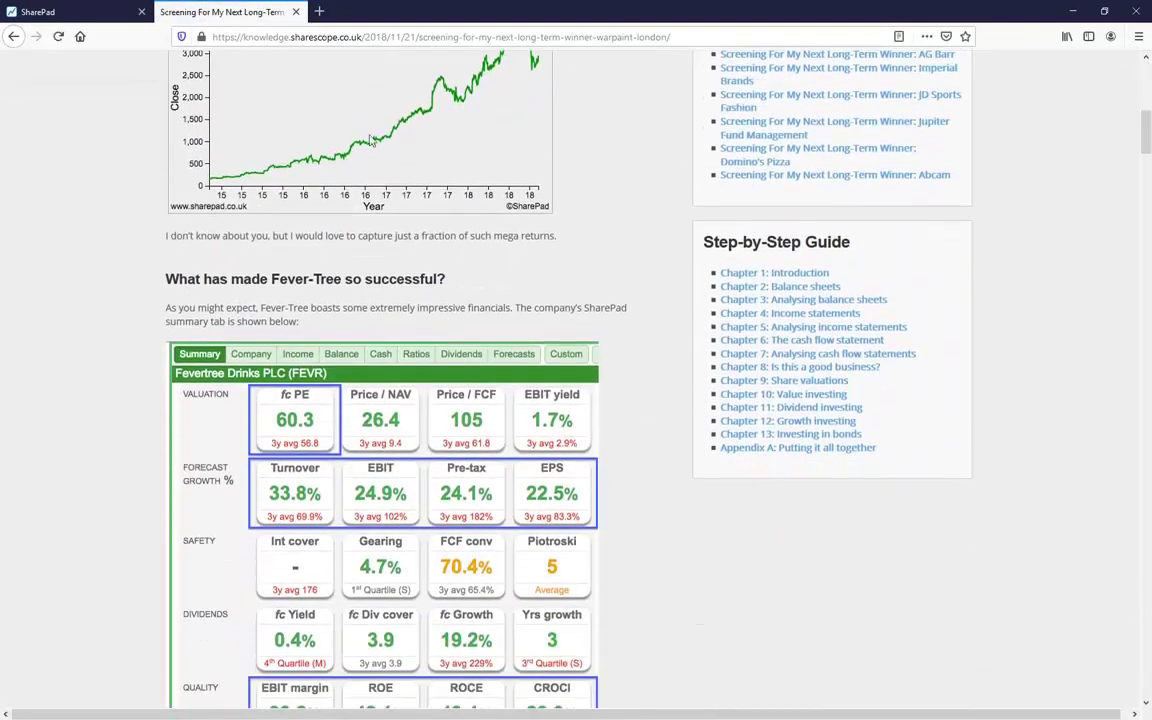
scroll(398, 405, "down", 15)
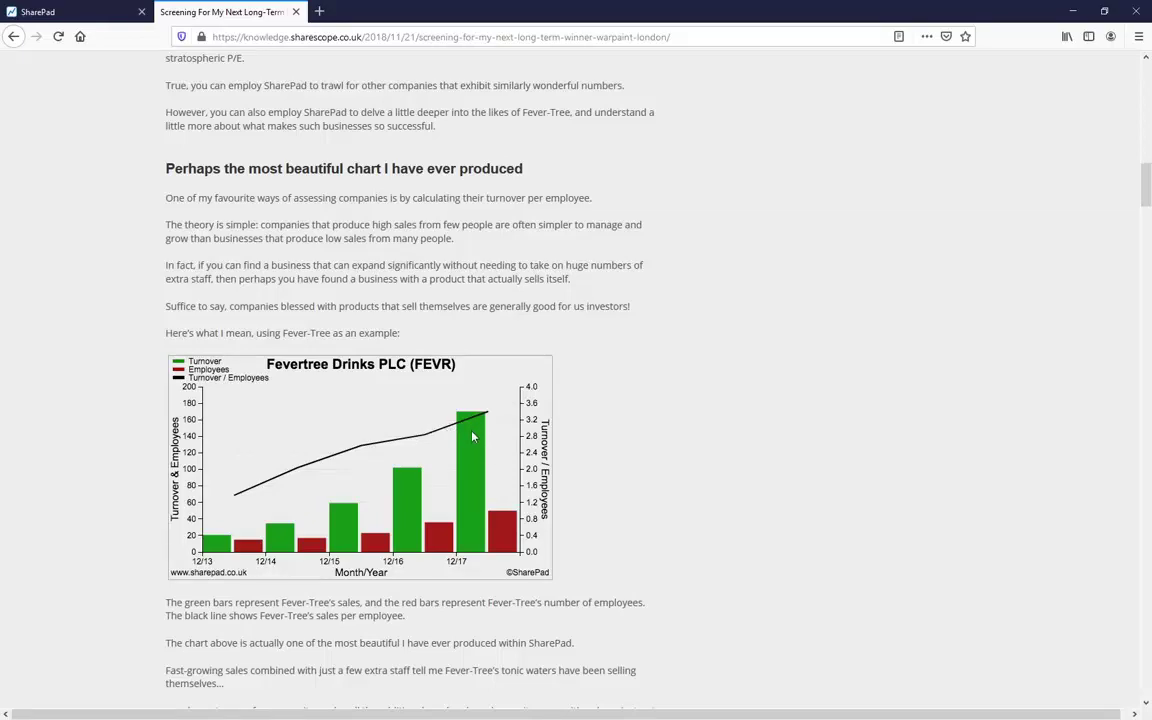
scroll(473, 437, "down", 4)
scroll(472, 431, "up", 4)
key("alt+Left")
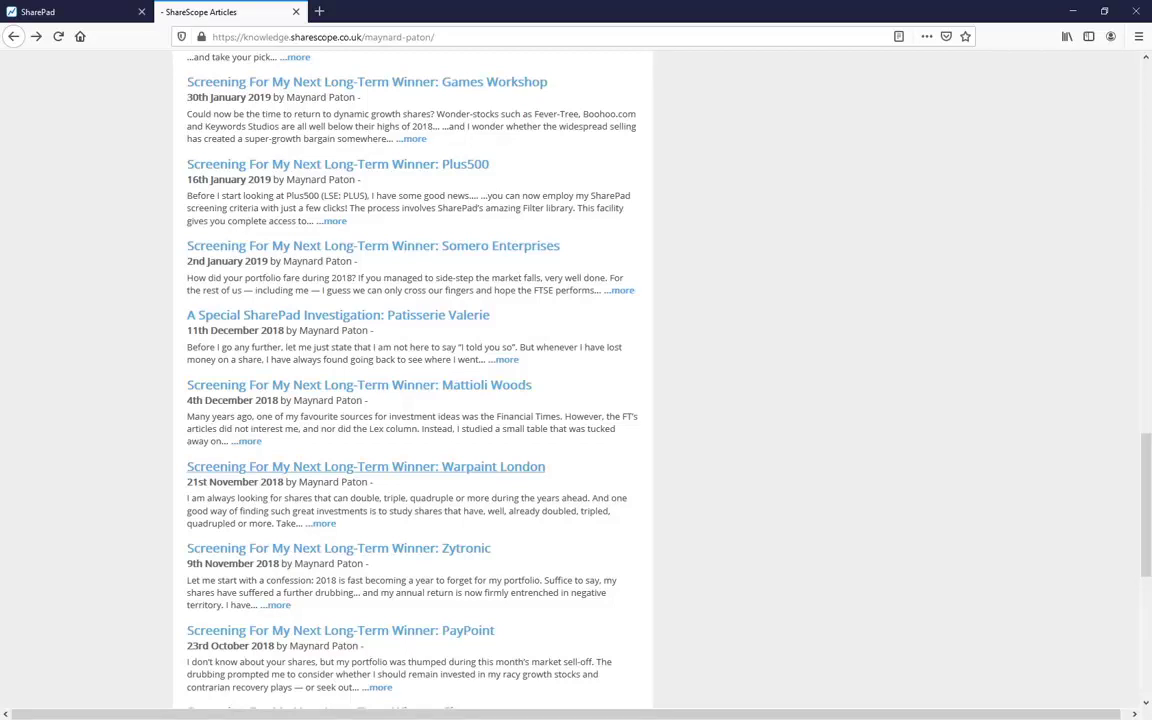
Step: Switch back to SharePad, install the 26/03/19 Craneware filter from the filter library and look for it among the saved filters
left_click(74, 15)
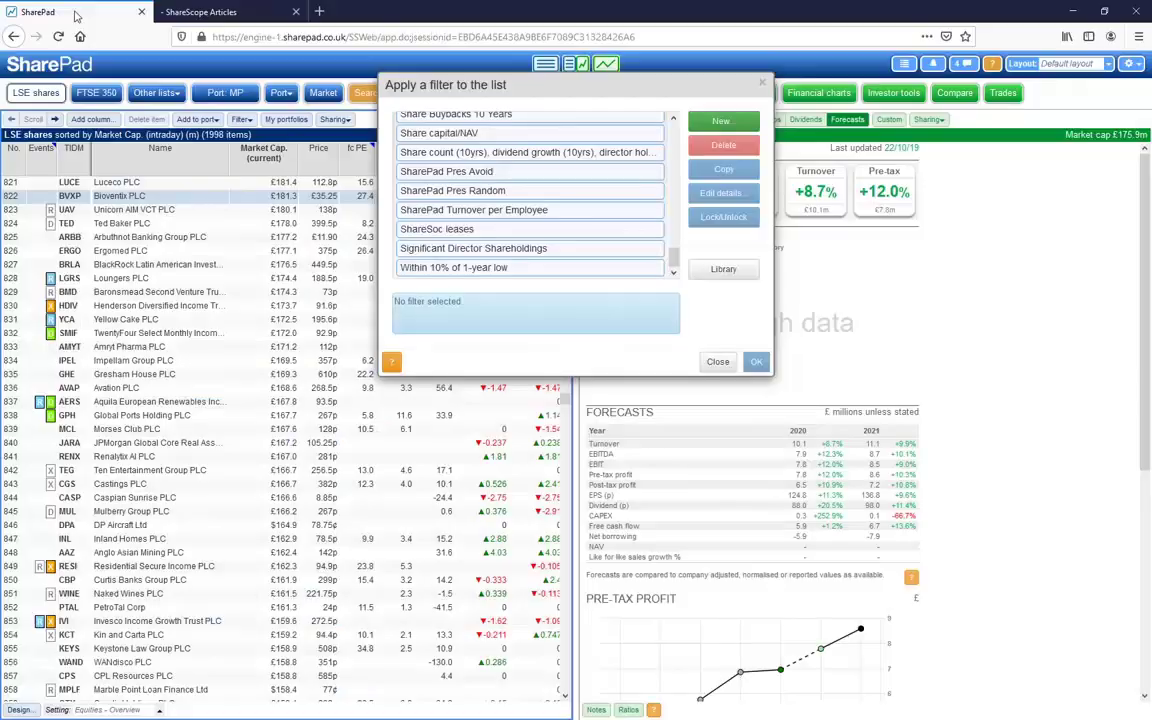
left_click(762, 86)
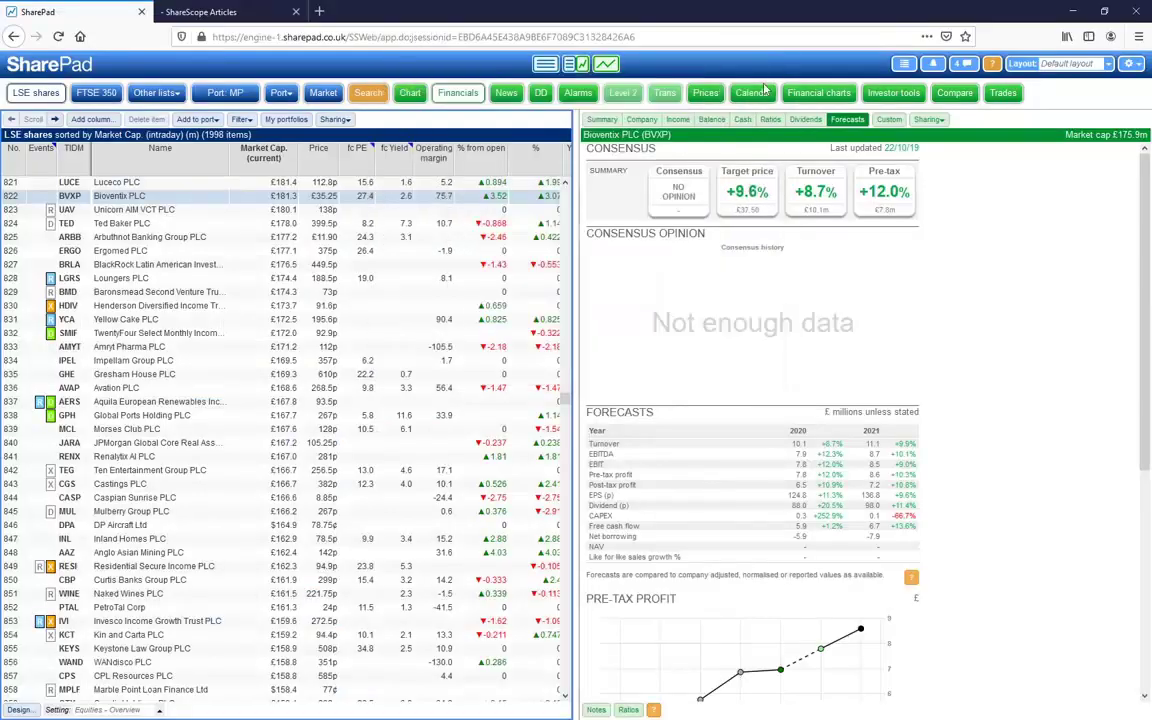
left_click(242, 120)
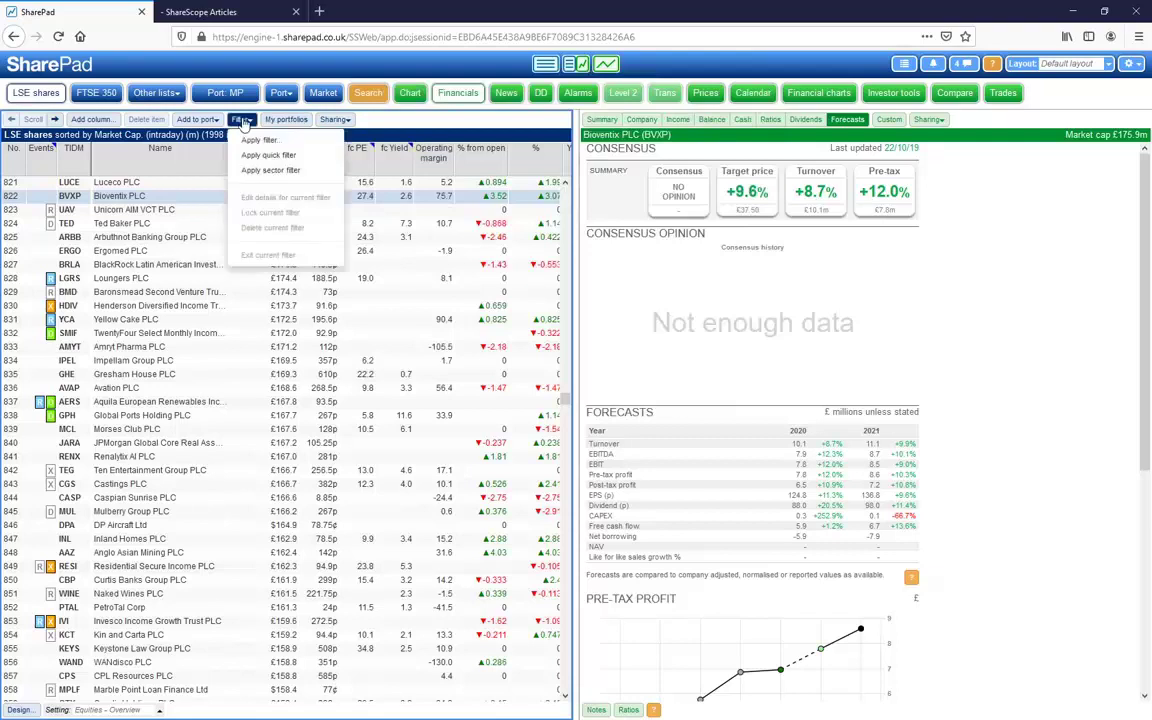
left_click(252, 141)
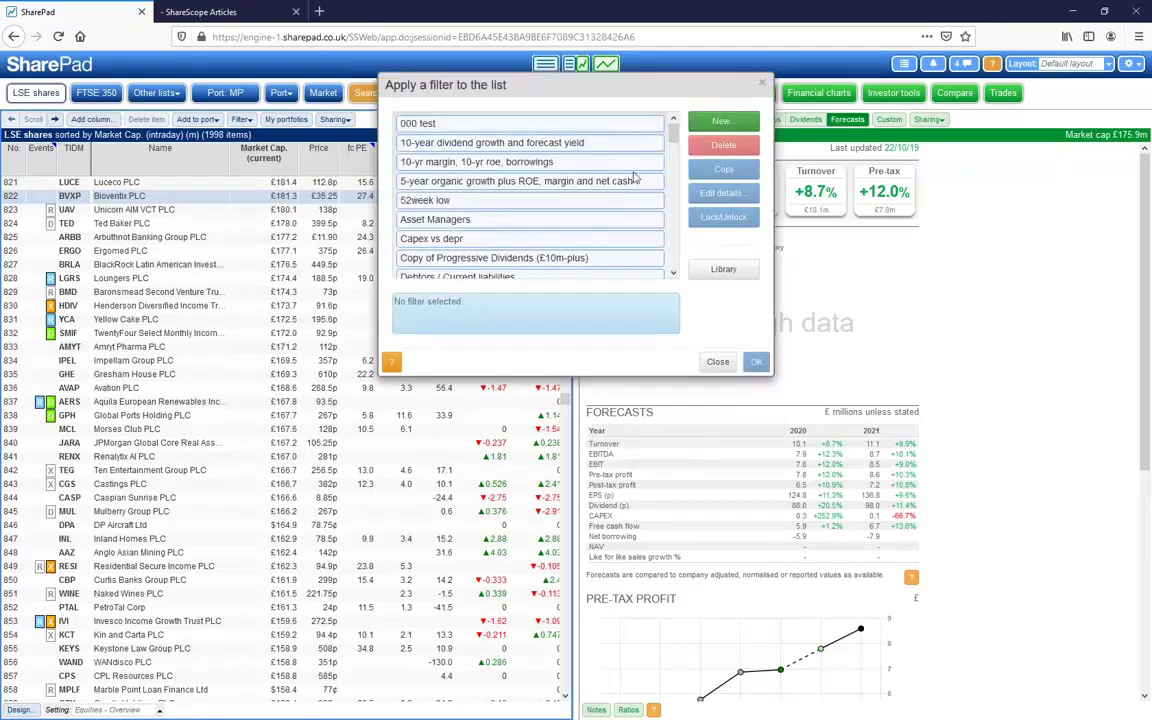
left_click(724, 271)
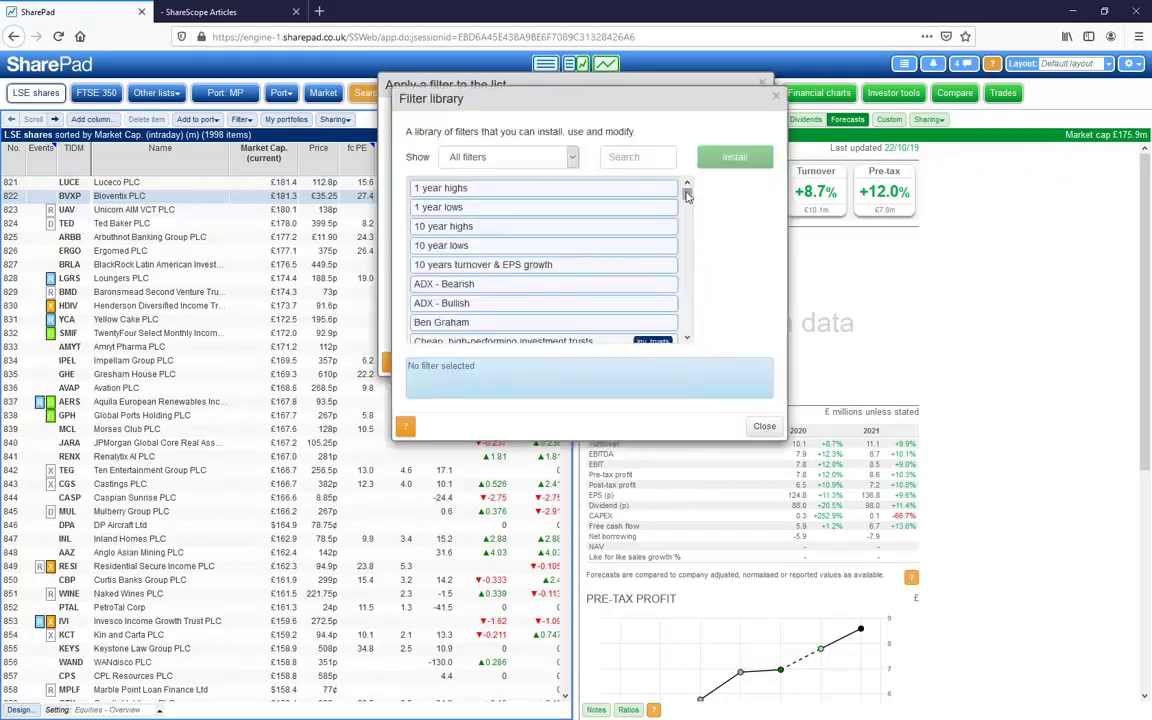
left_click_drag(684, 197, 688, 252)
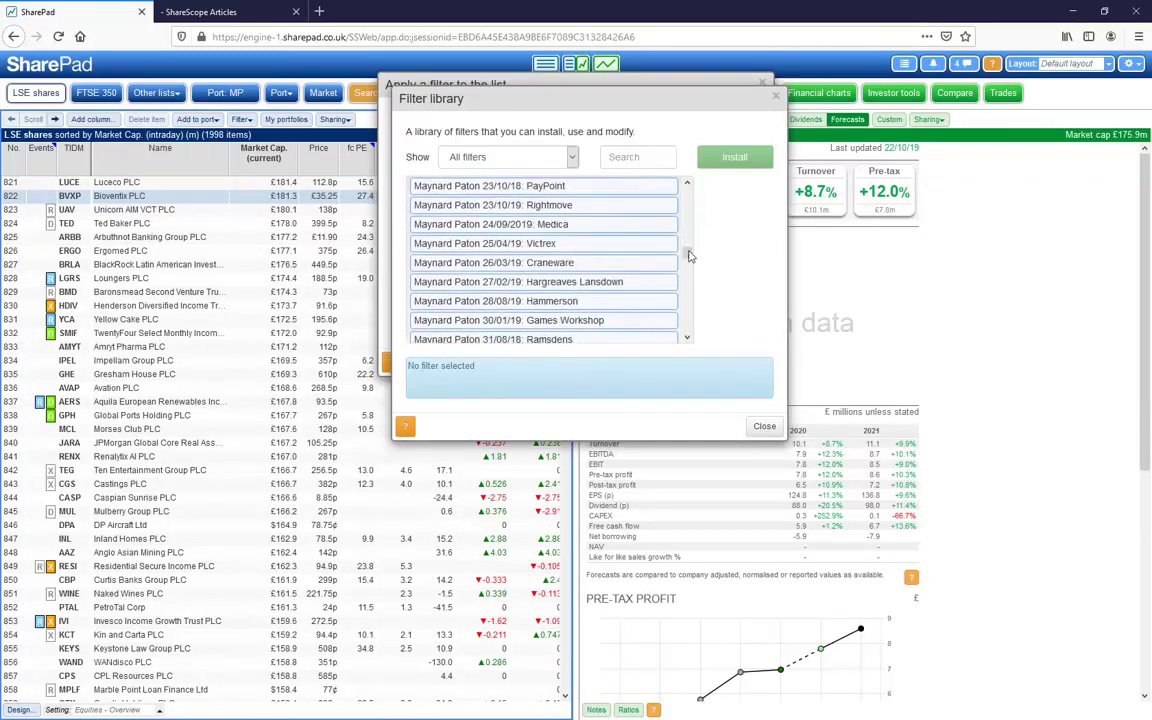
left_click(569, 264)
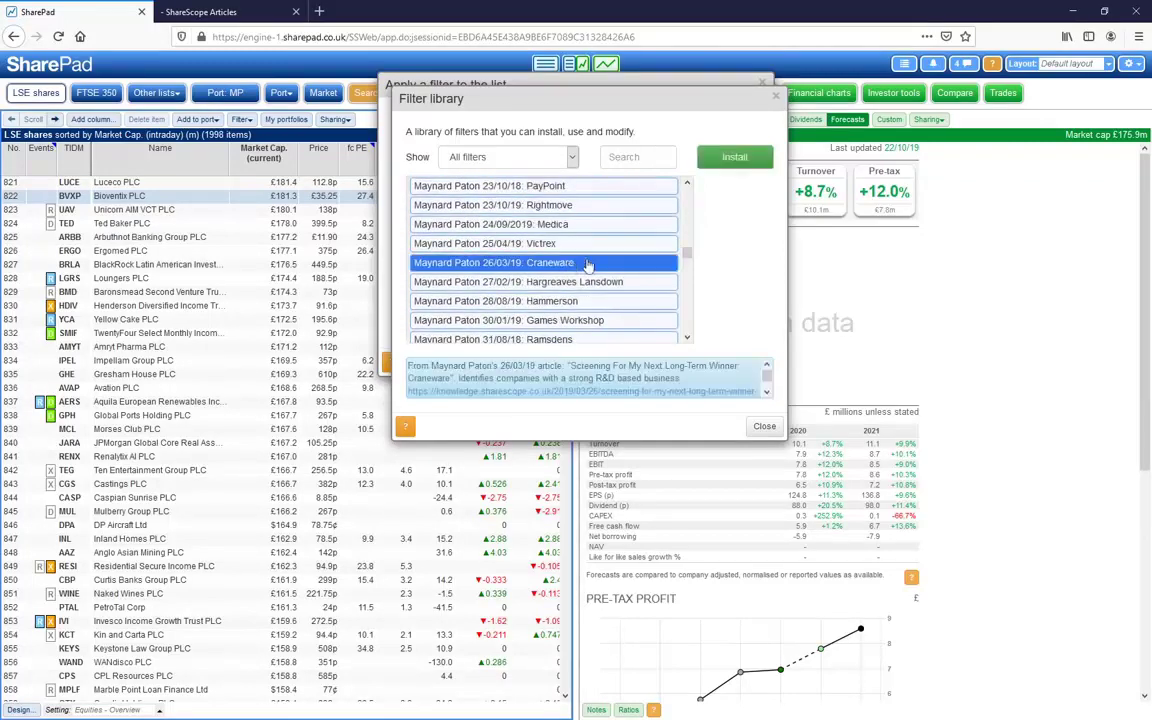
left_click(735, 160)
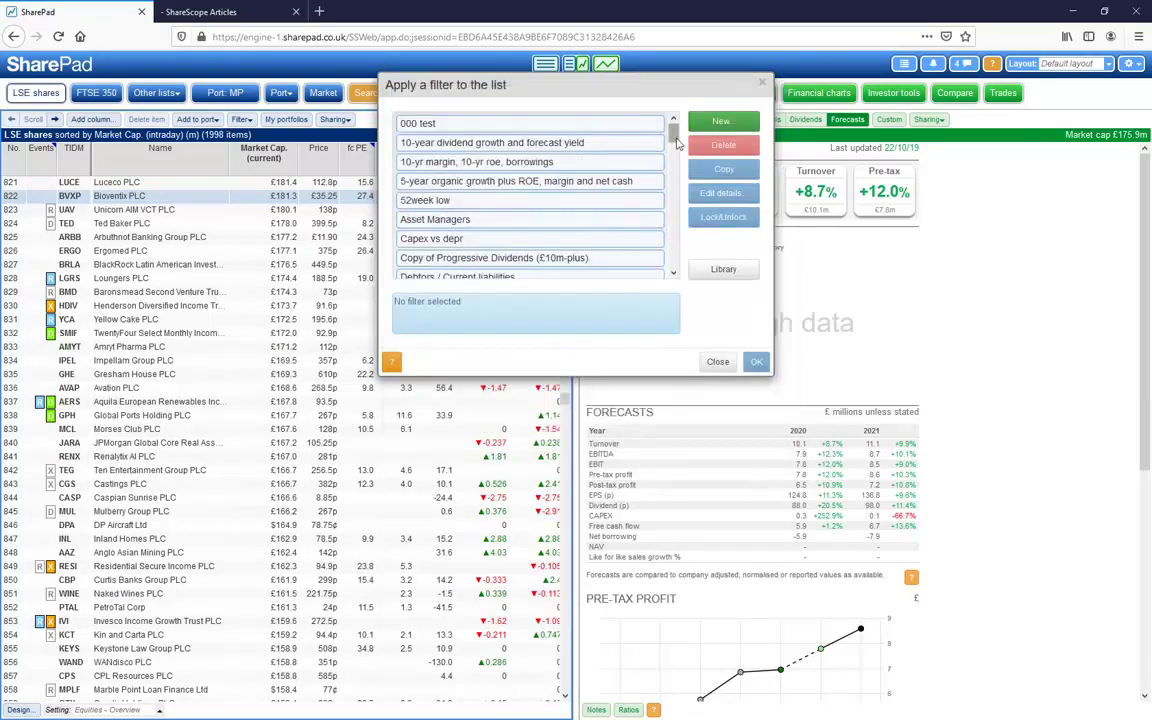
left_click_drag(675, 131, 674, 219)
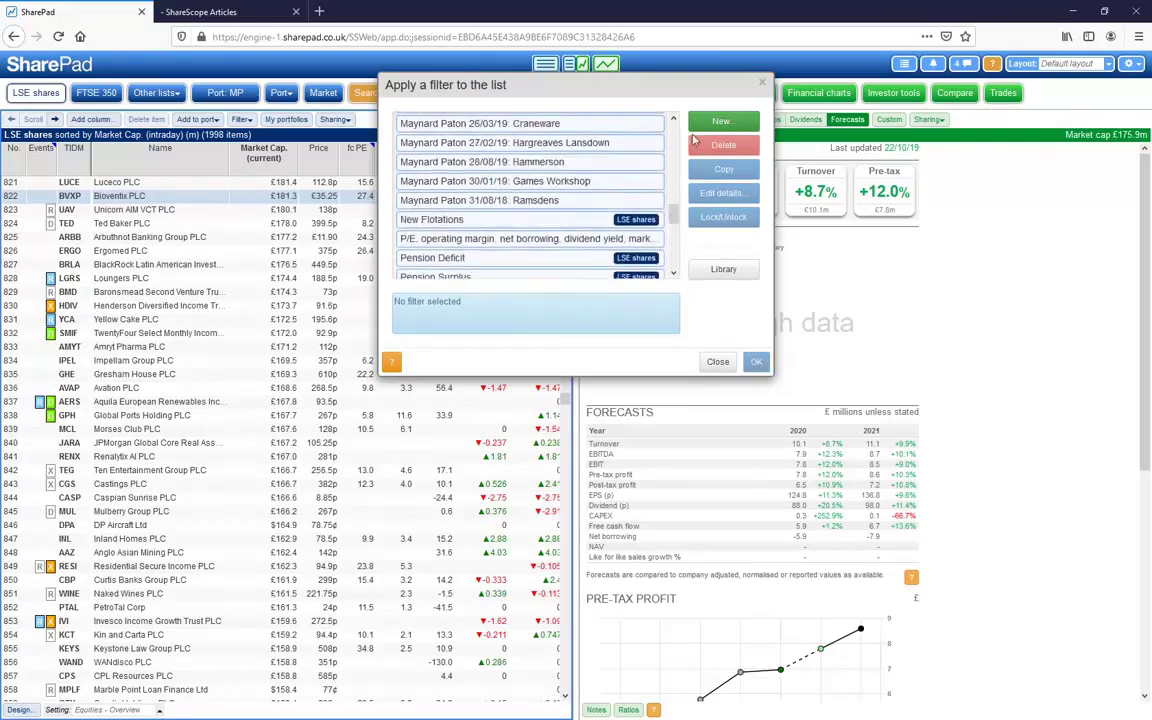
left_click(762, 83)
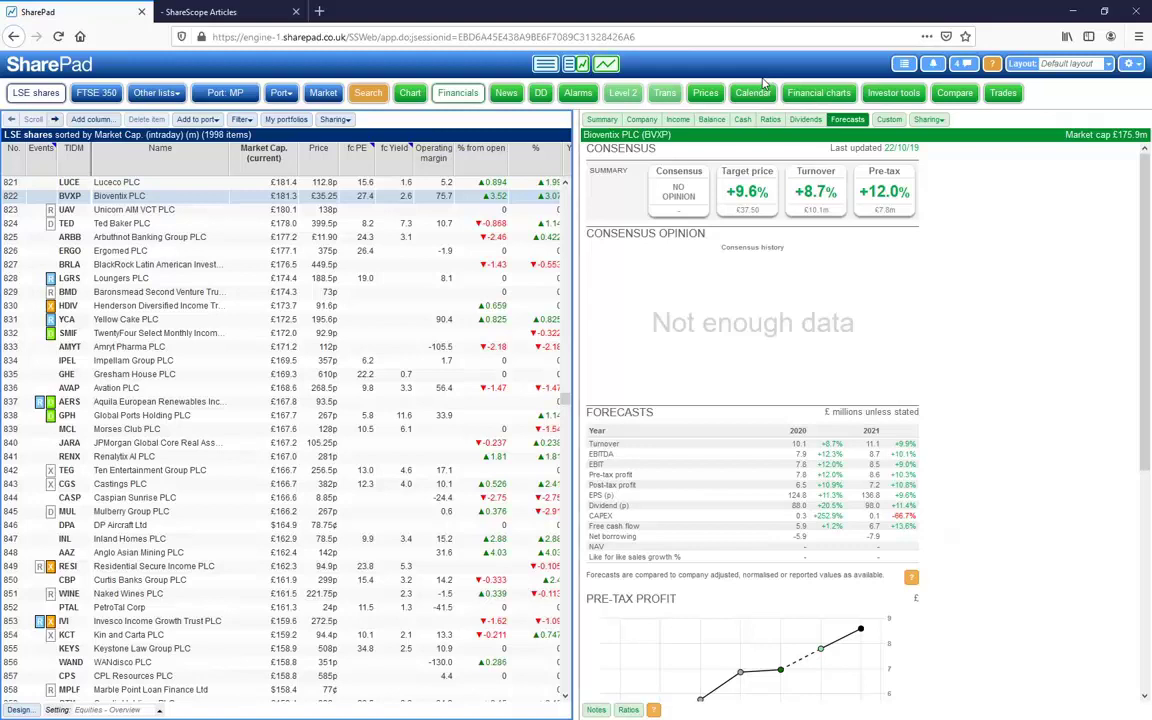
Step: Display the available SharePad tutorials, help resources and options
left_click(1126, 64)
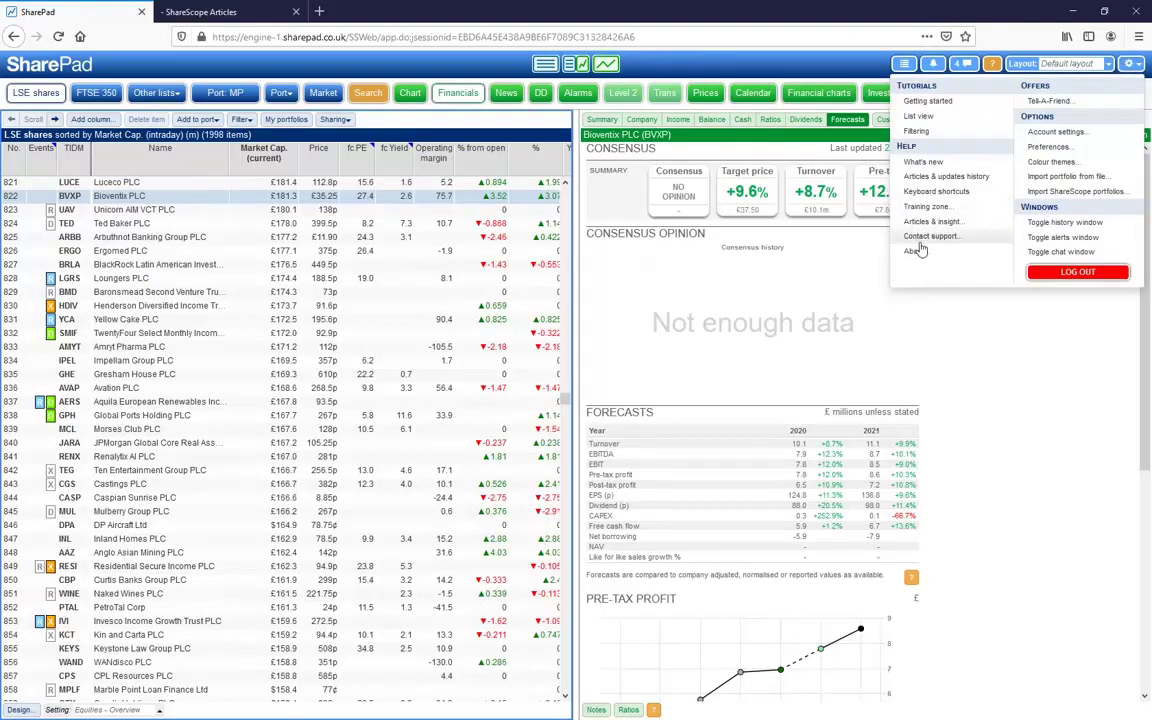